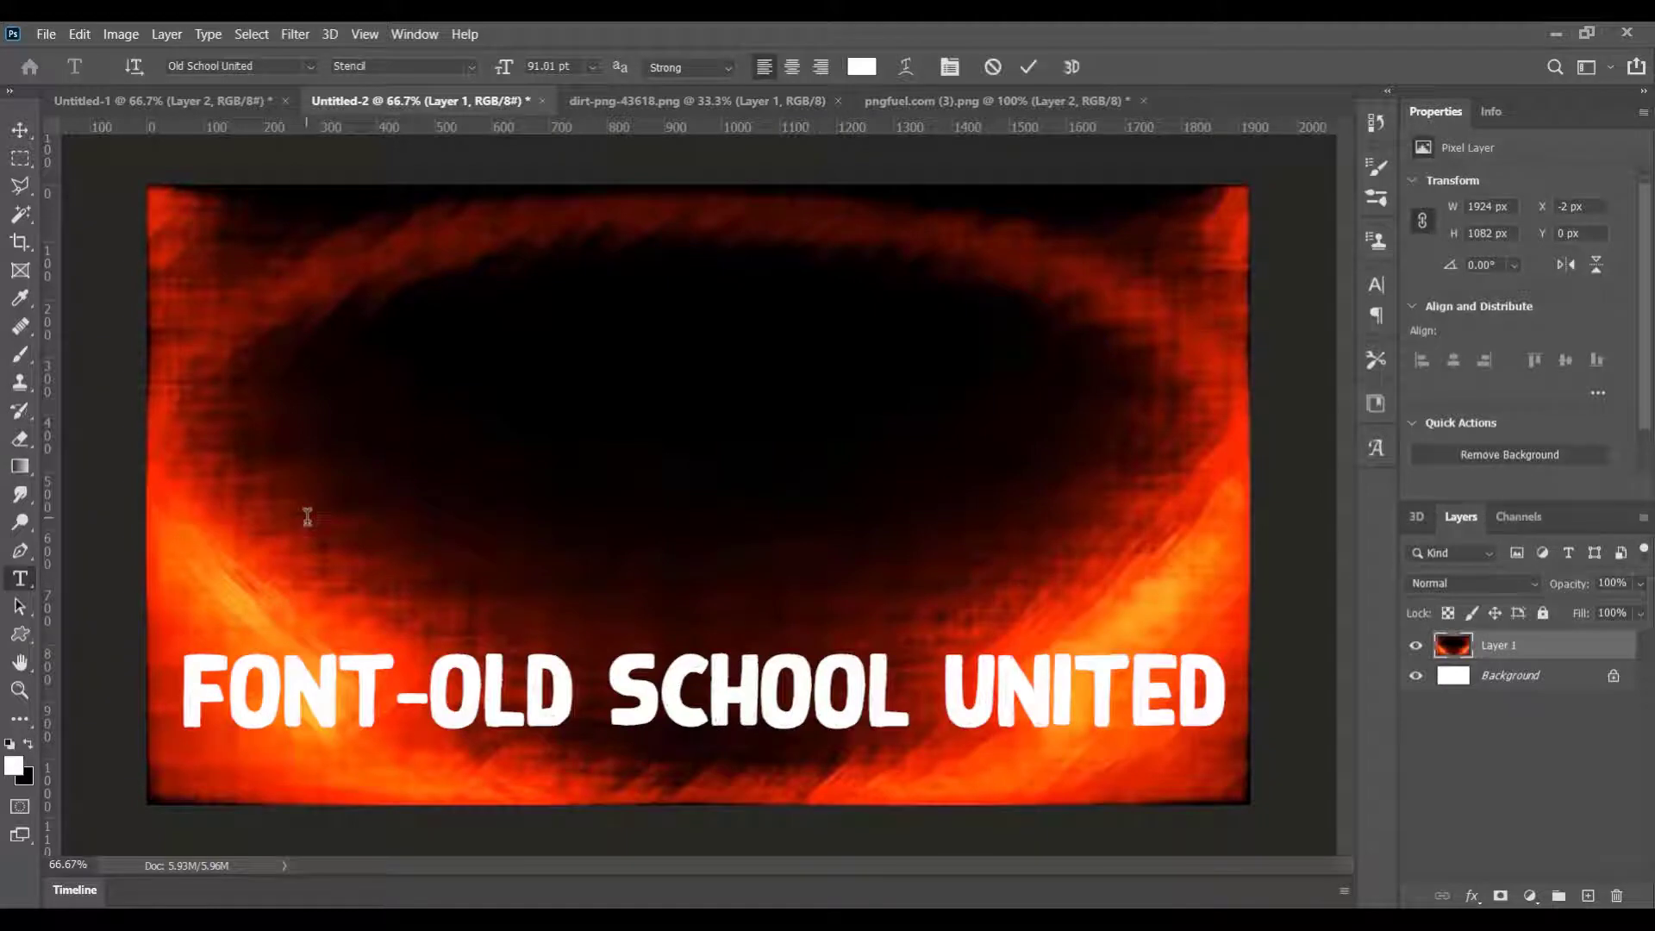
Add the white text "F I R" in the upper half of the canvas, using the Old School United Stencil font
click(306, 516)
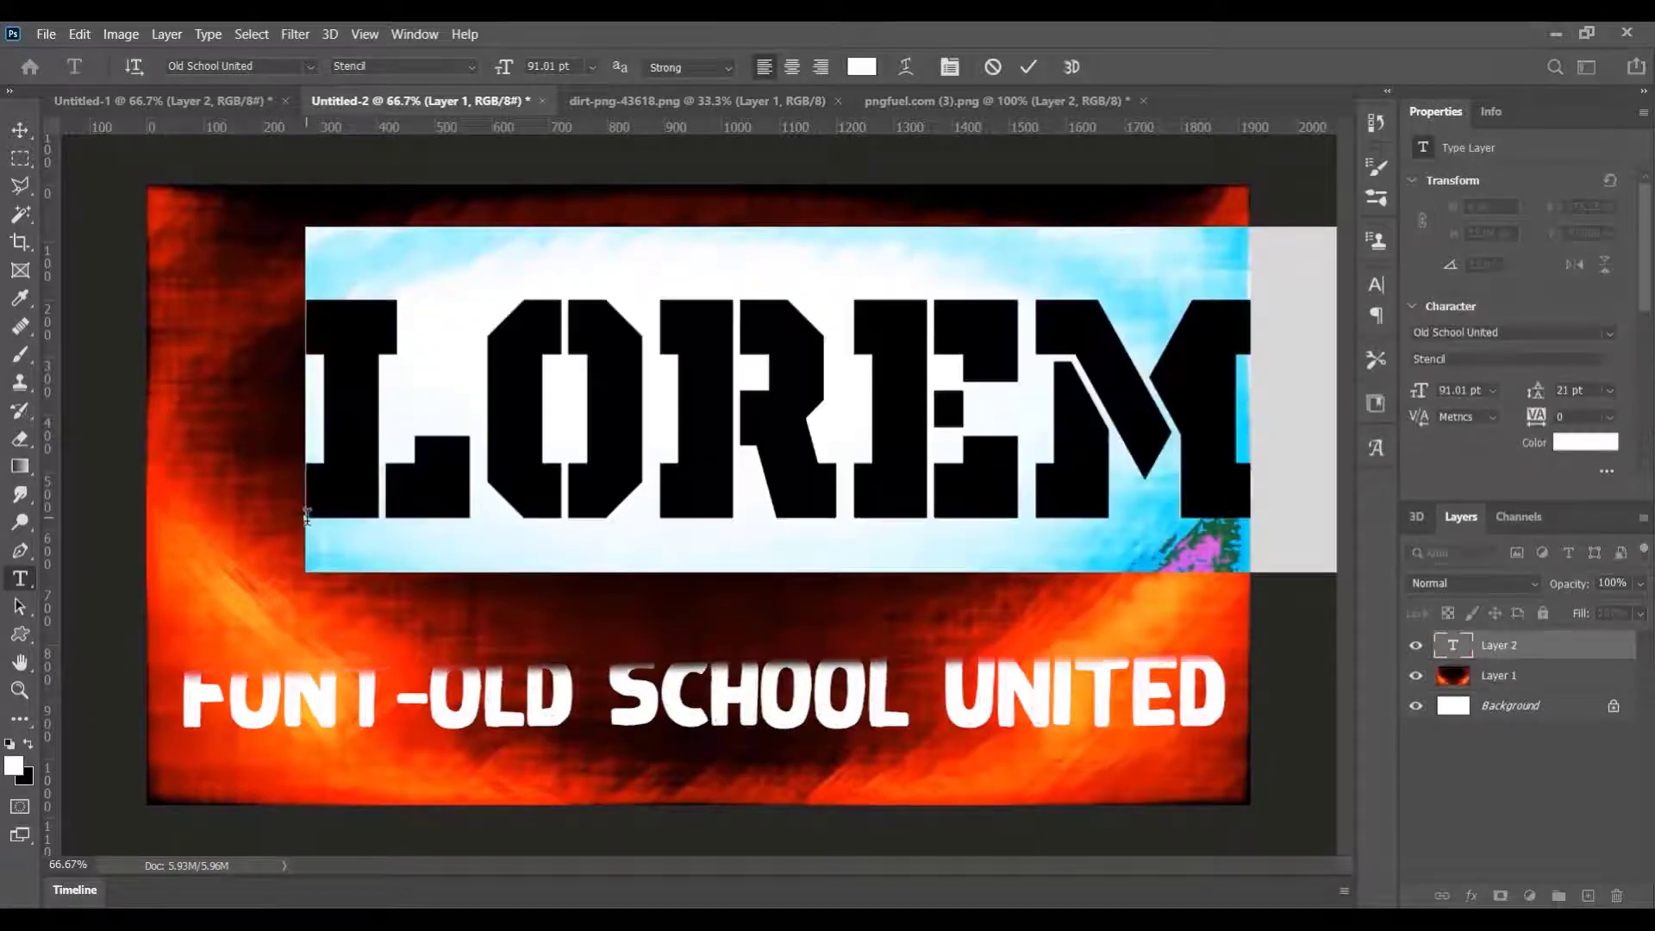
text(F I R)
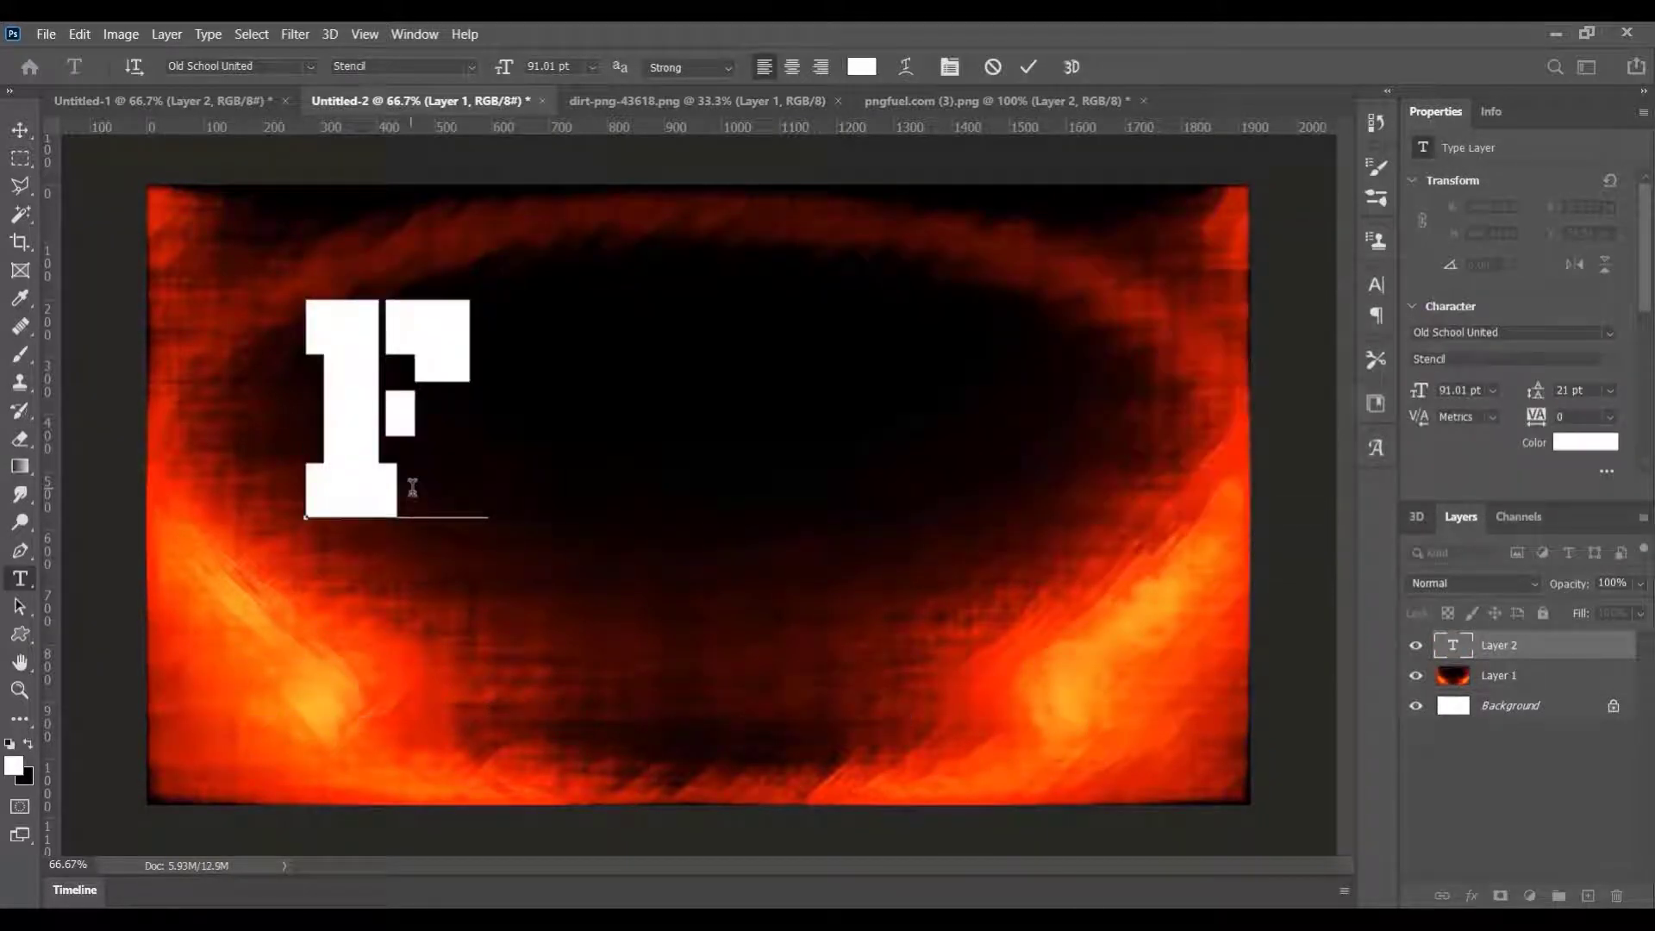
click(1027, 67)
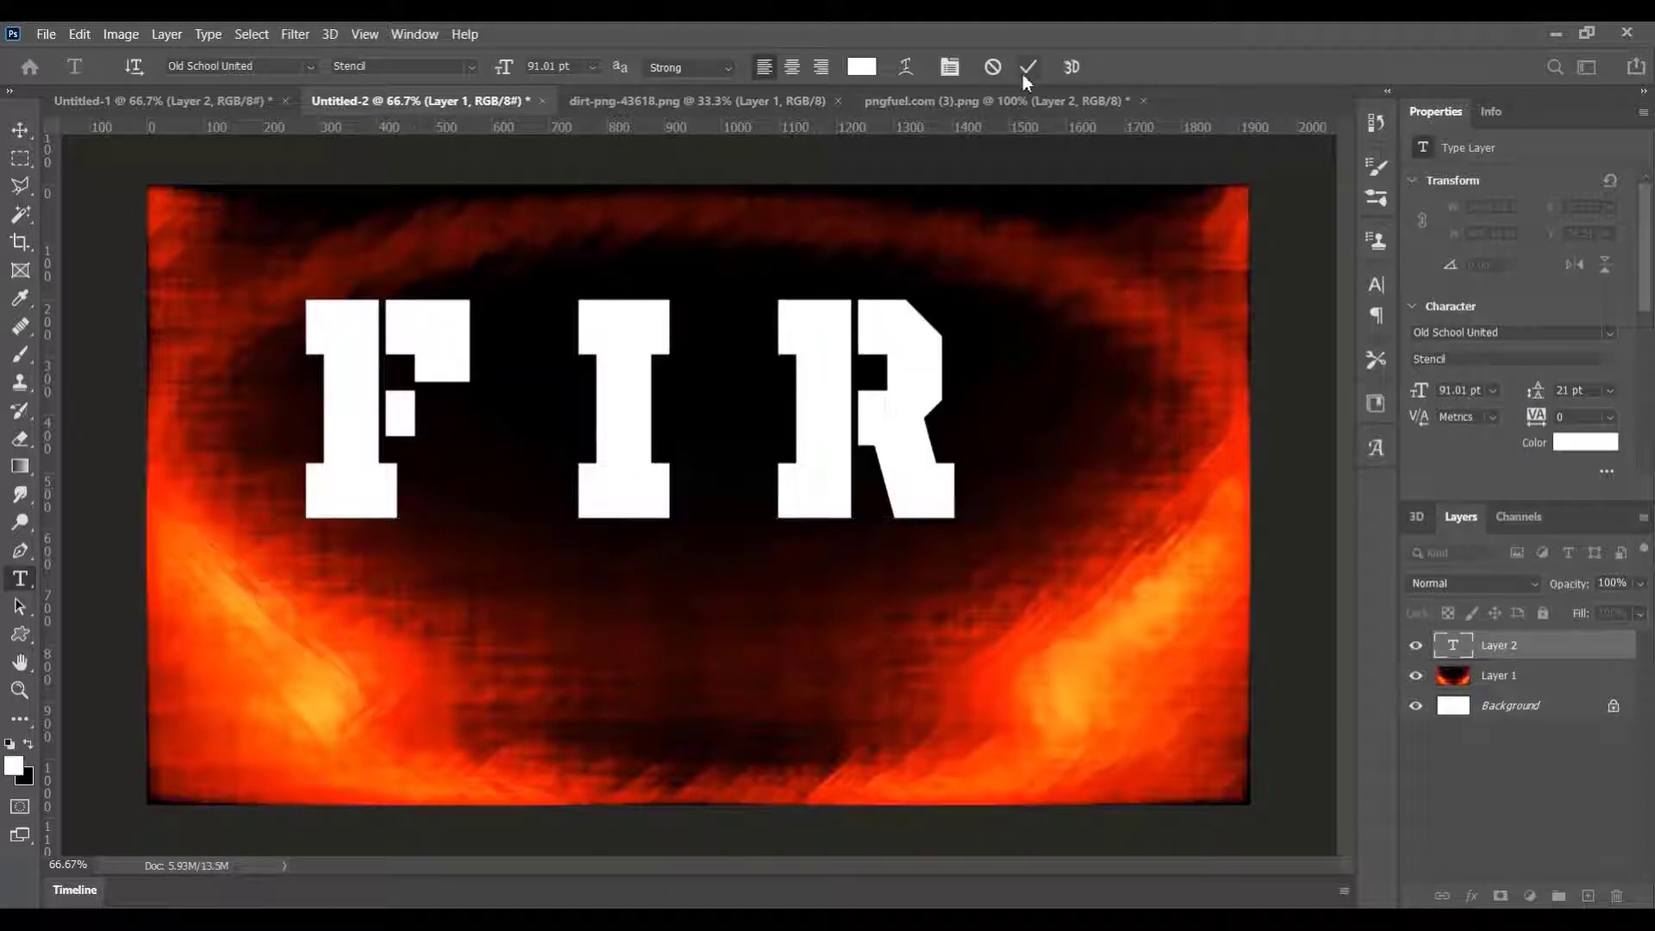
Move the text down to the middle of the canvas and place two horizontal guides just inside the letters' upper and lower edges
click(20, 130)
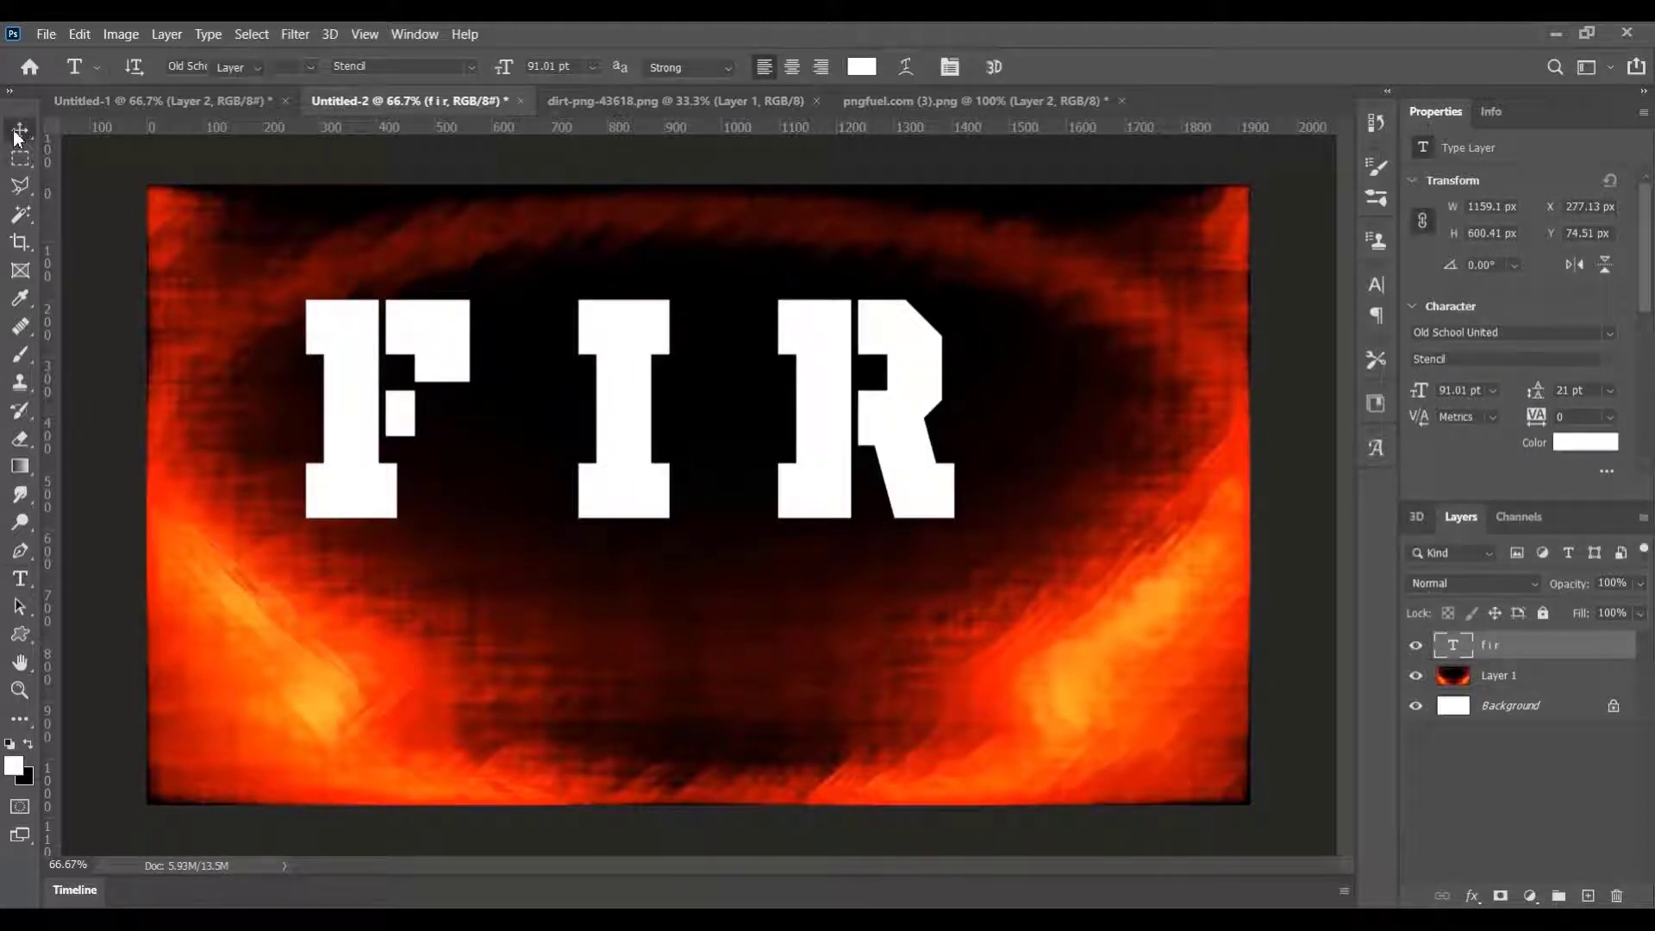
drag(614, 338, 659, 427)
drag(732, 129, 719, 402)
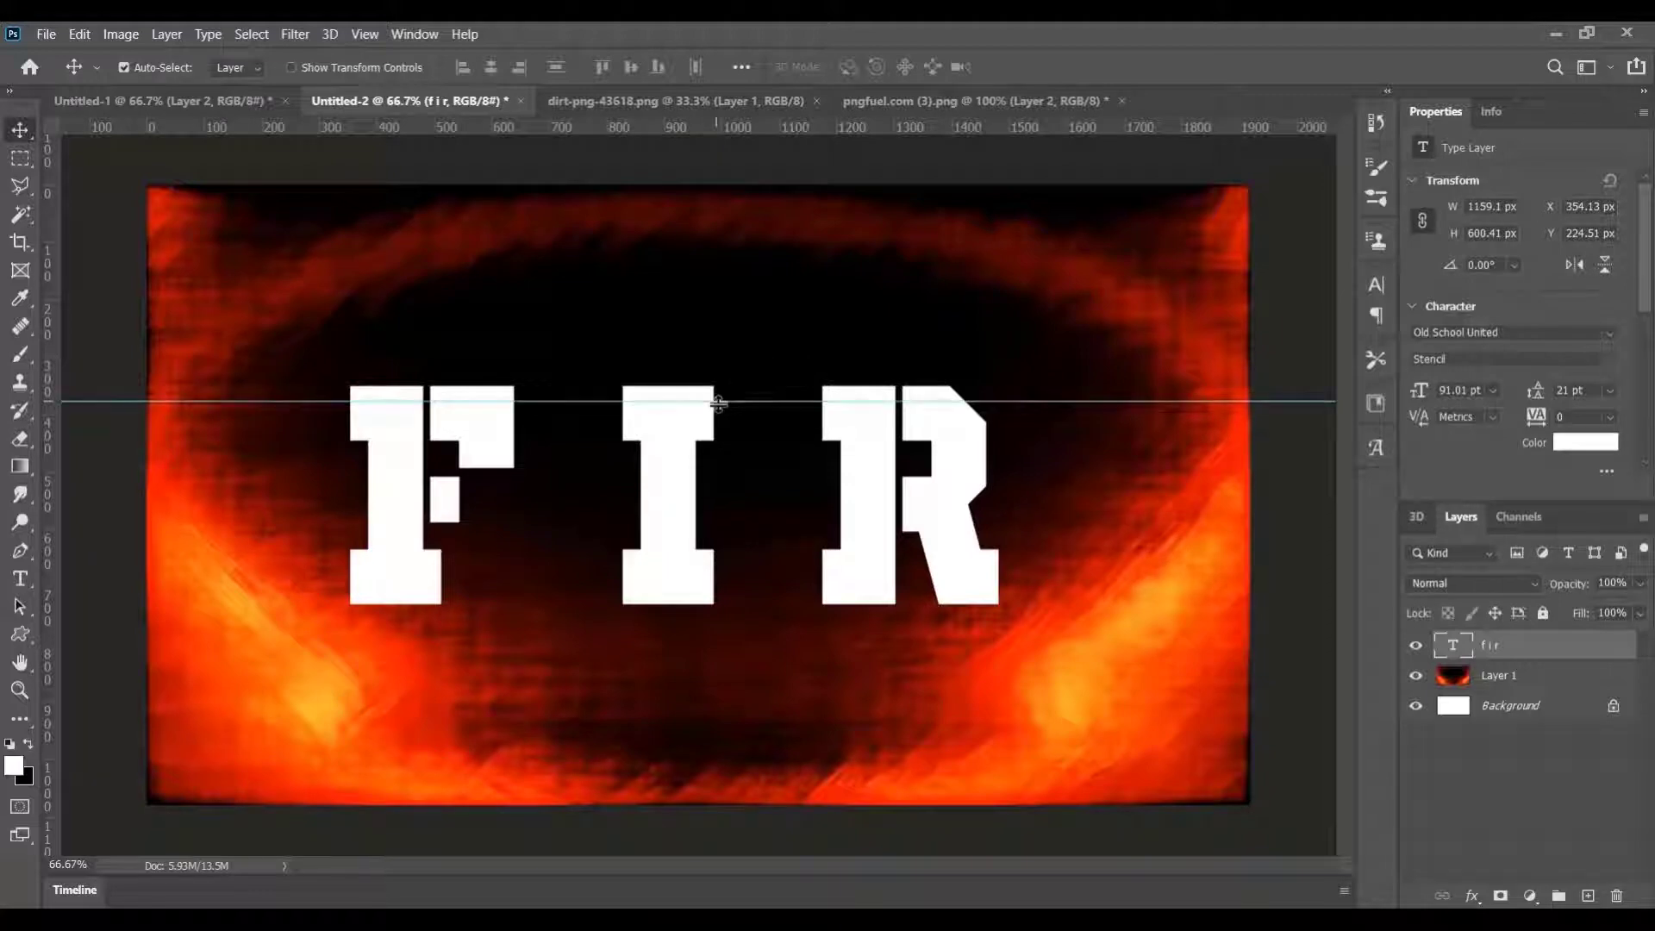
drag(754, 136, 700, 588)
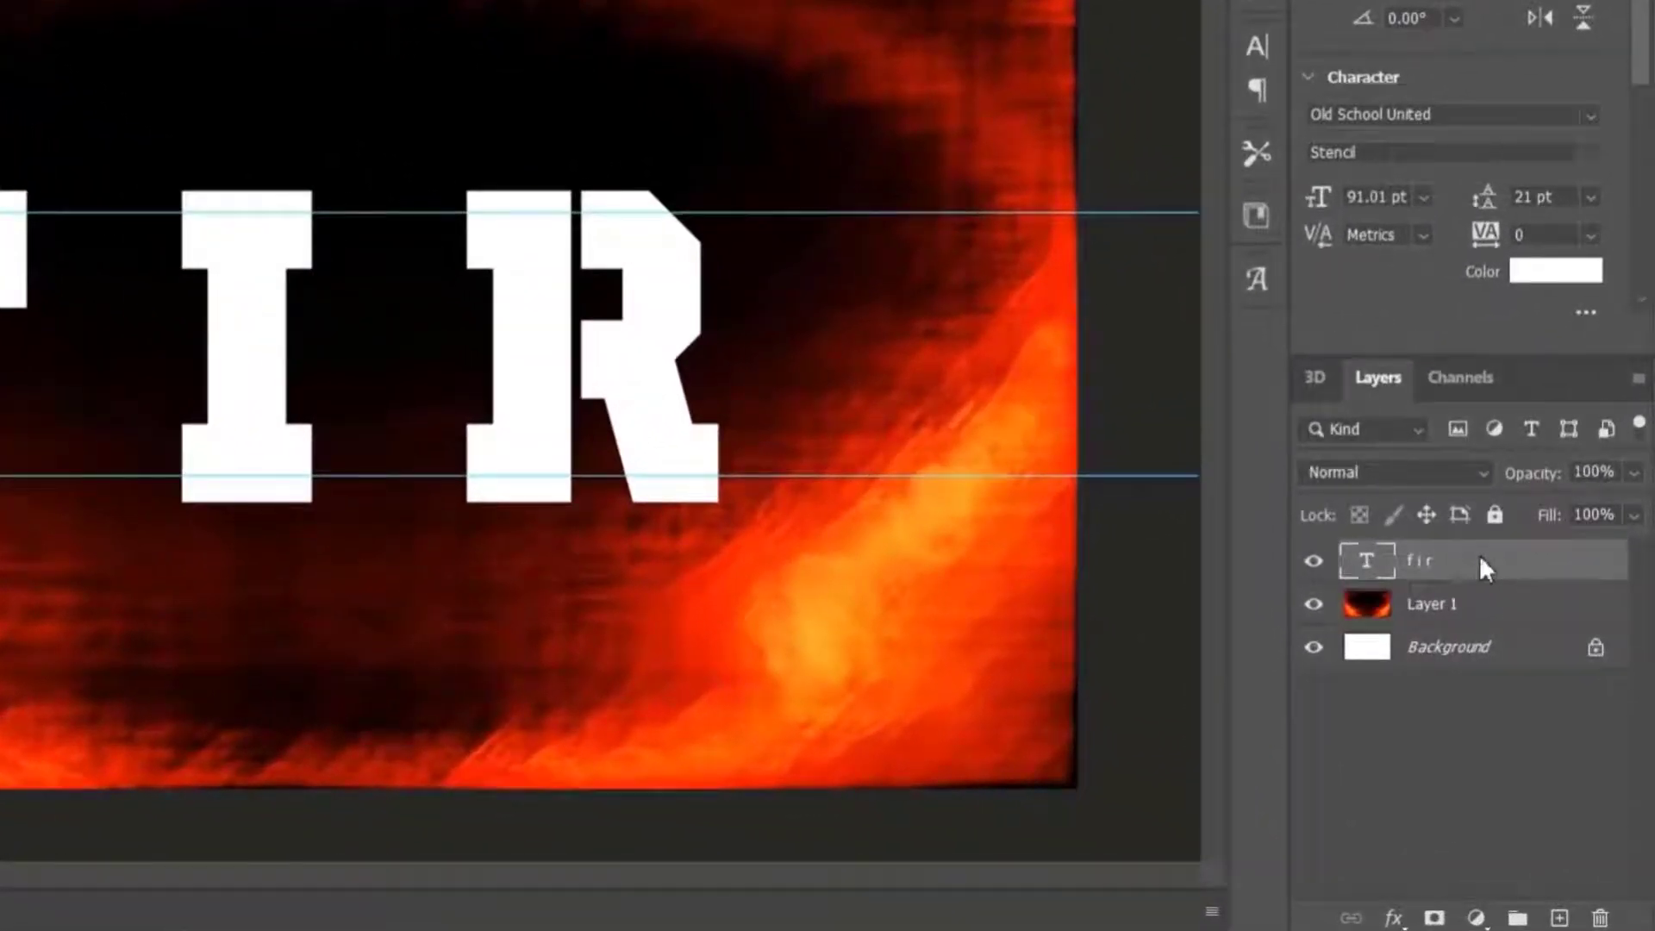
Rasterize the "F I R" text layer and add a layer mask to it
right_click(1479, 555)
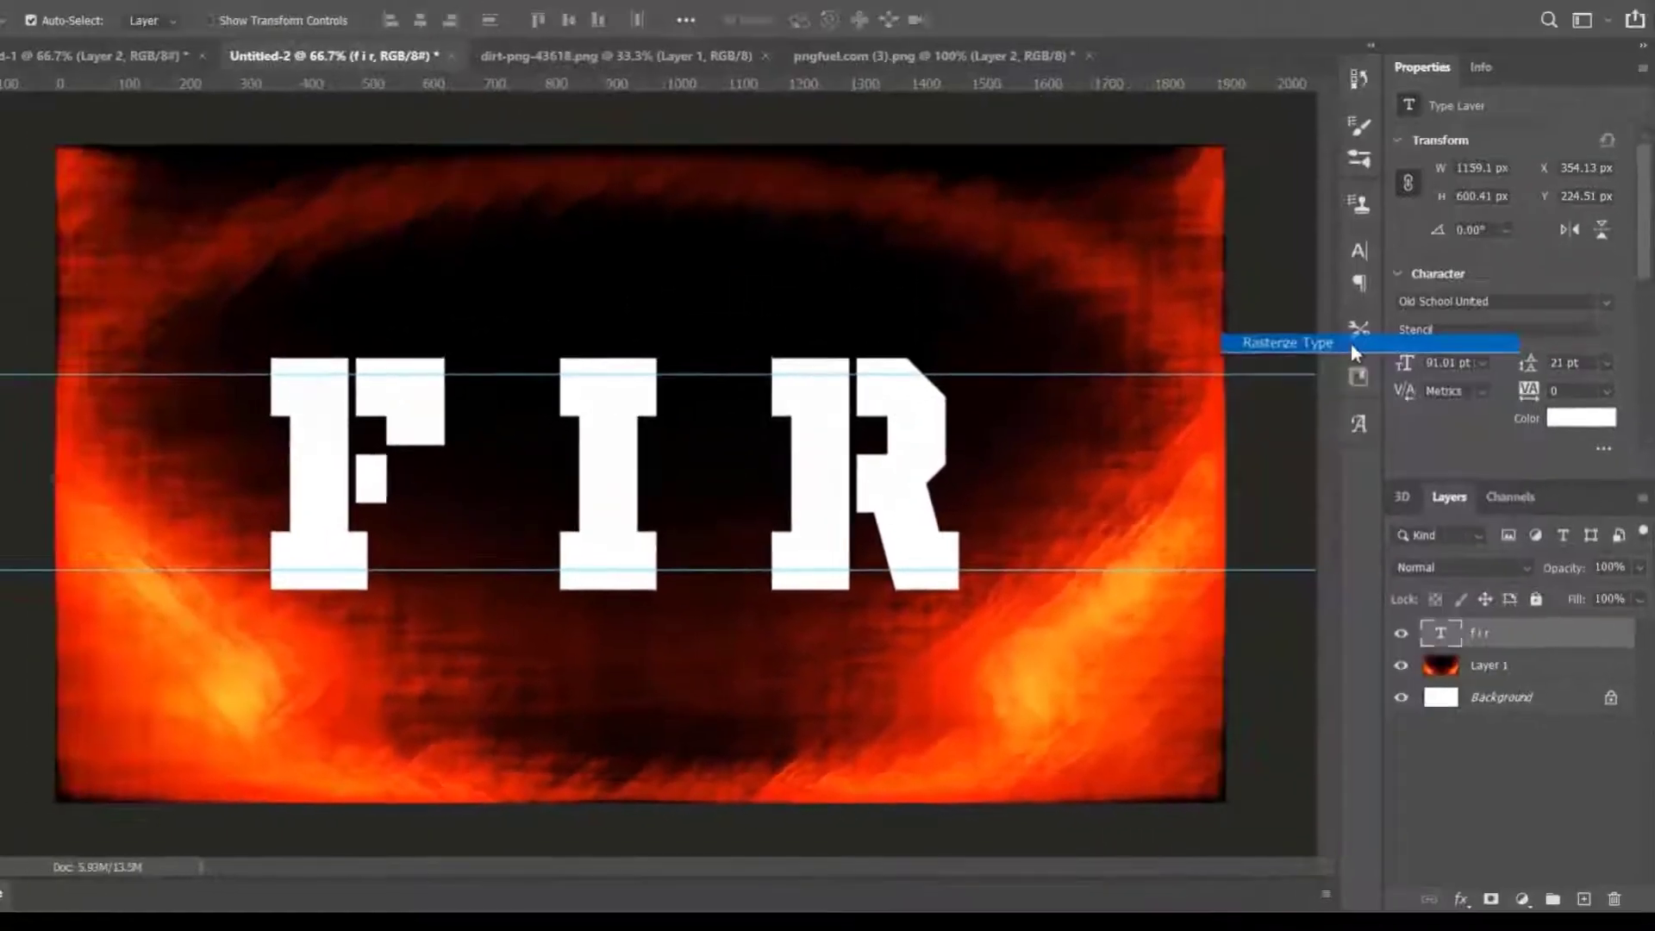
key(Escape)
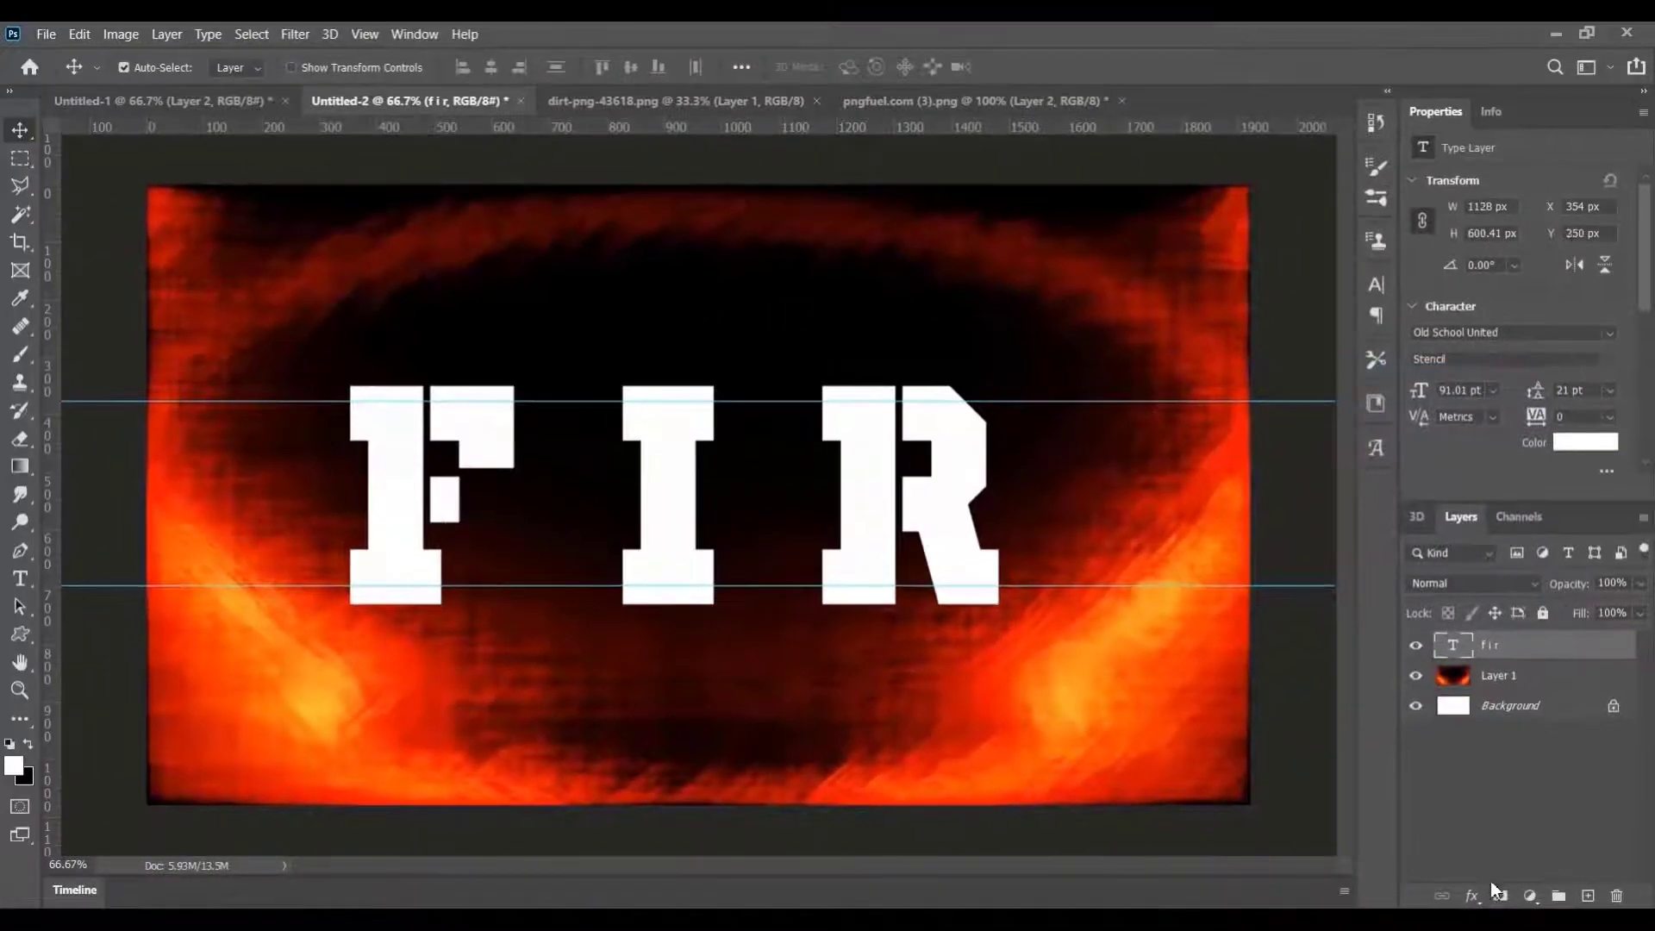
click(1499, 897)
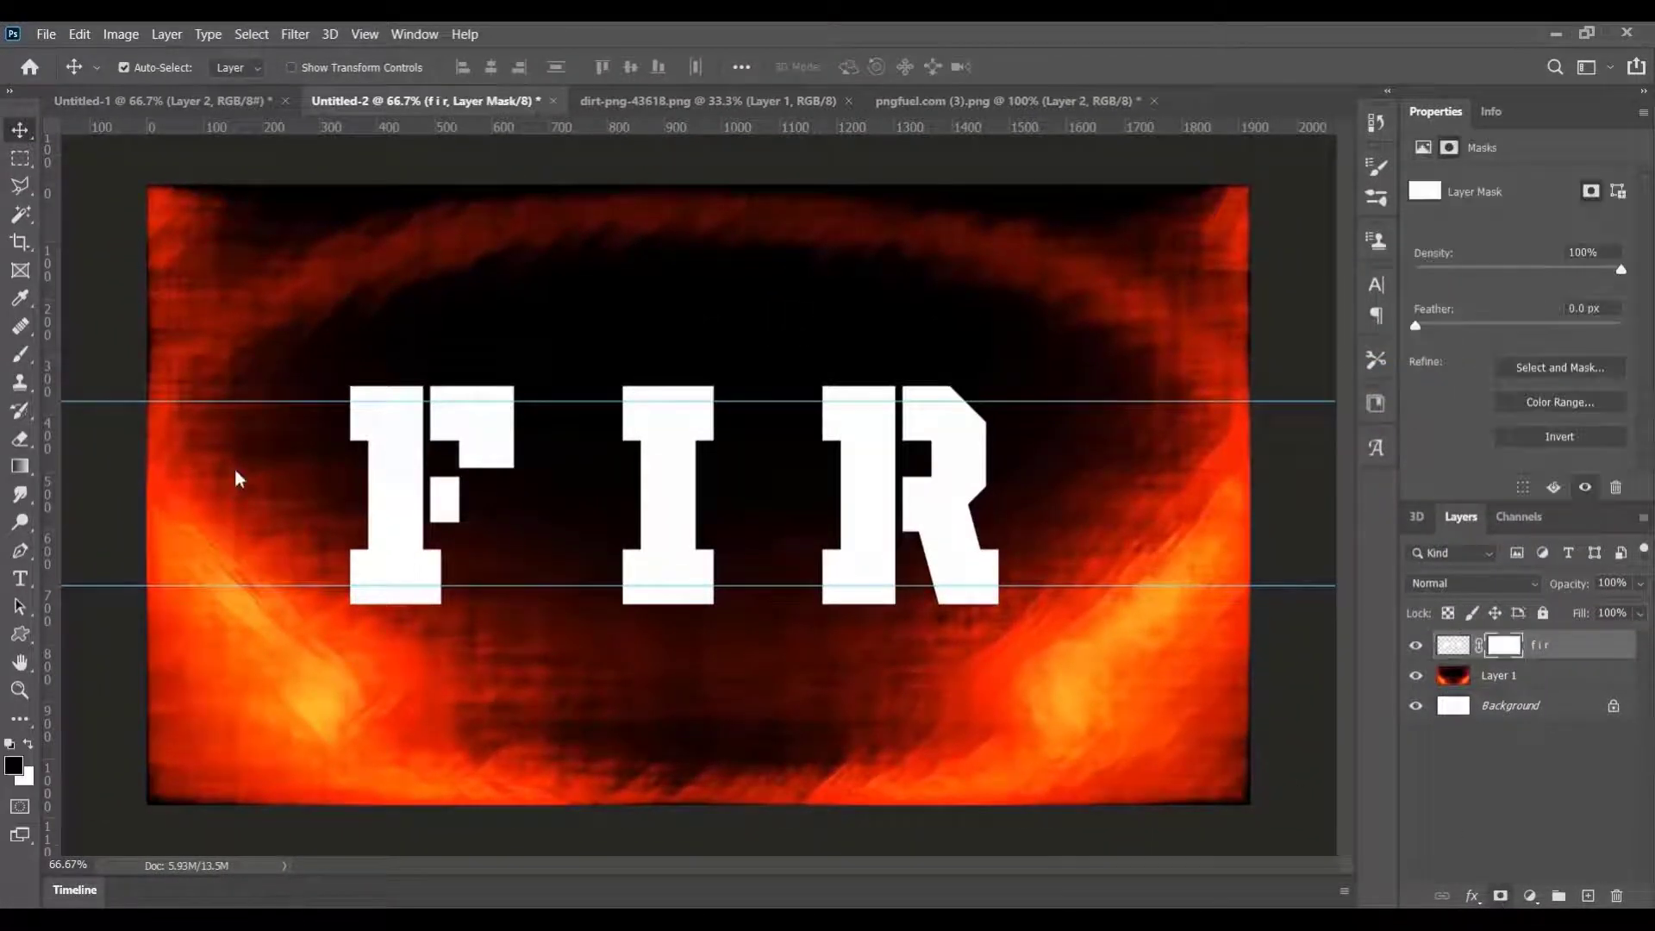
Mask out the serifs on the left side of the F above the lower guide by painting a rectangular selection black
click(20, 158)
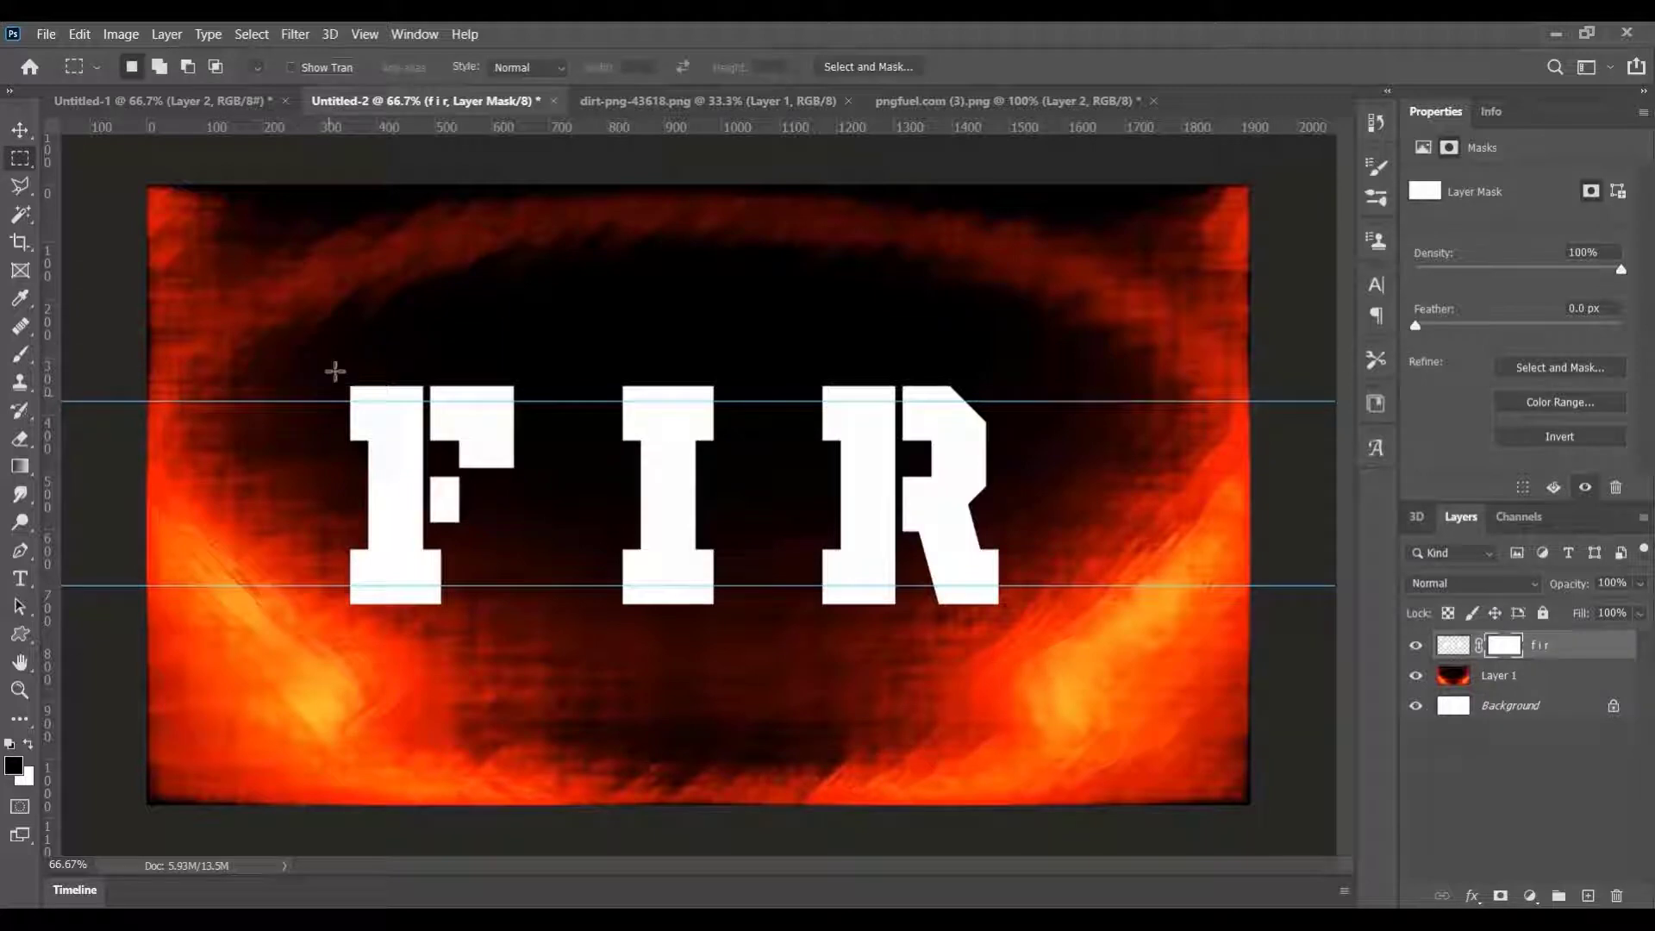
drag(324, 353, 370, 592)
click(370, 592)
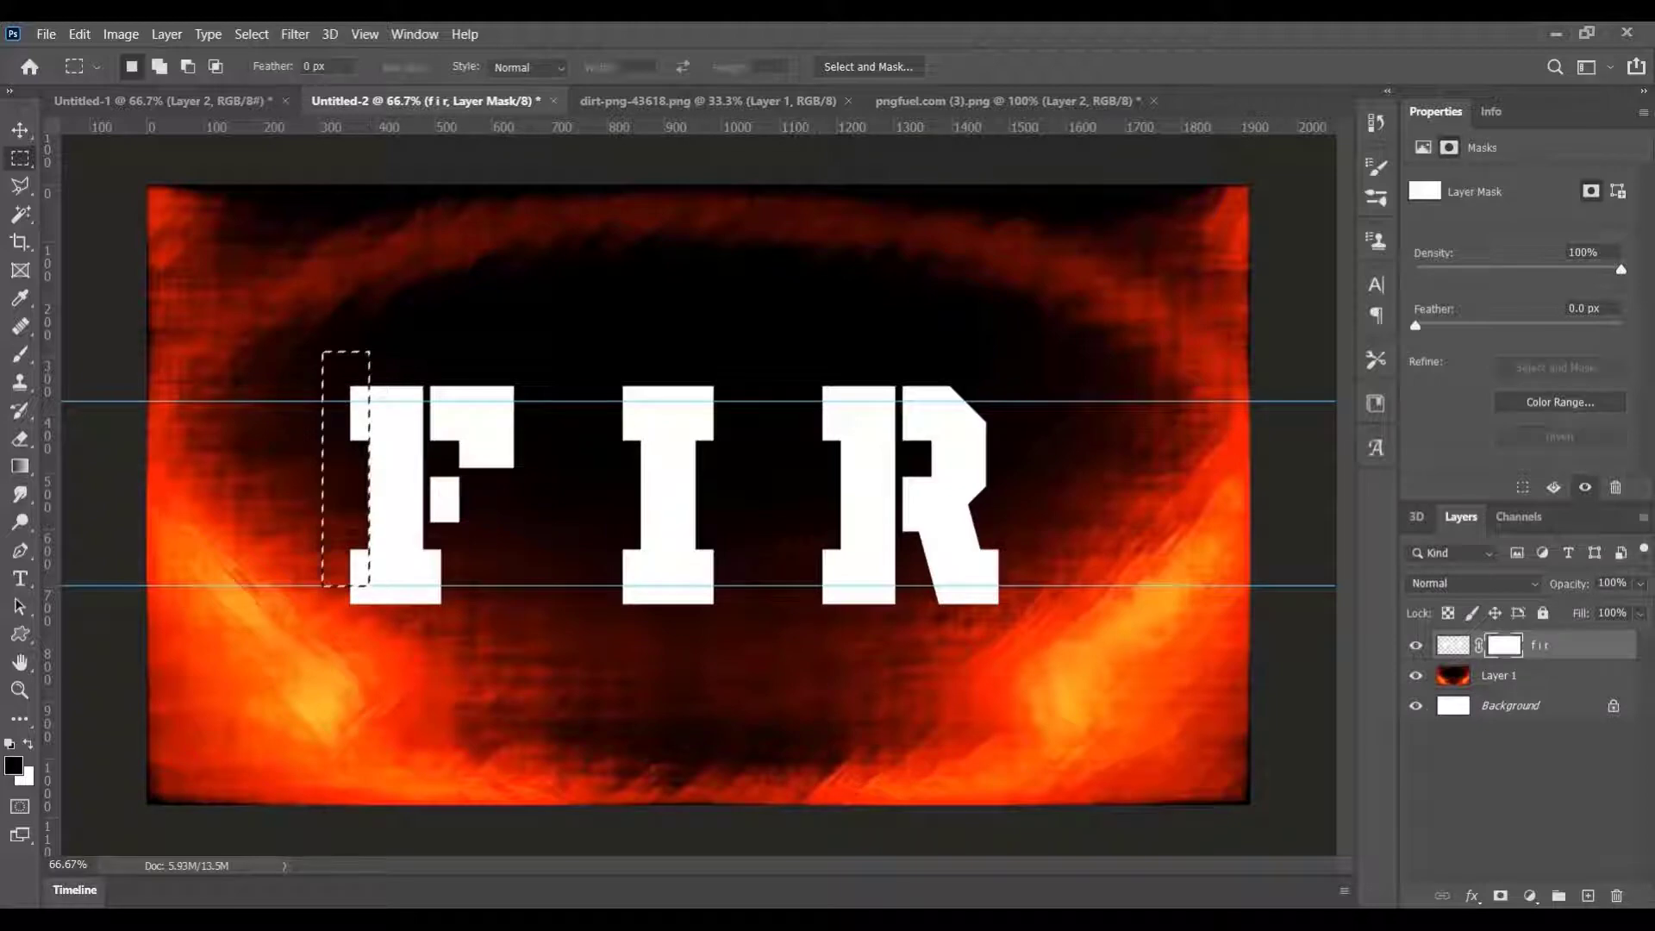
click(20, 353)
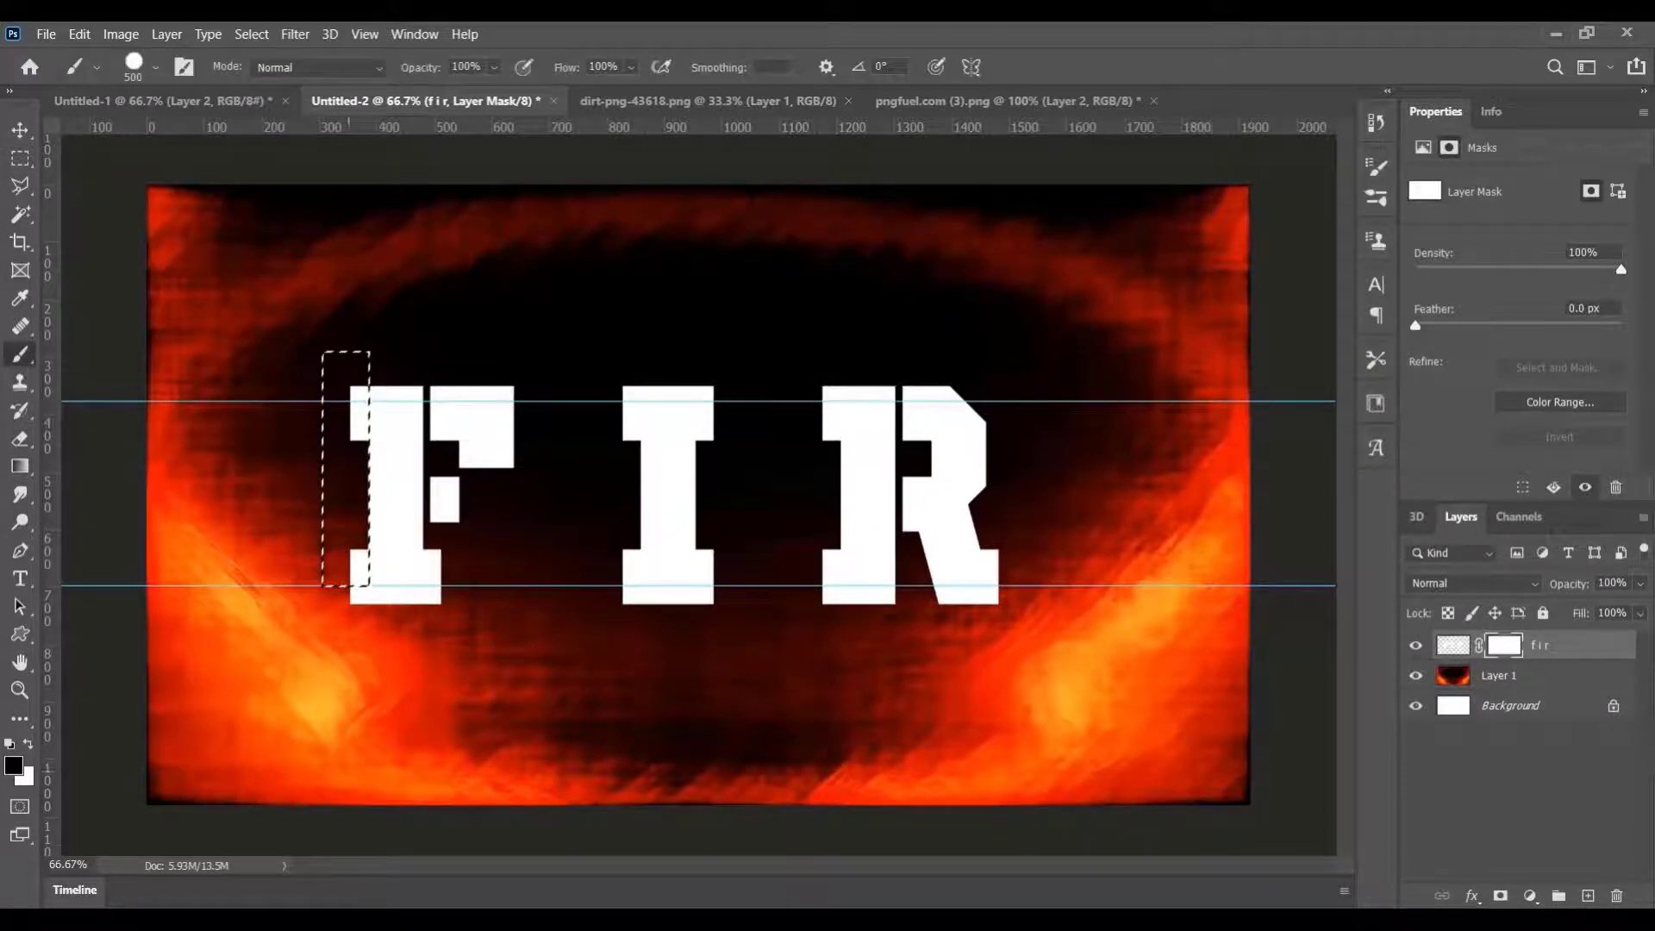
click(13, 772)
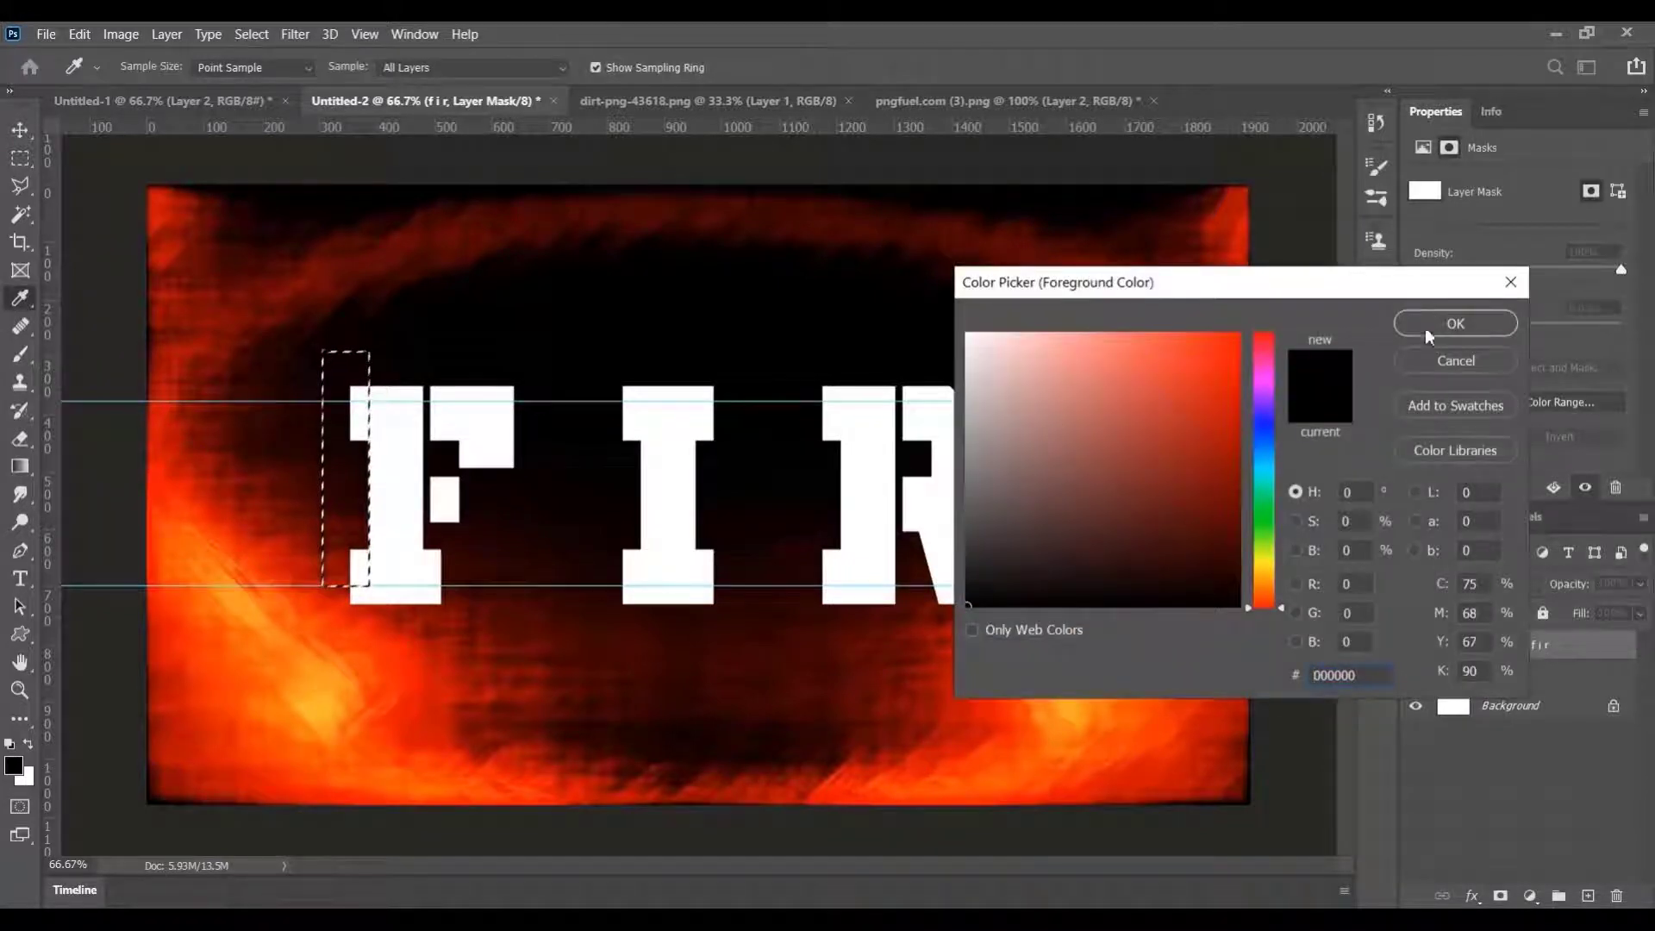
click(1425, 328)
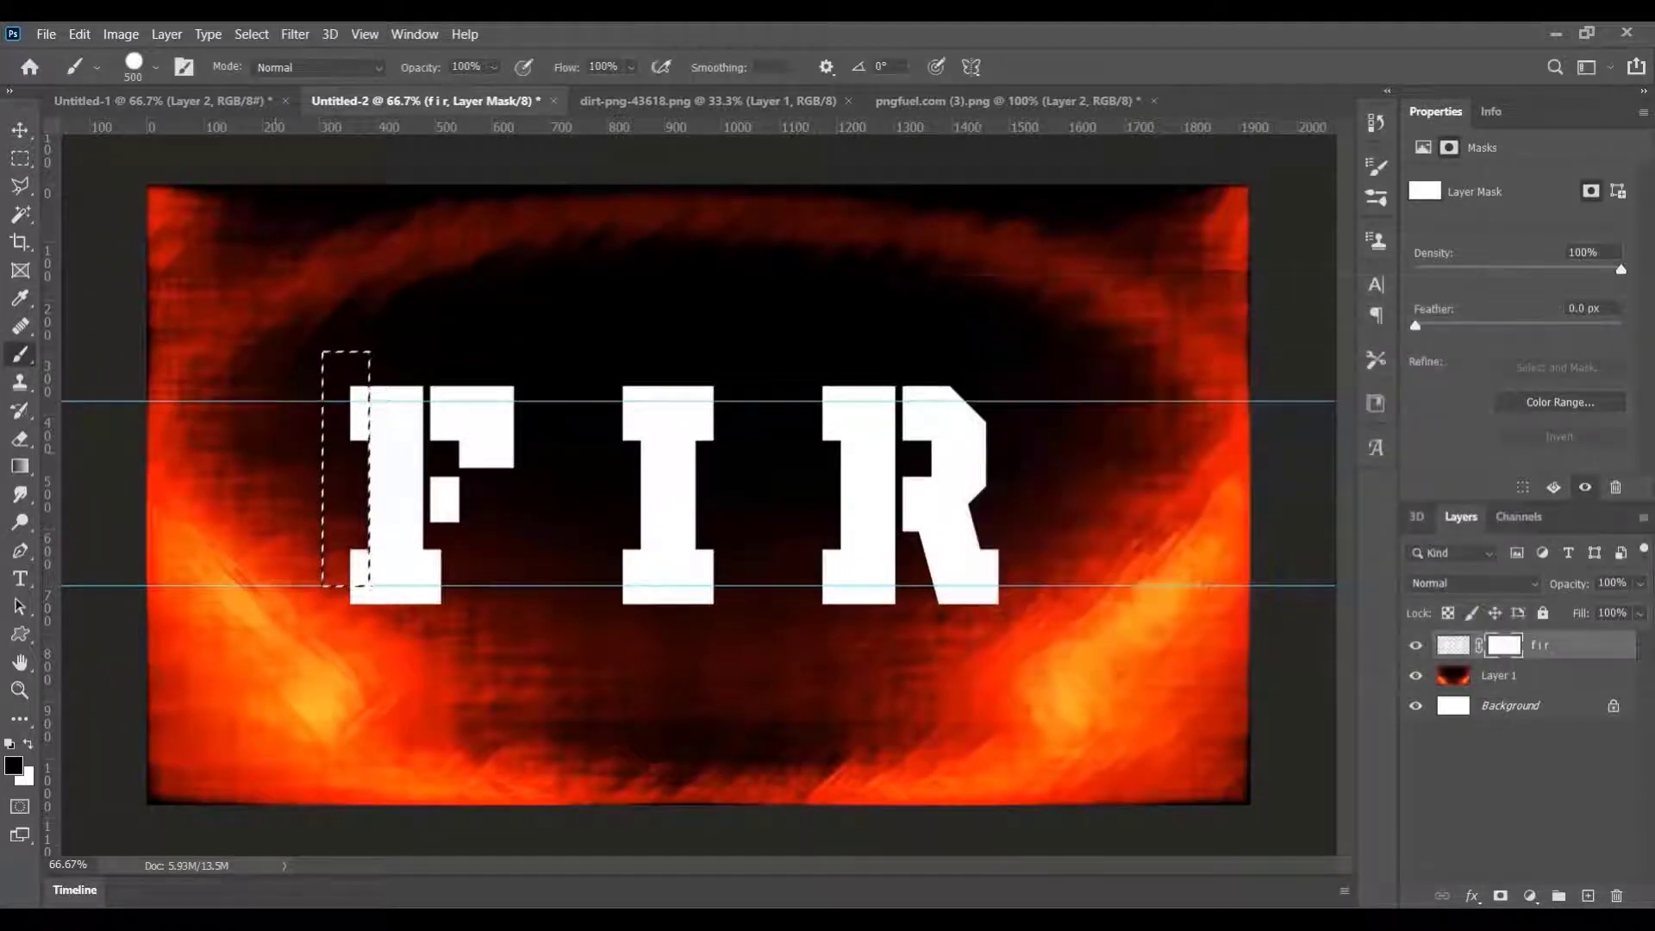
drag(315, 392, 323, 491)
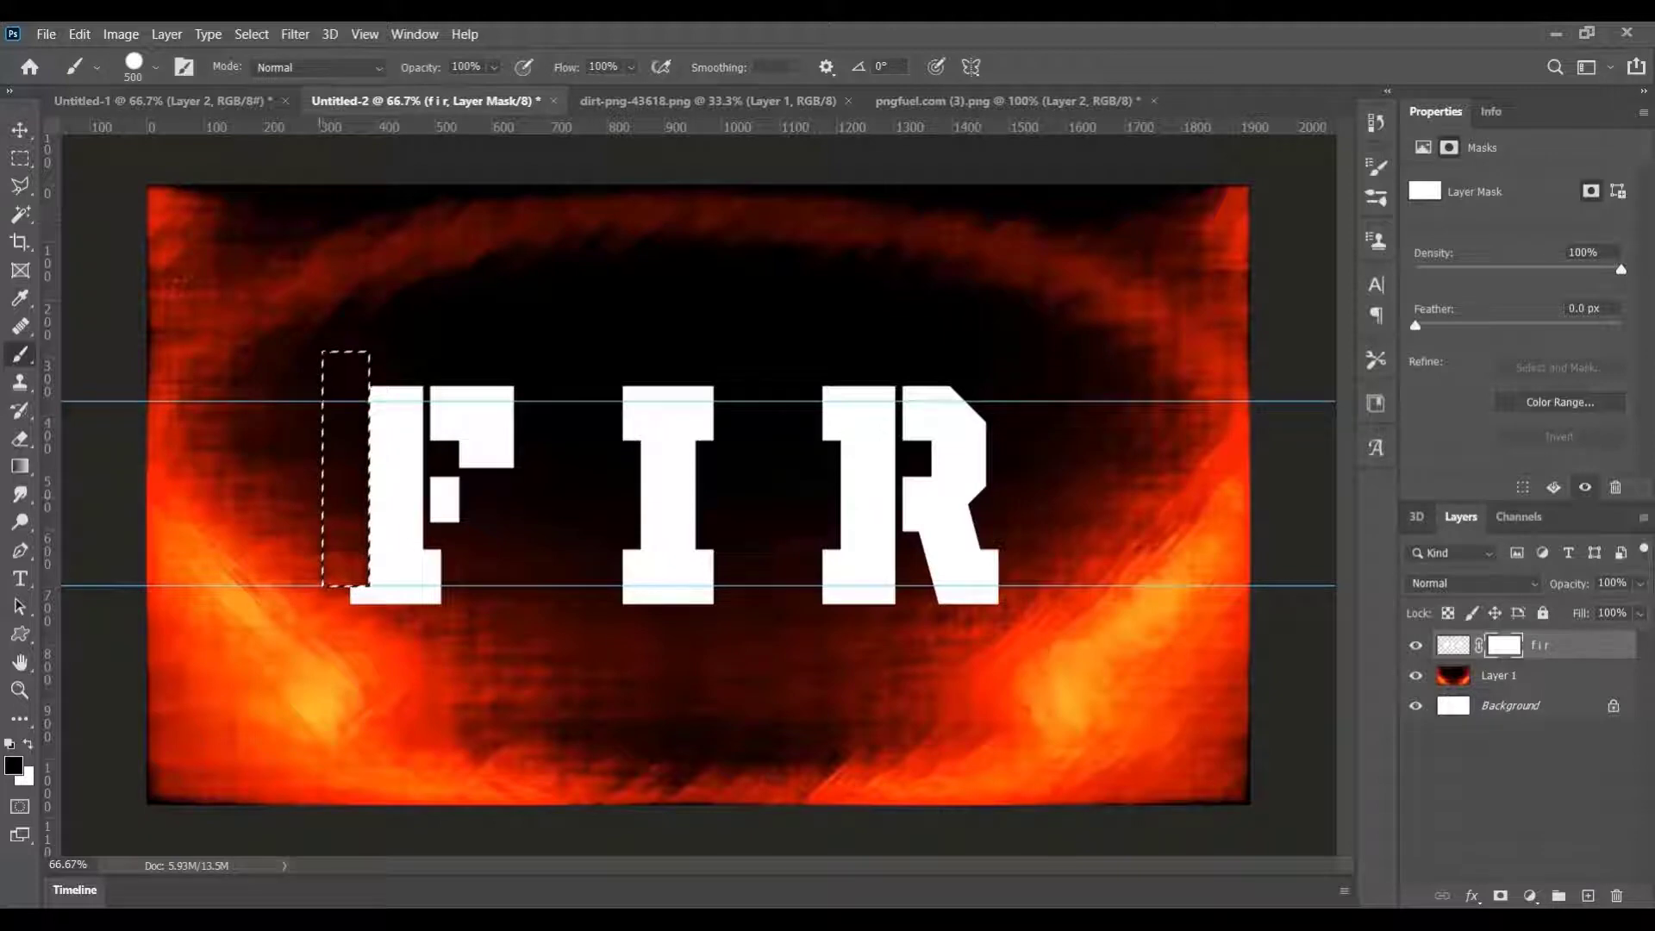
key(ctrl+d)
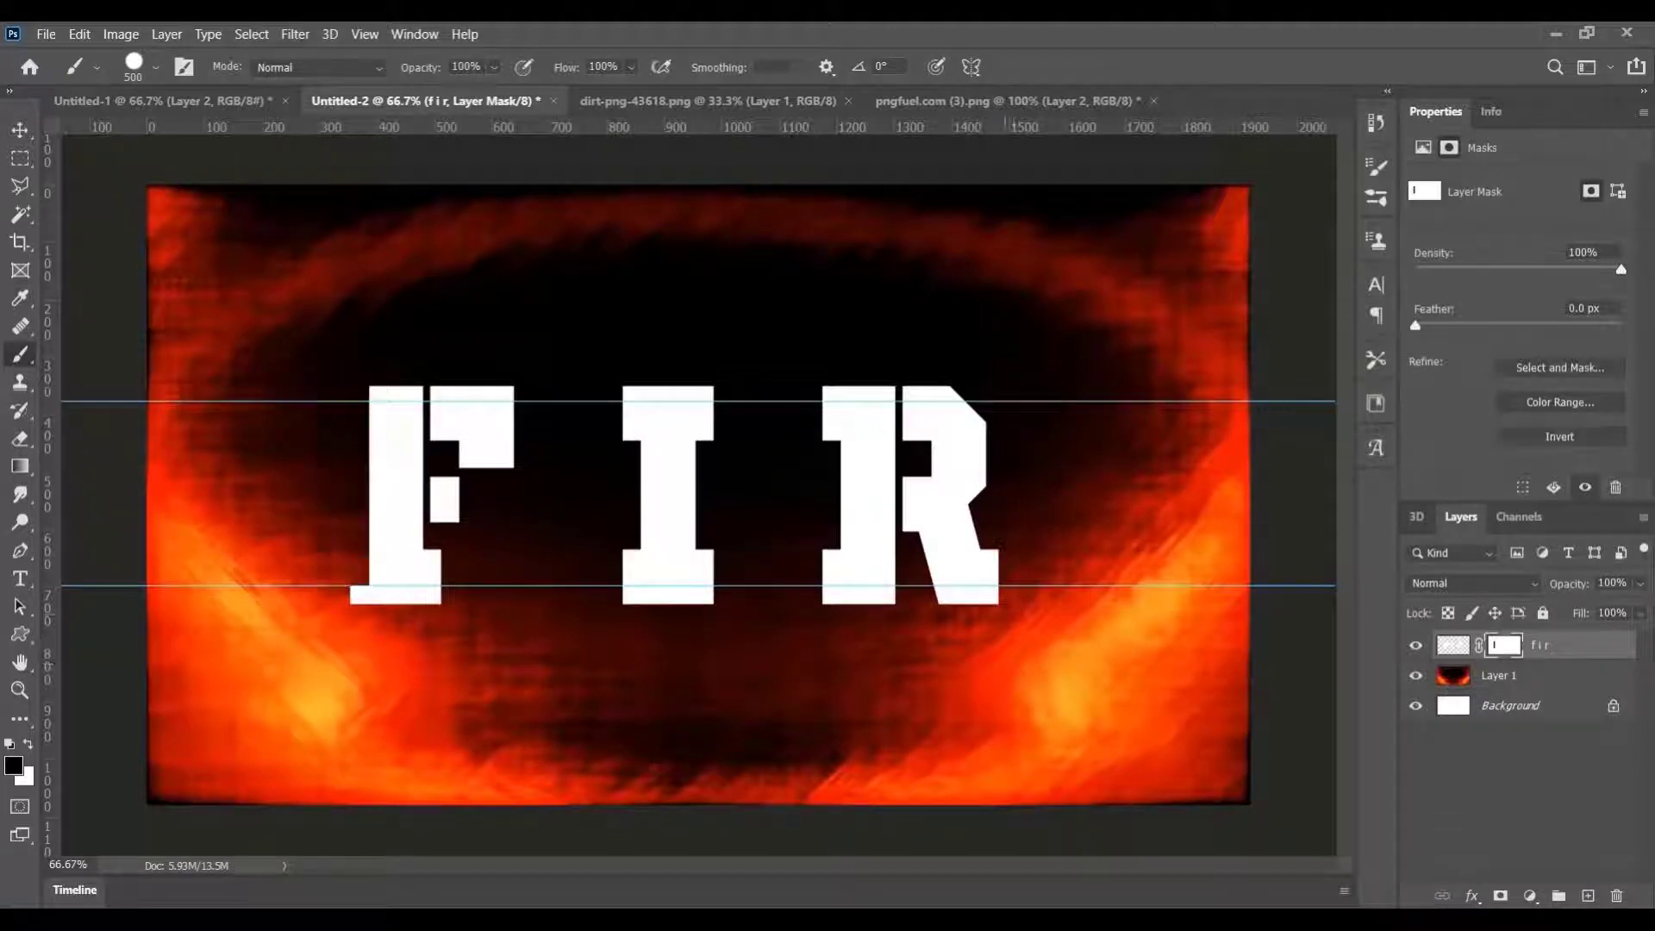
Mask out everything on the right of the F's stem above the lower guide, painting black within a rectangular selection
click(19, 158)
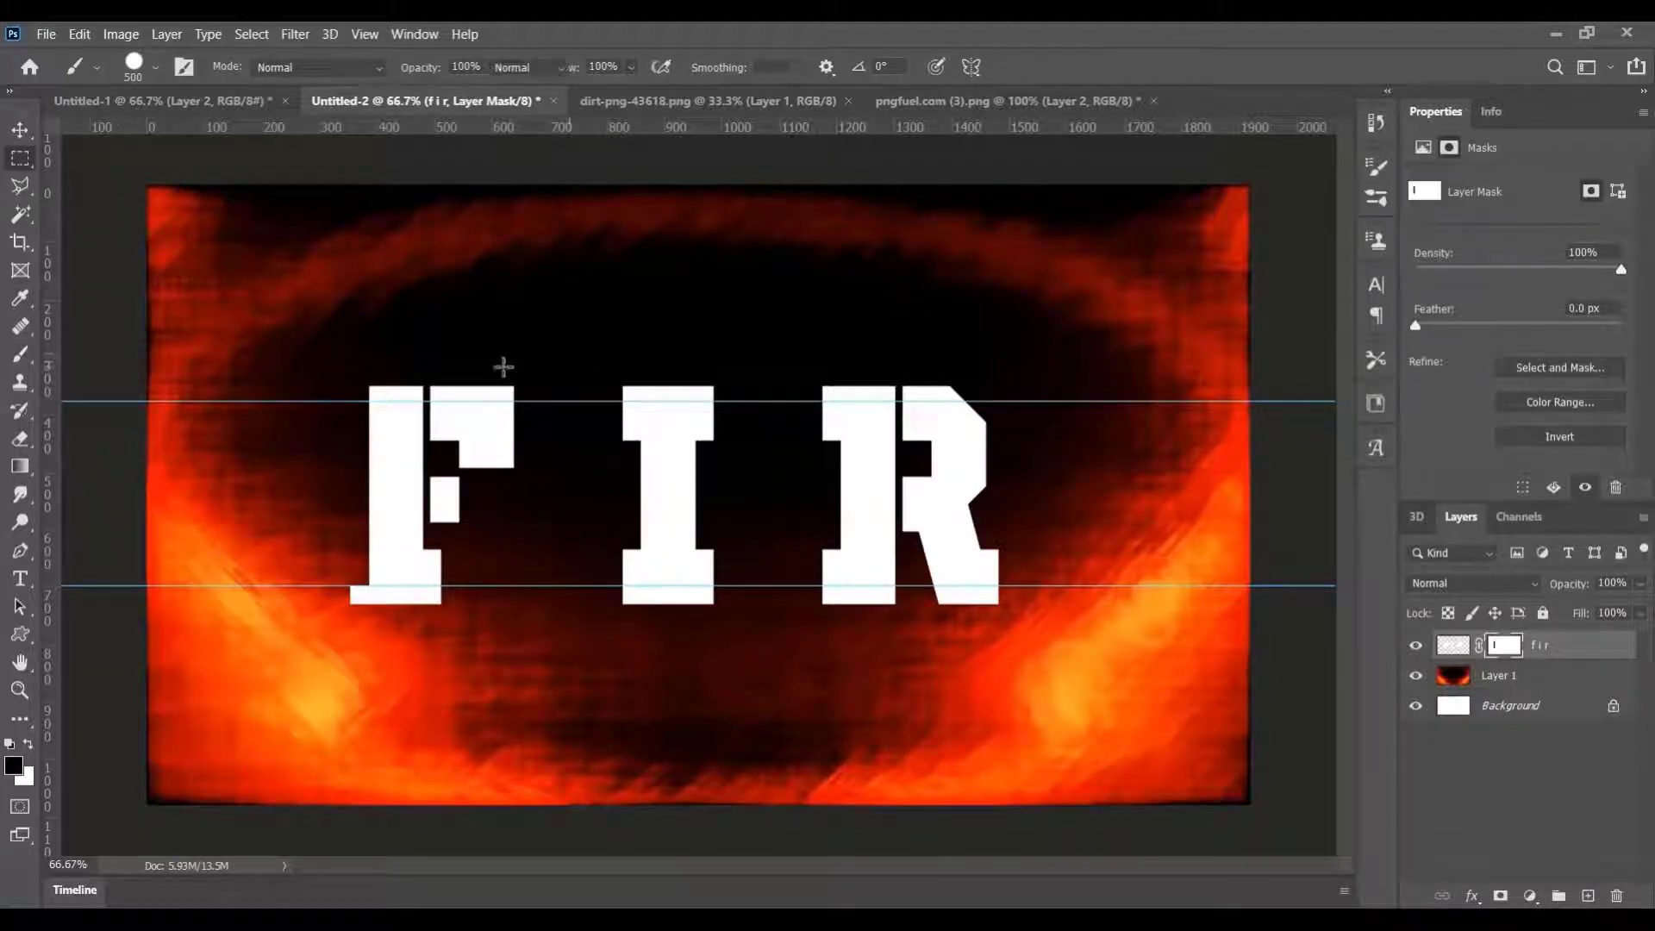
mouse_move(423, 357)
mouse_down()
mouse_move(535, 494)
mouse_move(558, 587)
mouse_up()
click(19, 354)
drag(483, 397, 439, 578)
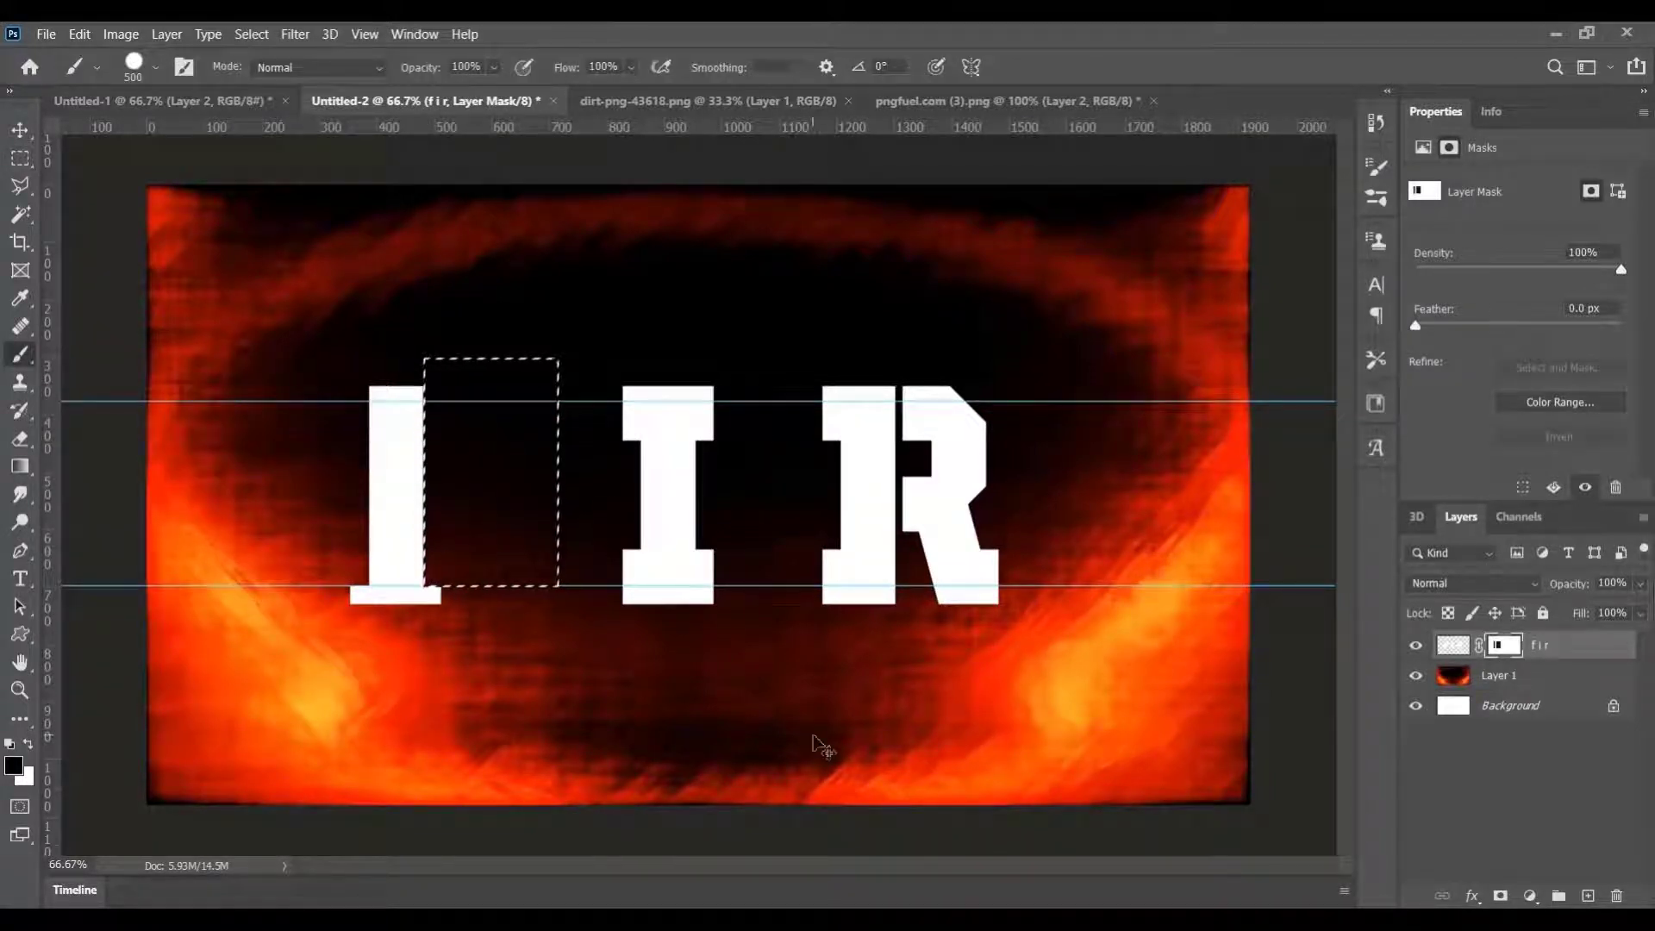
Mask out the left serifs of the I between the two guides and clear the selection
click(19, 158)
drag(601, 401, 640, 586)
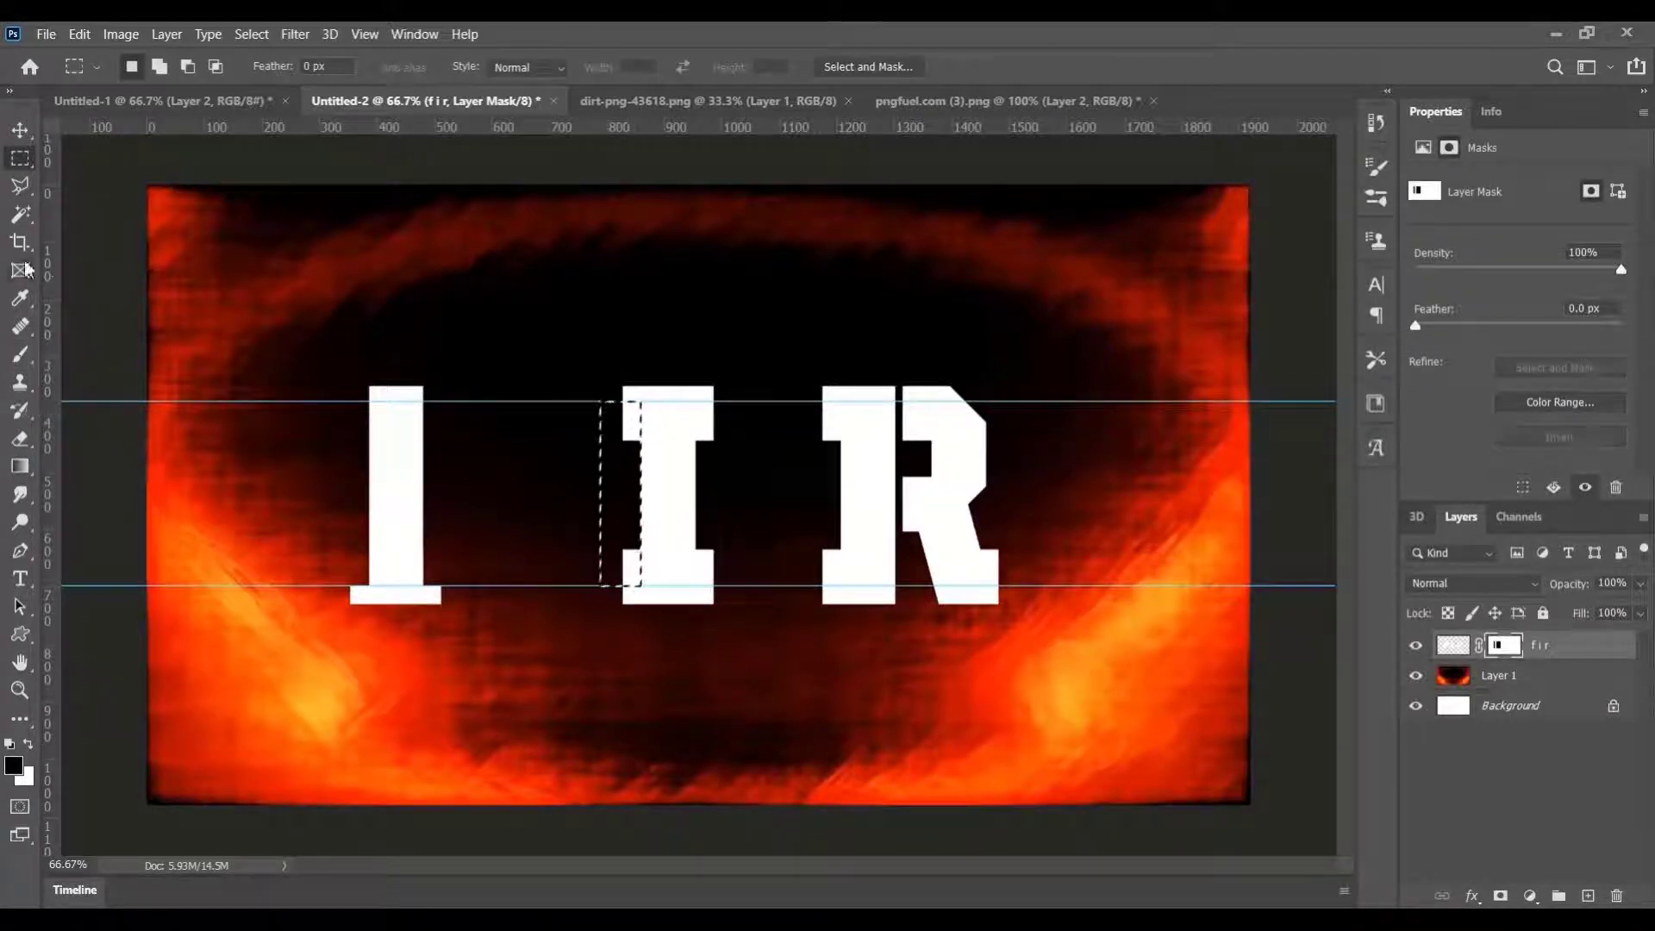
click(19, 354)
drag(622, 409, 622, 577)
key(ctrl+d)
click(19, 158)
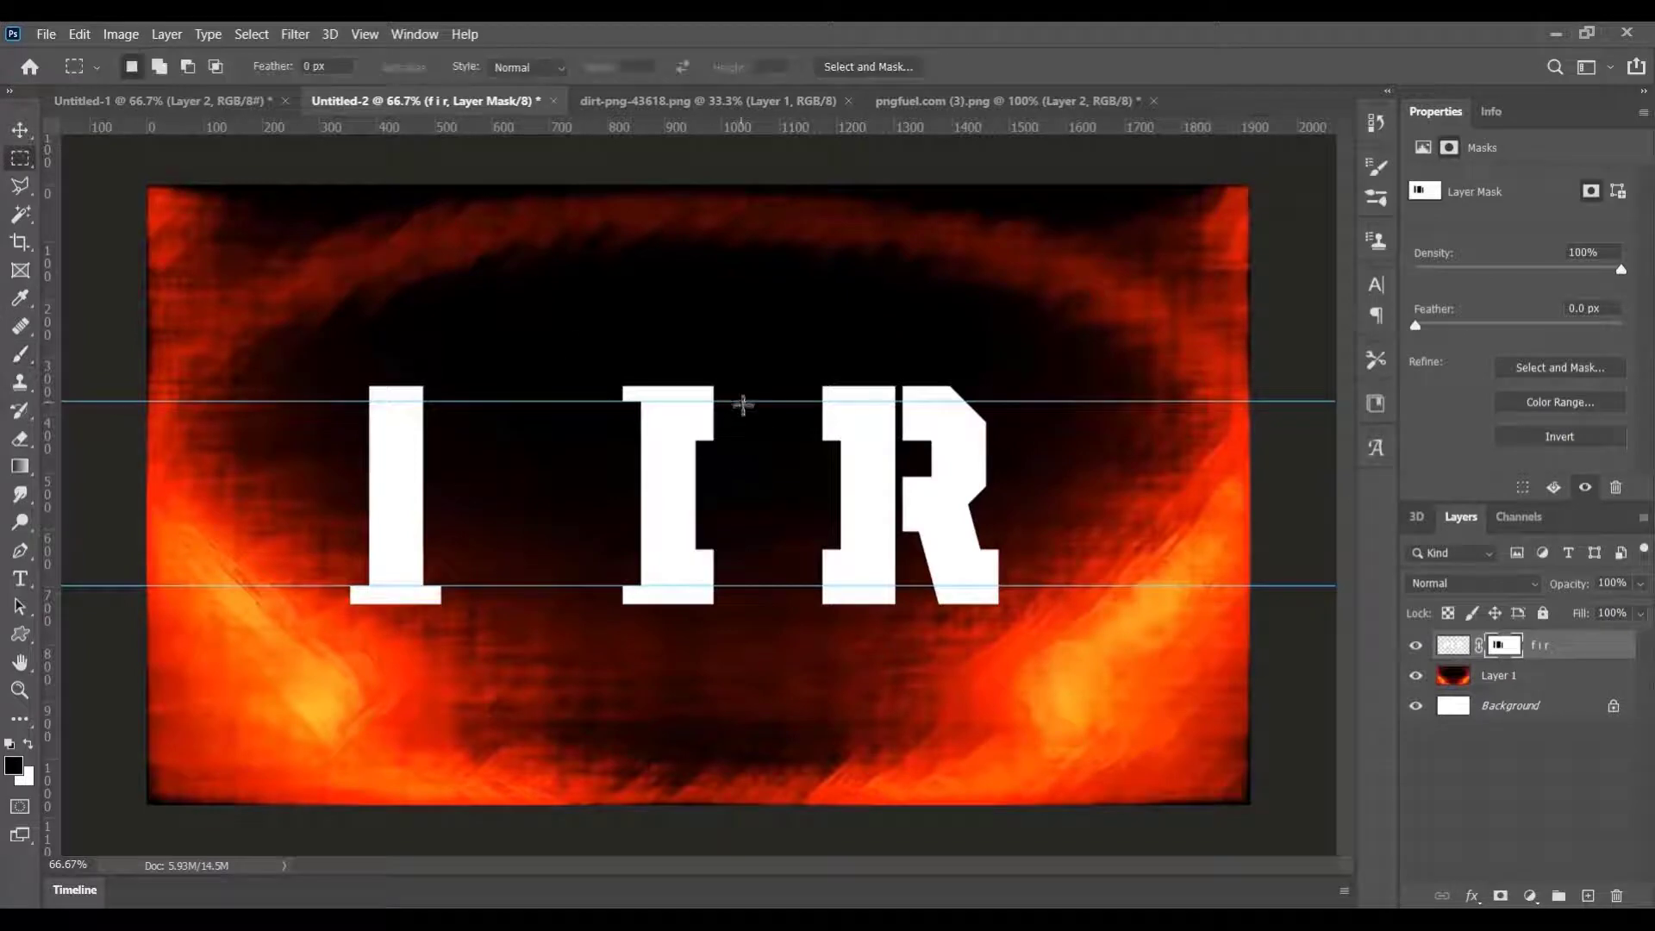
drag(742, 403, 695, 598)
key(ctrl+z)
key(ctrl+z)
key(ctrl+z)
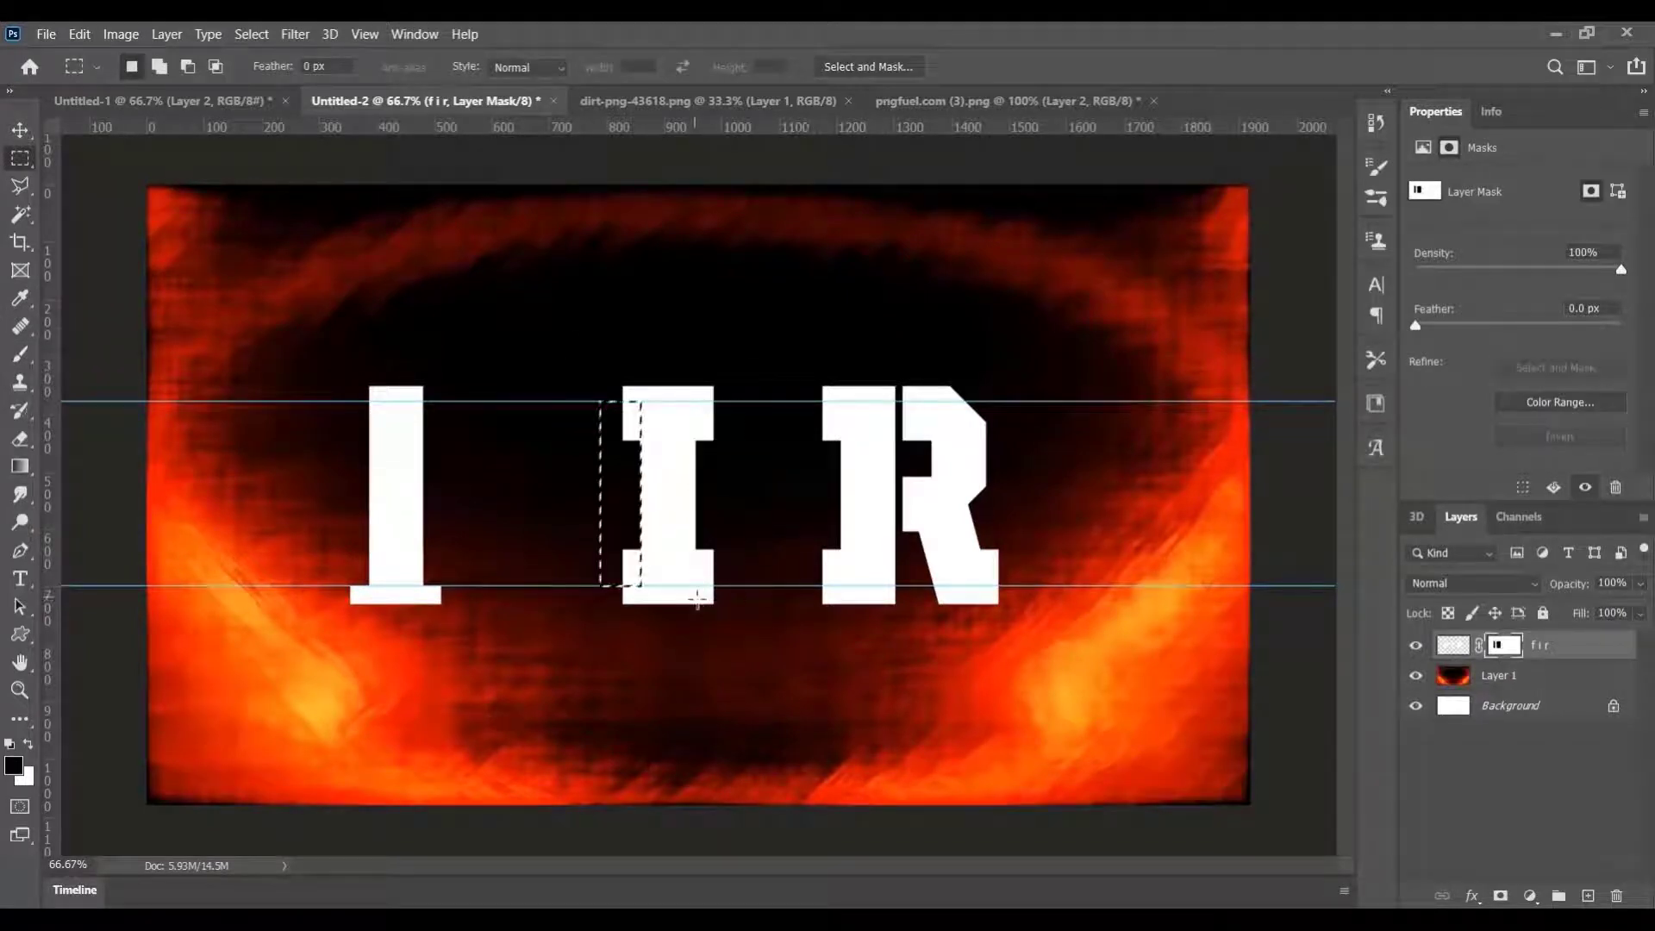
key(ctrl+shift+z)
Mask out the right serifs of the I between the two guides and clear the selection
mouse_move(742, 403)
mouse_down()
mouse_move(698, 491)
mouse_move(696, 588)
mouse_up()
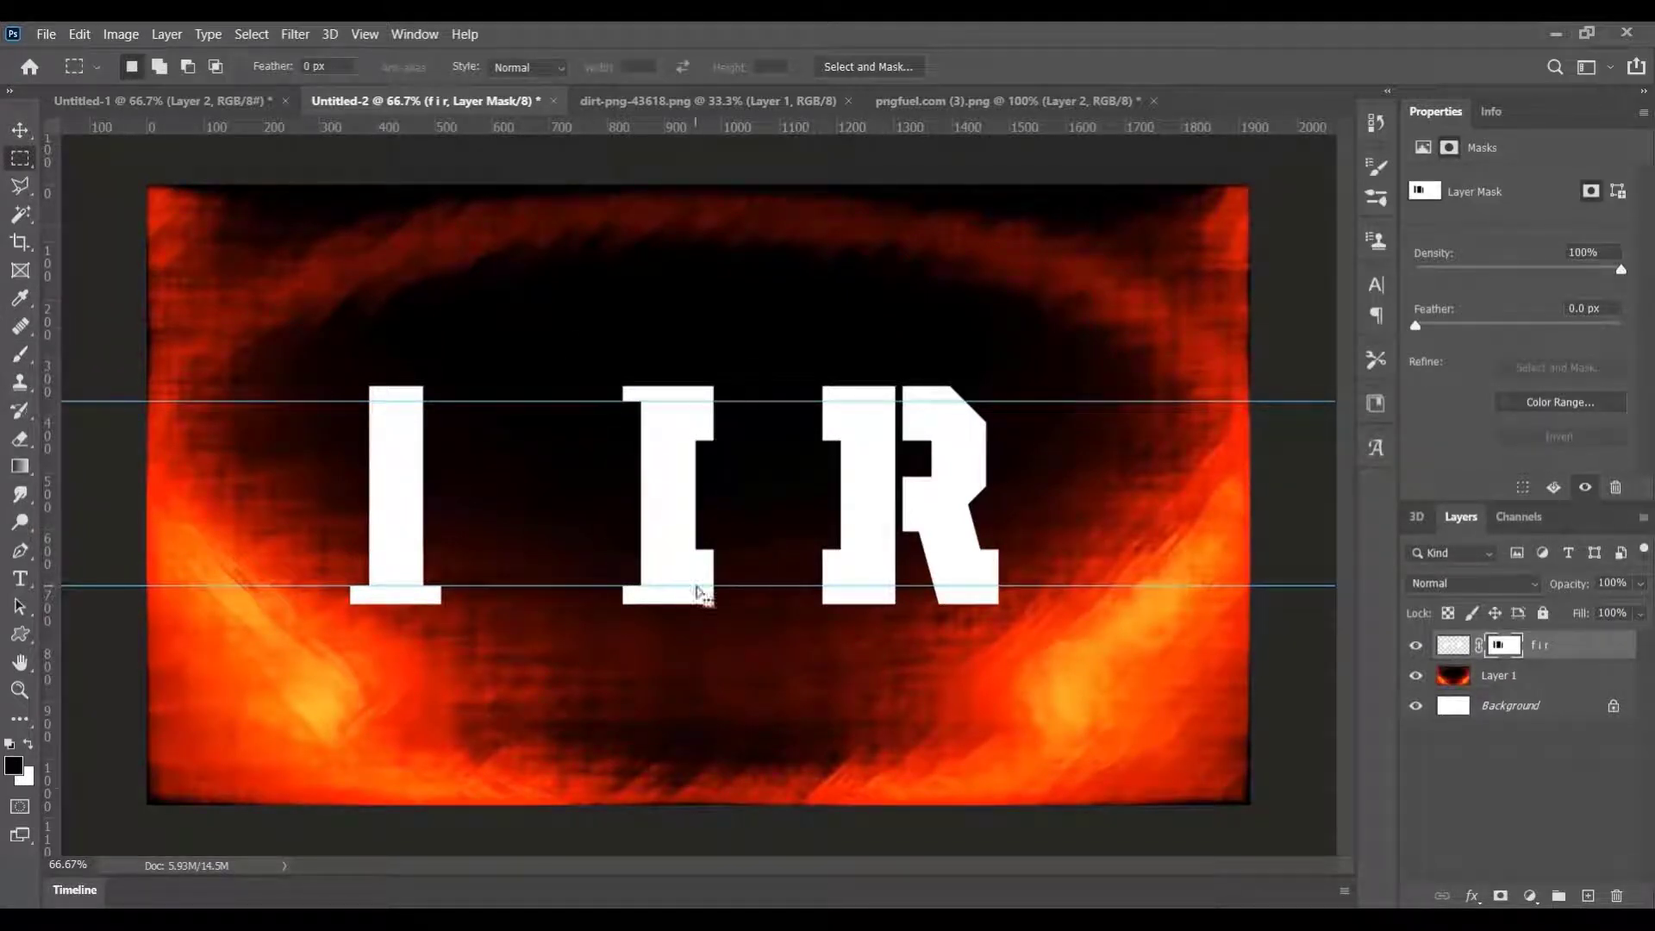
key(b)
click(719, 491)
key(ctrl+d)
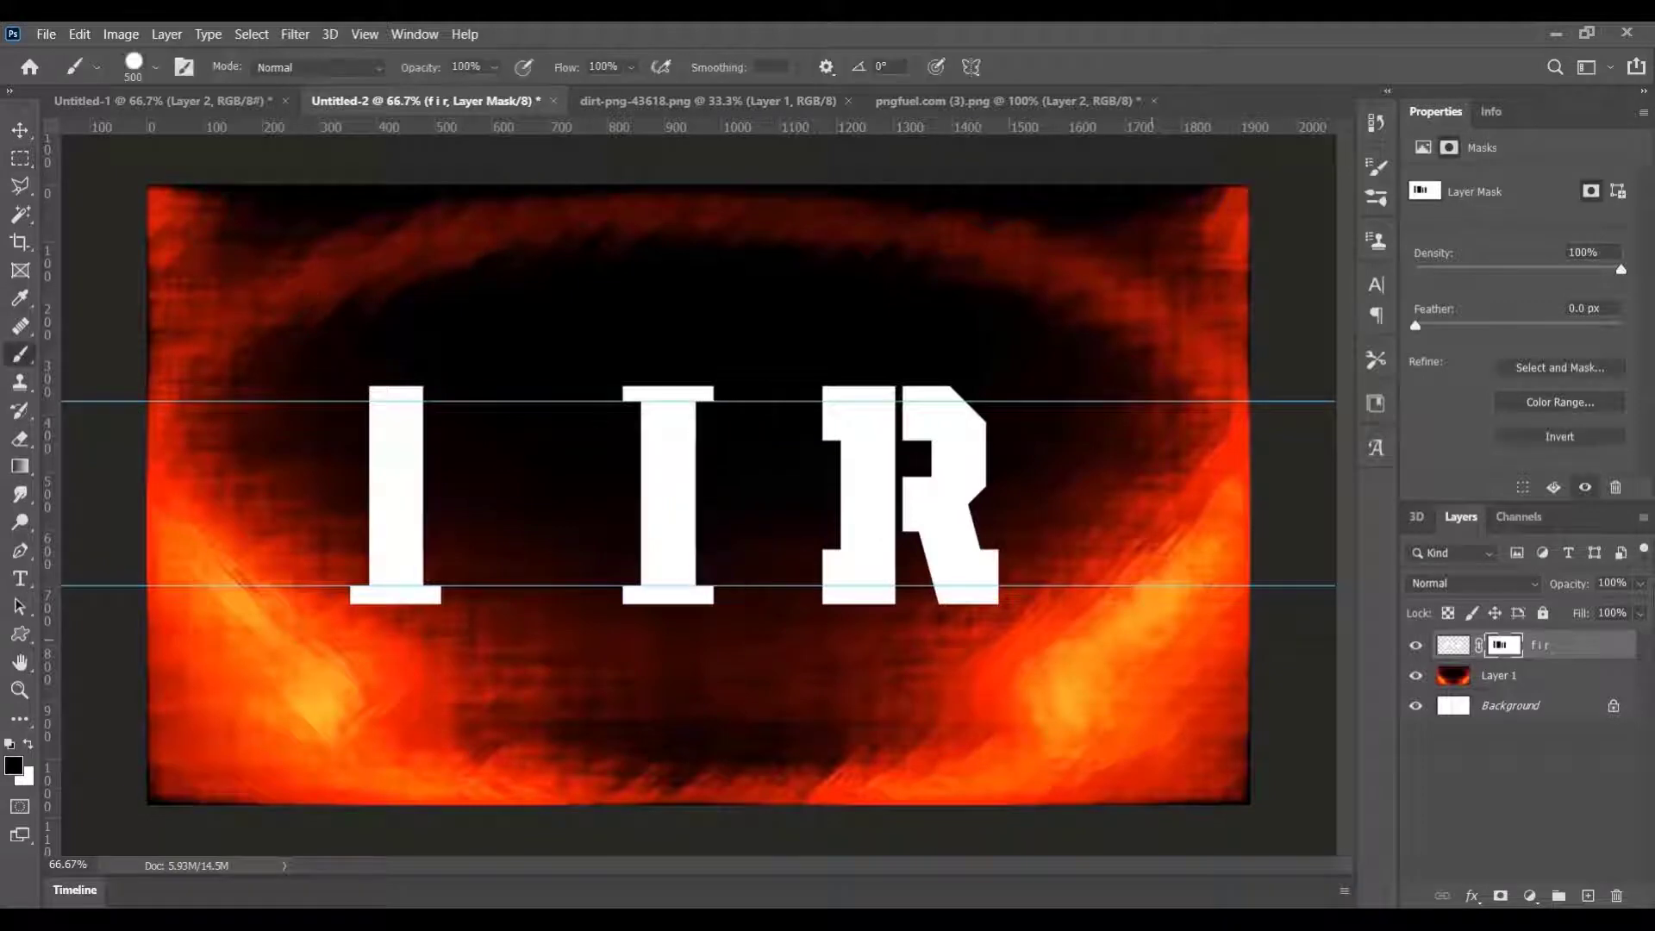
Mask out the left serifs of the R above the lower guide with a black-filled rectangular selection
key(m)
mouse_move(775, 359)
mouse_down()
mouse_move(856, 543)
mouse_move(842, 586)
mouse_up()
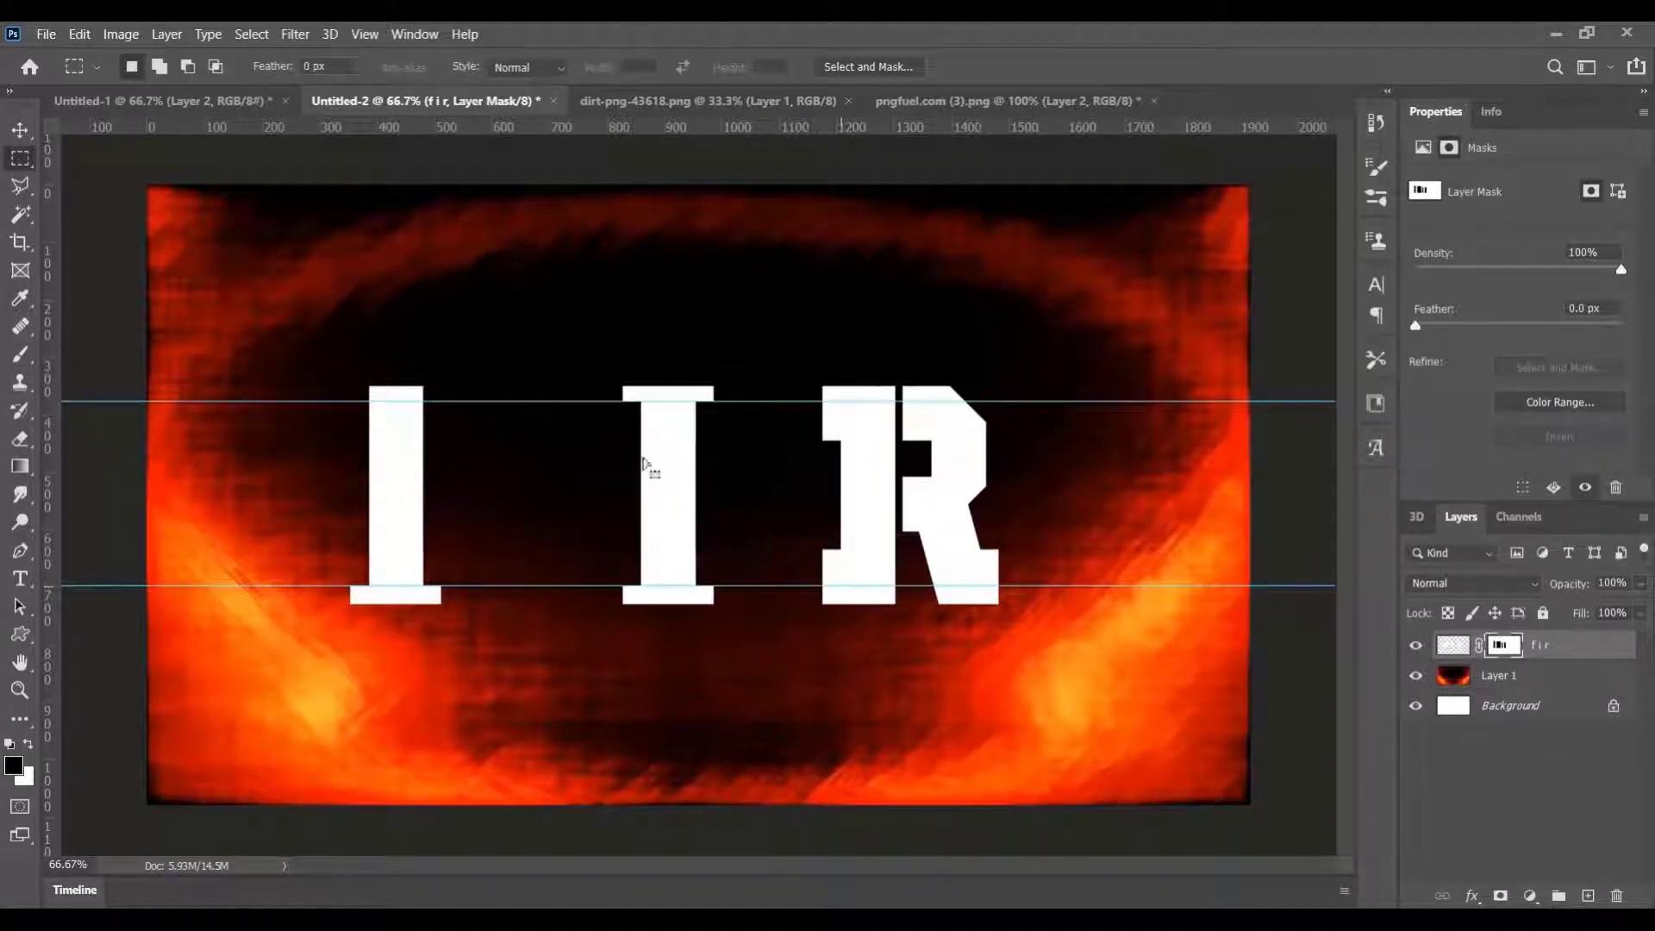
key(alt+BackSpace)
key(ctrl+d)
key(l)
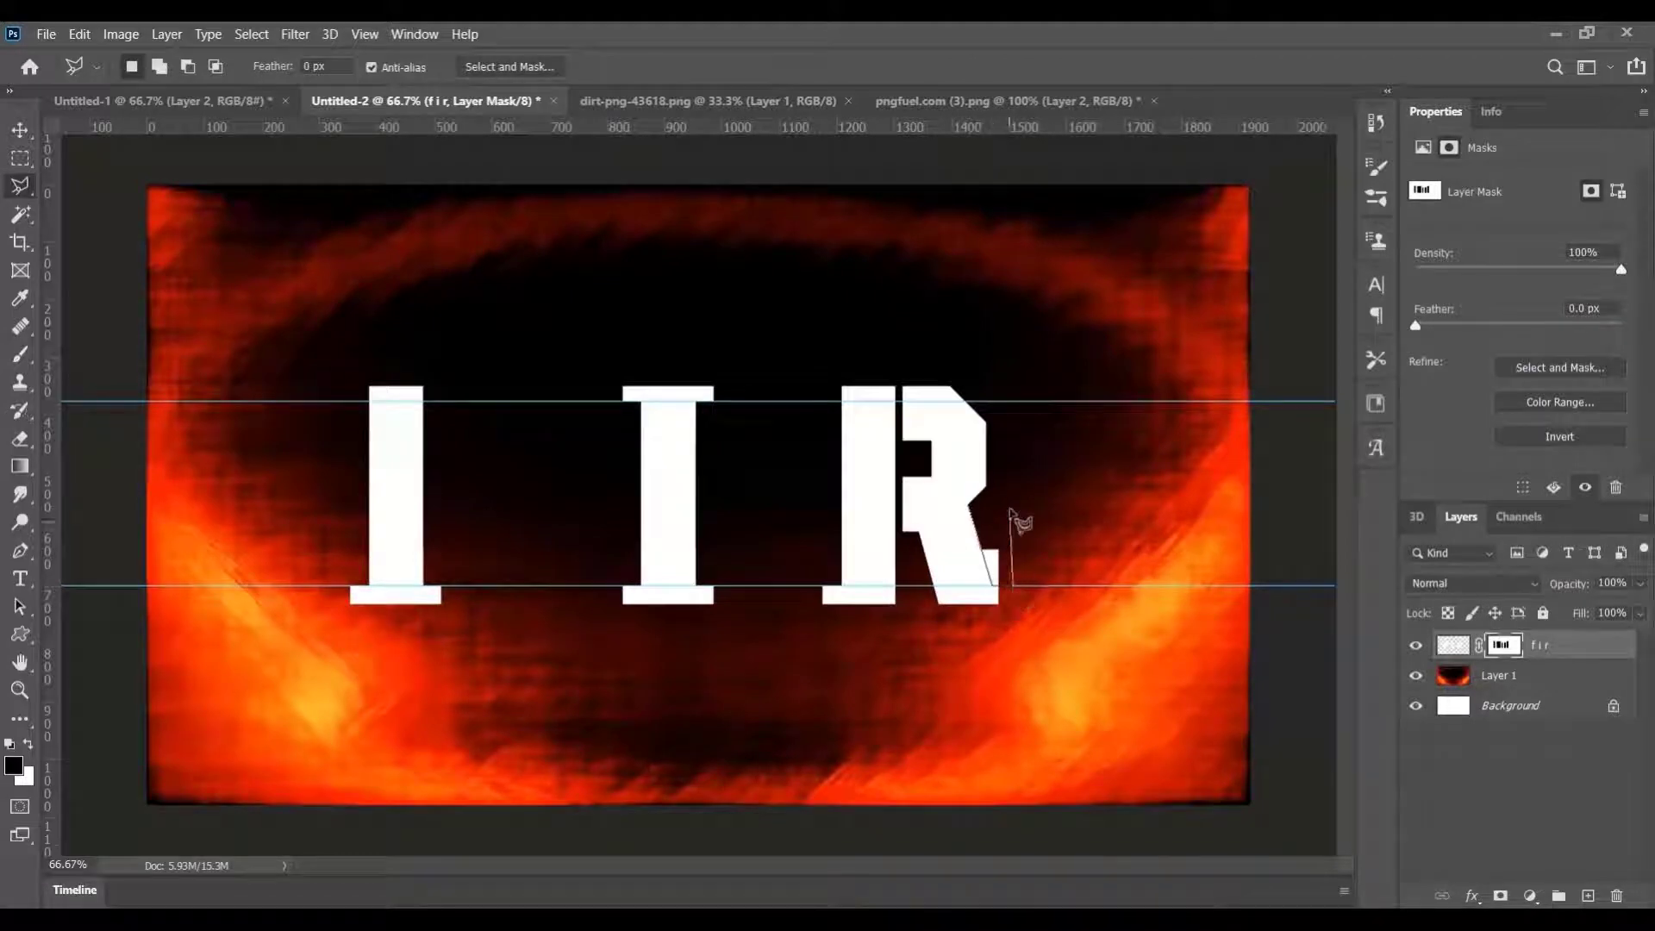
double_click(1010, 510)
click(19, 354)
click(991, 561)
key(ctrl+d)
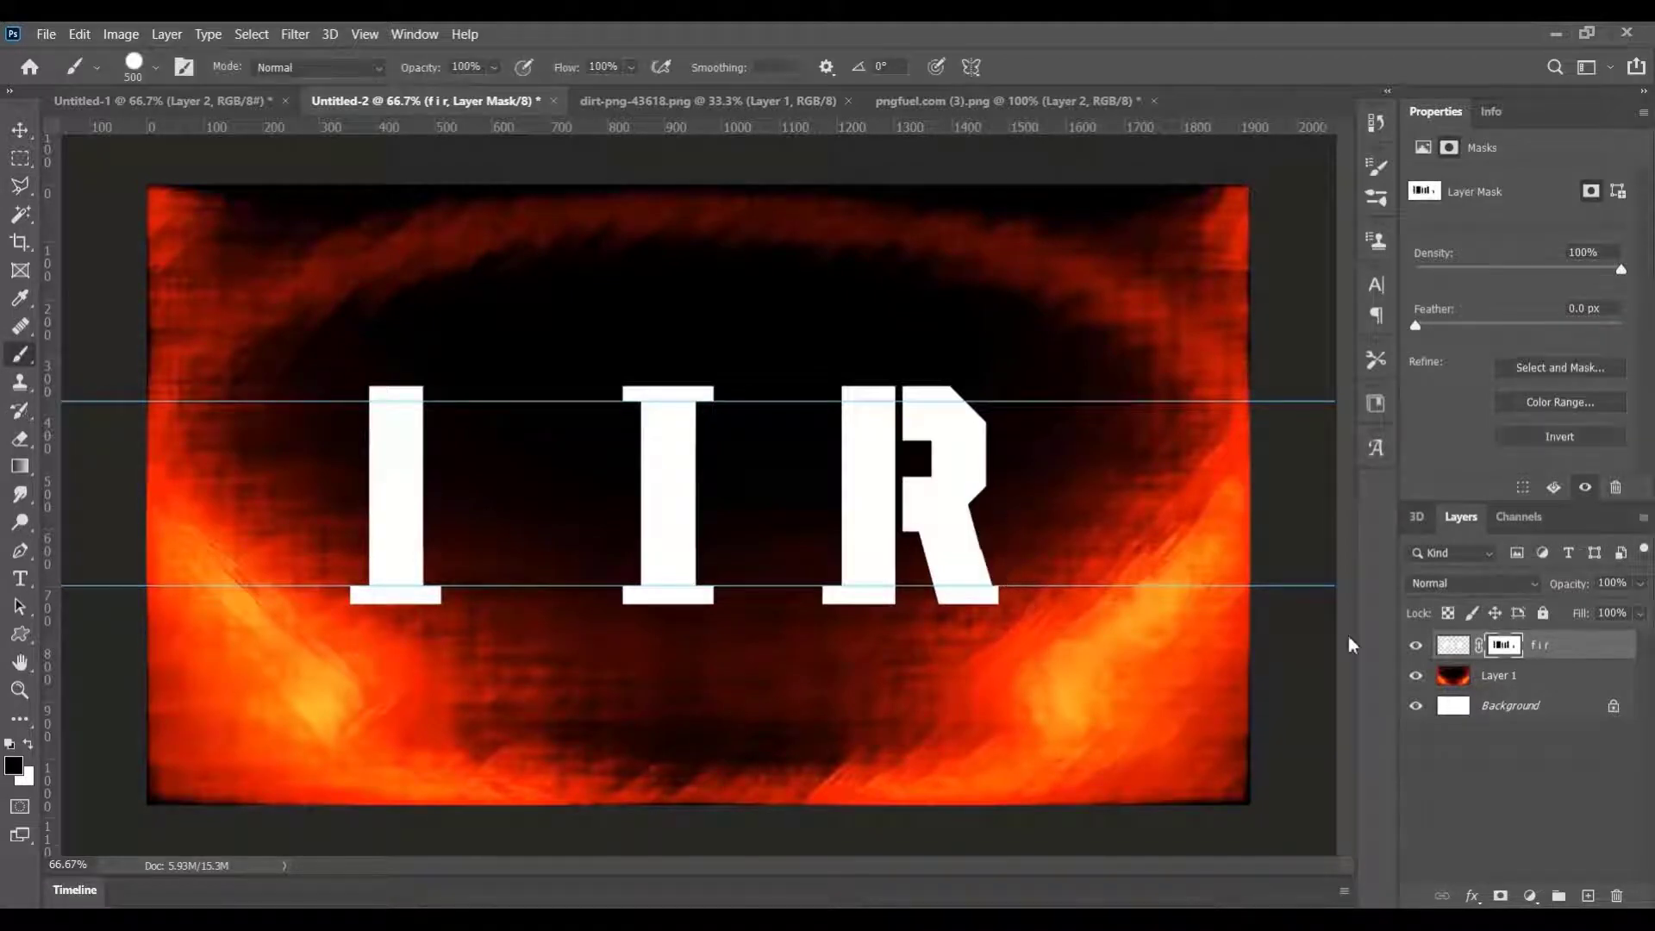
key(ctrl+z)
key(ctrl+z)
key(ctrl+z)
Mask out the serif on the R's diagonal leg above the lower guide, following the leg's edge with a polygonal lasso selection
key(l)
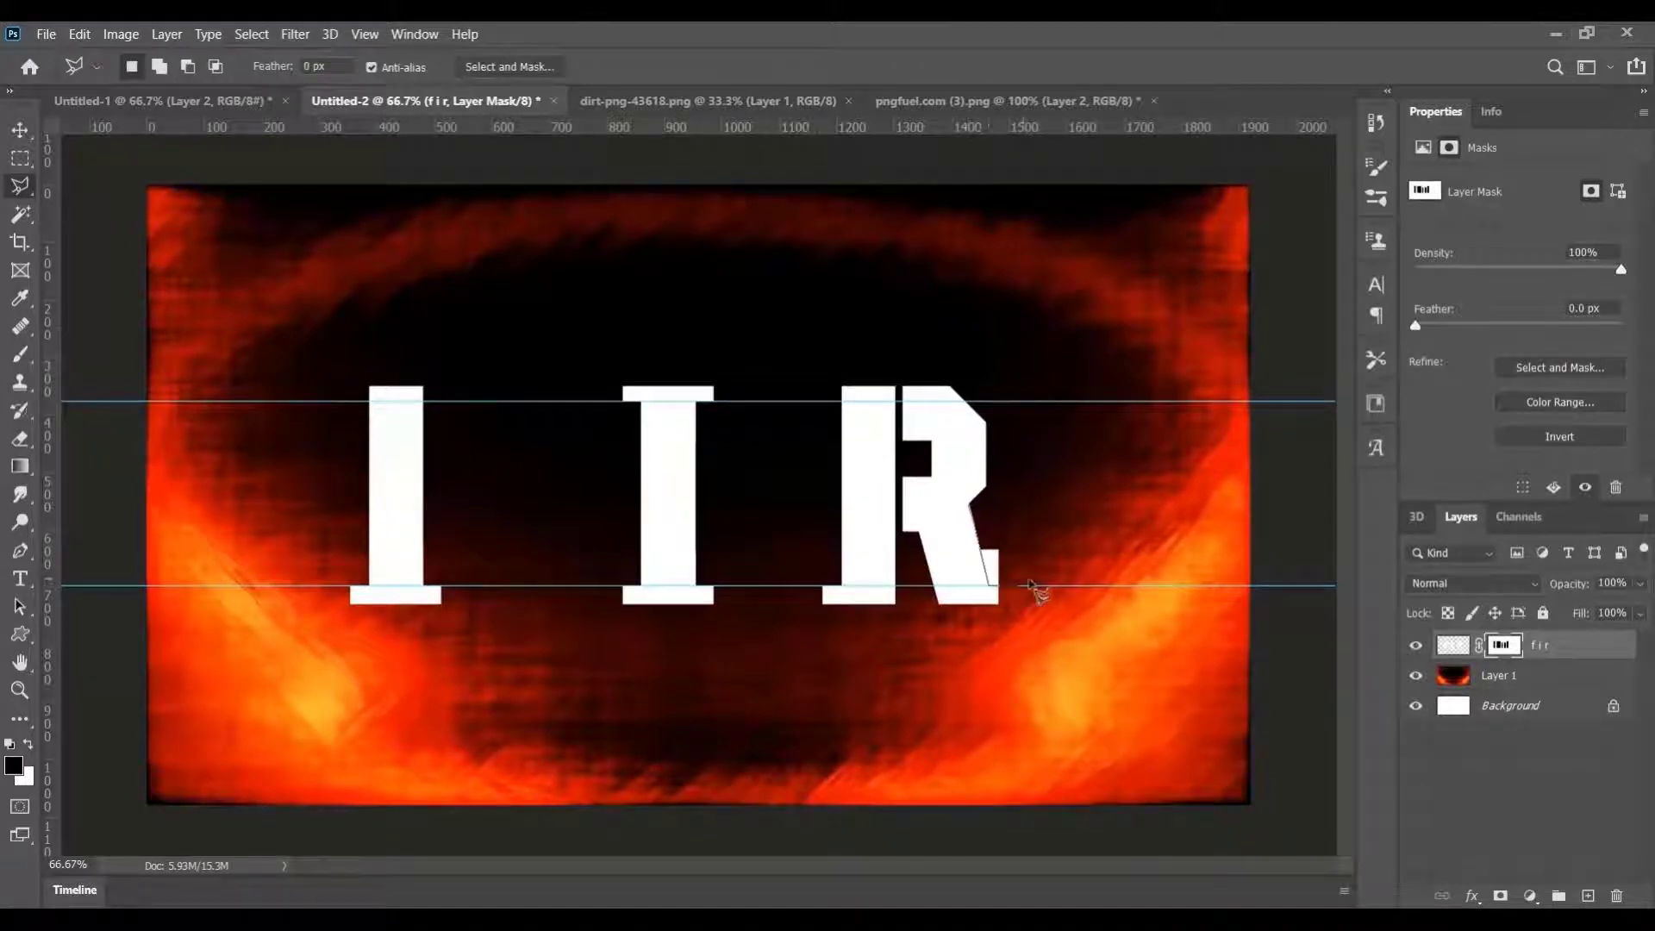
click(1030, 584)
double_click(1011, 527)
click(19, 355)
click(1004, 565)
key(ctrl+d)
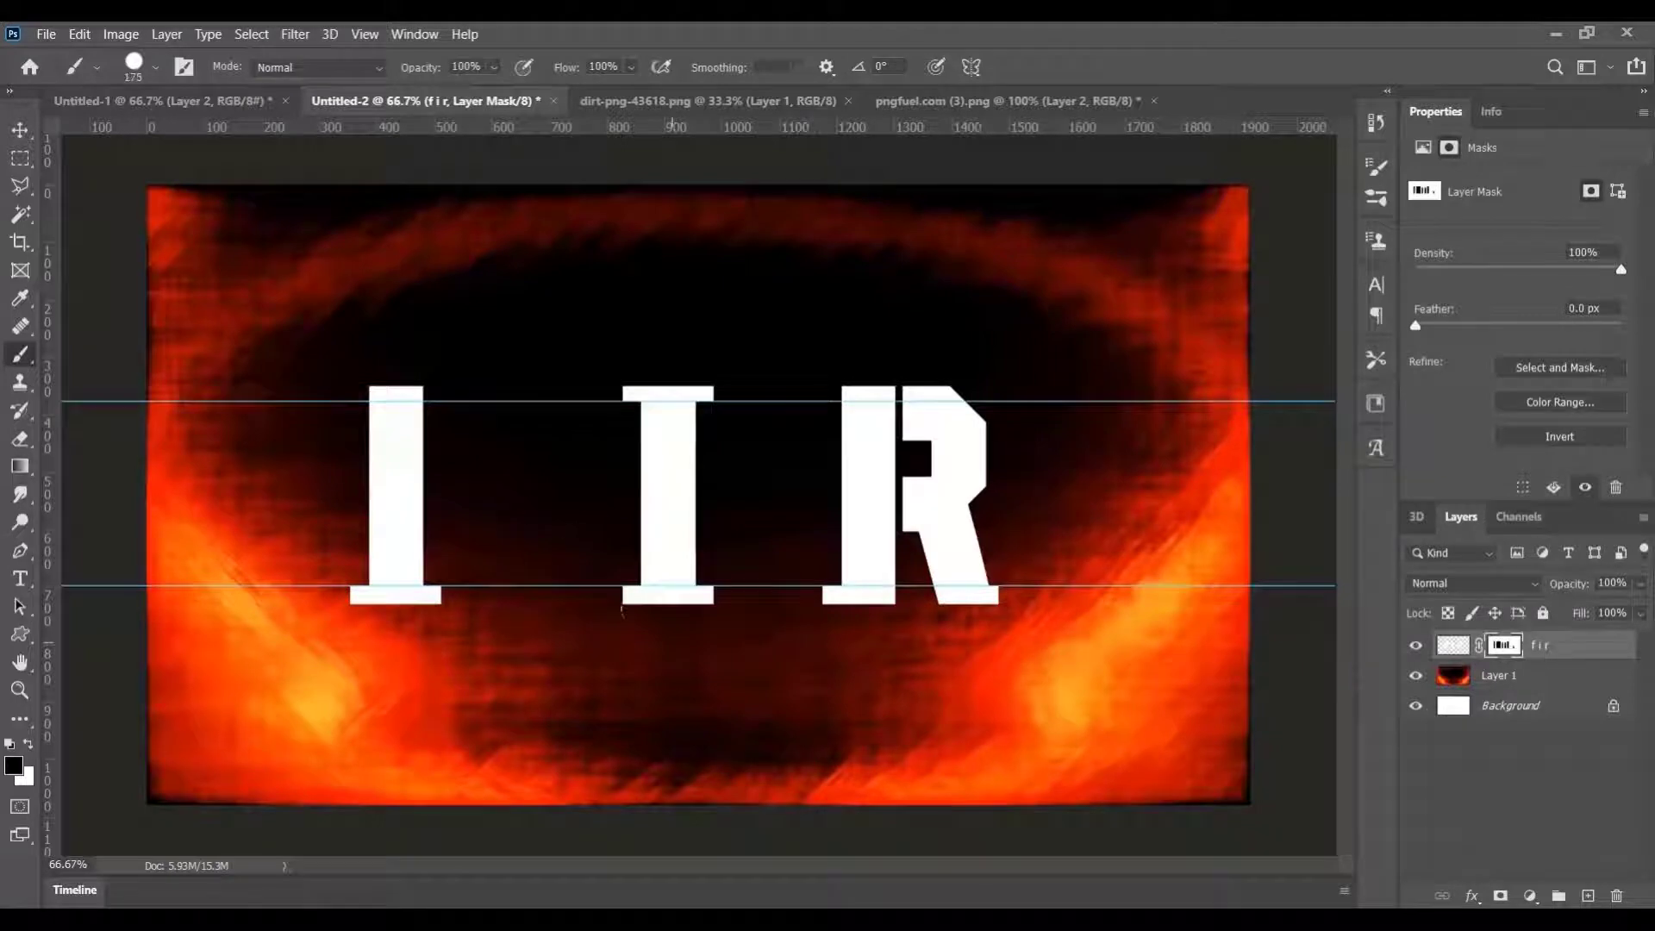
Create a new layer above the text layer and place a horizontal guide along the letters' top edge
click(22, 160)
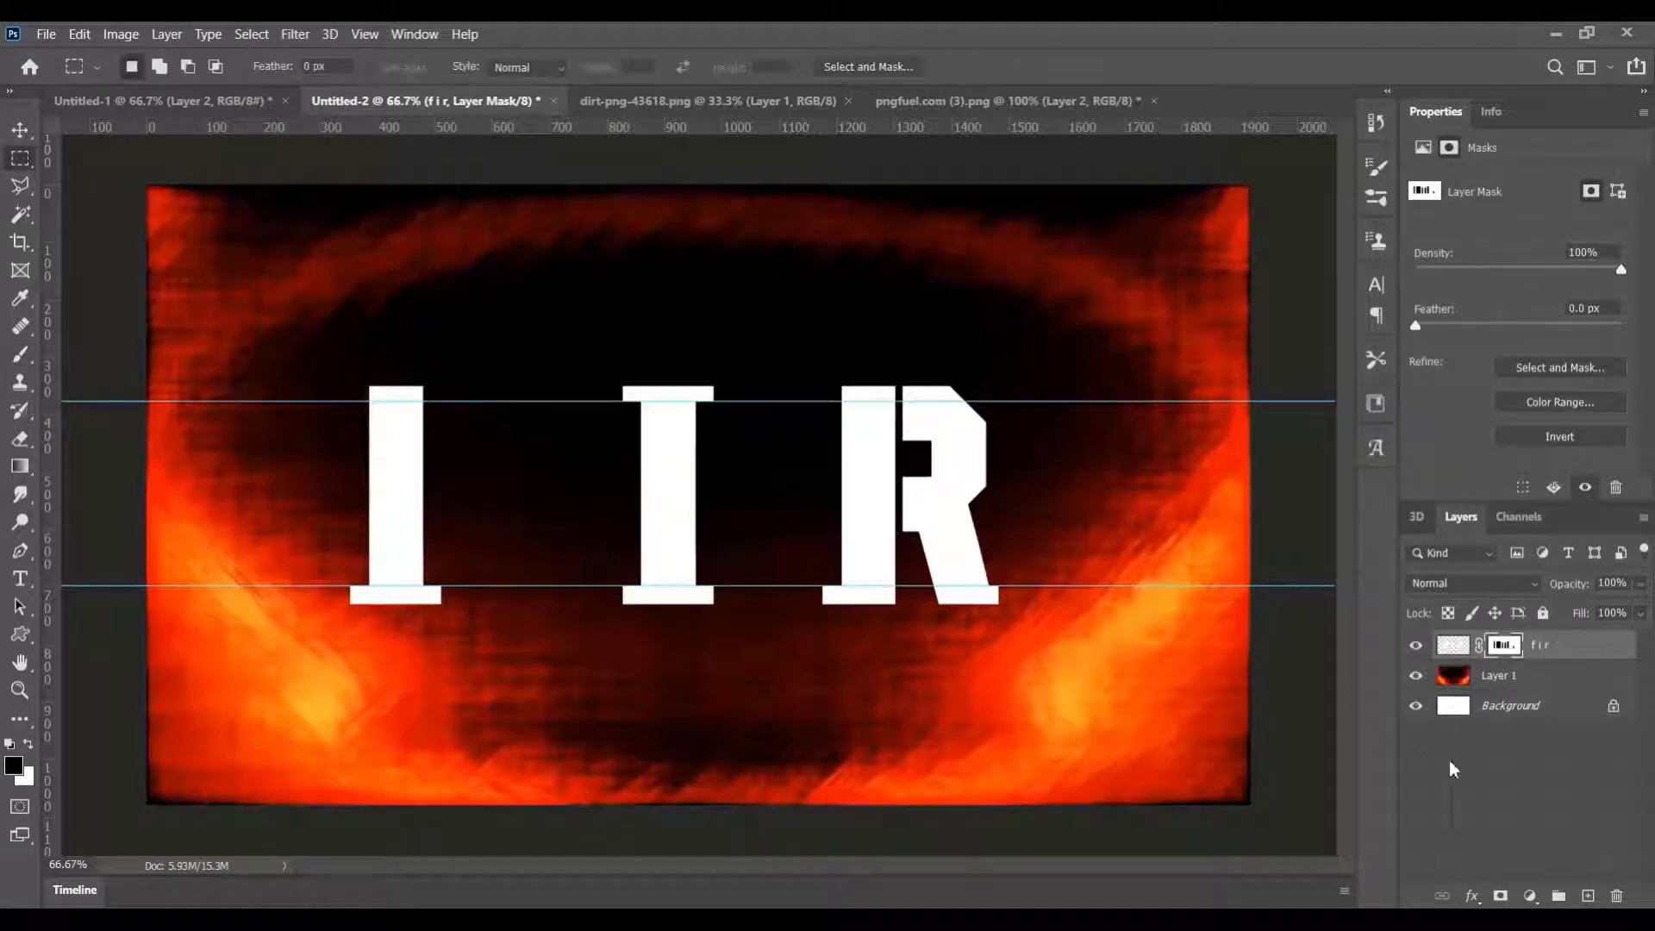
click(1586, 896)
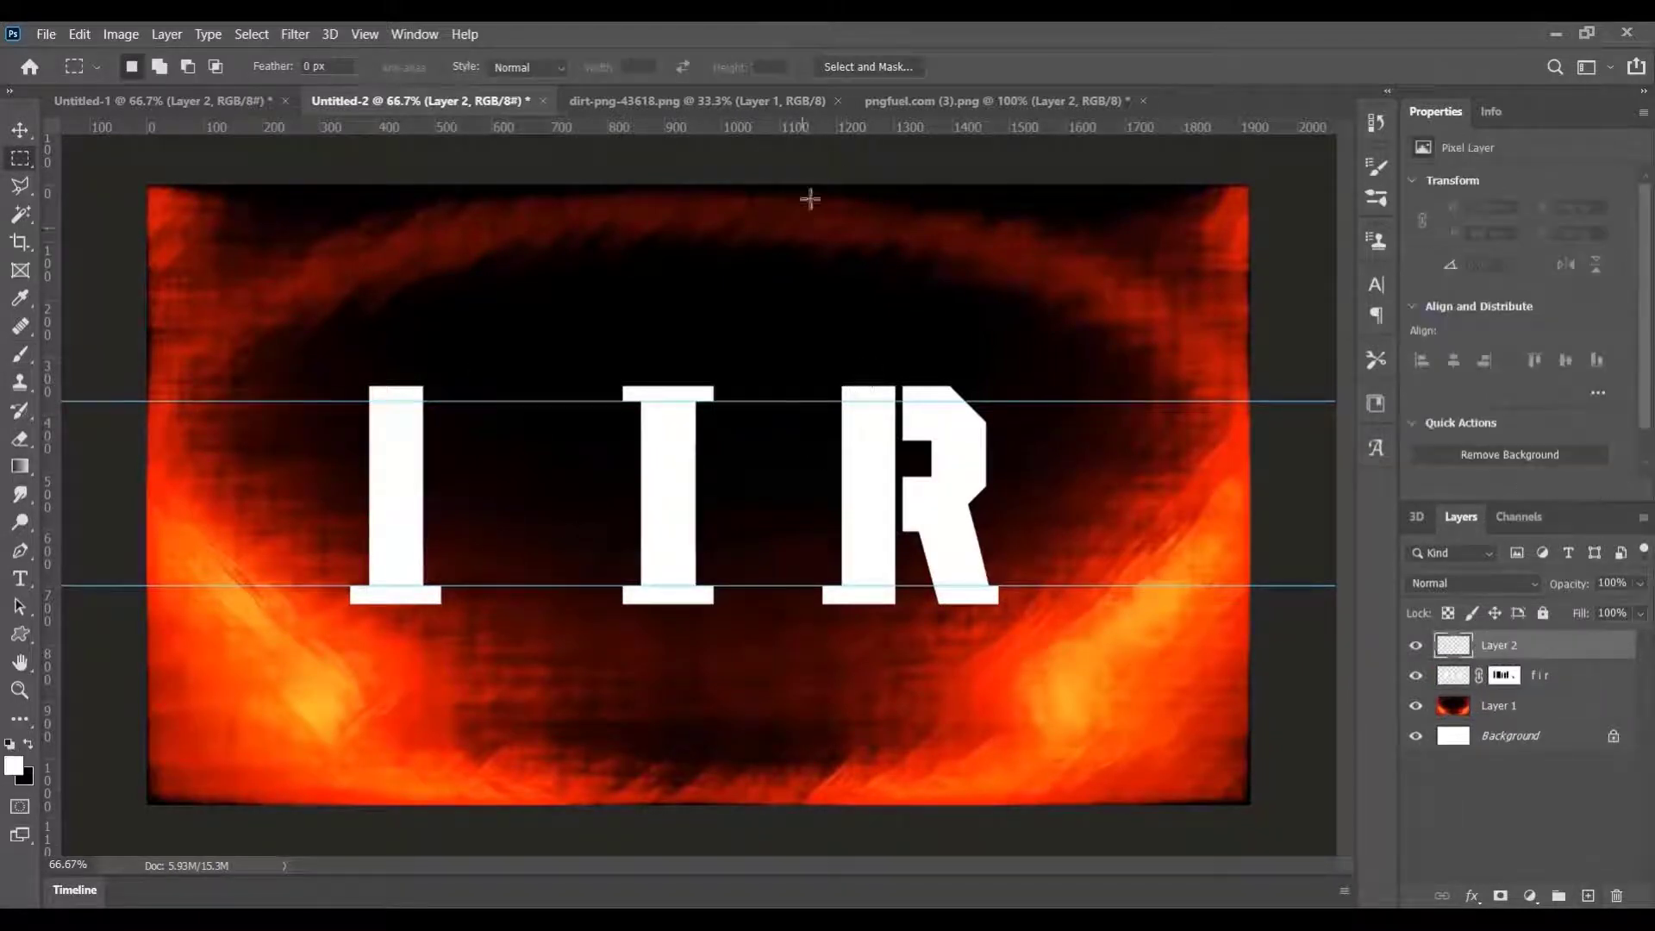
drag(868, 127, 845, 385)
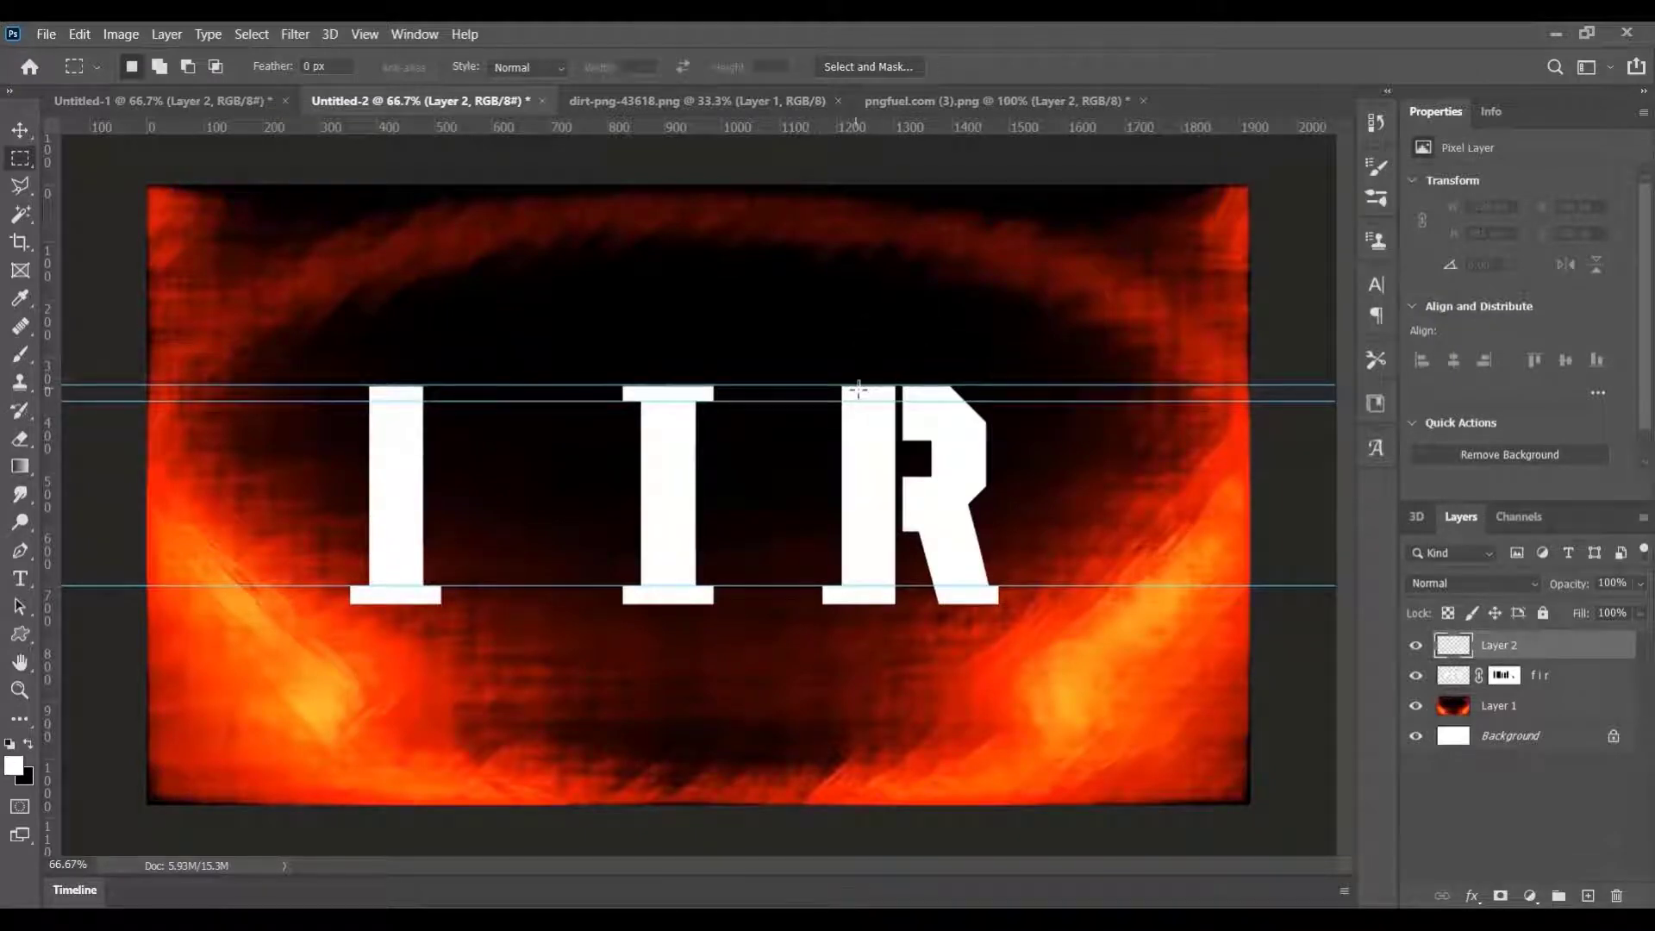
Widen the R's stem to the left by painting white in a rectangular selection about 34 px wide and 367 px high
drag(839, 390, 833, 595)
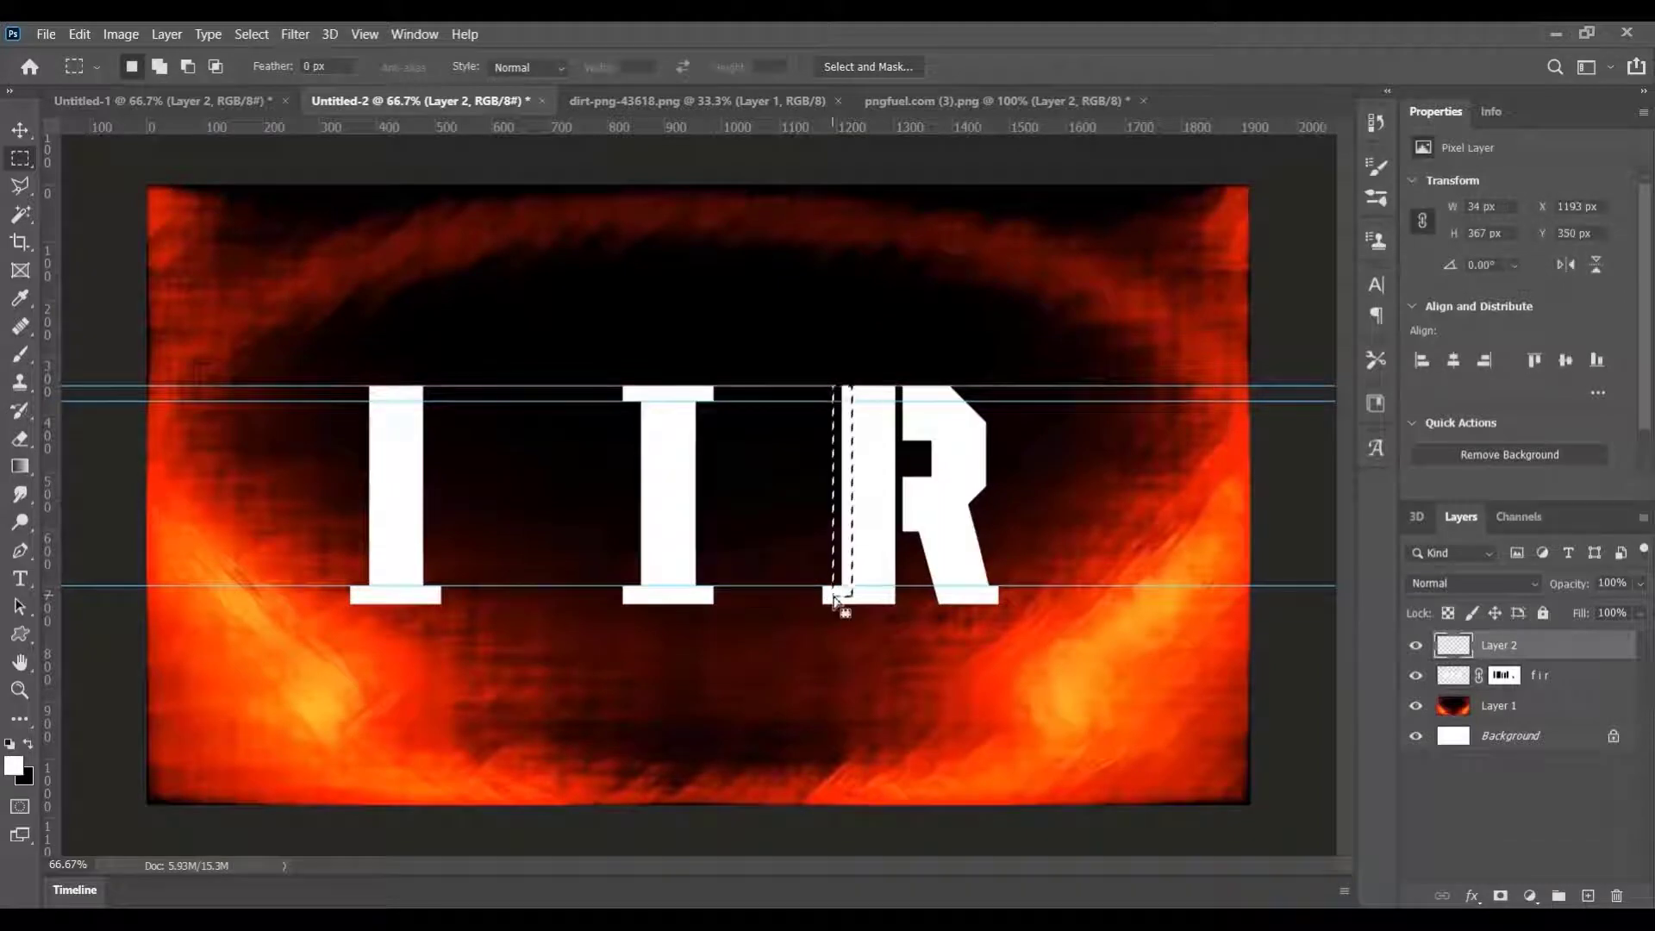
click(17, 360)
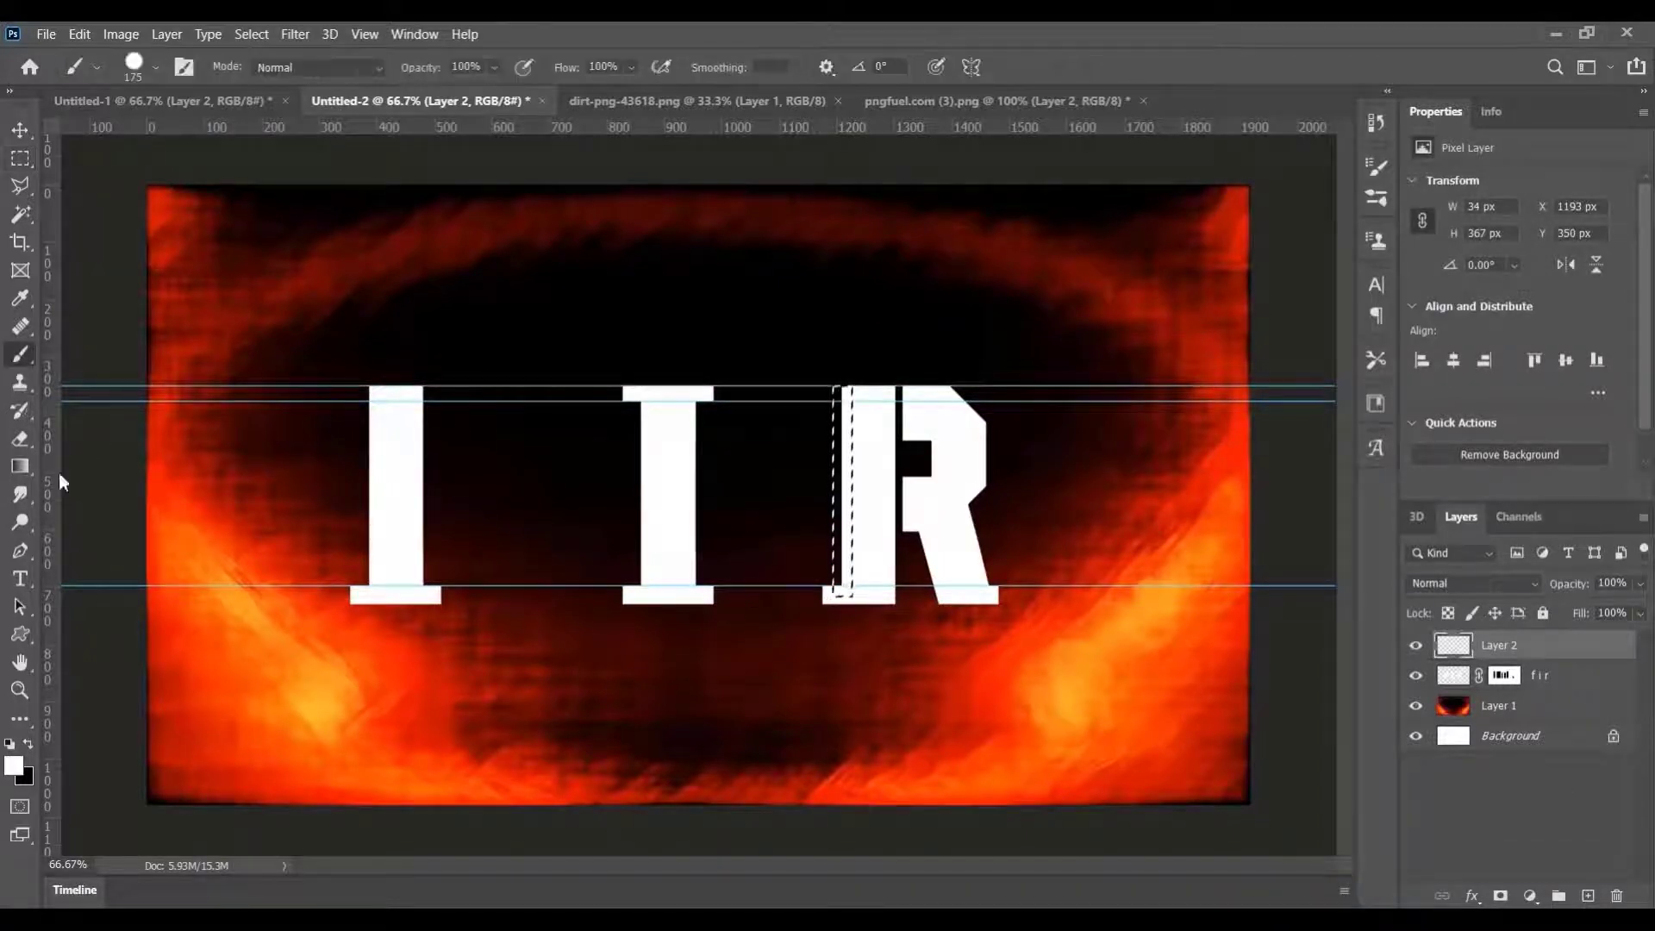
drag(815, 344, 815, 527)
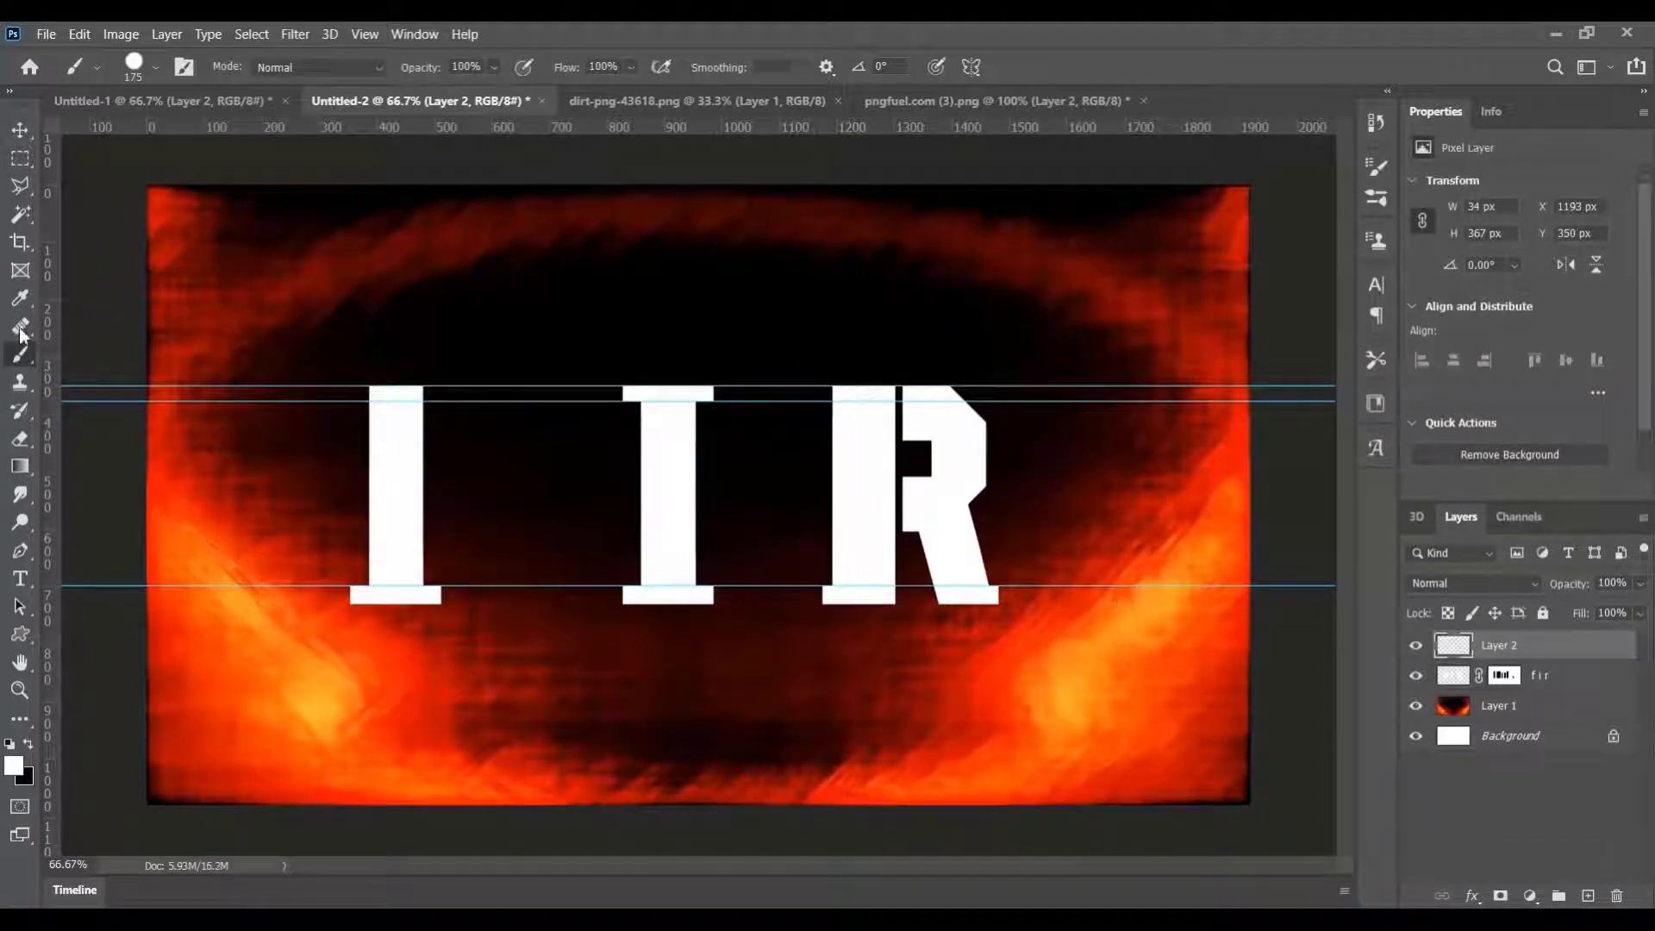
Widen the F's stem to the left with white in a selection about 51 px wide and 366 px high, and mask off its bottom serif's right tip
click(20, 158)
drag(388, 385, 359, 595)
click(20, 360)
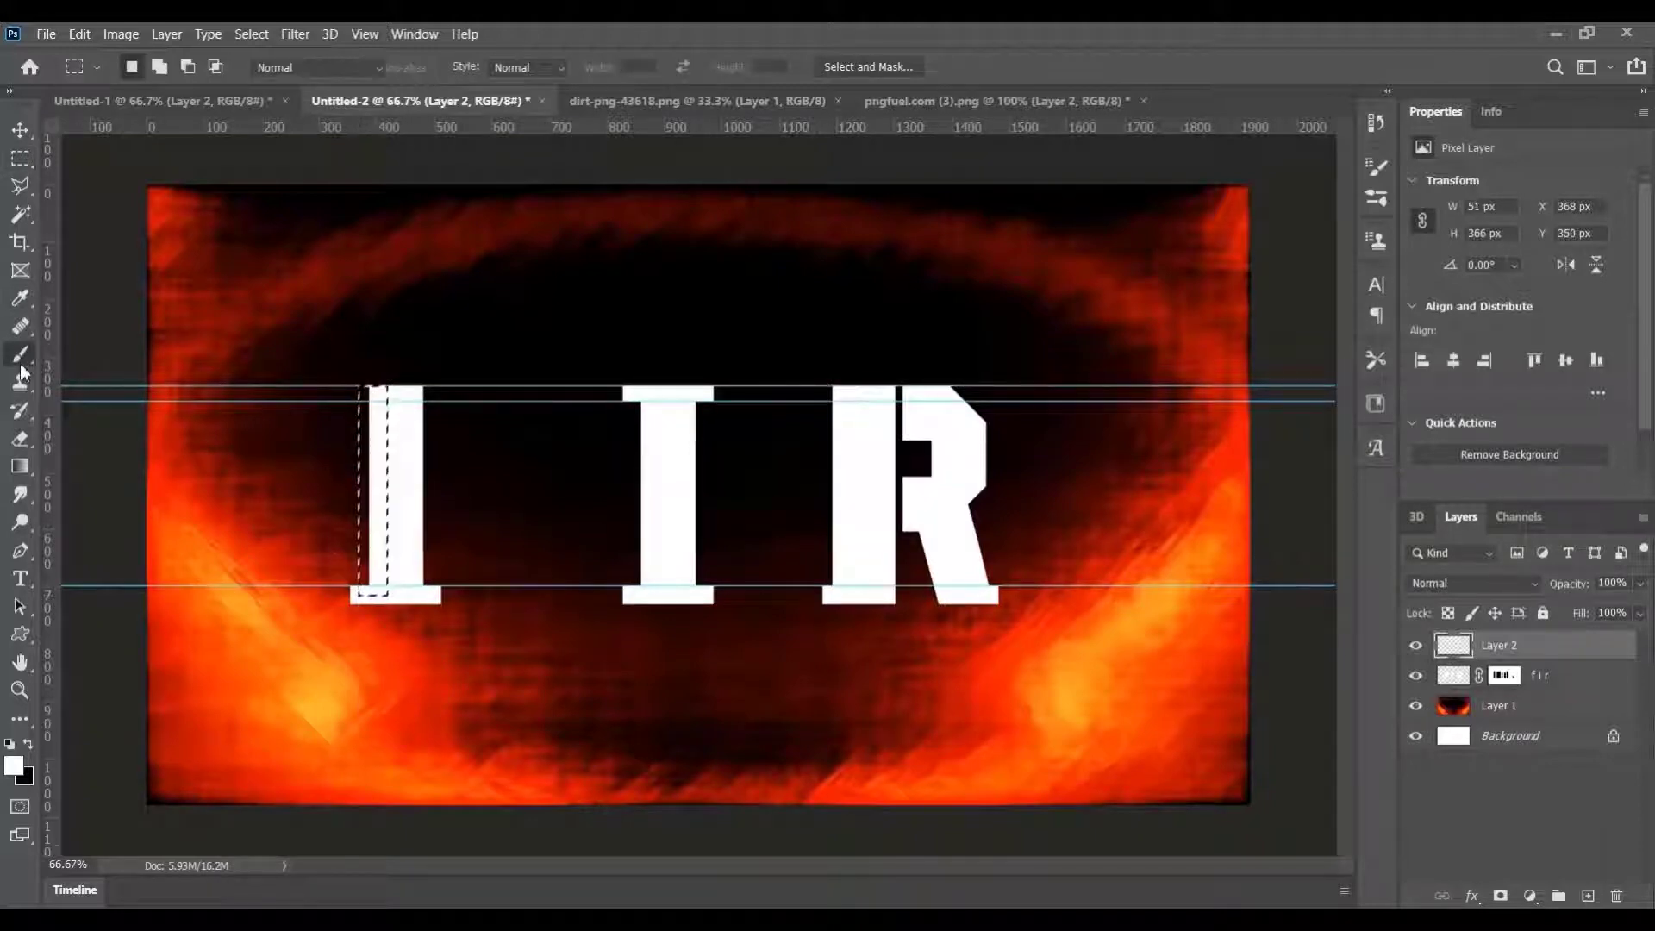
drag(362, 392, 361, 603)
key(ctrl+Right)
key(ctrl+Right)
key(ctrl+Right)
key(ctrl+Right)
key(ctrl+Right)
key(ctrl+d)
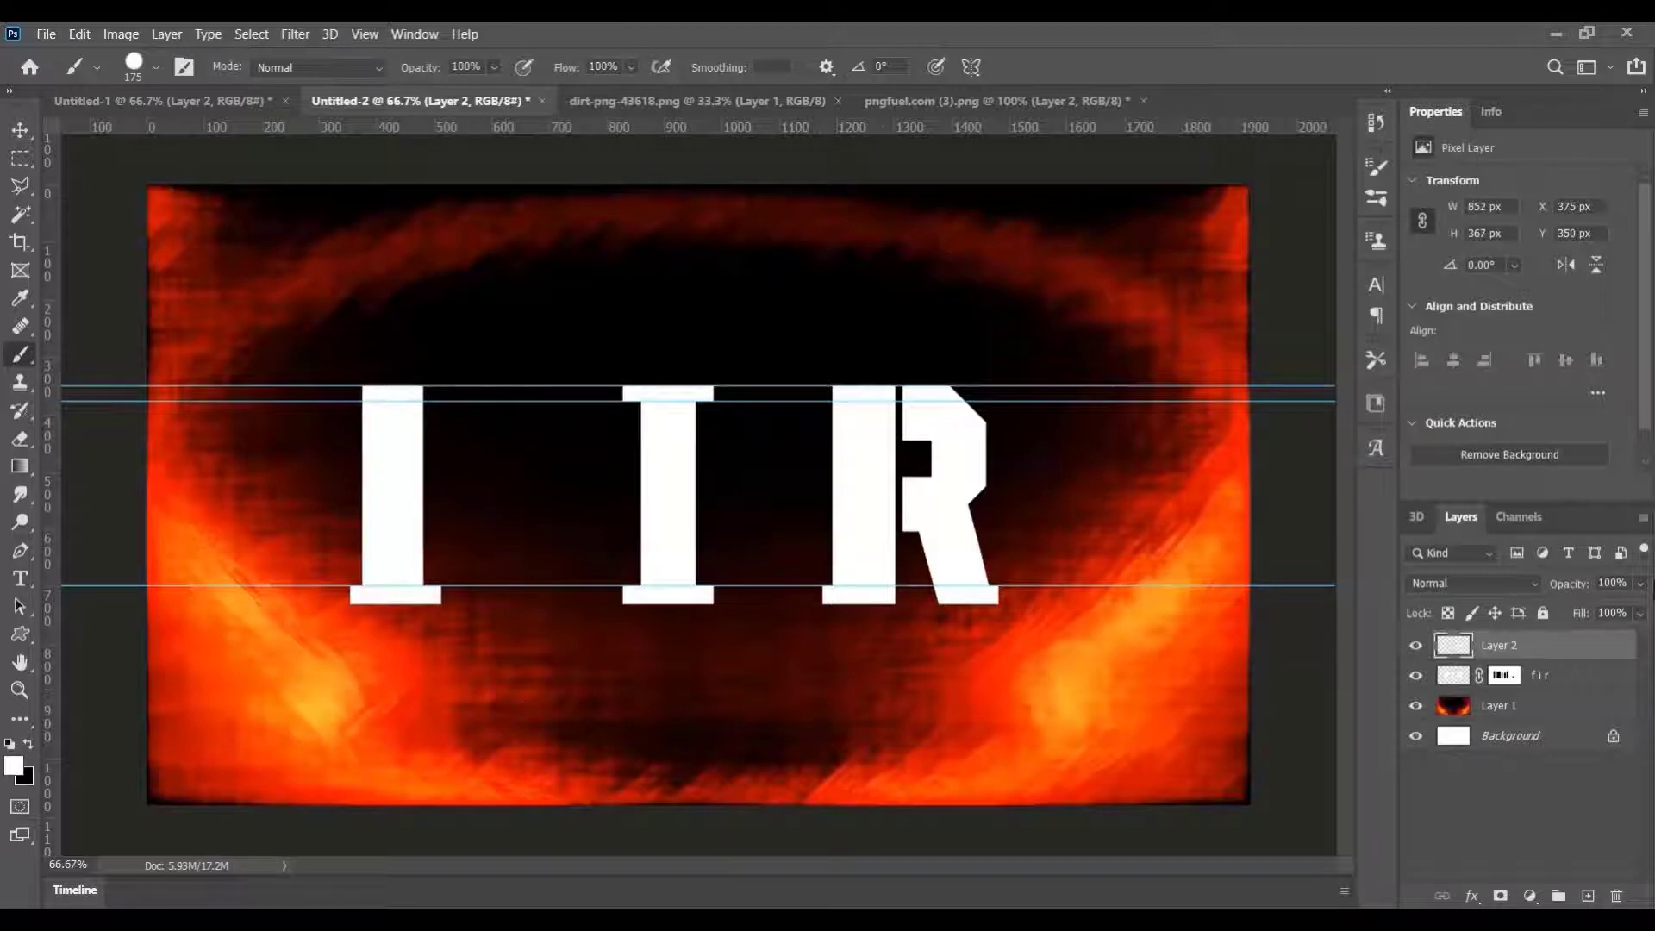
click(1501, 678)
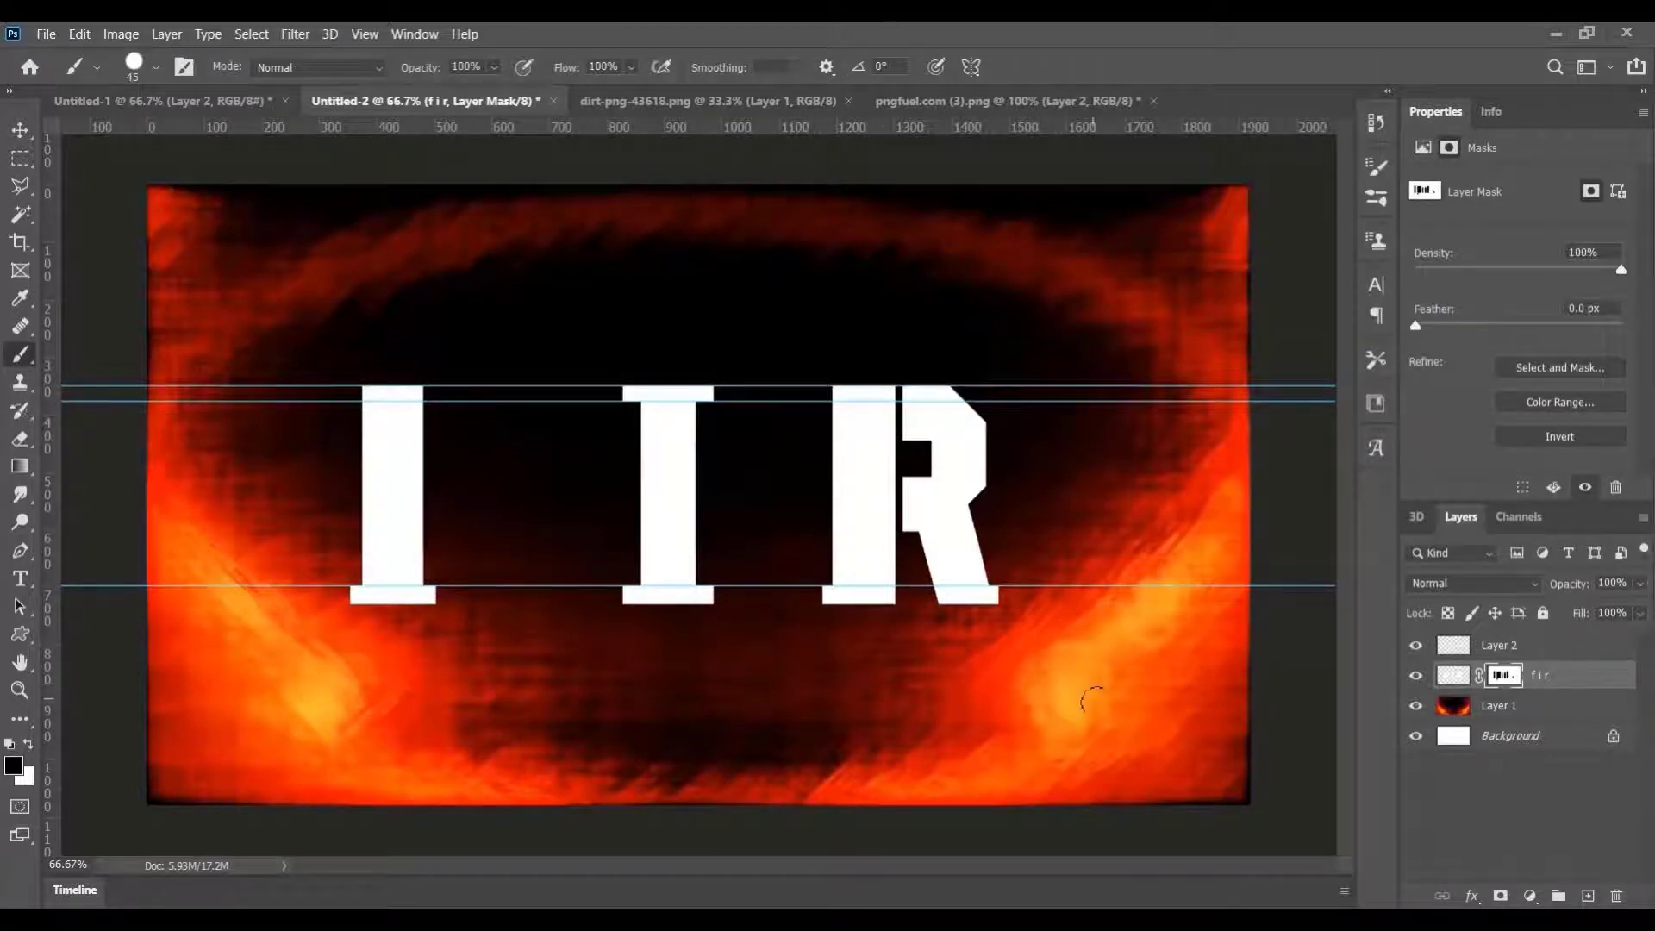
On Layer 2, paint the F's upper arm in white within a rectangular selection about 204 px wide and 91 px high
click(27, 157)
click(1549, 651)
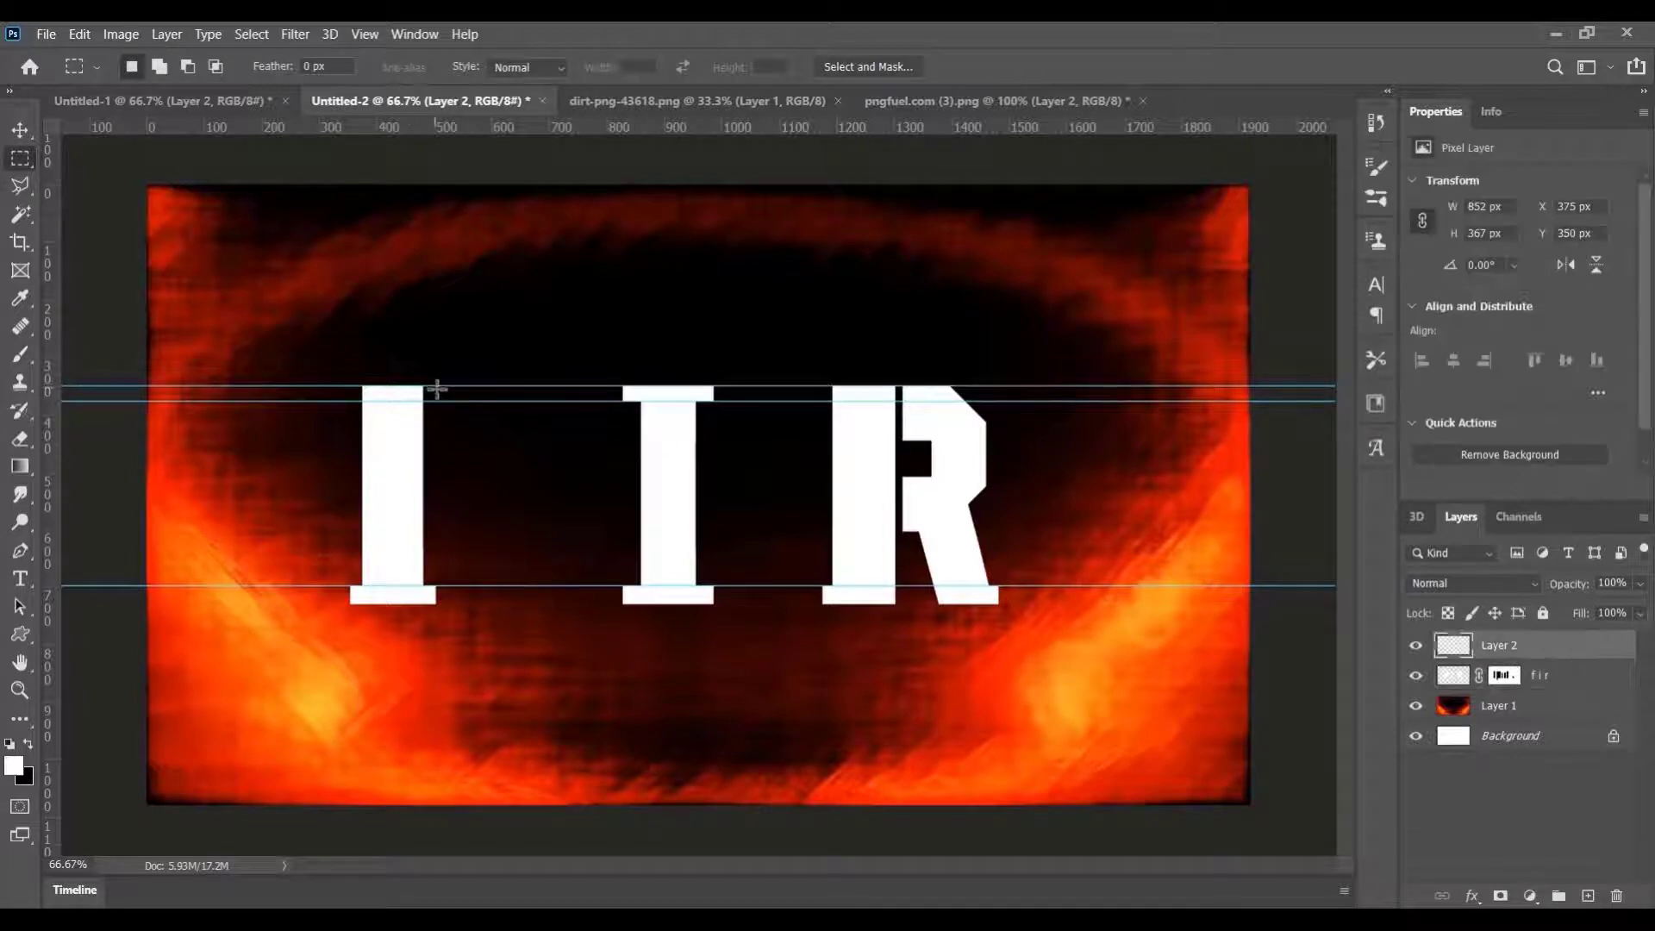
drag(437, 390, 551, 438)
key(b)
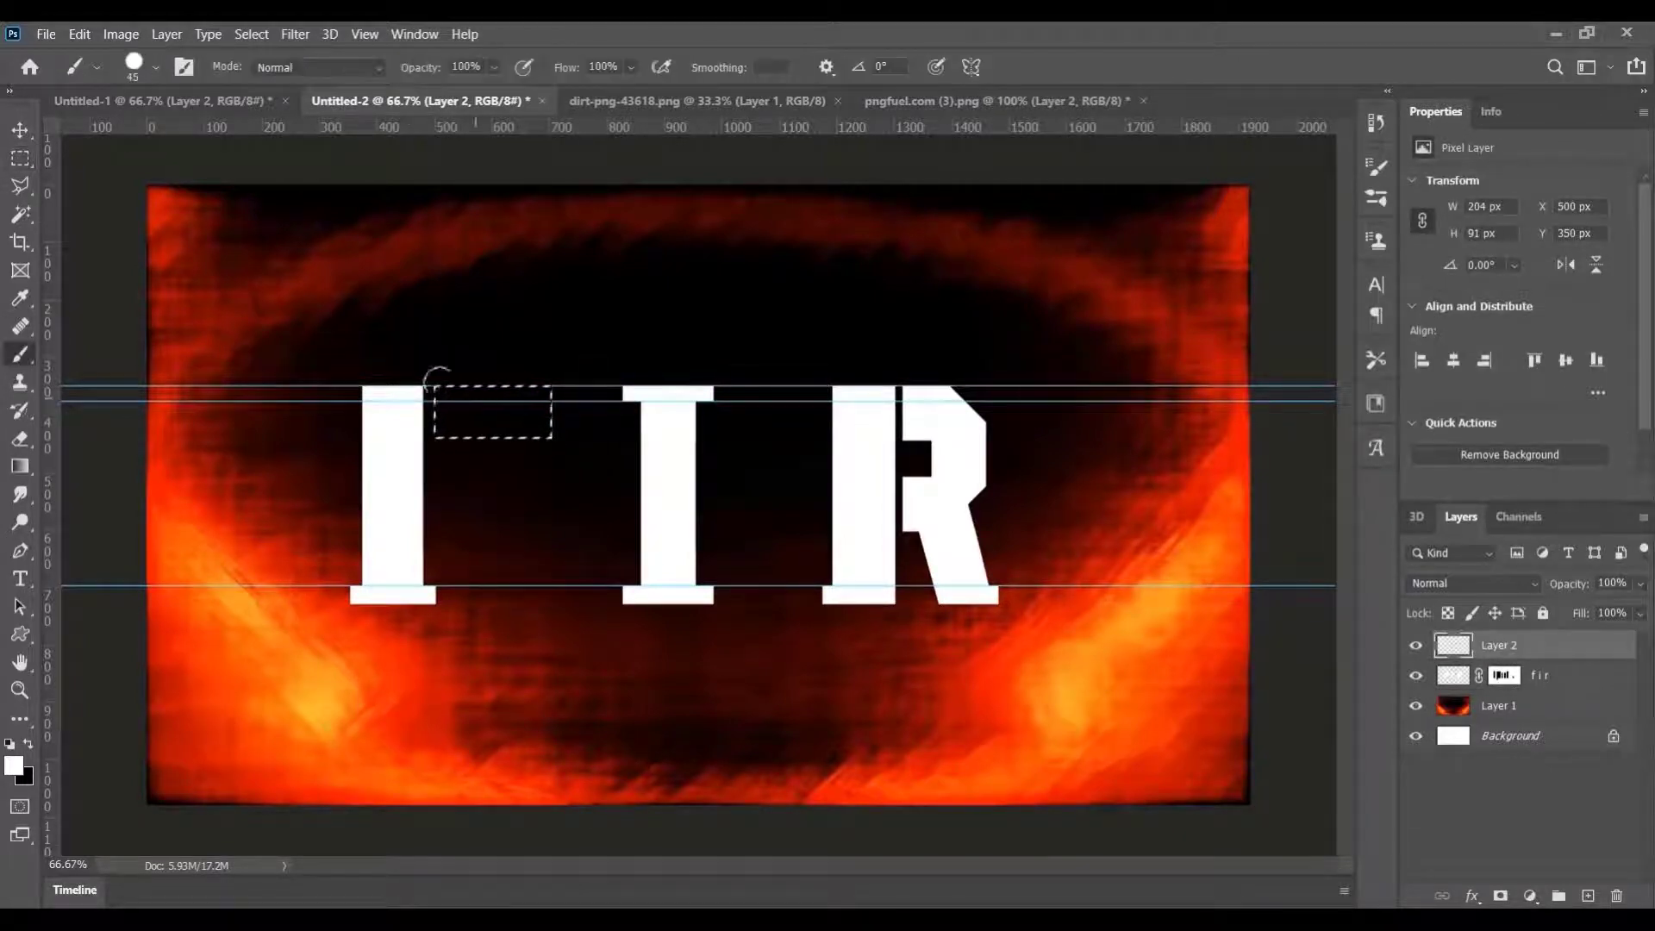
key(bracketright)
key(bracketright)
key(bracketright)
key(bracketright)
key(bracketright)
key(bracketright)
mouse_move(431, 387)
mouse_down()
mouse_move(426, 429)
mouse_move(526, 401)
mouse_move(534, 431)
mouse_up()
Place vertical guides at both ends of the F's upper arm and paint a white middle arm about 214 px wide and 75 px high
drag(50, 483, 551, 485)
key(ctrl+d)
key(m)
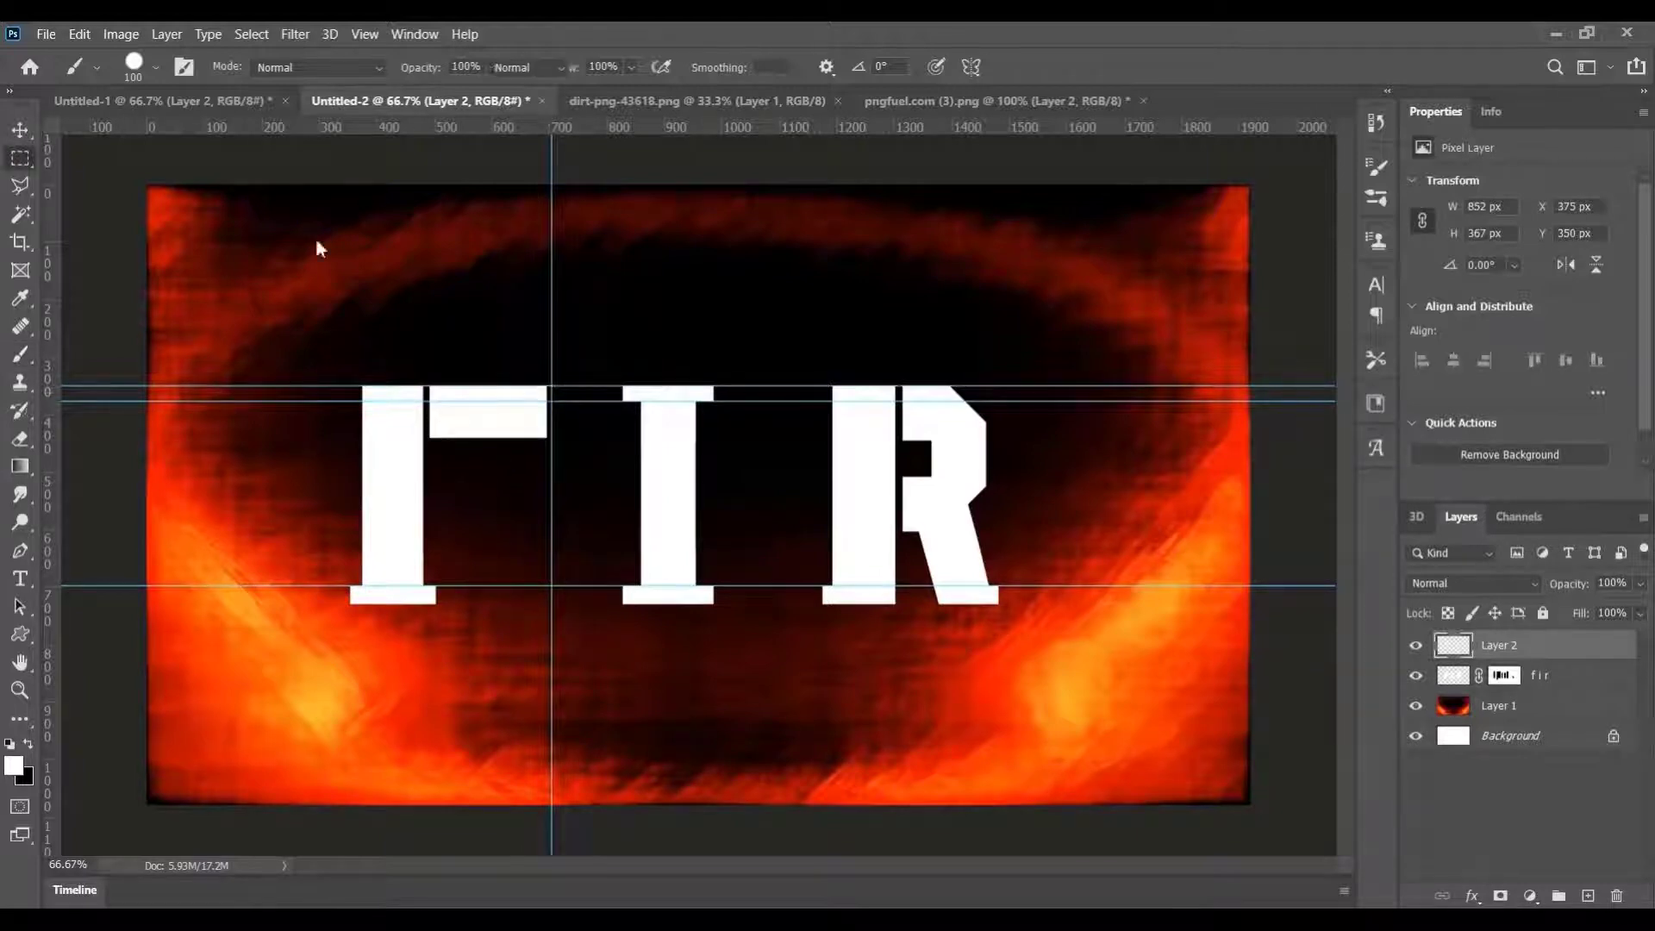
drag(47, 414, 552, 527)
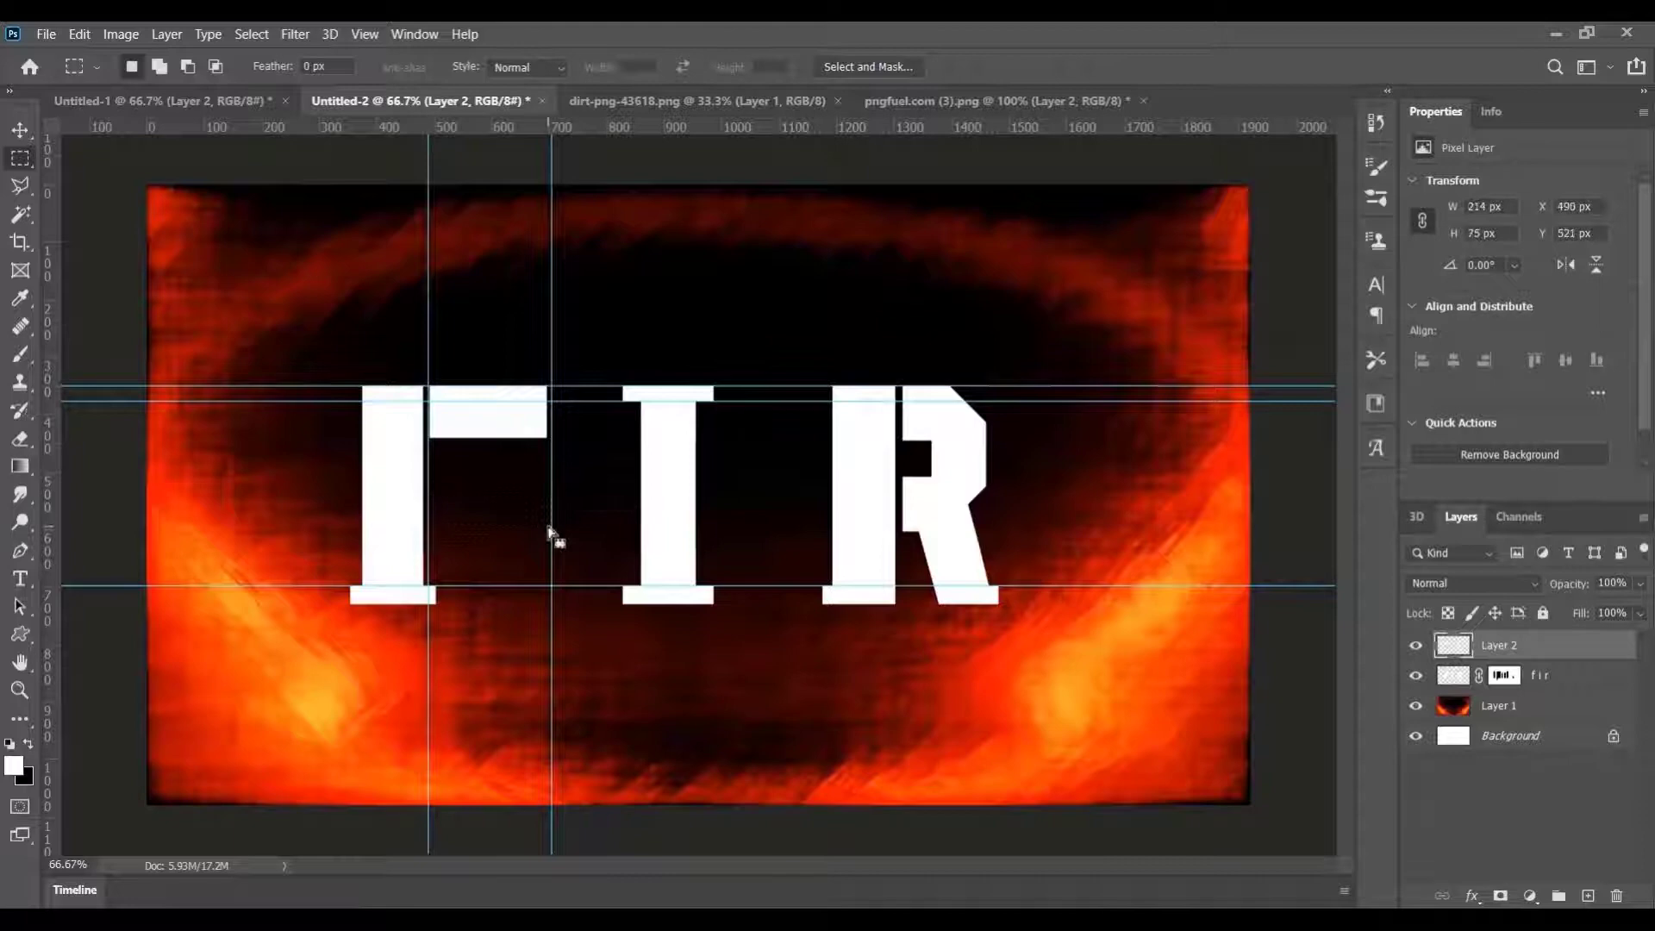
click(22, 351)
drag(444, 504, 539, 504)
key(ctrl+d)
key(m)
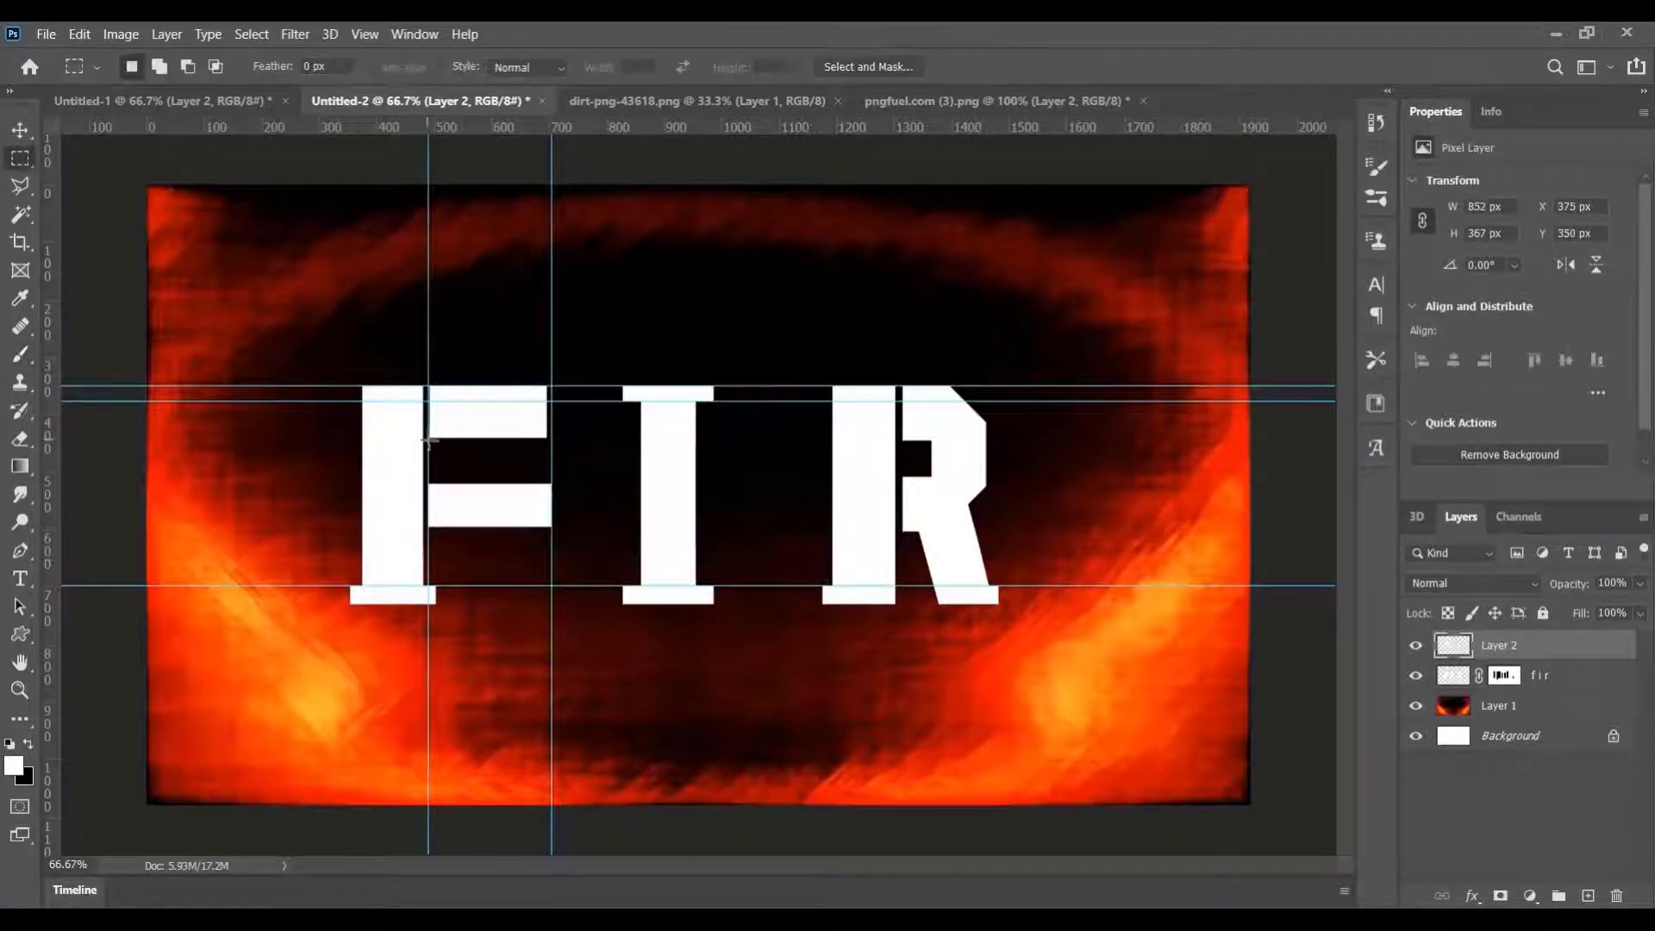
Trim the lower edge of the F's upper arm and fill a narrow white rectangle at its right end as a downward serif
drag(428, 432, 566, 450)
key(Delete)
key(ctrl+d)
drag(533, 386, 549, 445)
key(ctrl+BackSpace)
key(x)
key(ctrl+BackSpace)
key(ctrl+d)
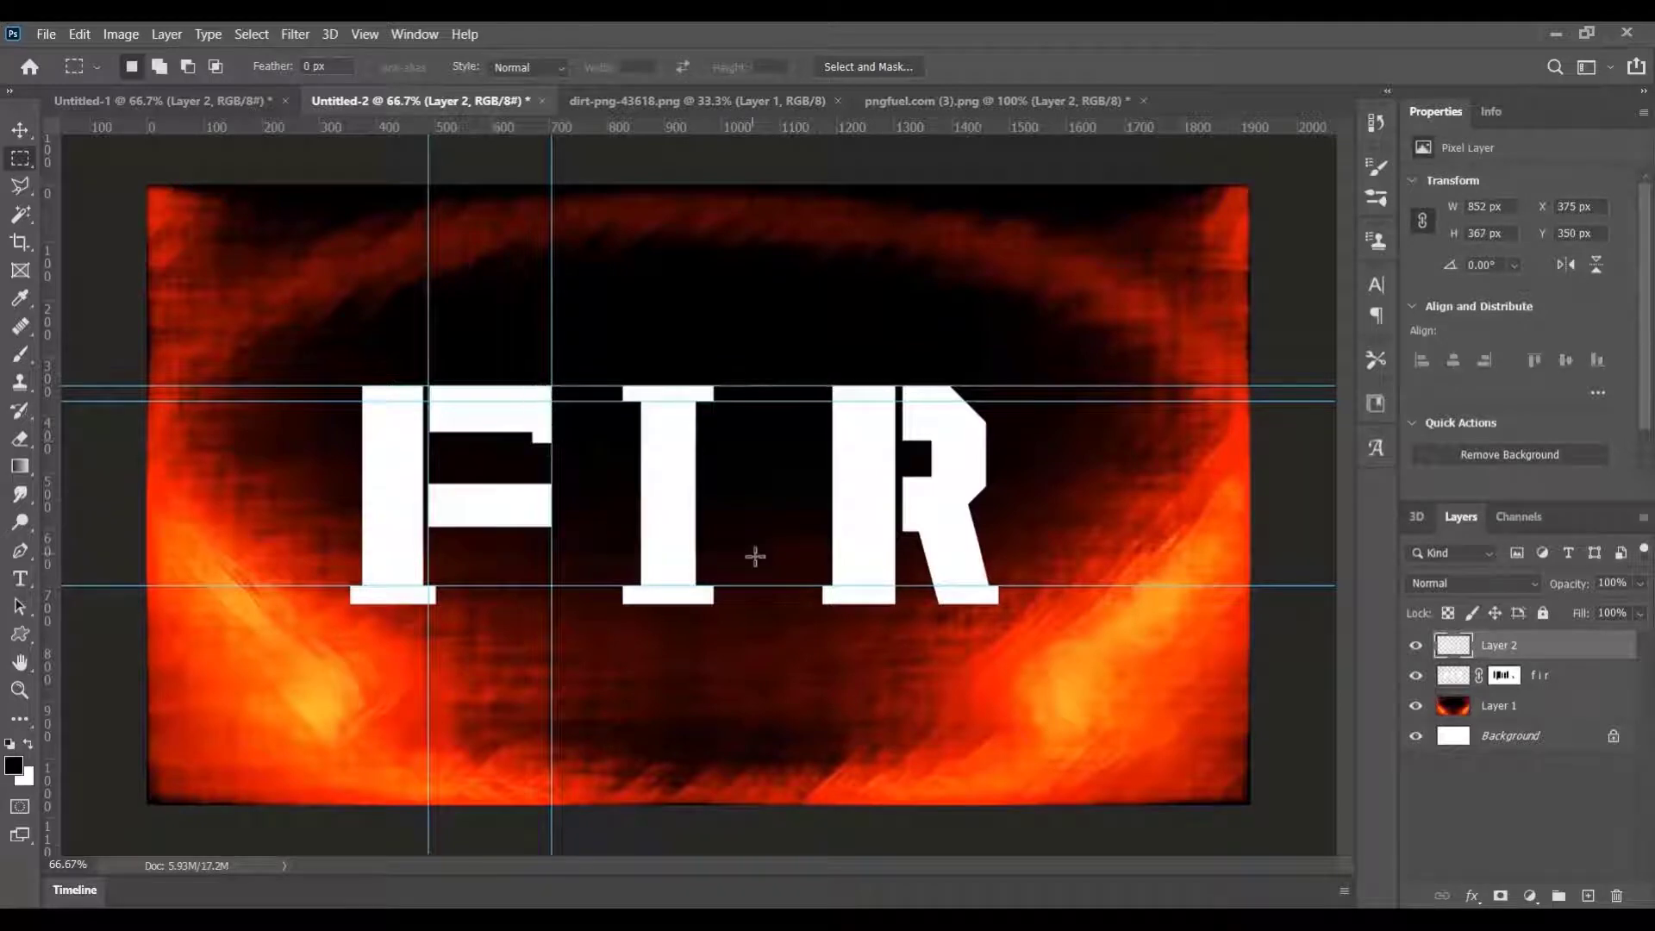
Select both arms of the F and narrow them slightly from the right with Free Transform
mouse_move(561, 318)
mouse_down()
mouse_move(353, 508)
mouse_move(429, 552)
mouse_up()
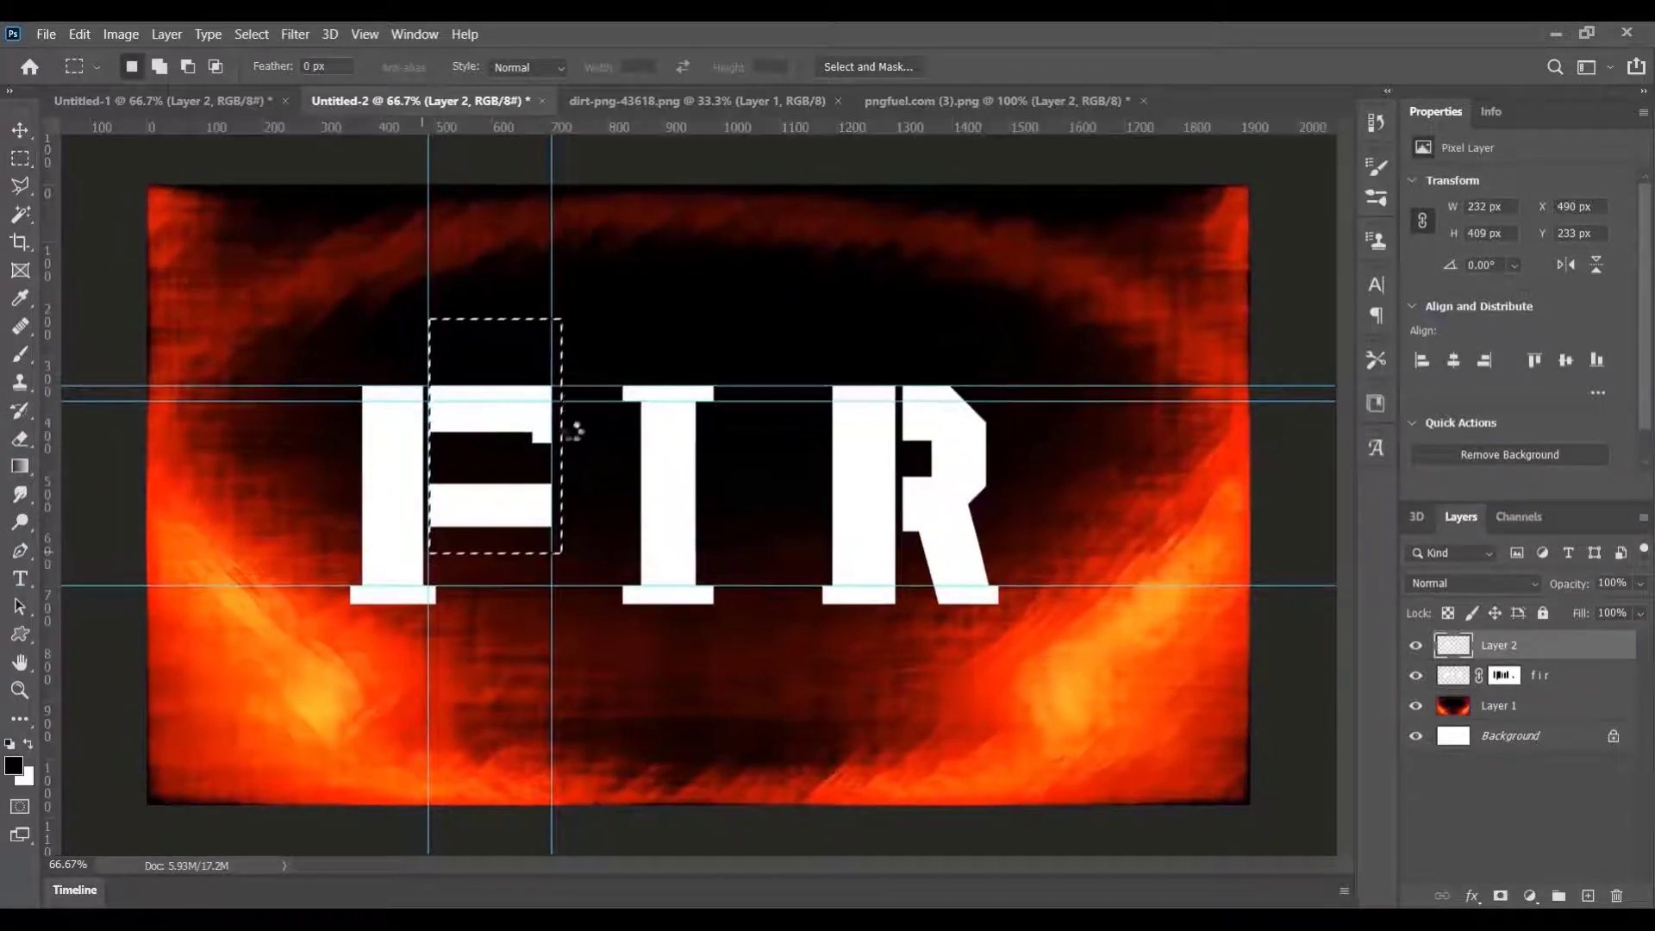
key(ctrl+t)
drag(561, 434, 550, 433)
key(Return)
key(ctrl+d)
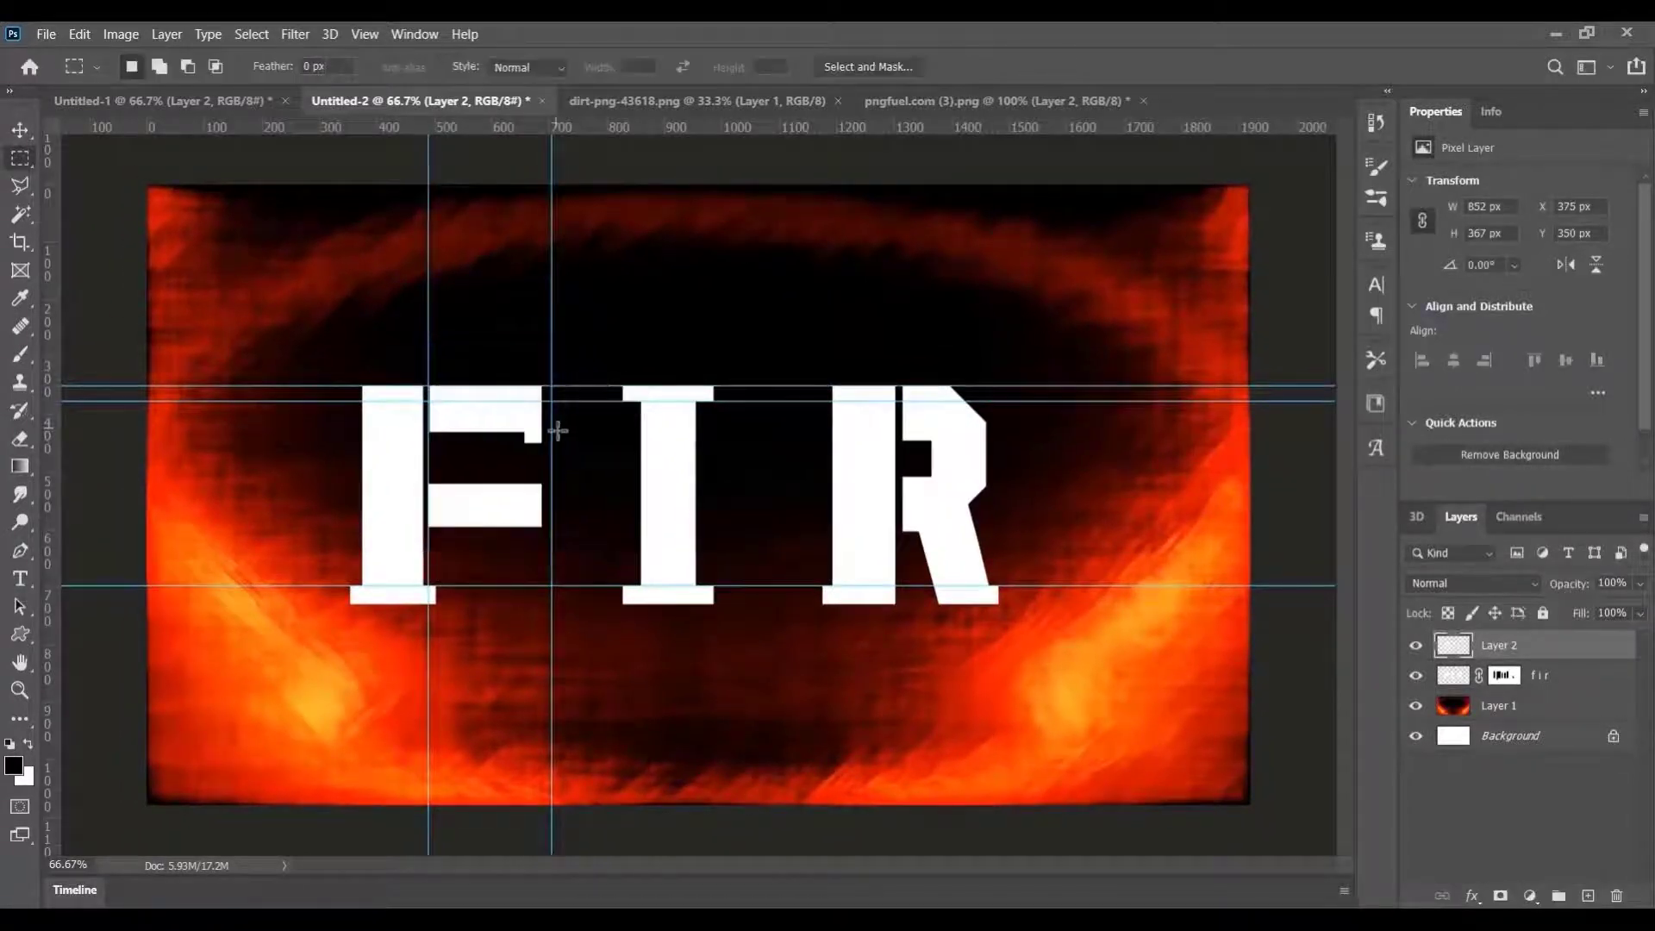
Hide the guides and move the F's middle arm up slightly
key(ctrl+h)
drag(49, 431, 7, 508)
drag(428, 474, 569, 543)
key(ctrl+d)
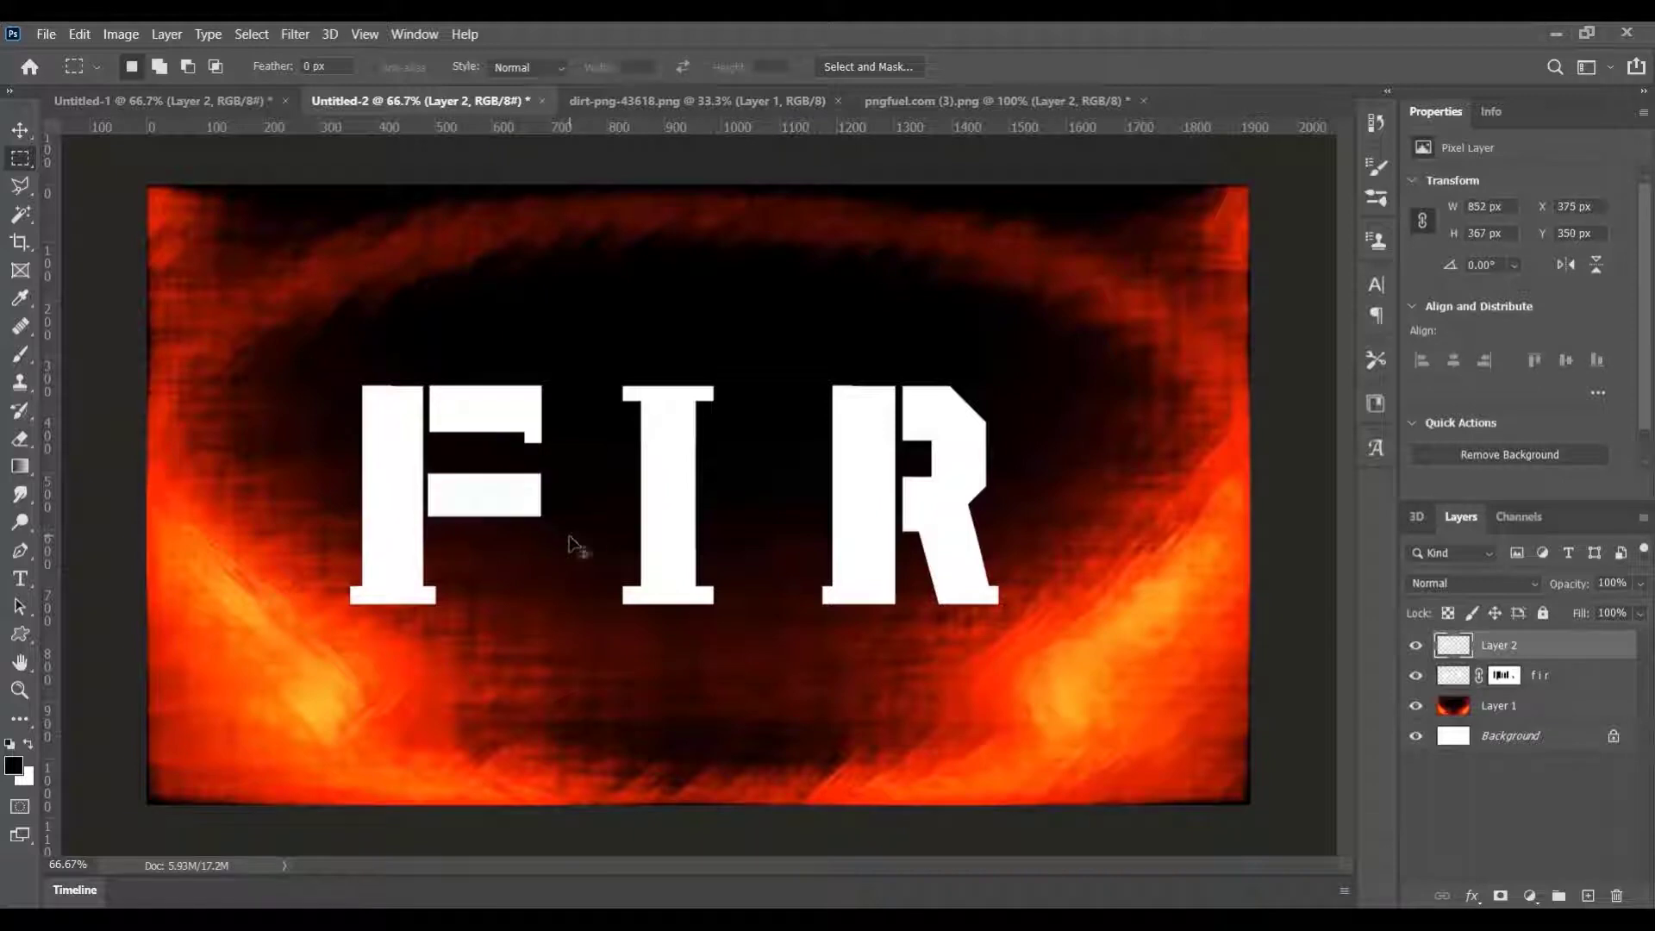
Apply the text layer's mask and merge that layer with Layer 2
right_click(1512, 679)
click(1486, 739)
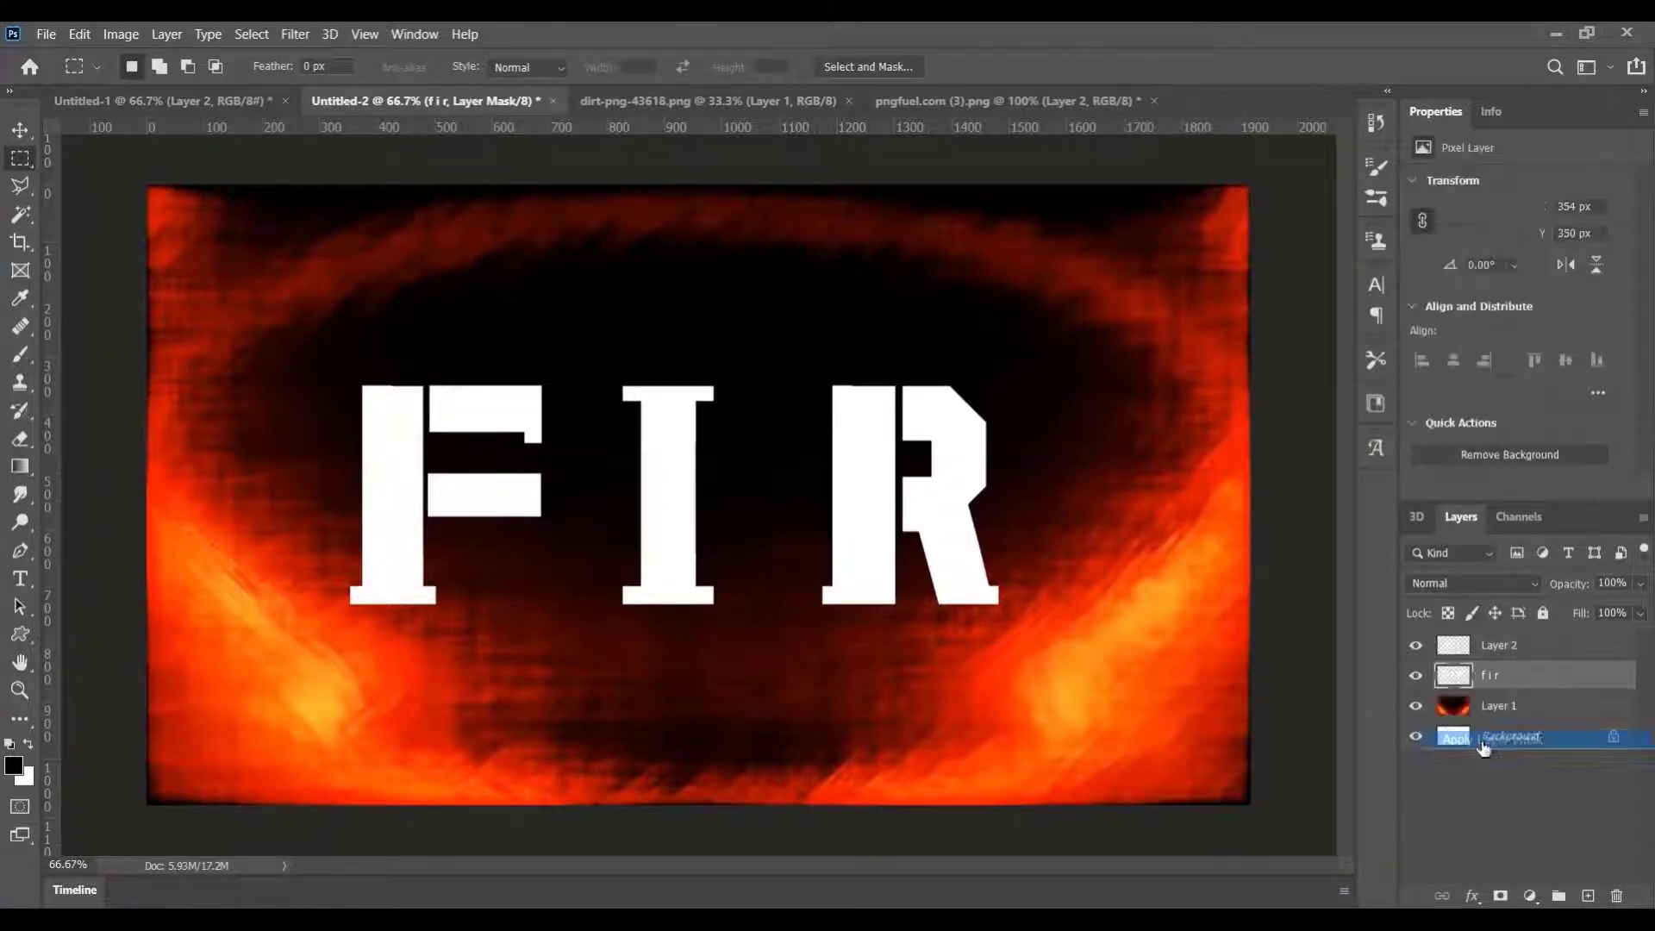
ctrl+click(1498, 652)
right_click(1496, 652)
click(1256, 638)
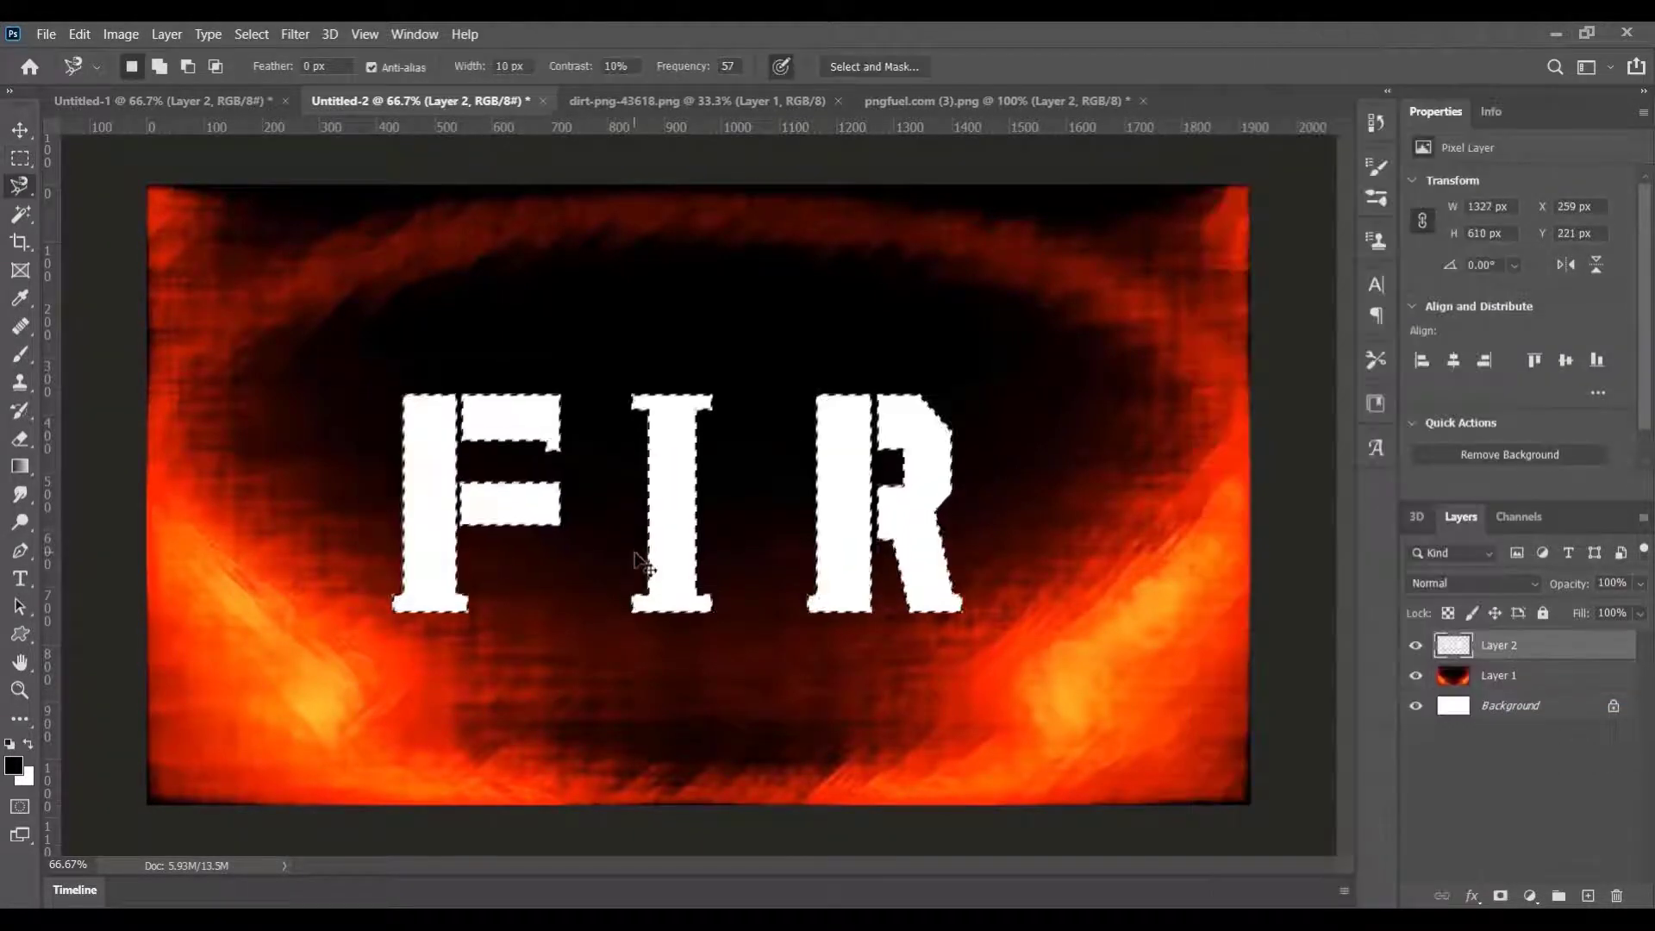
Undo the last transform of the merged letters and clear their selection
key(ctrl+z)
key(ctrl+z)
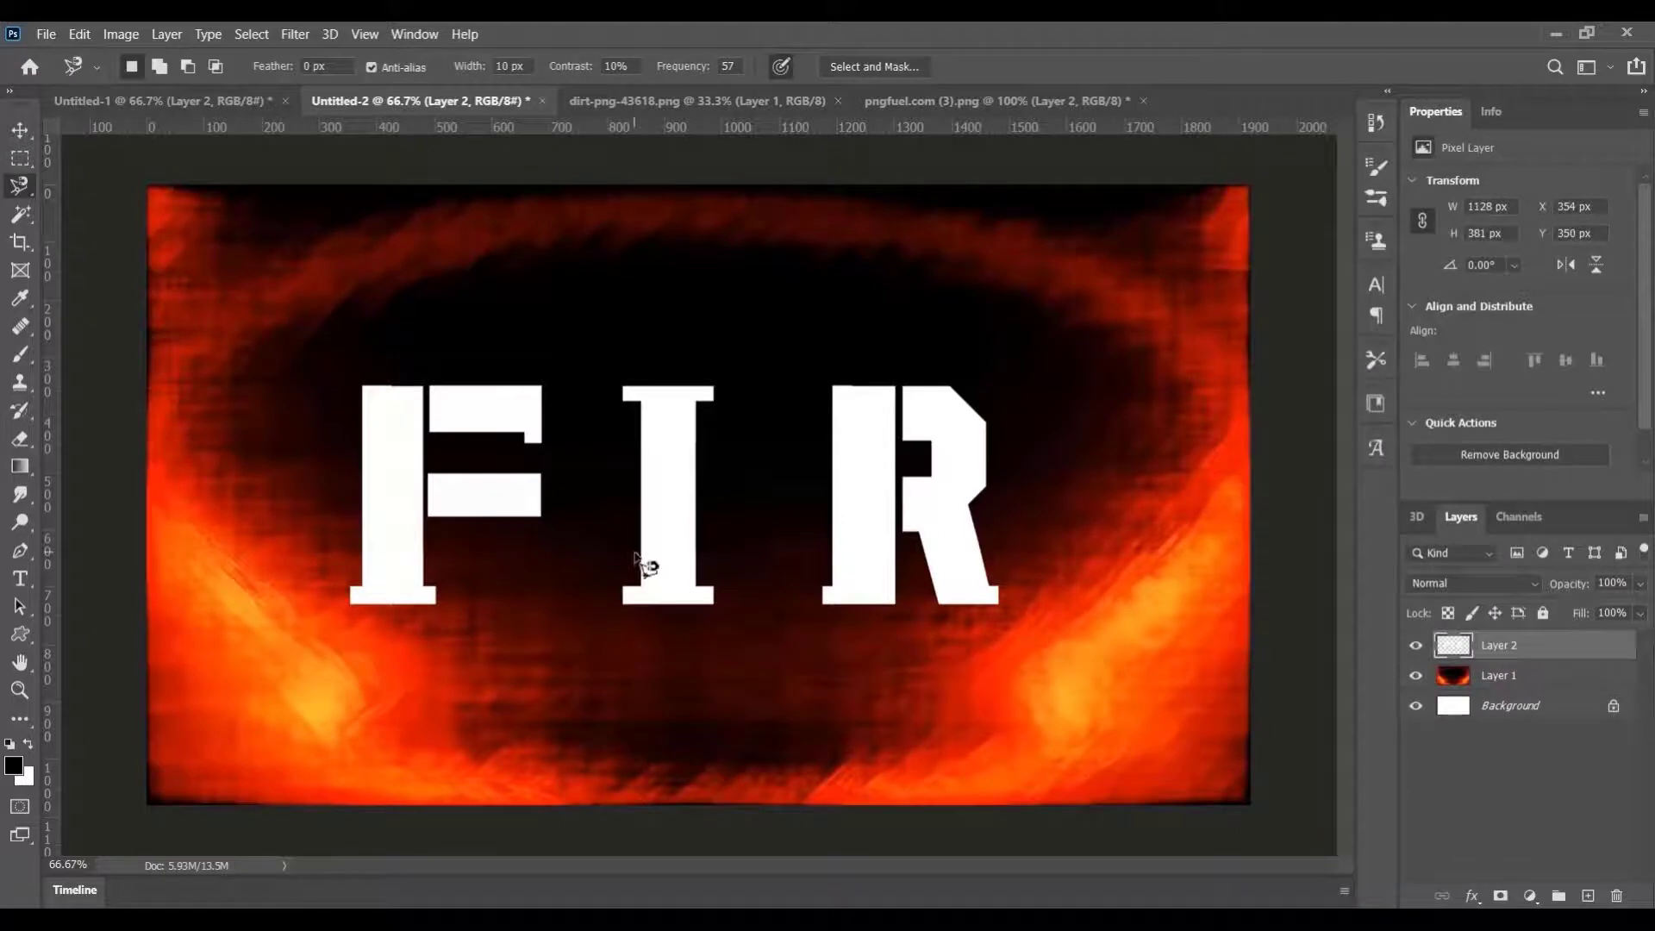
Select the R with a rectangular marquee and stretch it to 118.32% width with Free Transform
right_click(20, 158)
click(103, 162)
drag(781, 326, 1058, 646)
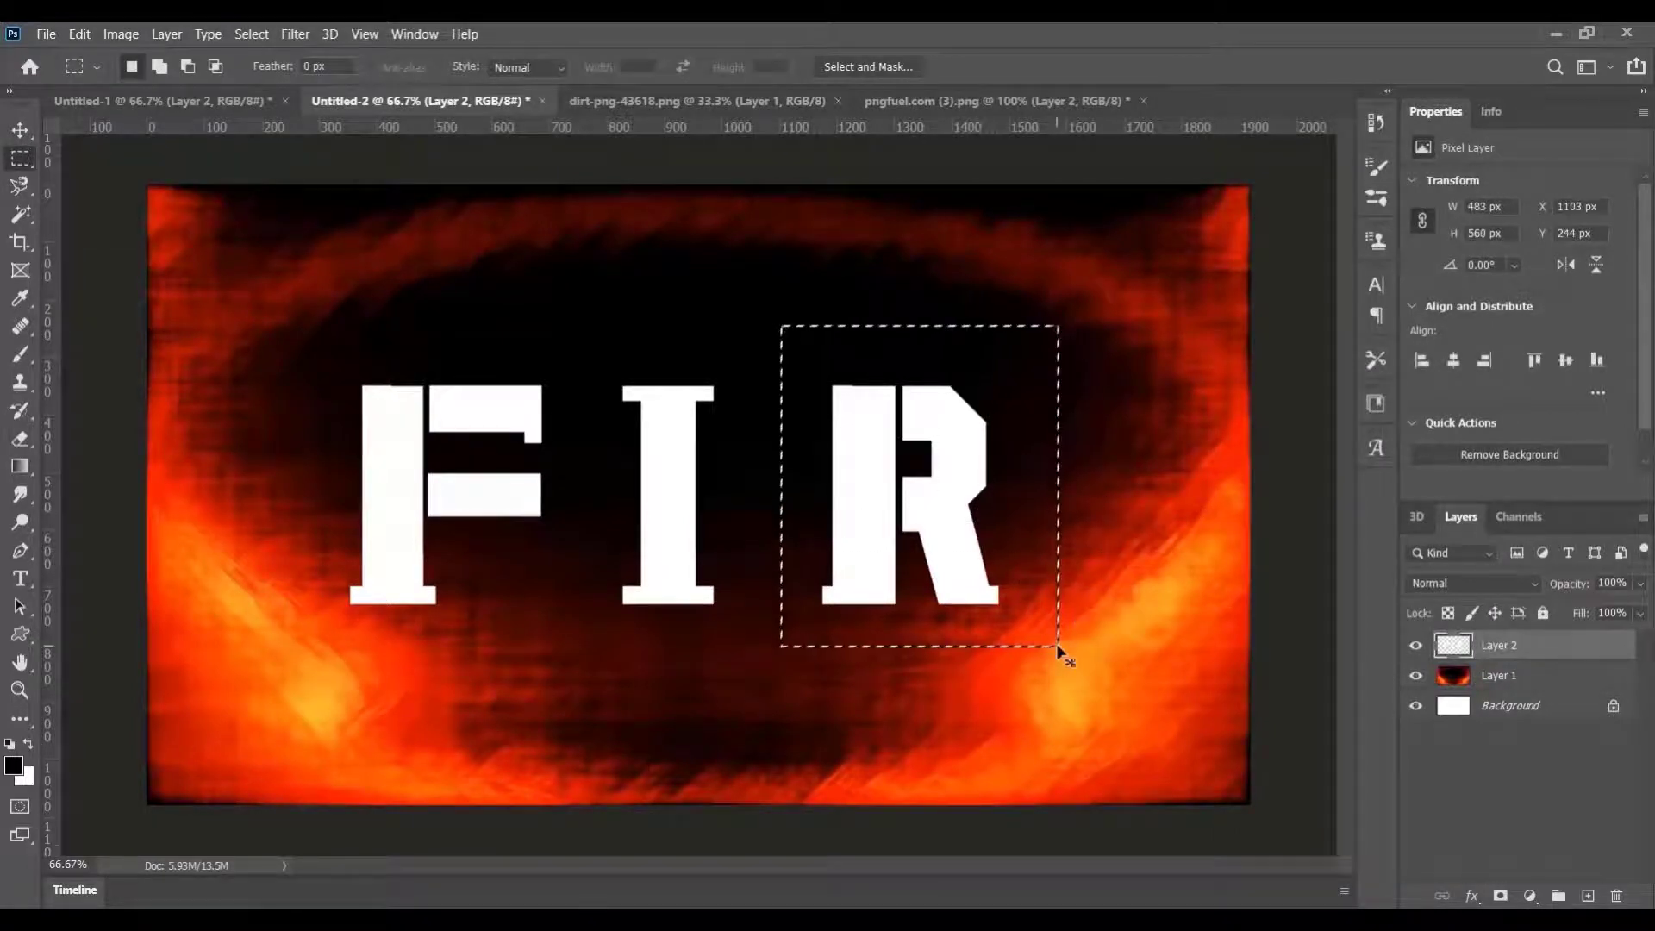
key(ctrl+t)
drag(1058, 484, 1108, 484)
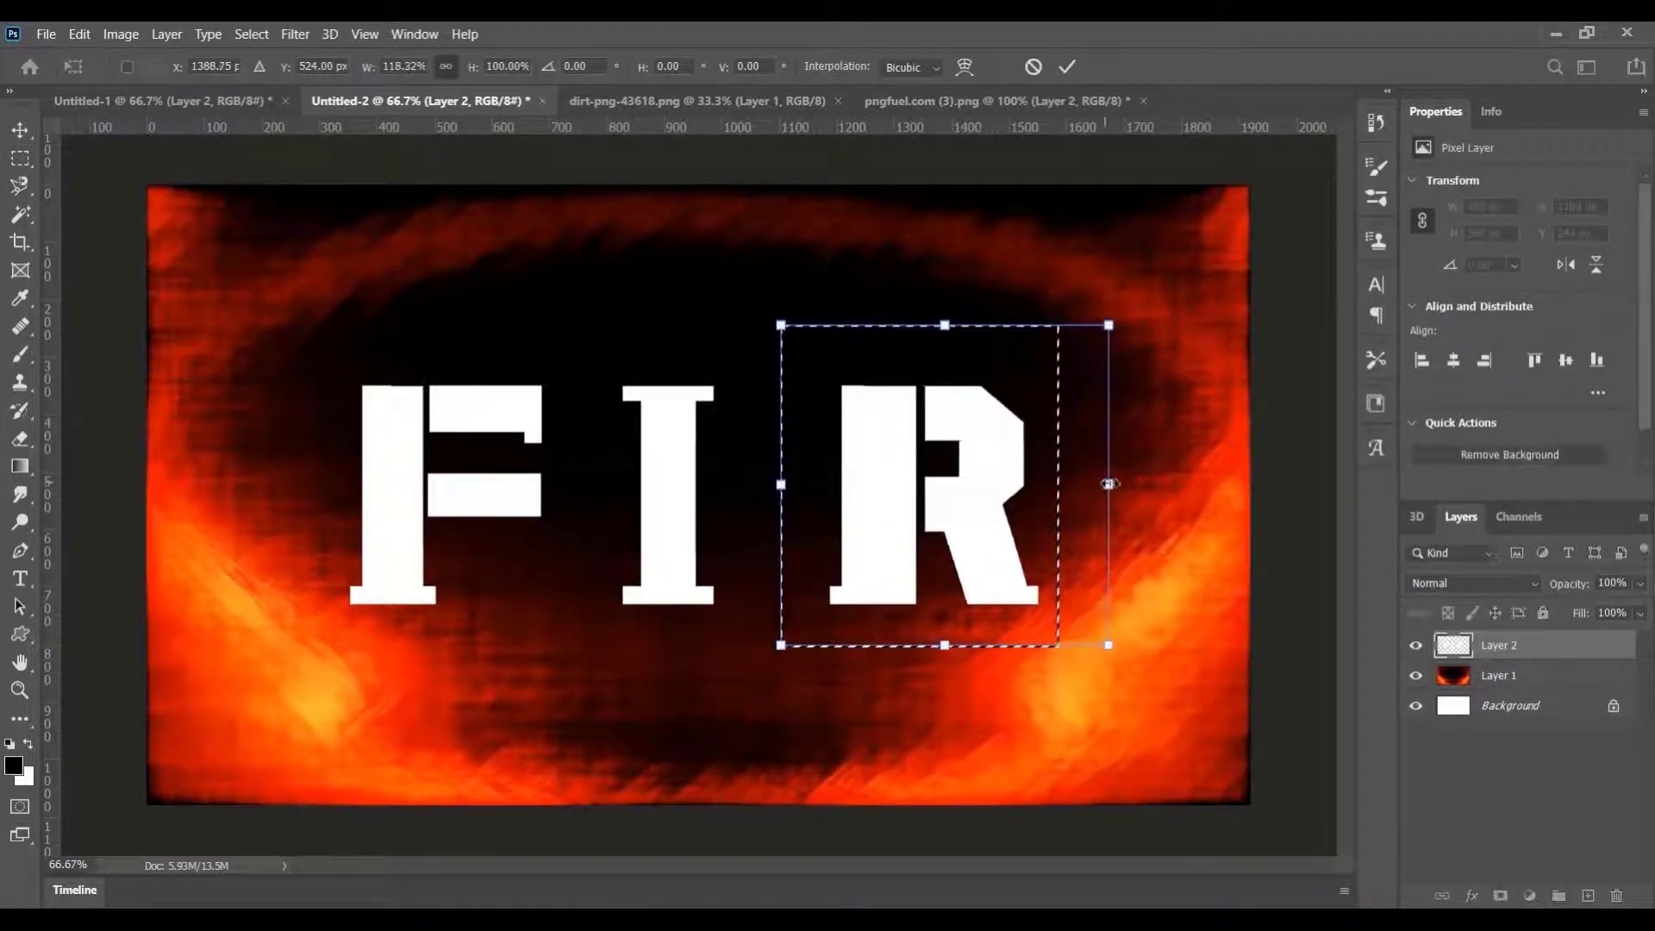
key(Escape)
key(ctrl+d)
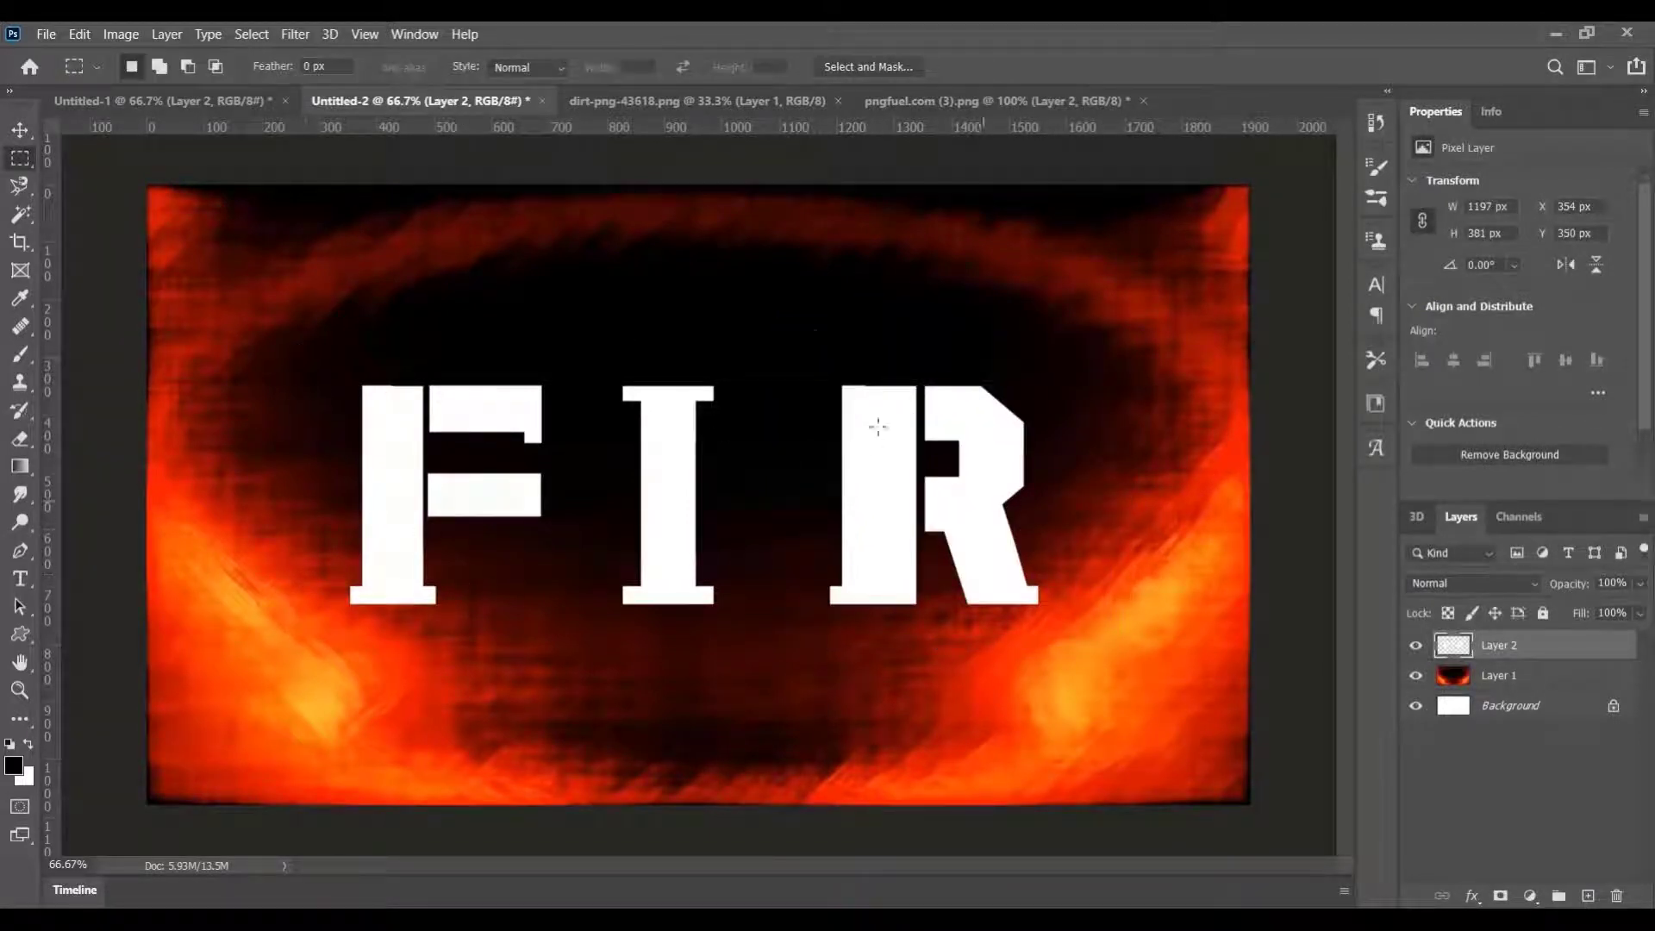
Select the widened R and move it left to an X position of 1148 px
drag(795, 330, 1081, 653)
key(ctrl+Left)
key(ctrl+shift+Left)
key(ctrl+shift+Left)
key(ctrl+shift+Left)
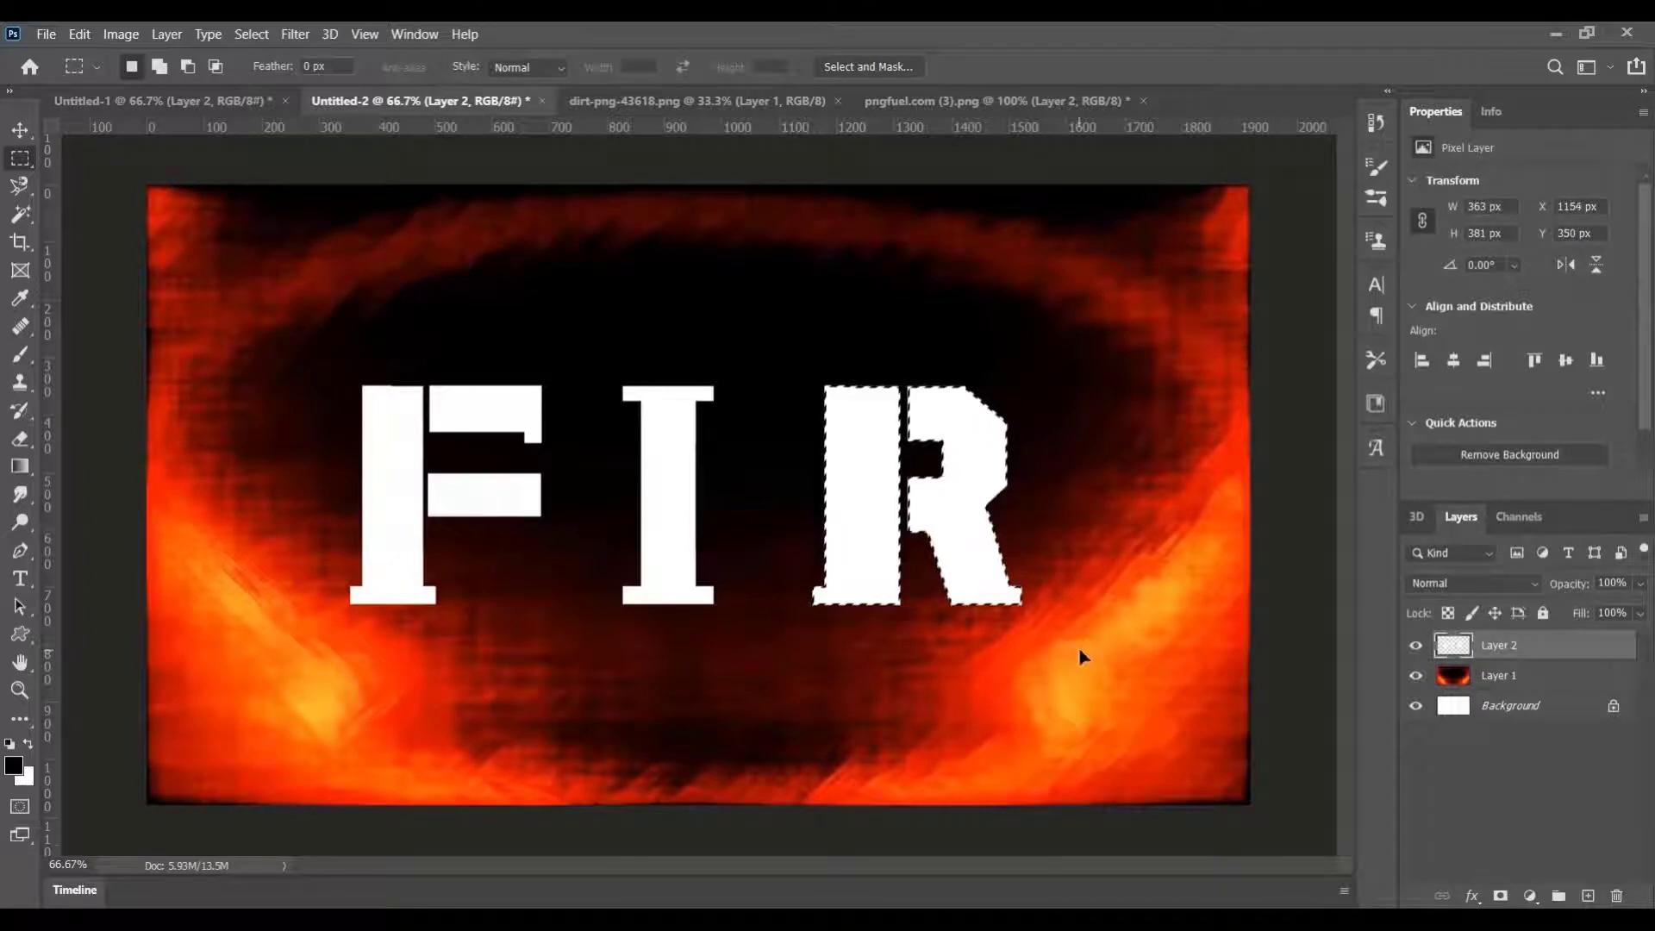
key(ctrl+shift+Left)
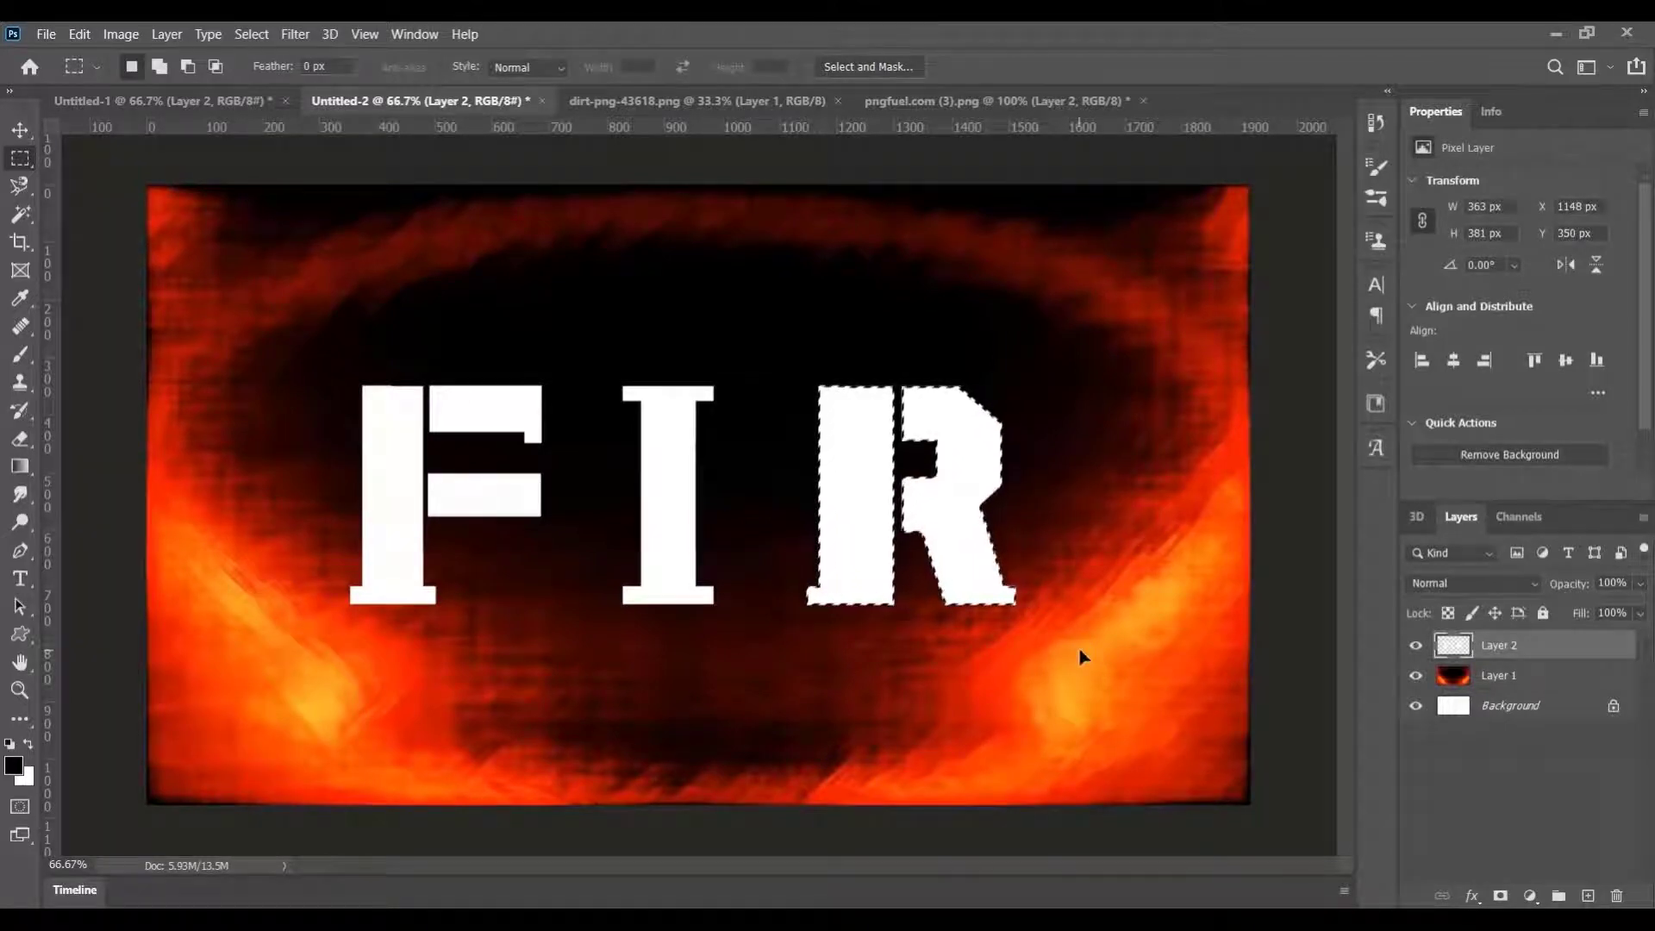
key(ctrl+d)
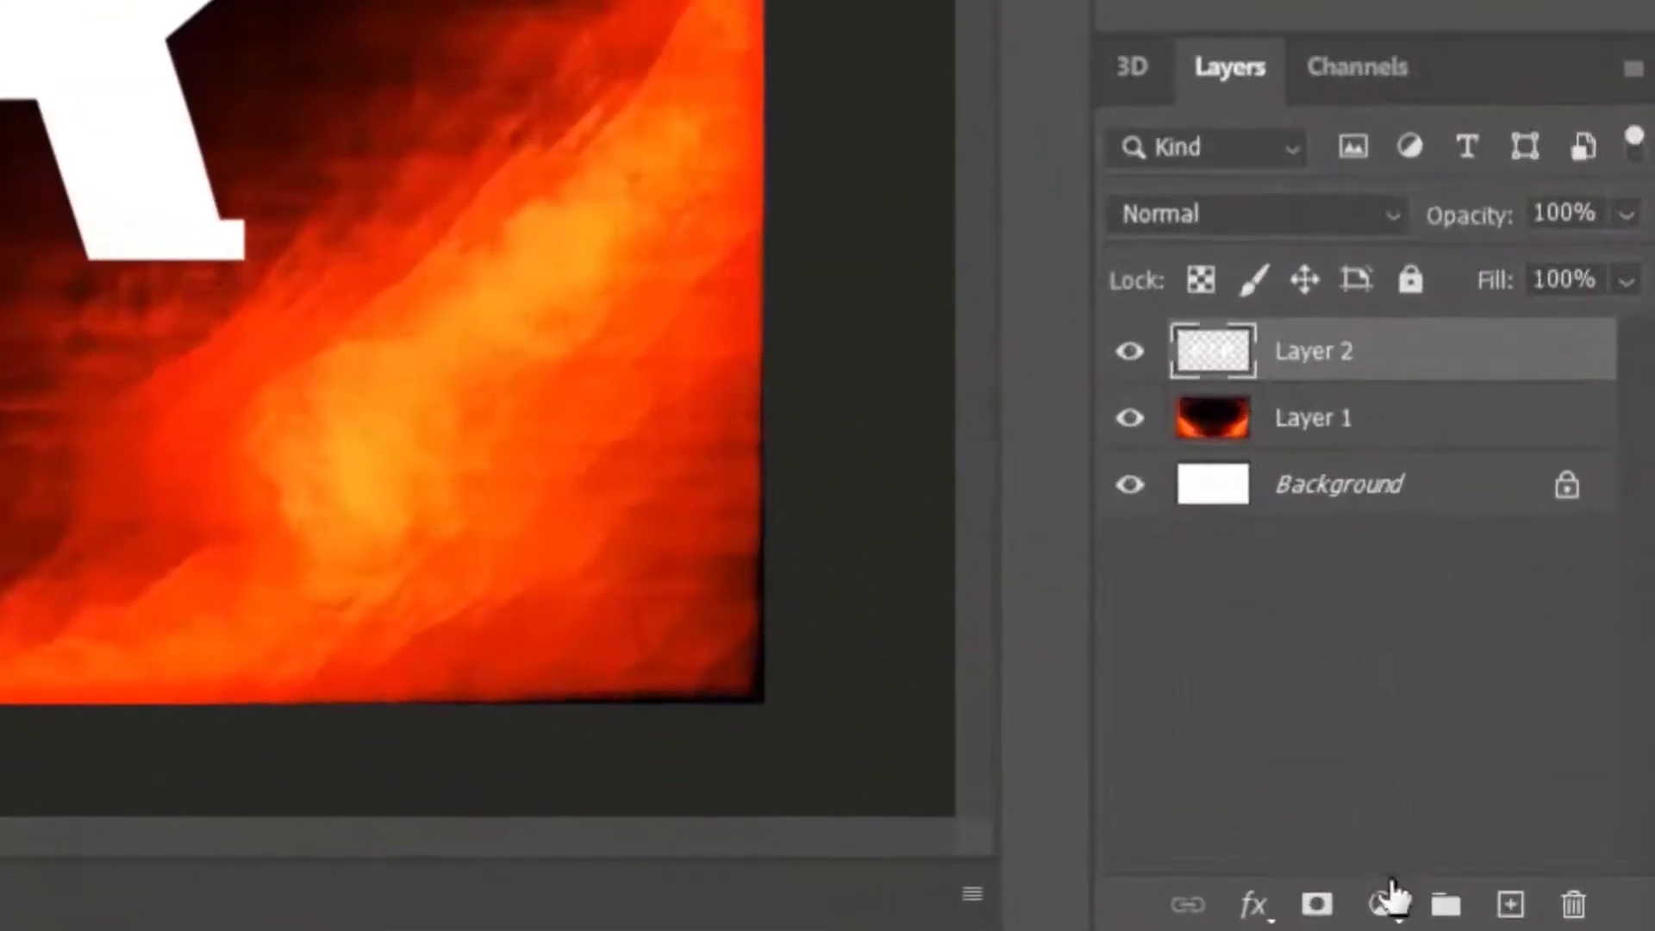
Add a layer mask to Layer 2 and paint thin black crack lines across the F, the I and the R's upper stem
click(1312, 903)
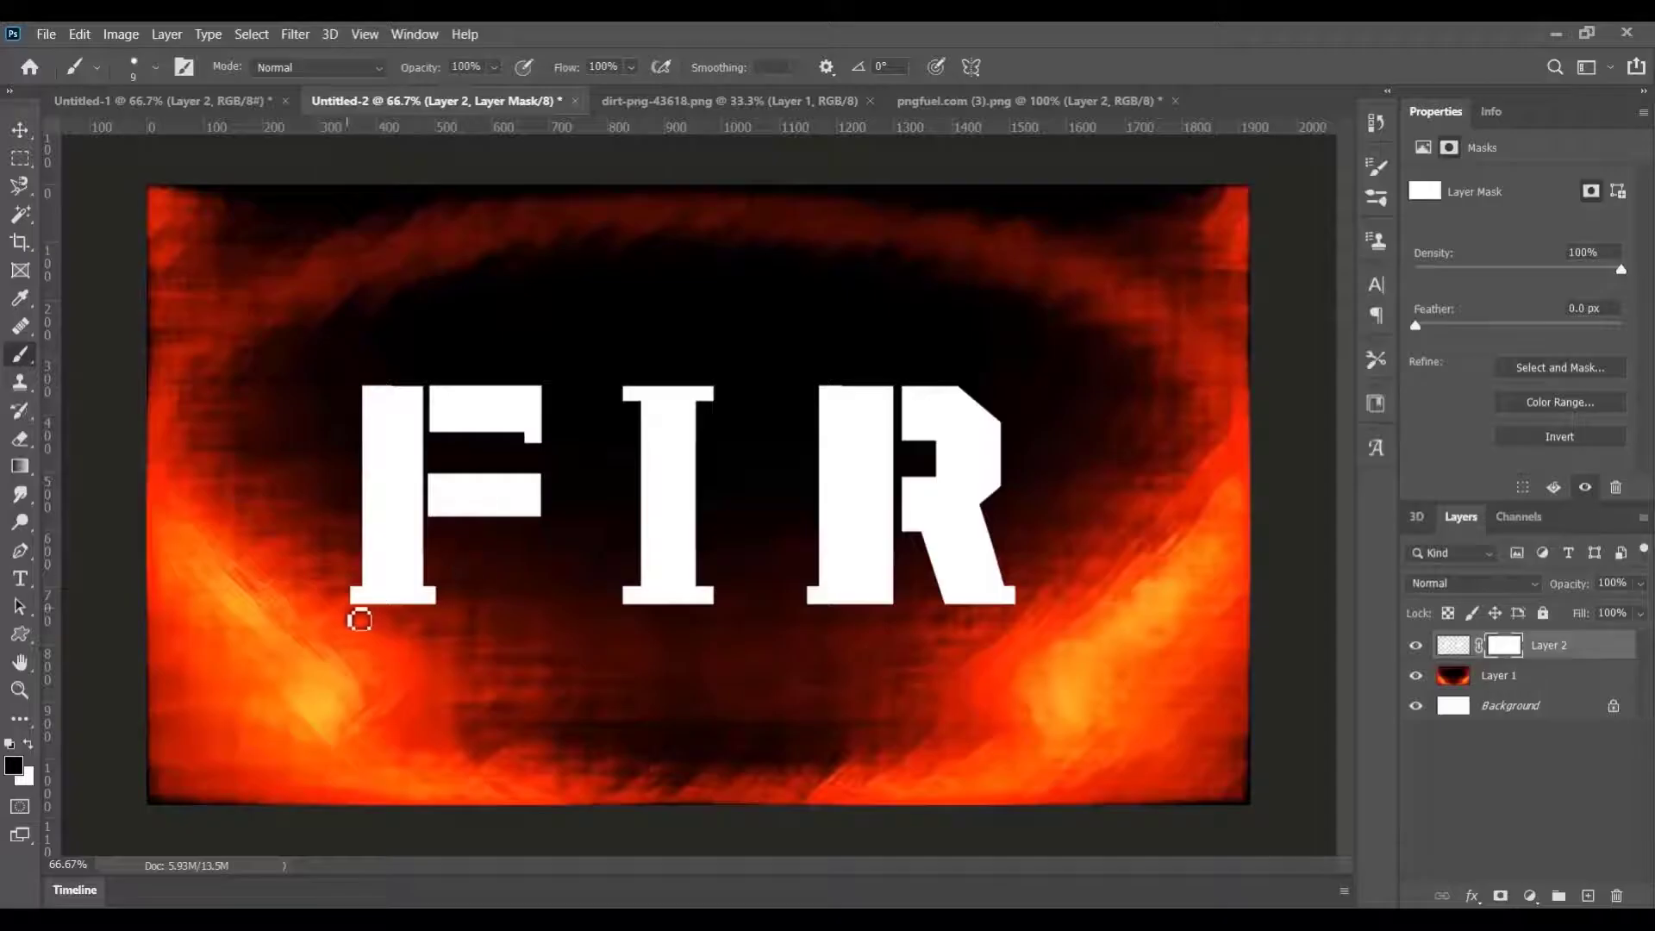
drag(352, 598, 422, 566)
drag(642, 446, 696, 424)
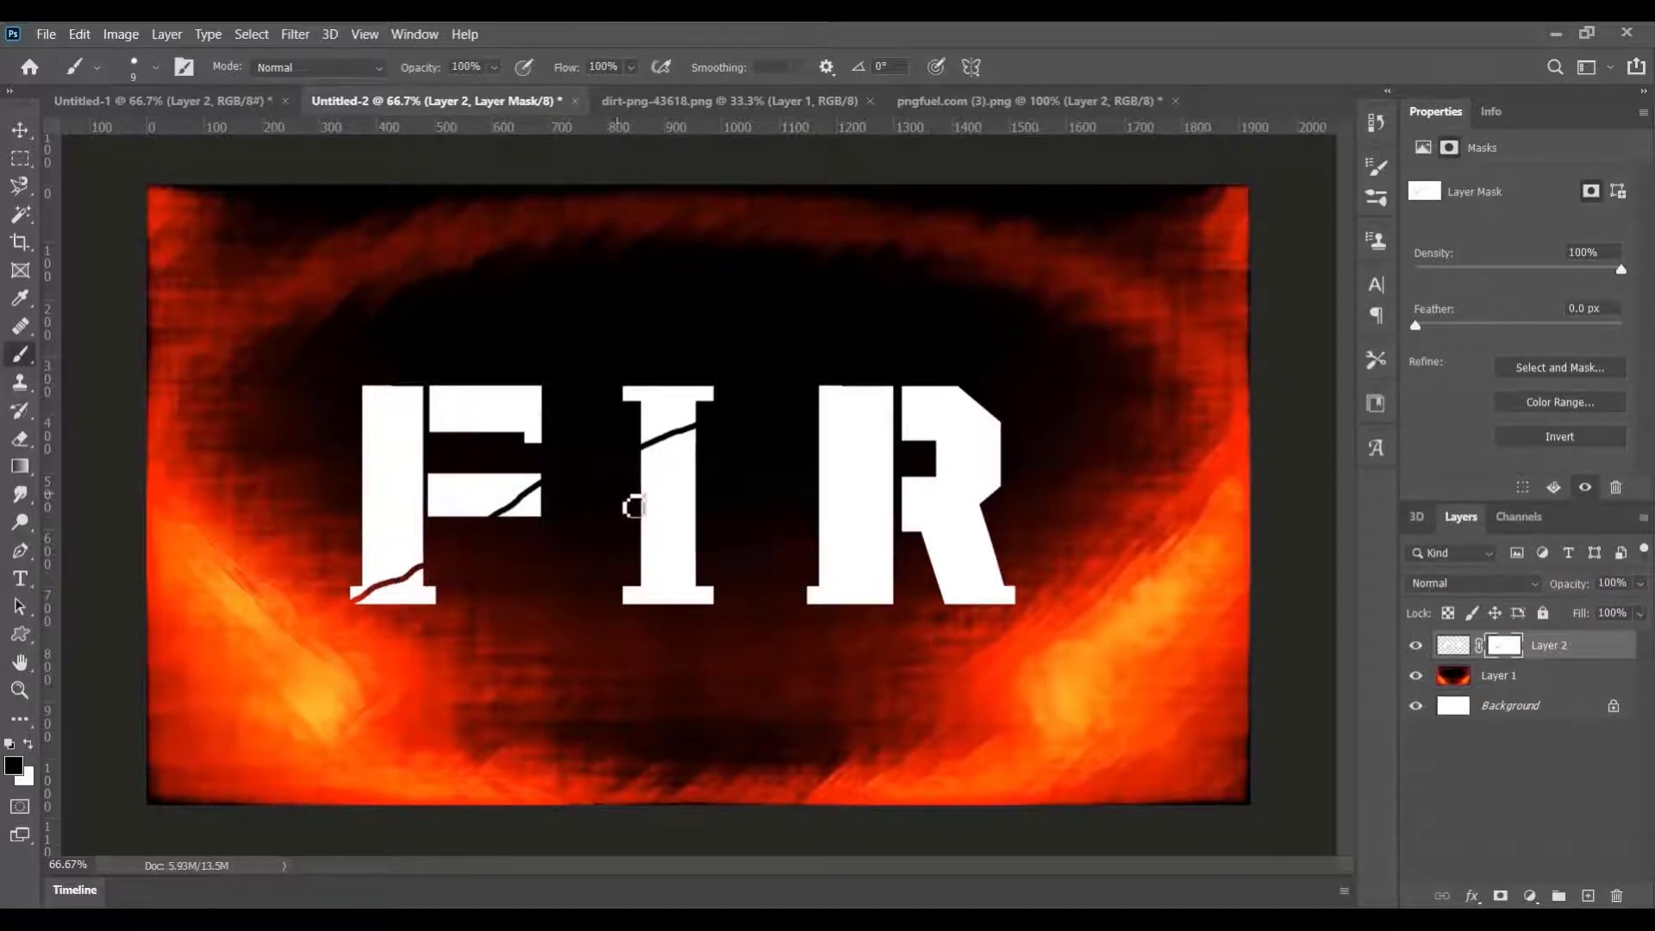
drag(640, 492, 698, 473)
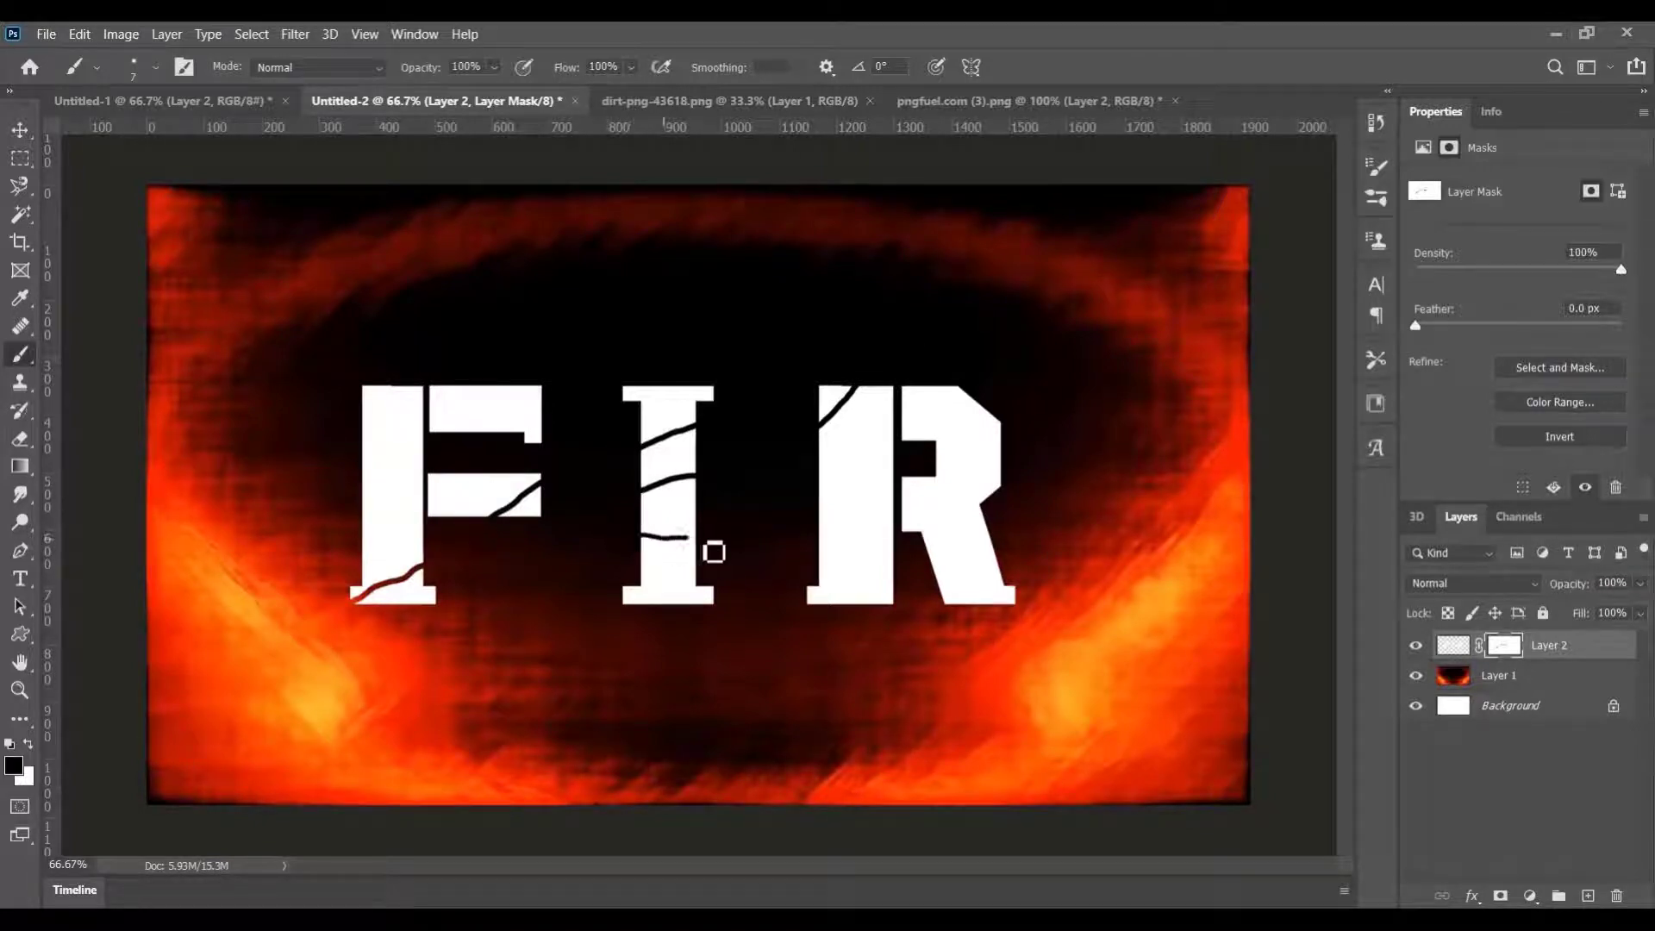
Select the part of the I above its lowest crack with the Magnetic Lasso, following the crack line
click(20, 158)
click(20, 186)
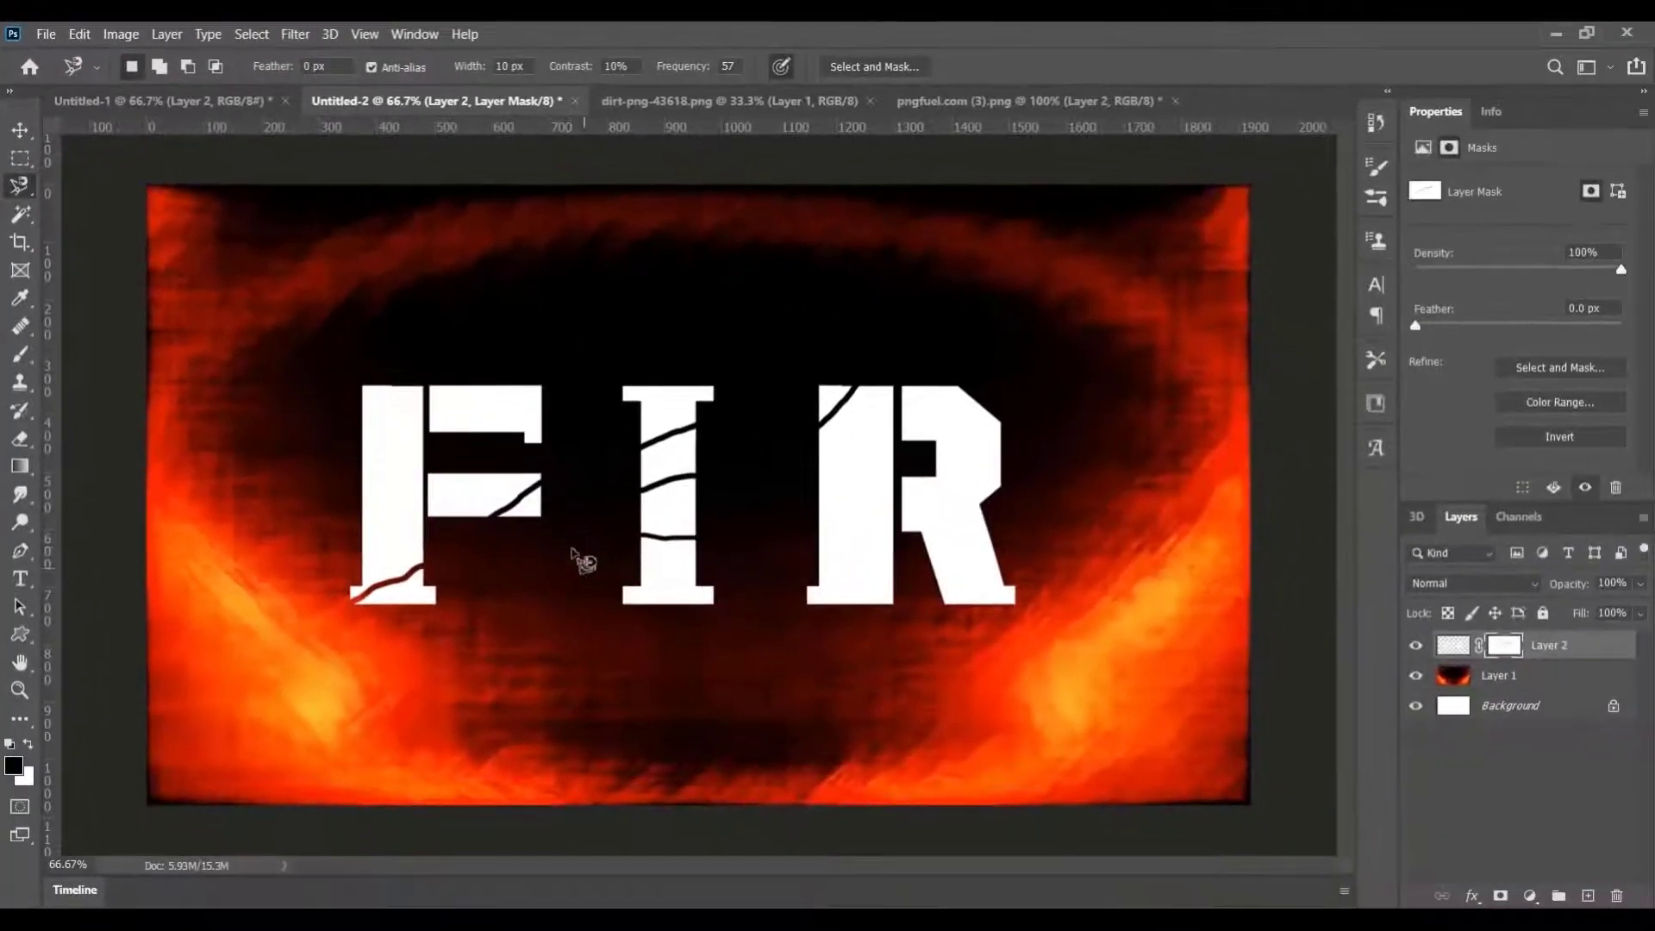
key(ctrl+plus)
key(ctrl+plus)
key(ctrl+plus)
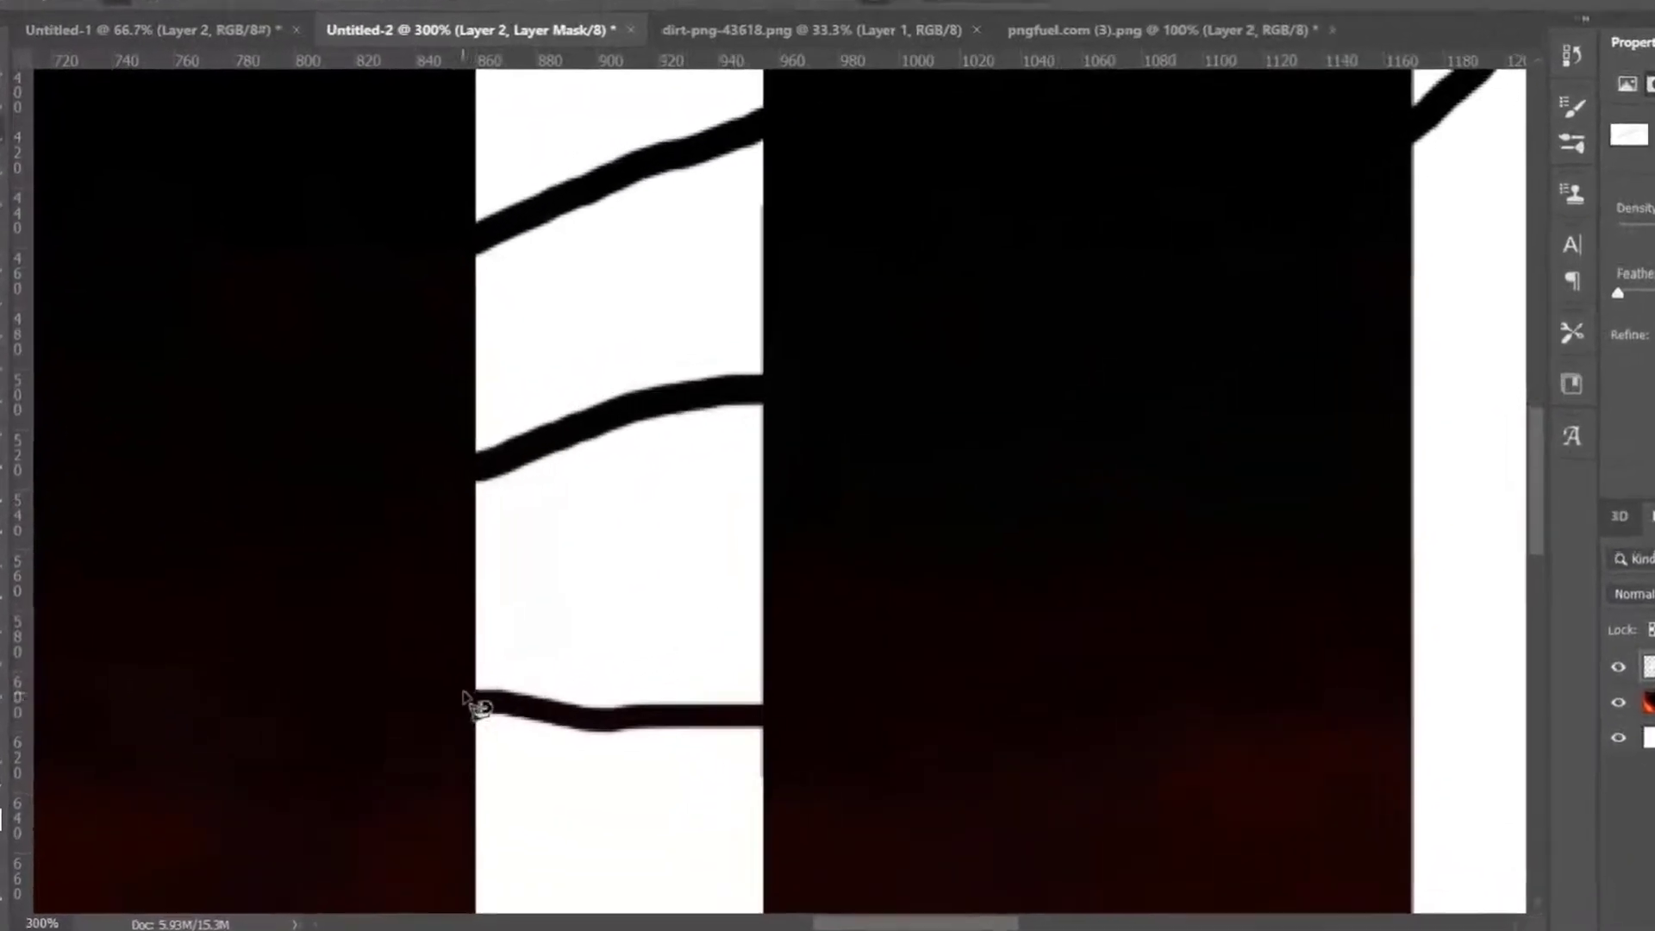
click(460, 699)
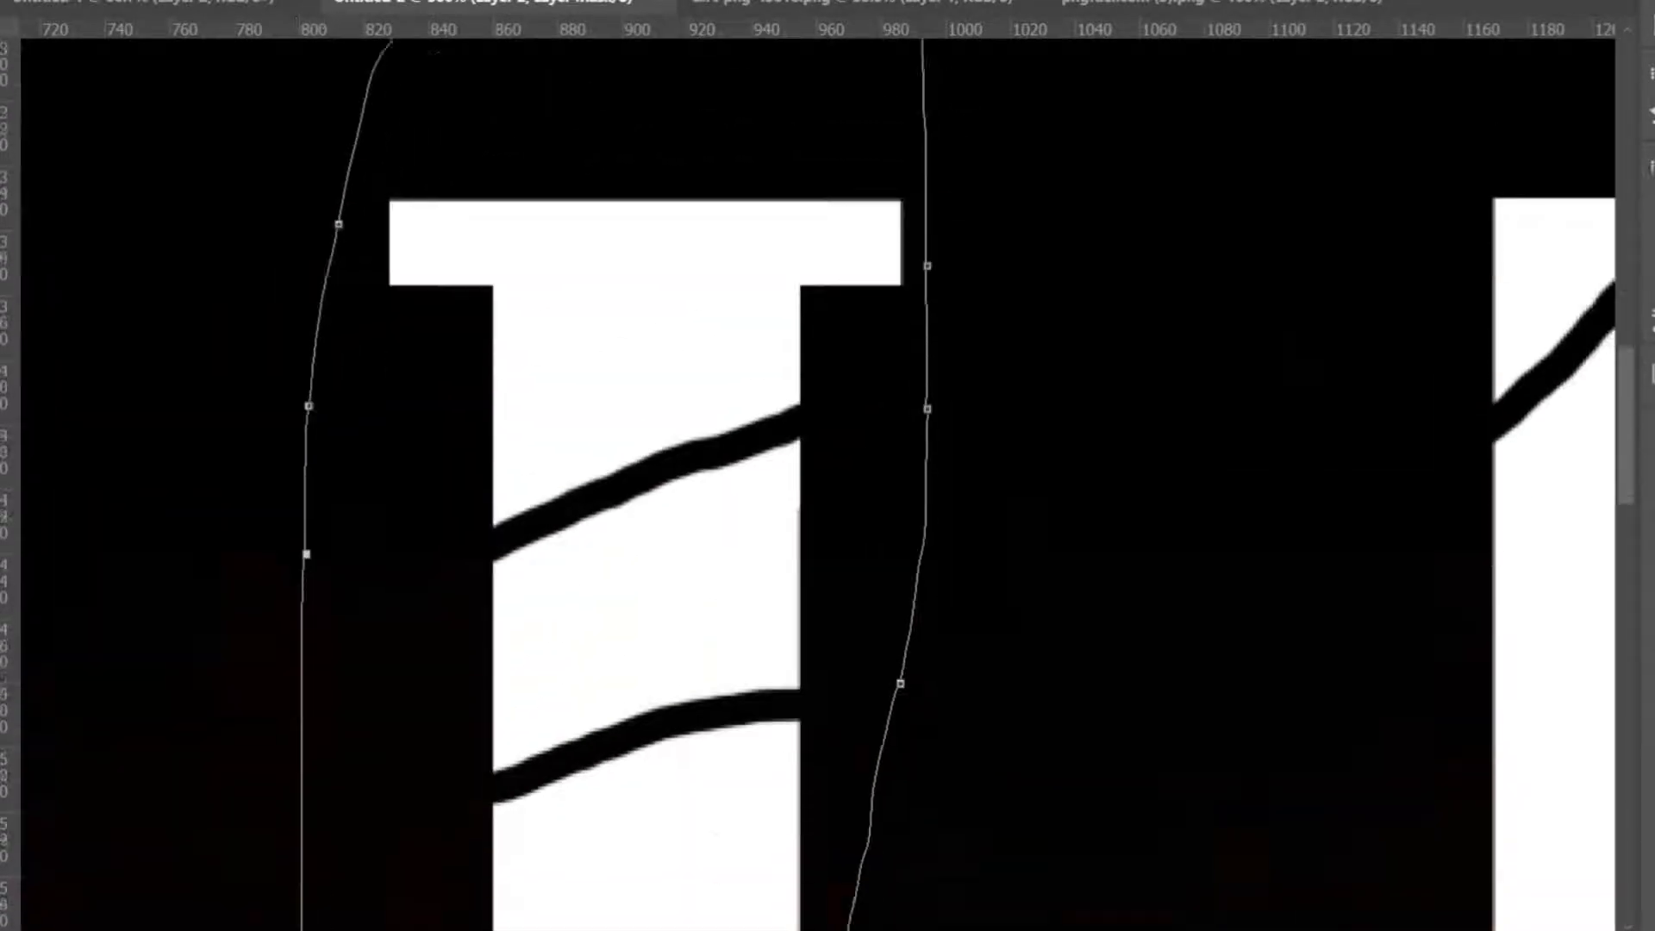
double_click(333, 730)
key(ctrl+minus)
key(ctrl+minus)
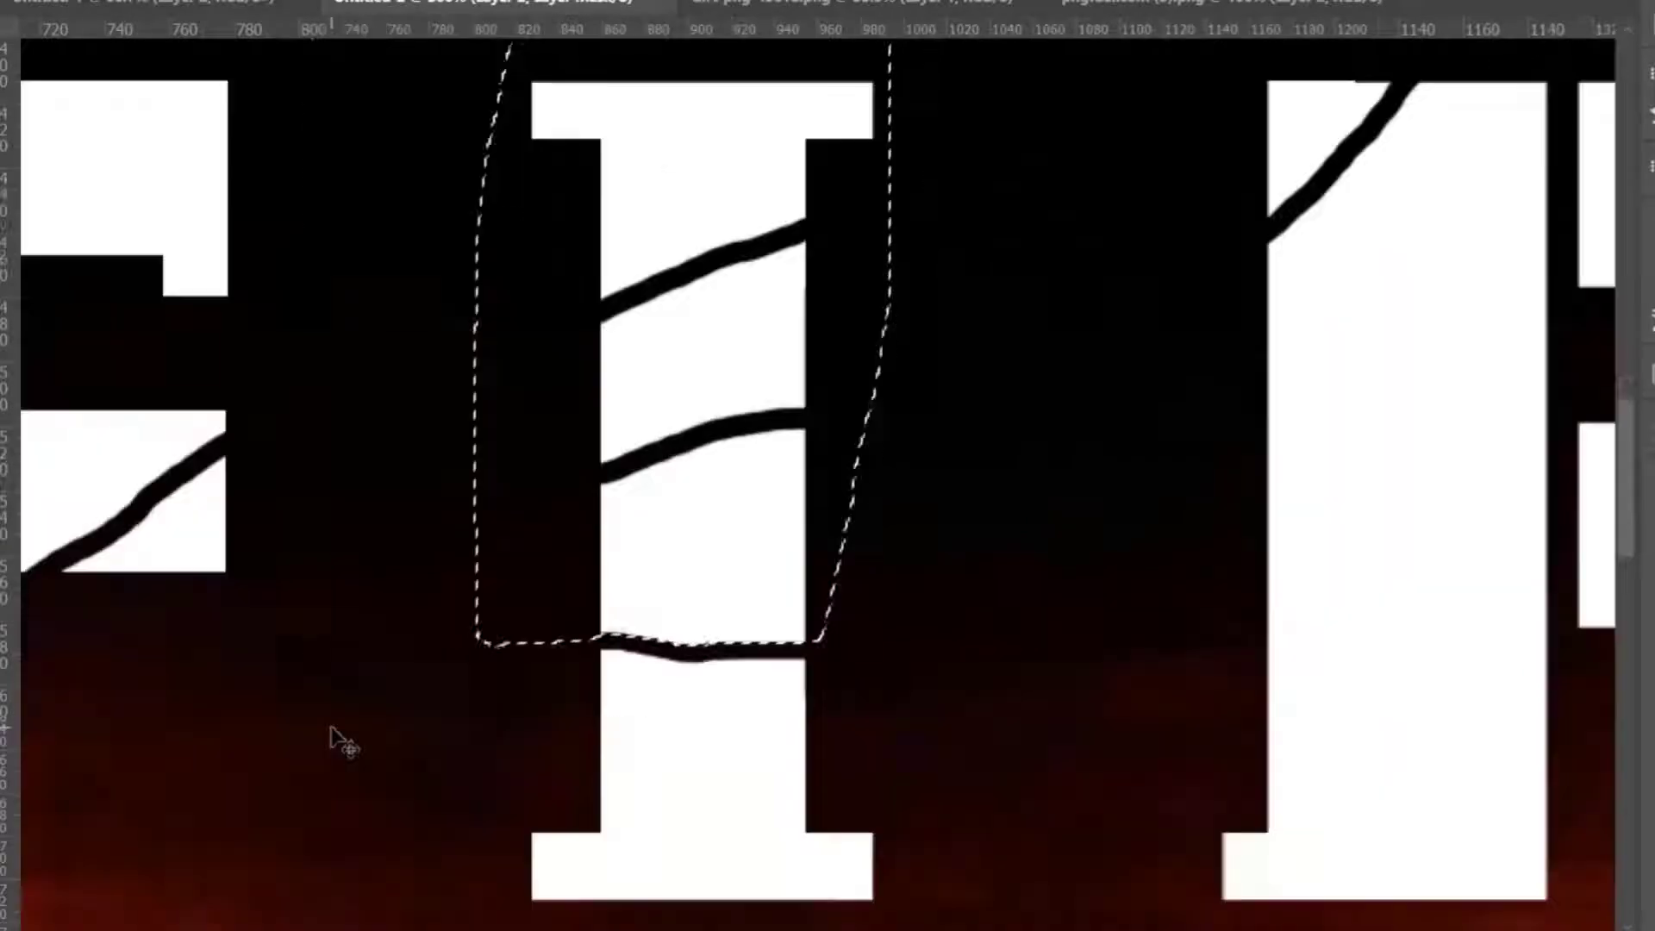
Apply the layer mask on Layer 2, keeping the I's upper part selected
key(ctrl+t)
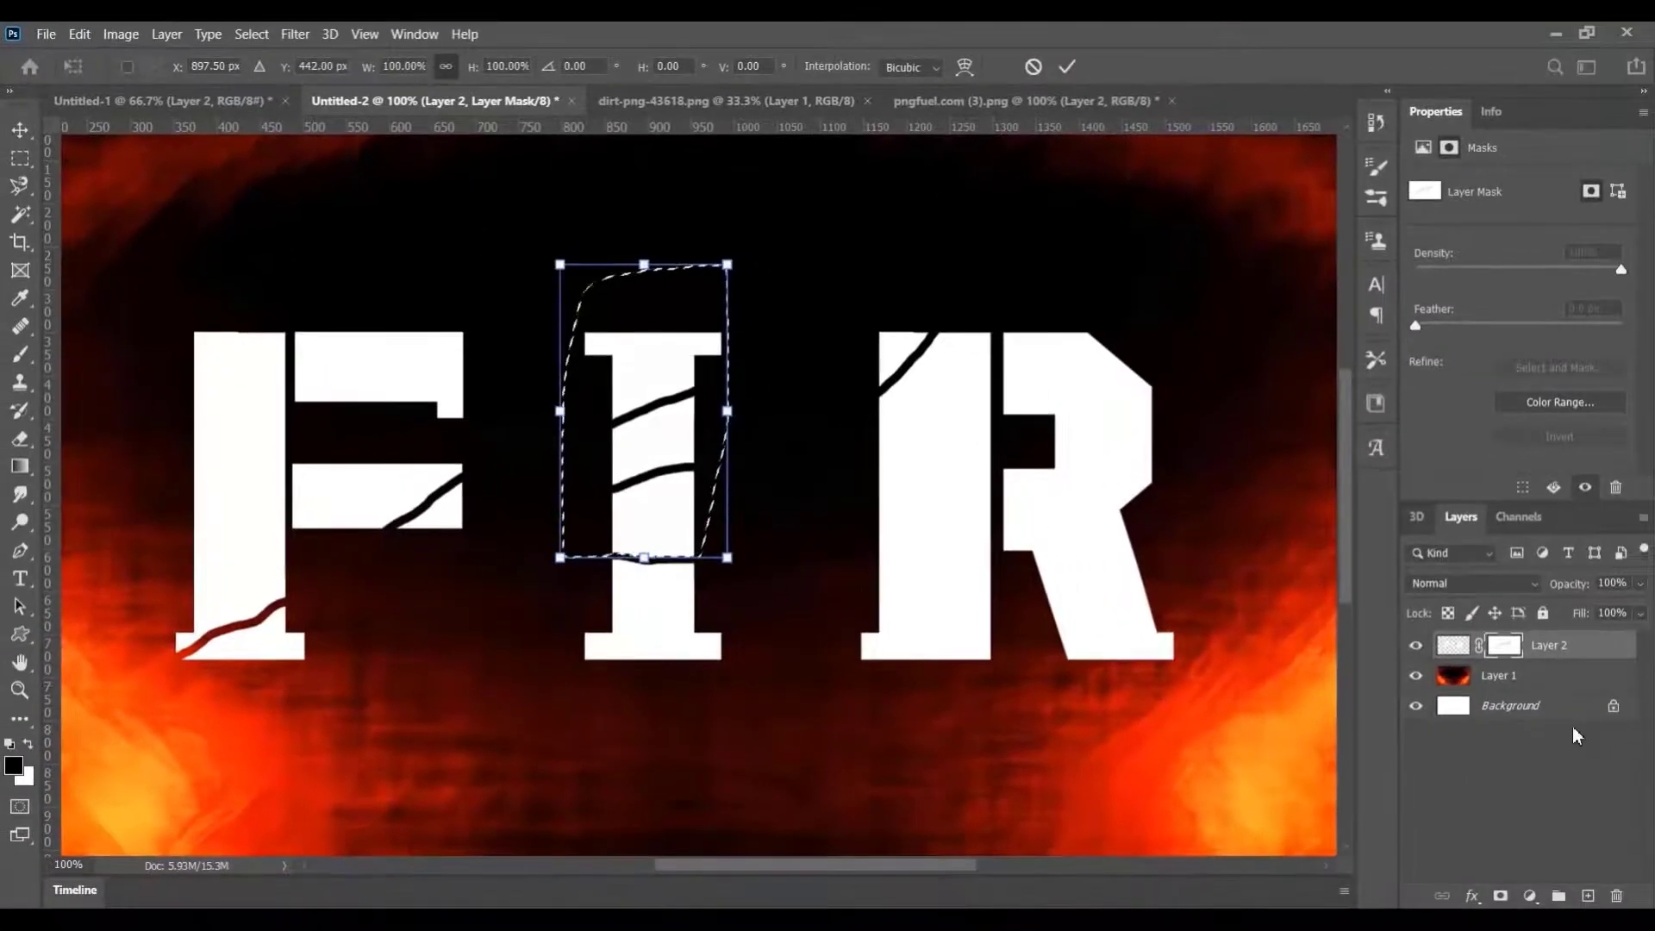
key(Escape)
right_click(1504, 644)
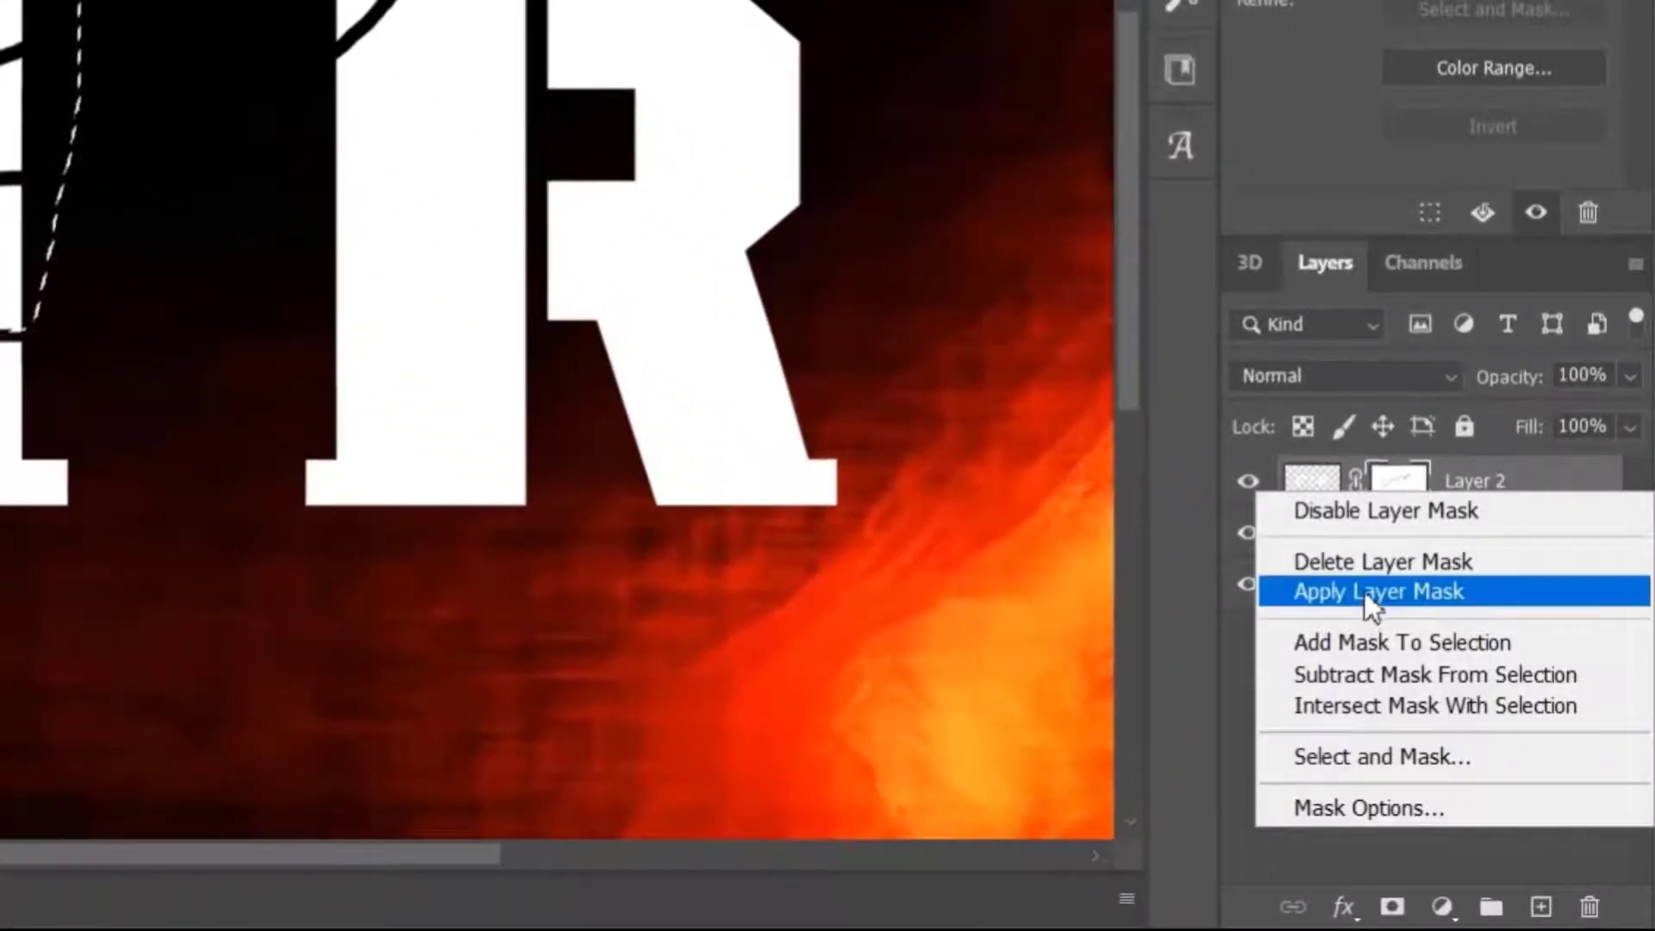
click(1364, 591)
Stretch the selected upper part of the I upward to 104.97% height and deselect it
key(ctrl+t)
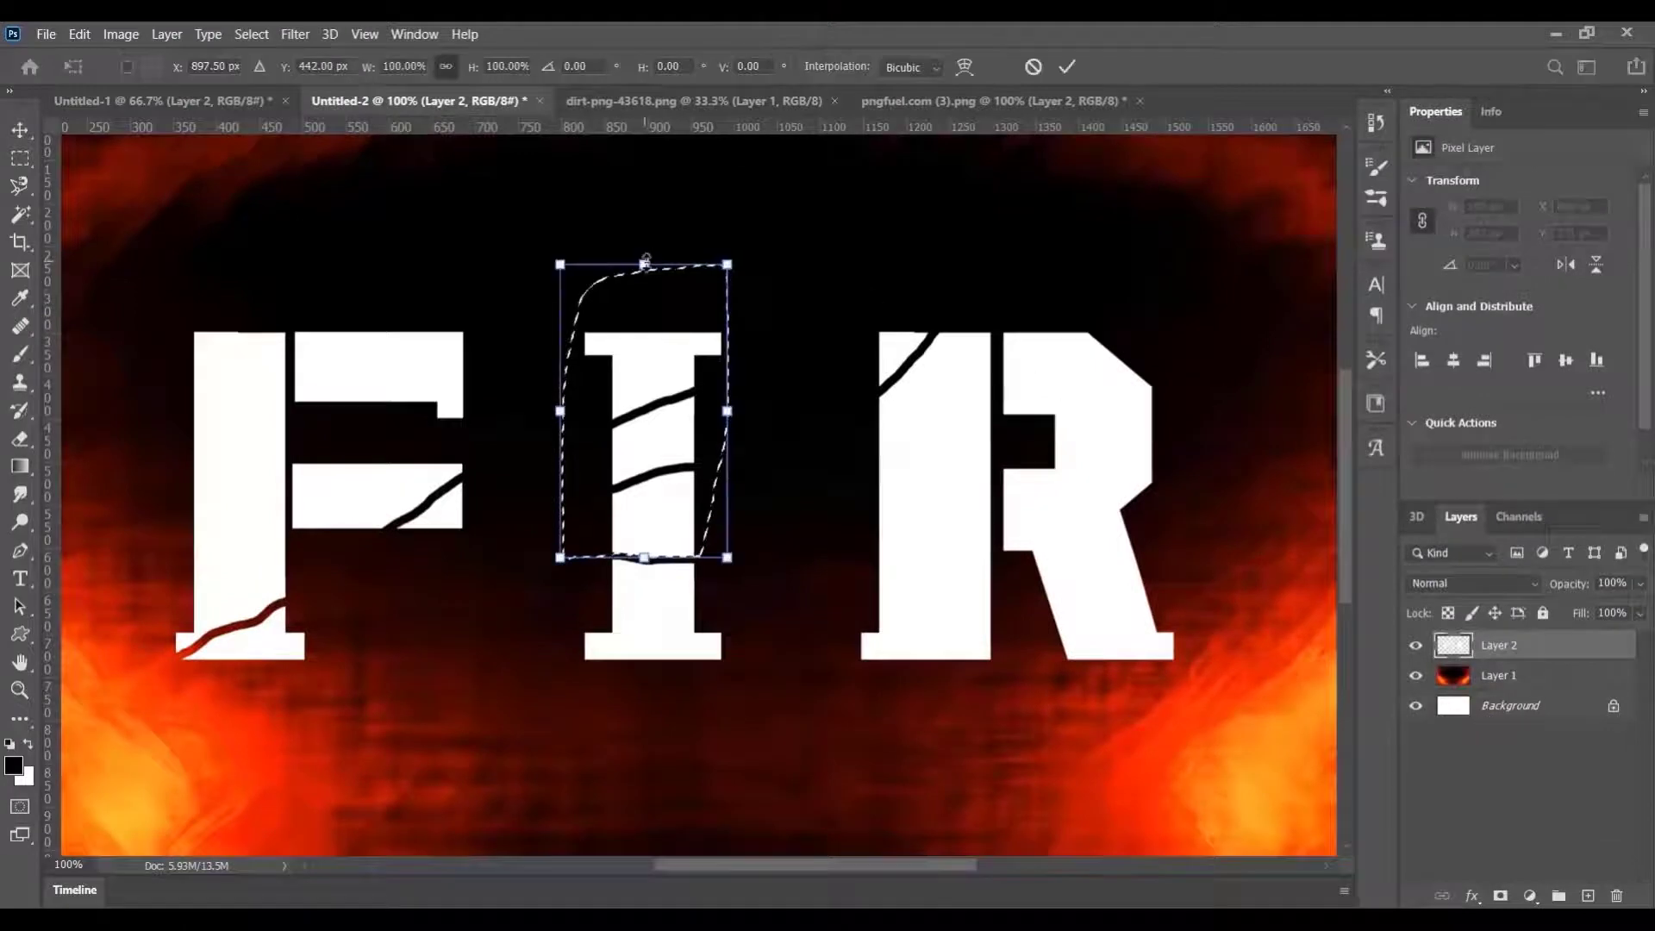
drag(644, 265, 644, 245)
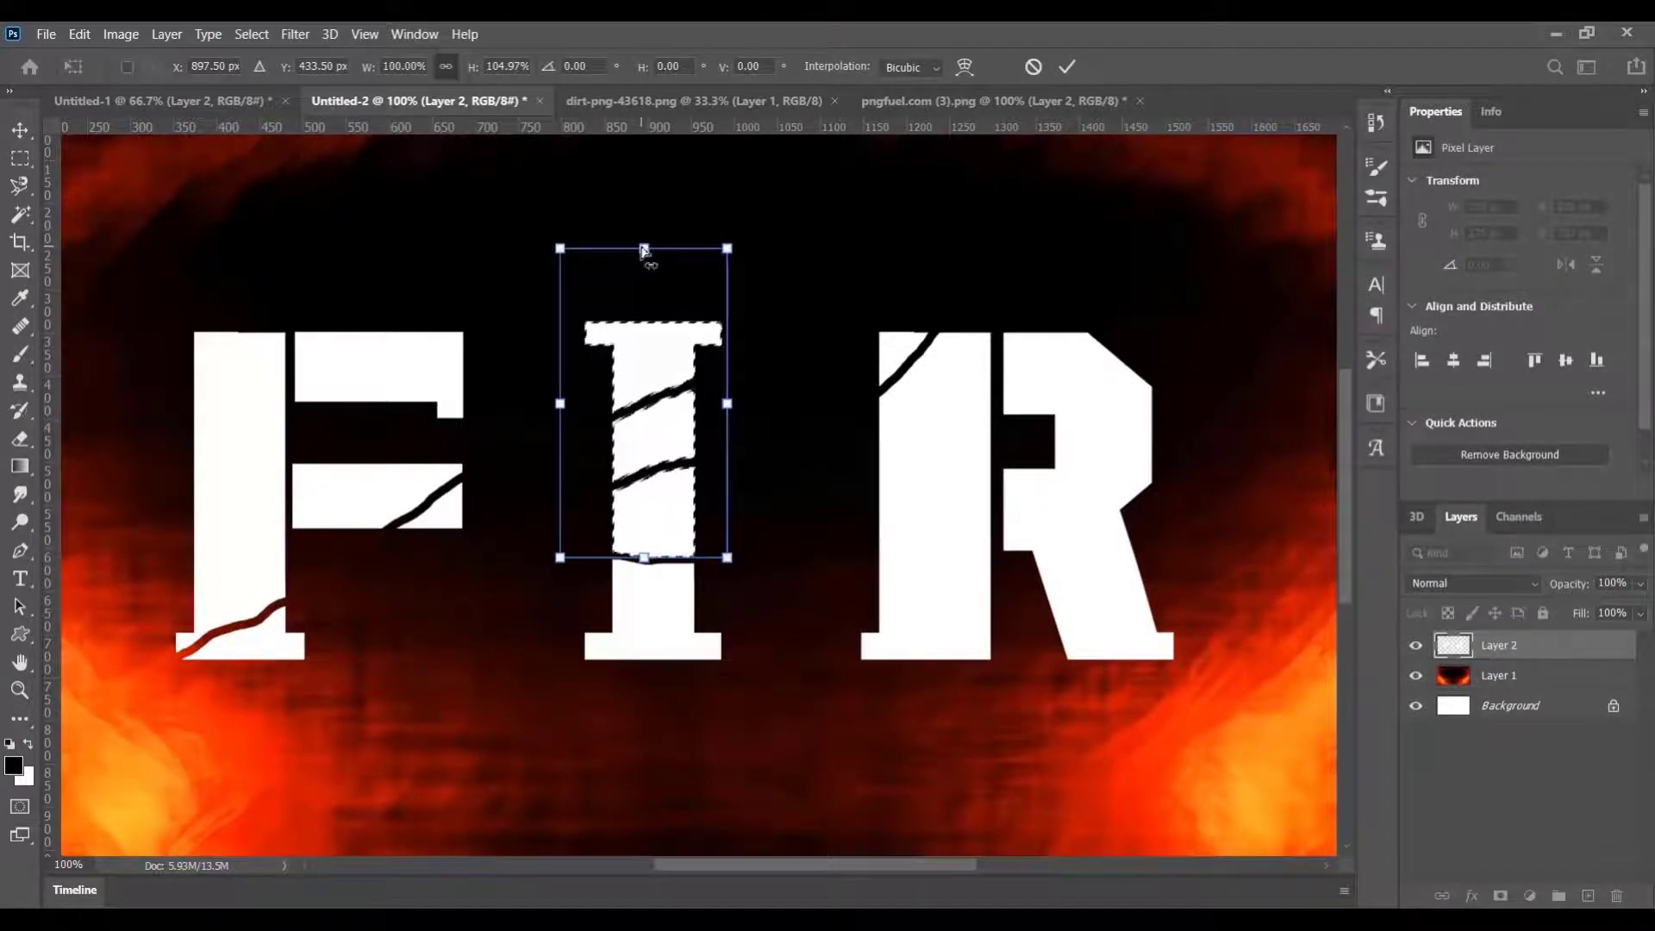
key(Return)
key(l)
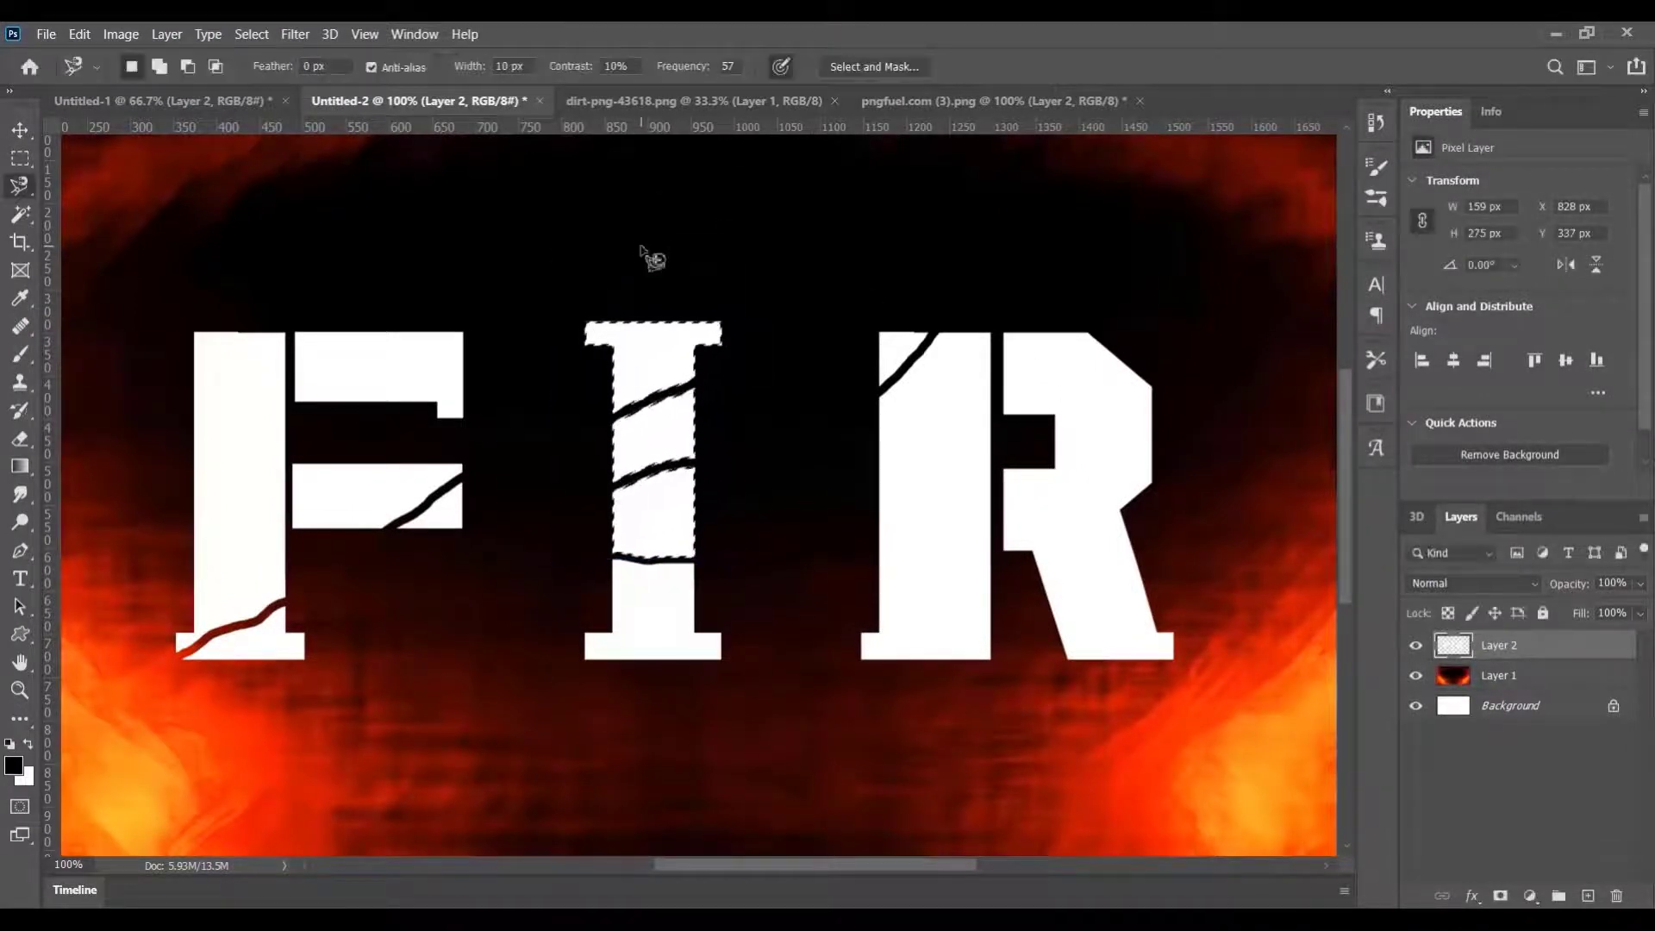
key(ctrl+d)
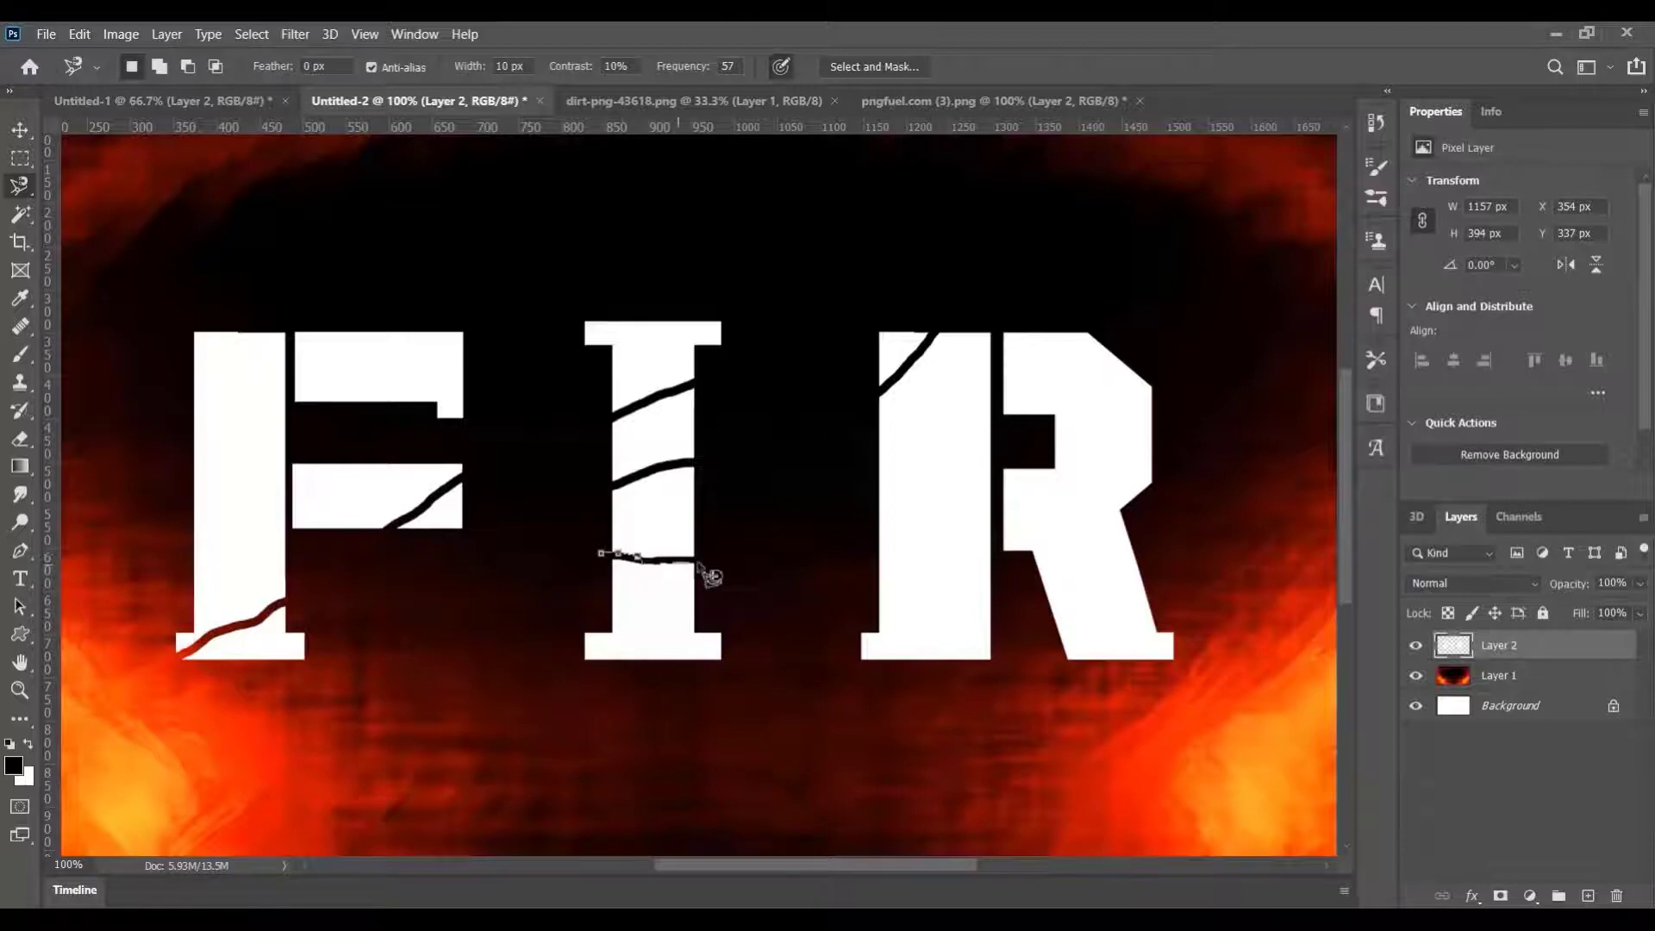
Select the base of the I below its lowest crack and shift it 7 px left and 2 px up
double_click(448, 698)
key(ctrl+Left)
key(ctrl+Left)
key(ctrl+Left)
key(ctrl+Left)
key(ctrl+Left)
key(ctrl+Left)
key(ctrl+Left)
key(ctrl+Up)
key(ctrl+Up)
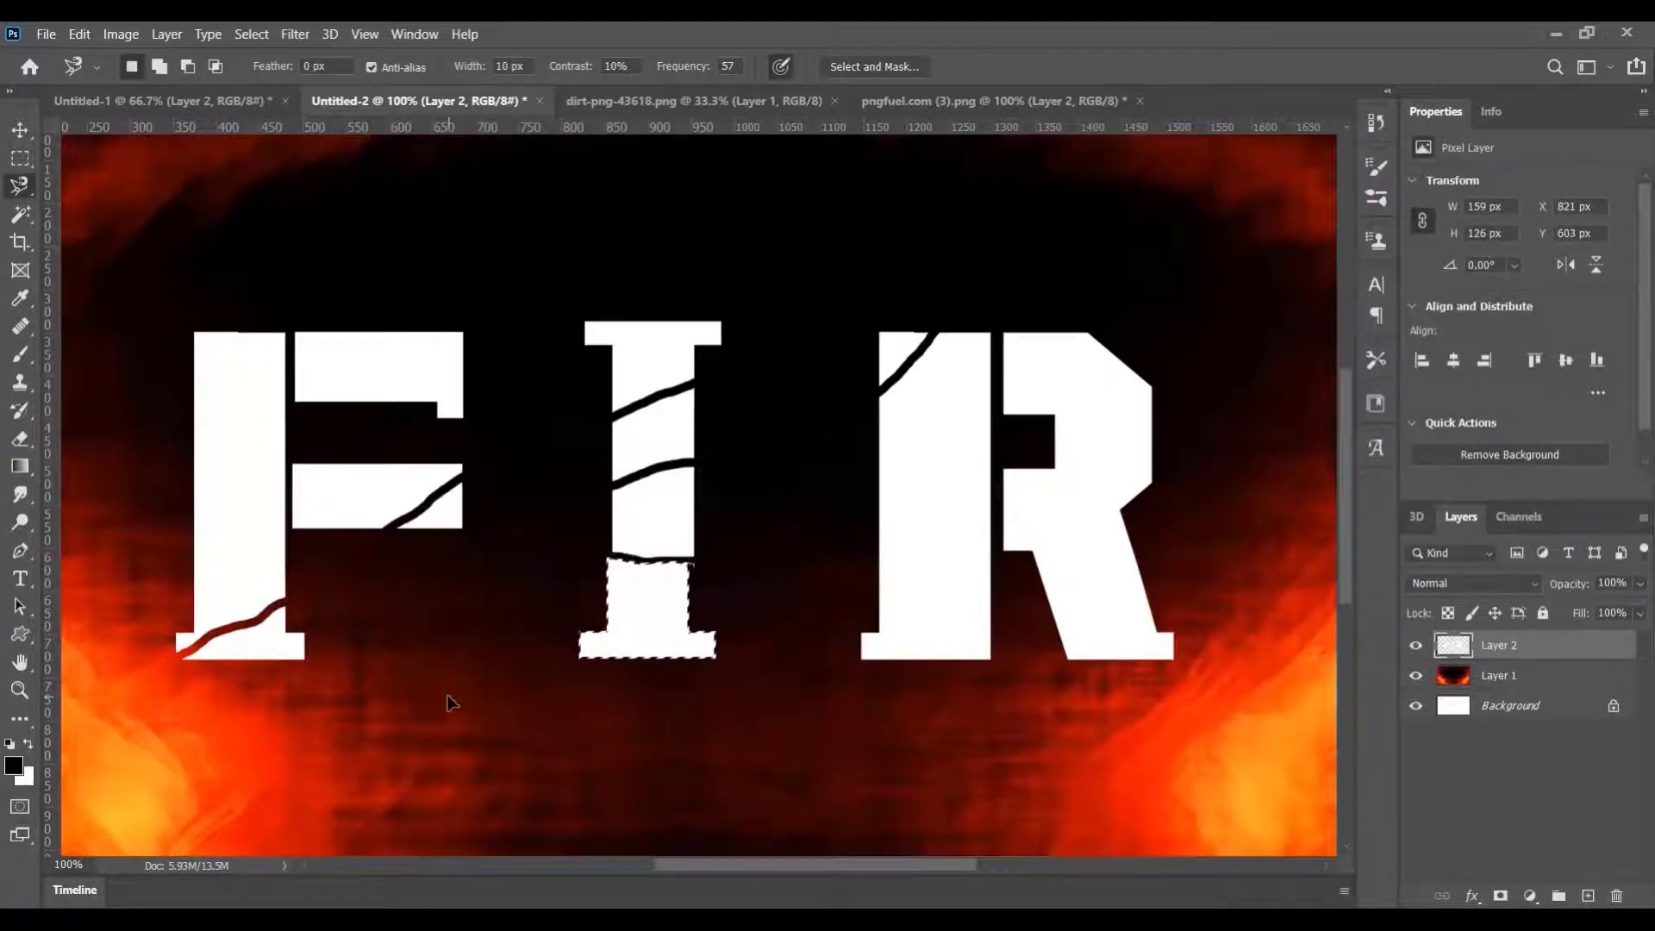
Deselect the I's base and select the R's upper-left corner above the crack with the Magnetic Lasso
key(ctrl+d)
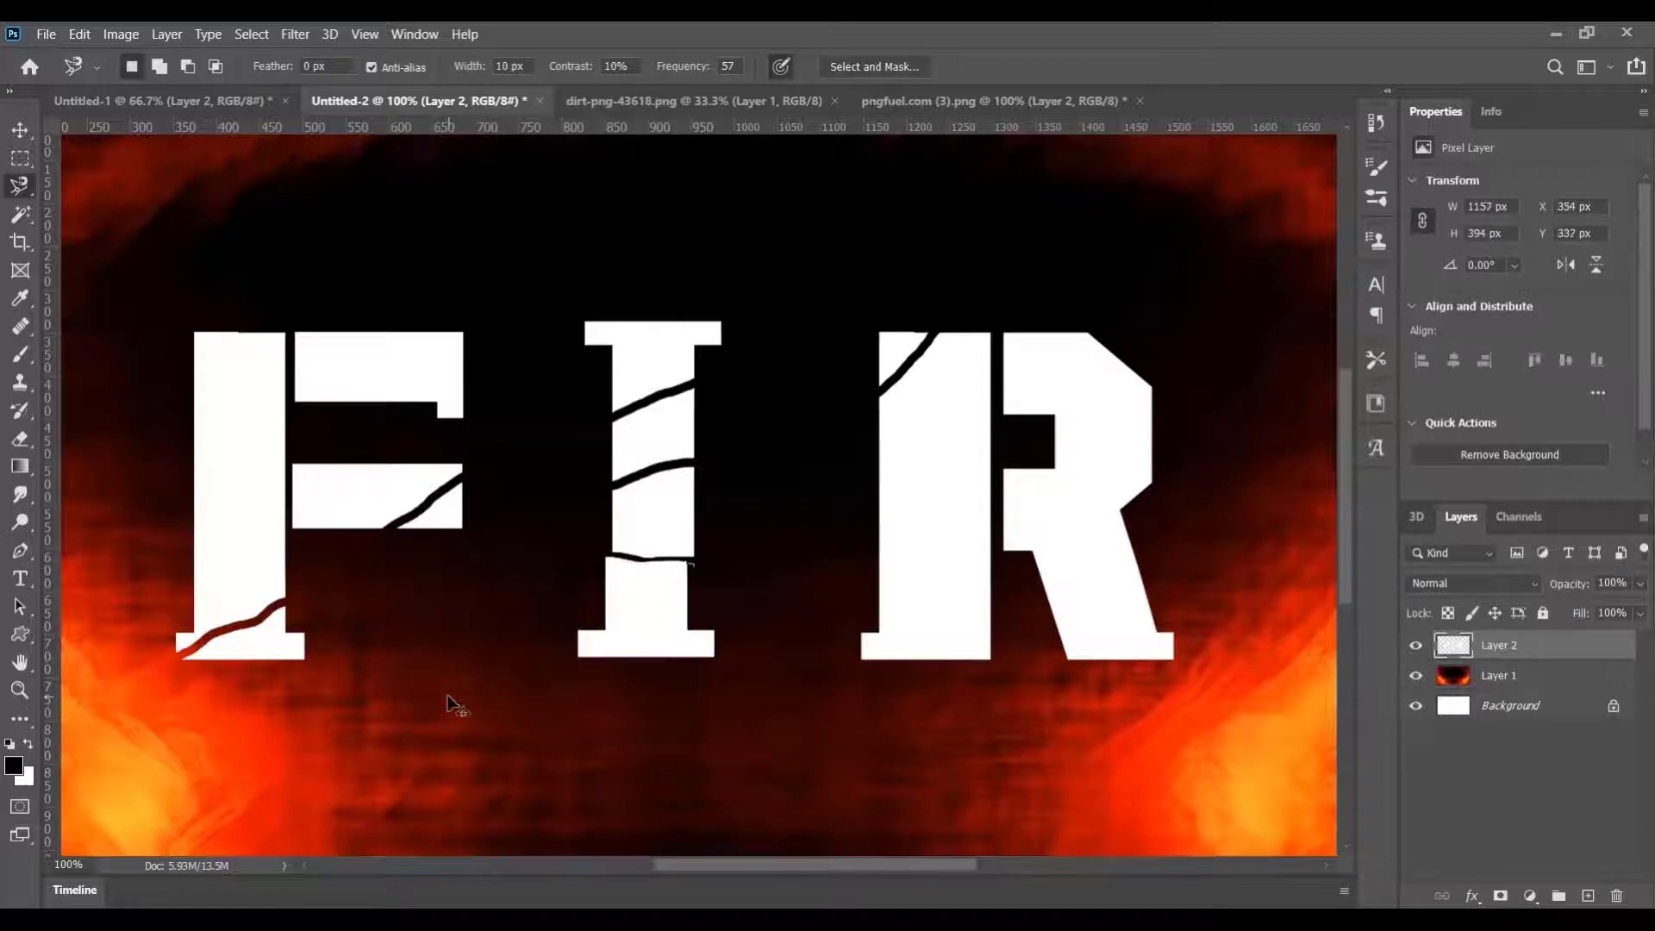
click(864, 396)
double_click(837, 291)
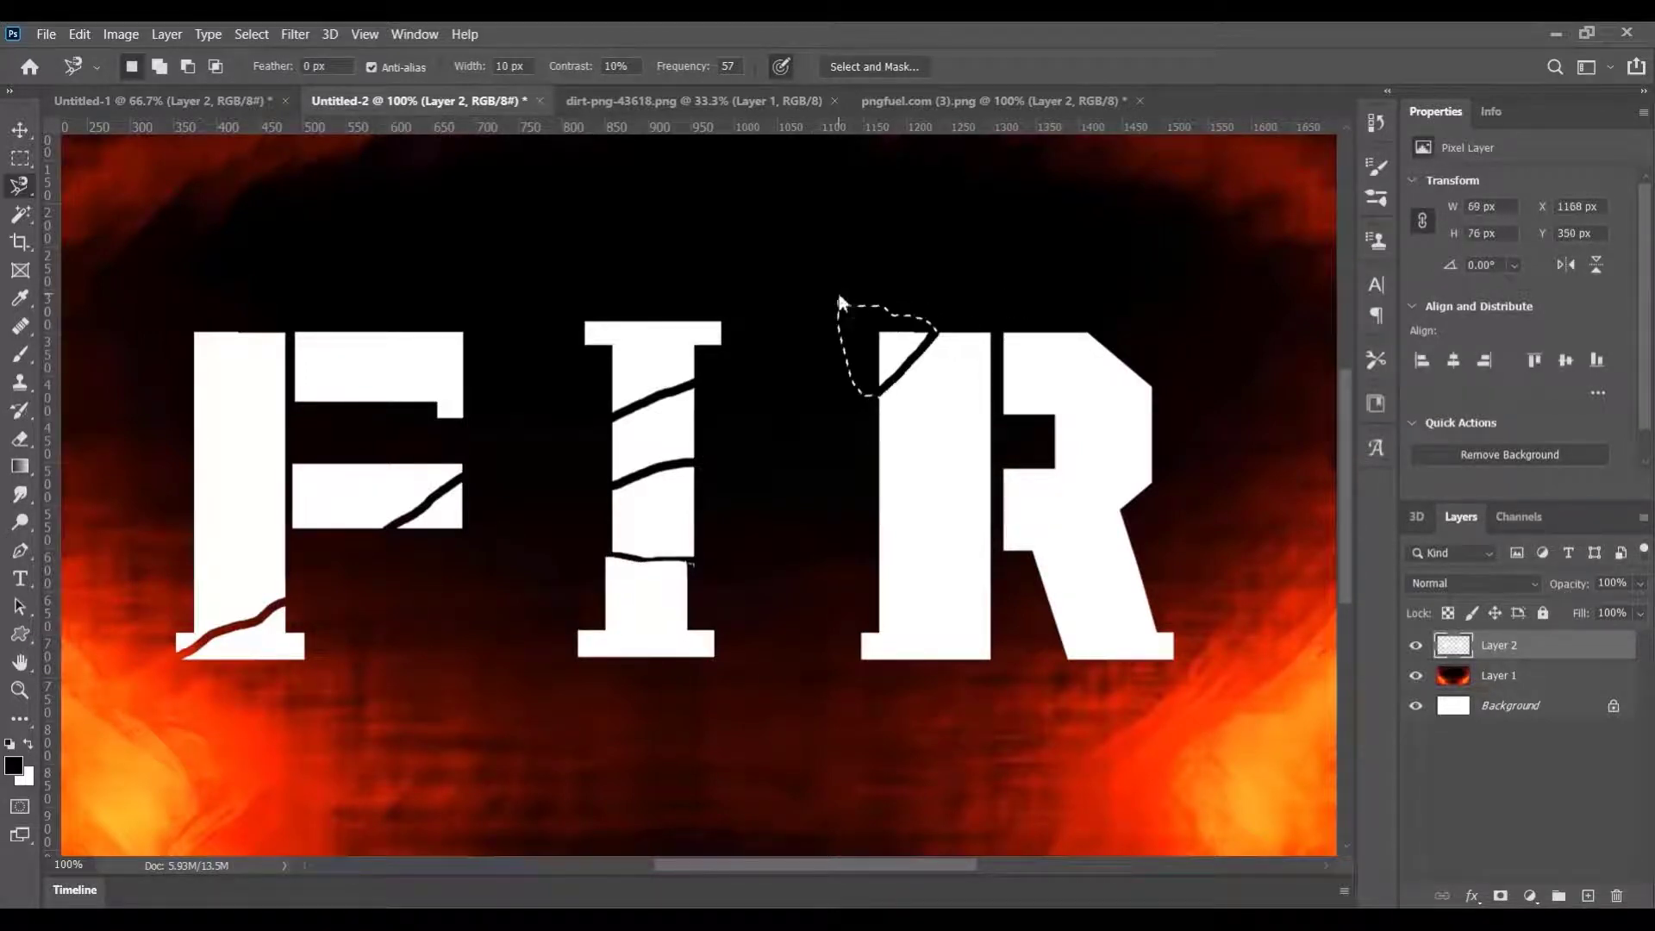
Distort the R's cracked-off upper-left corner to about 90 by 84 px, narrowing the crack, and deselect it
key(ctrl+t)
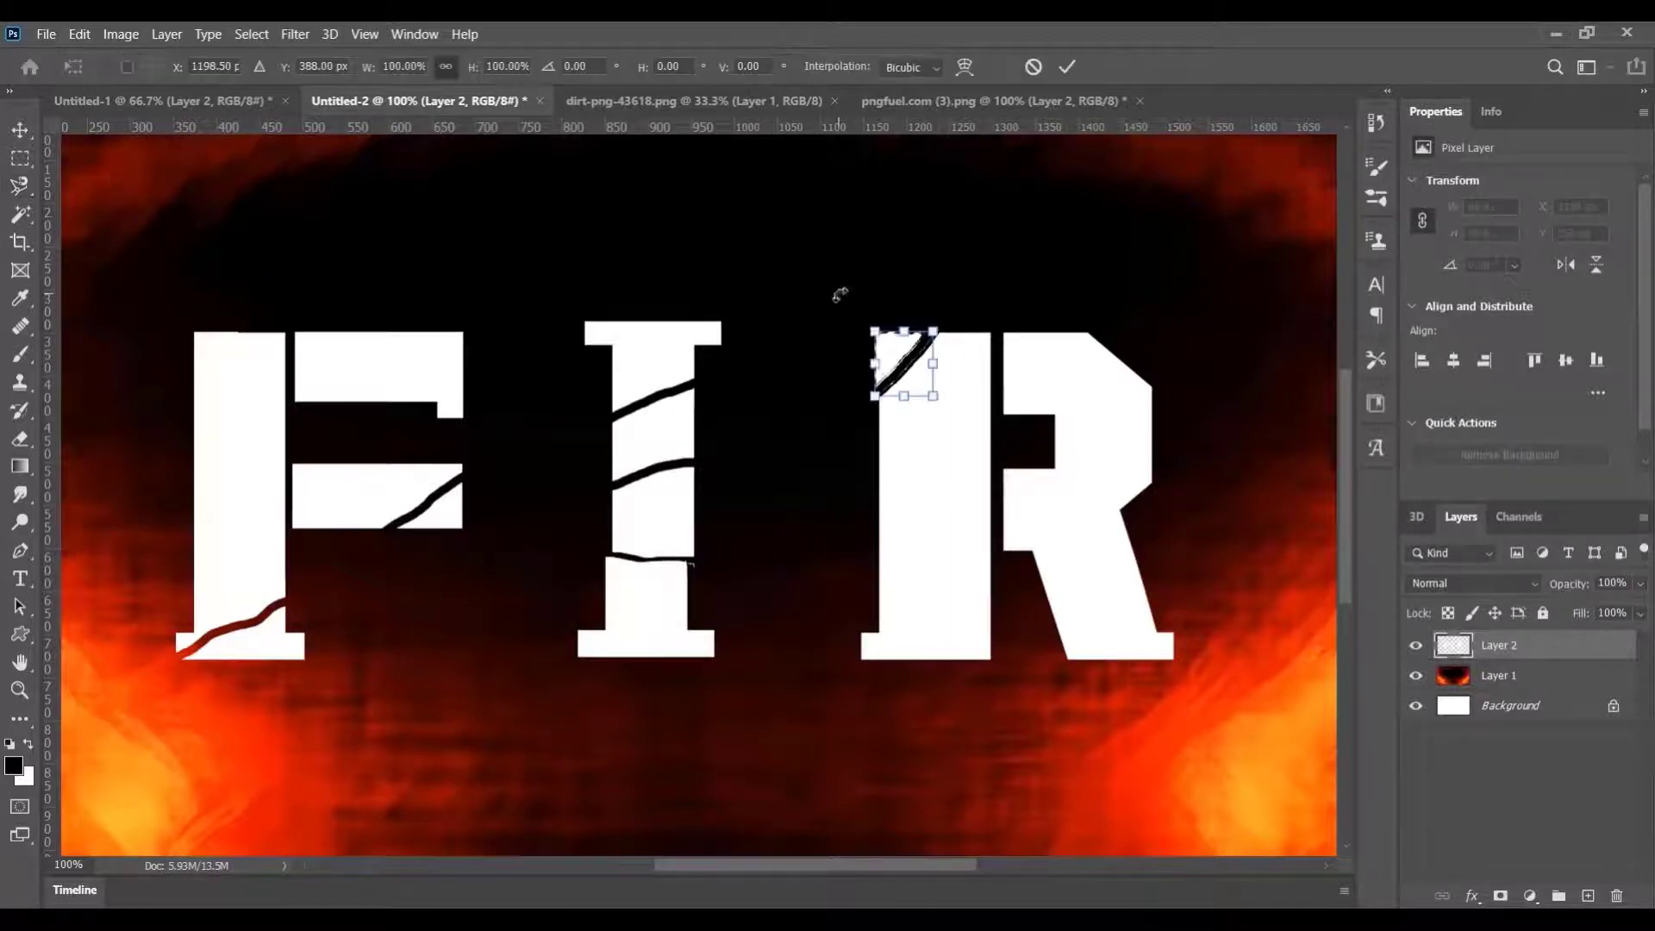
drag(935, 363, 875, 406)
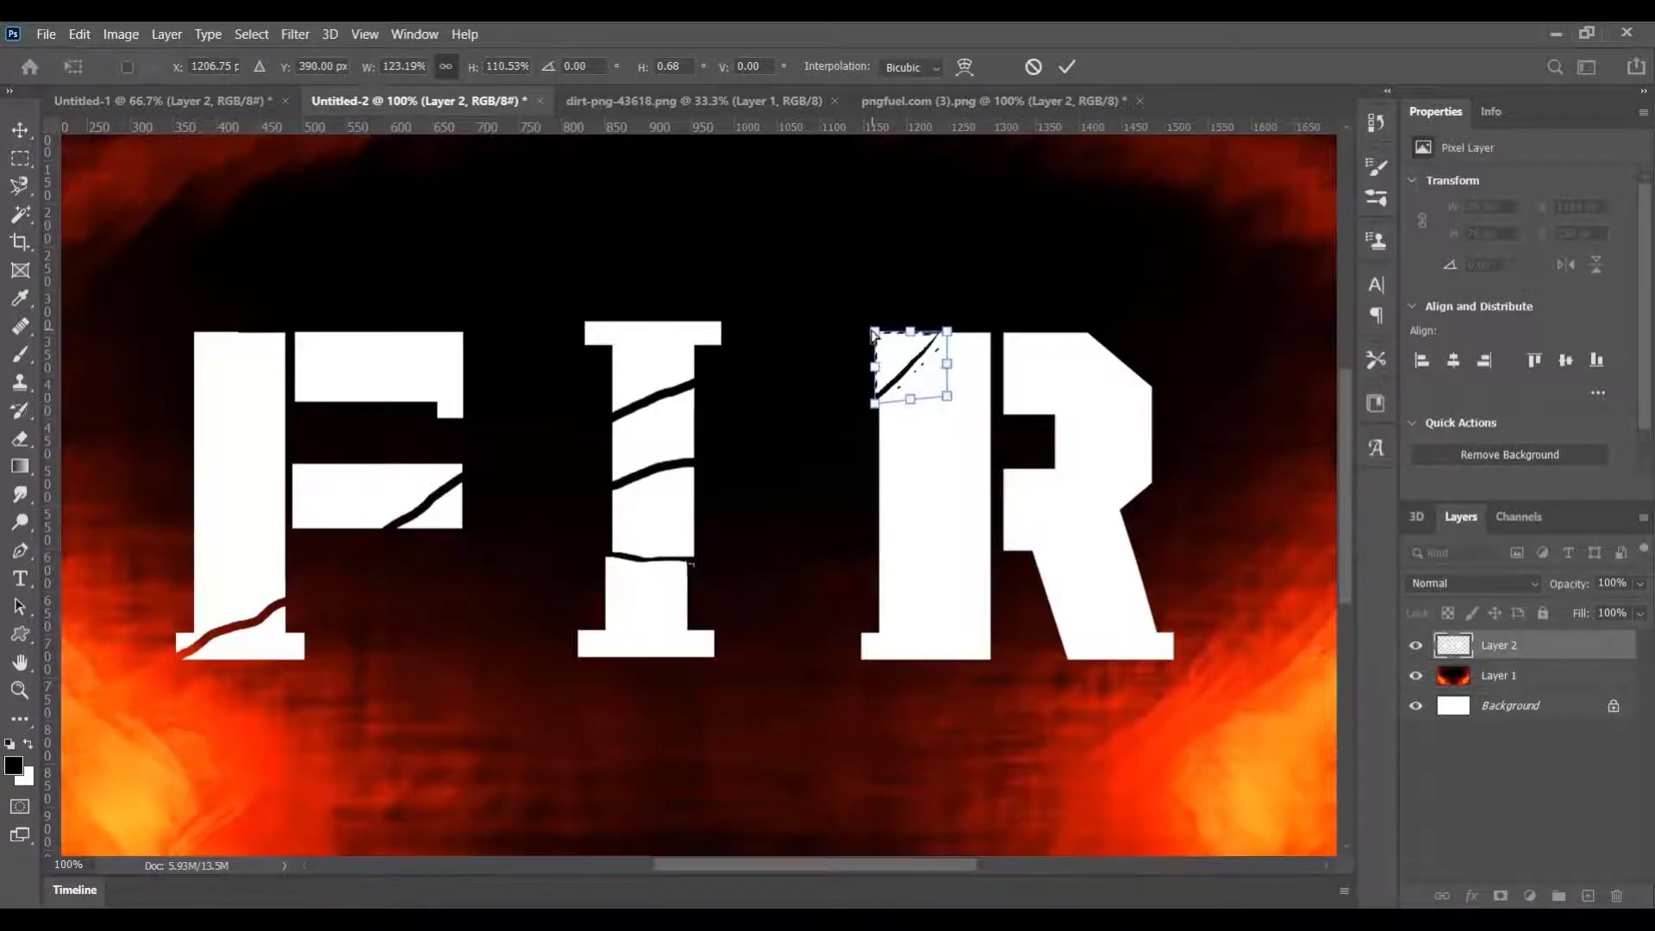
drag(873, 334, 870, 332)
key(Return)
key(l)
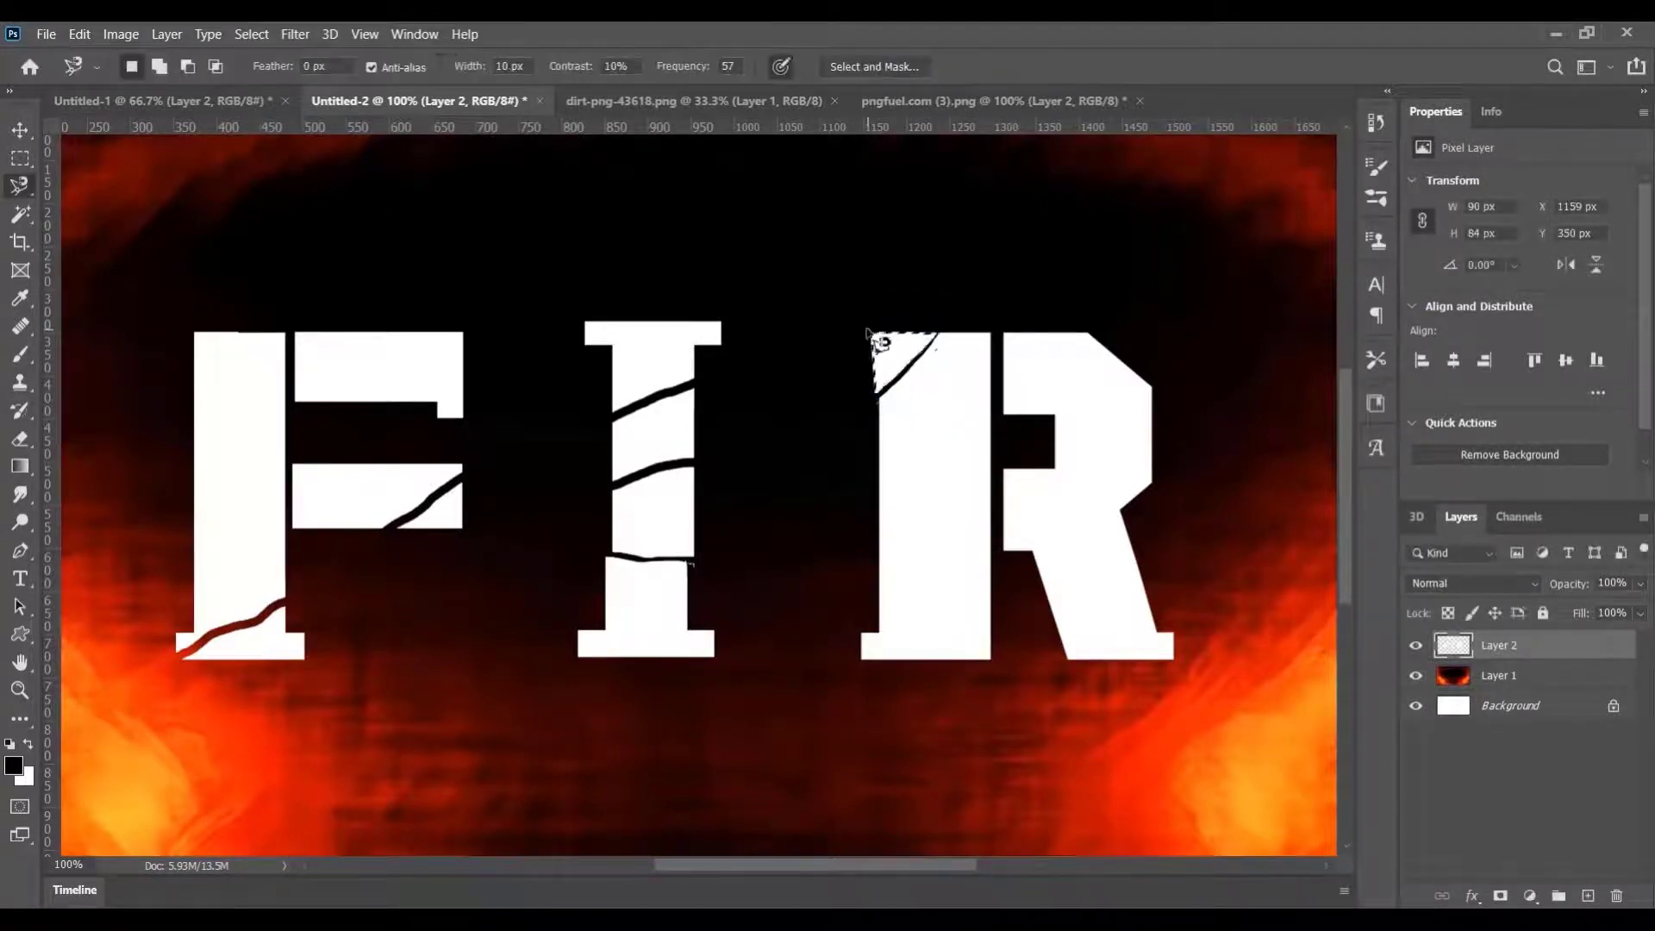
key(ctrl+d)
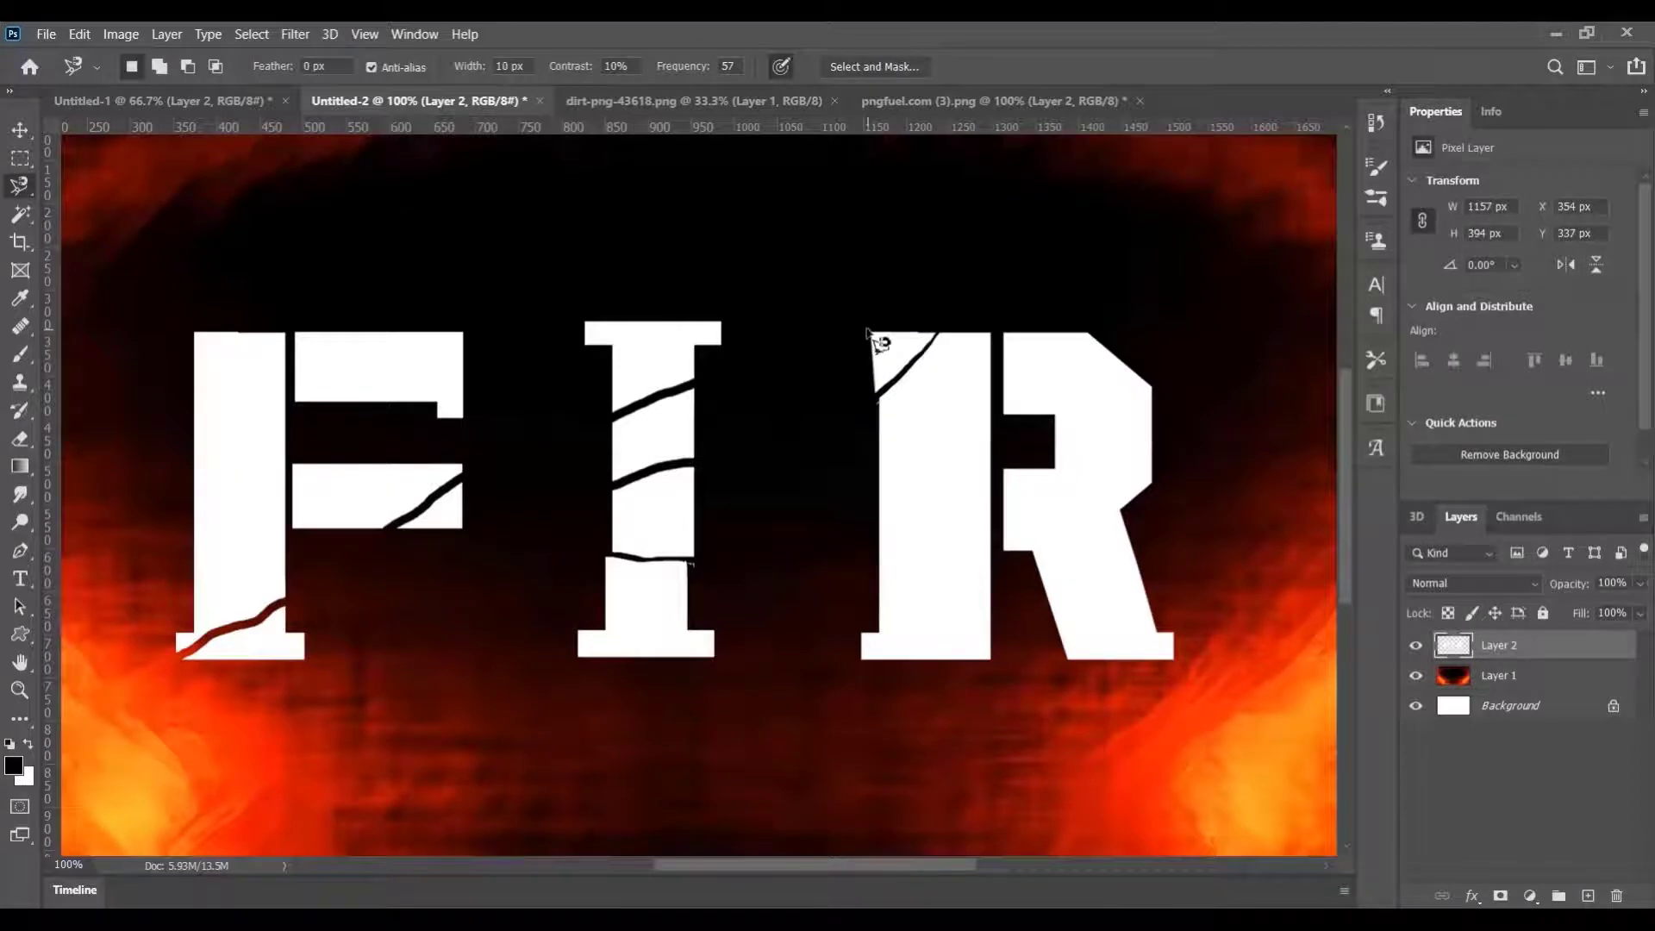
Bring the city map image from pngfuel.com (3).png into the Untitled-2 design above the letters
key(ctrl+minus)
key(ctrl+minus)
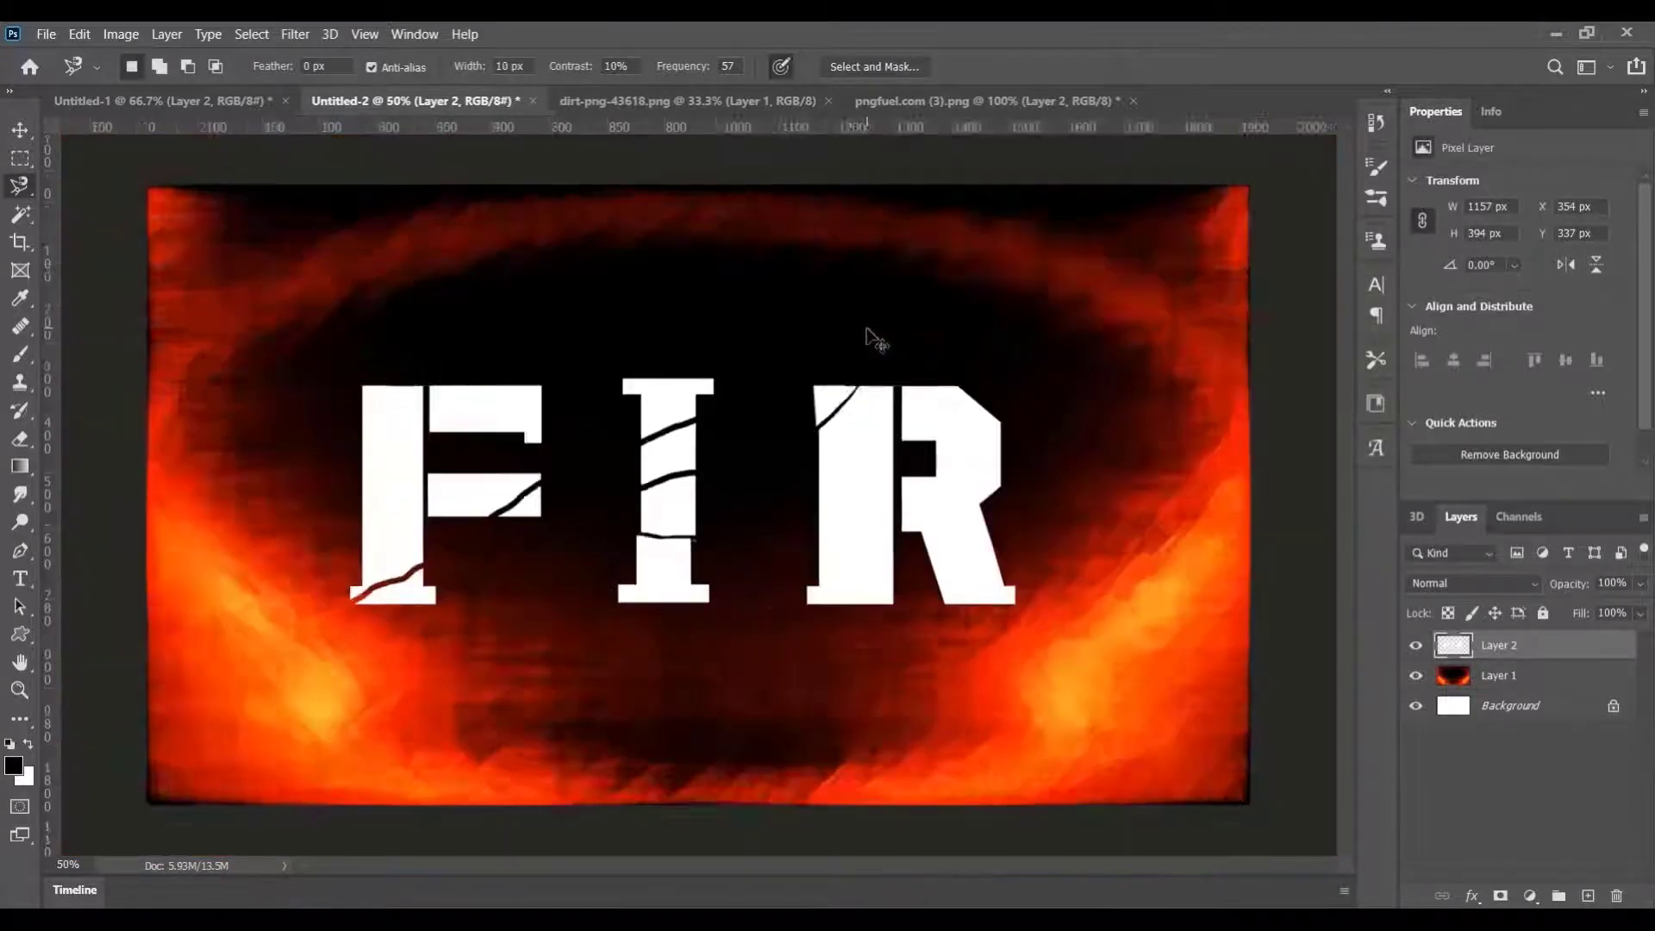
click(918, 100)
key(v)
drag(638, 524, 730, 539)
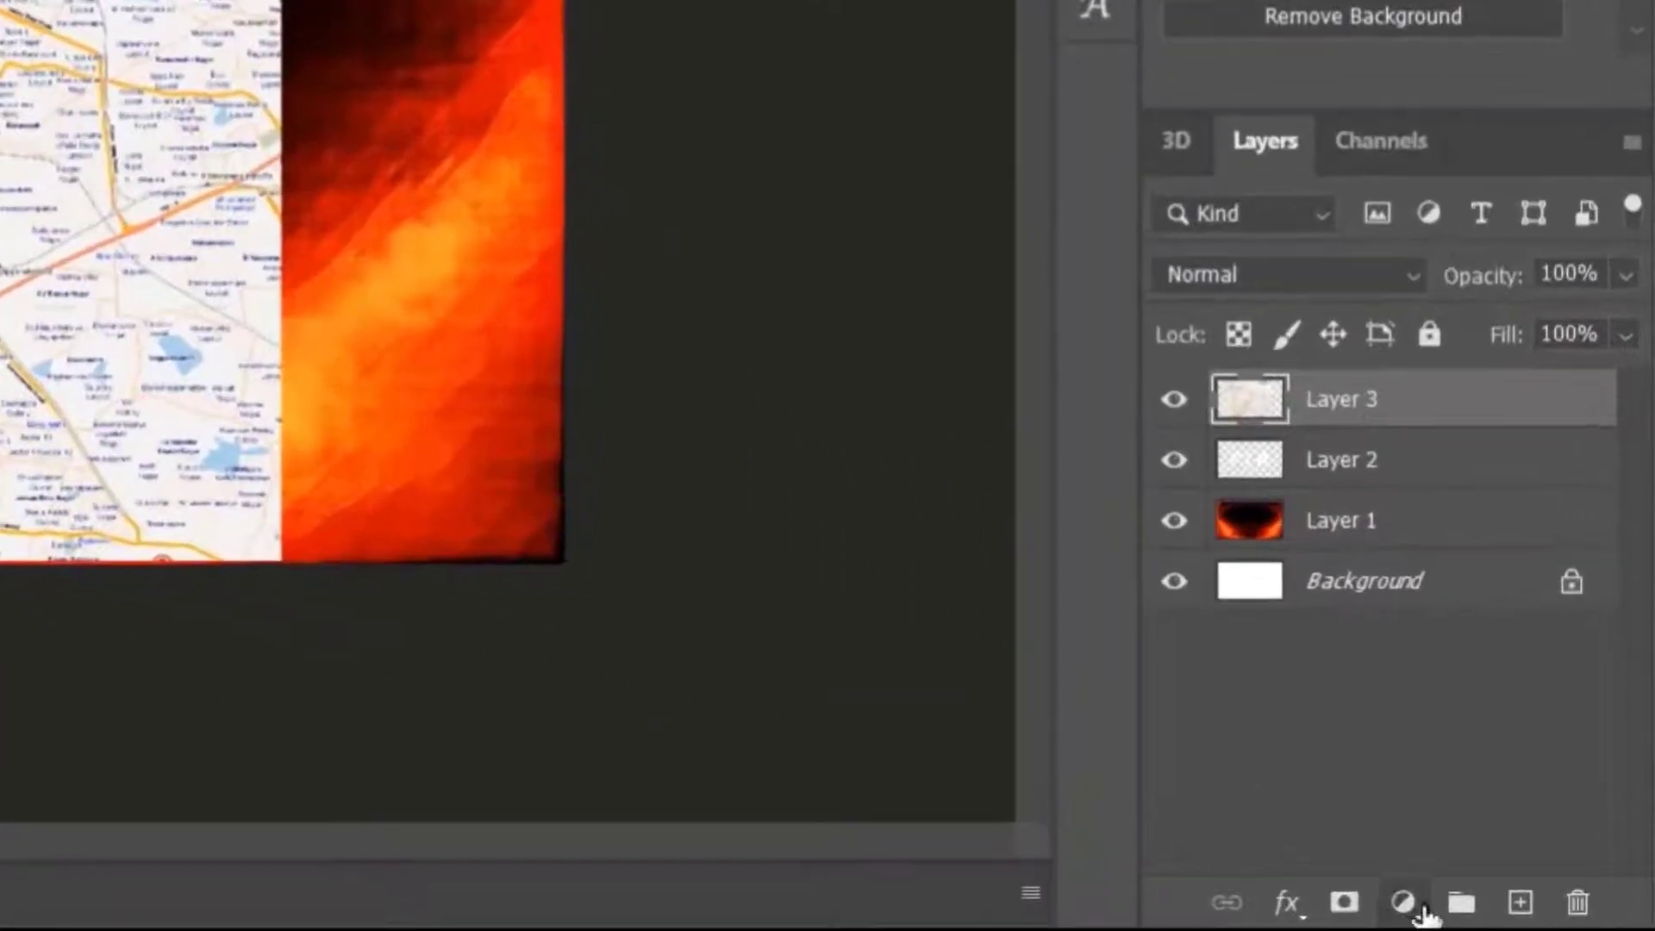
Add a Hue/Saturation adjustment clipped to the map layer with saturation -100 and lightness -7
click(1530, 896)
click(1531, 689)
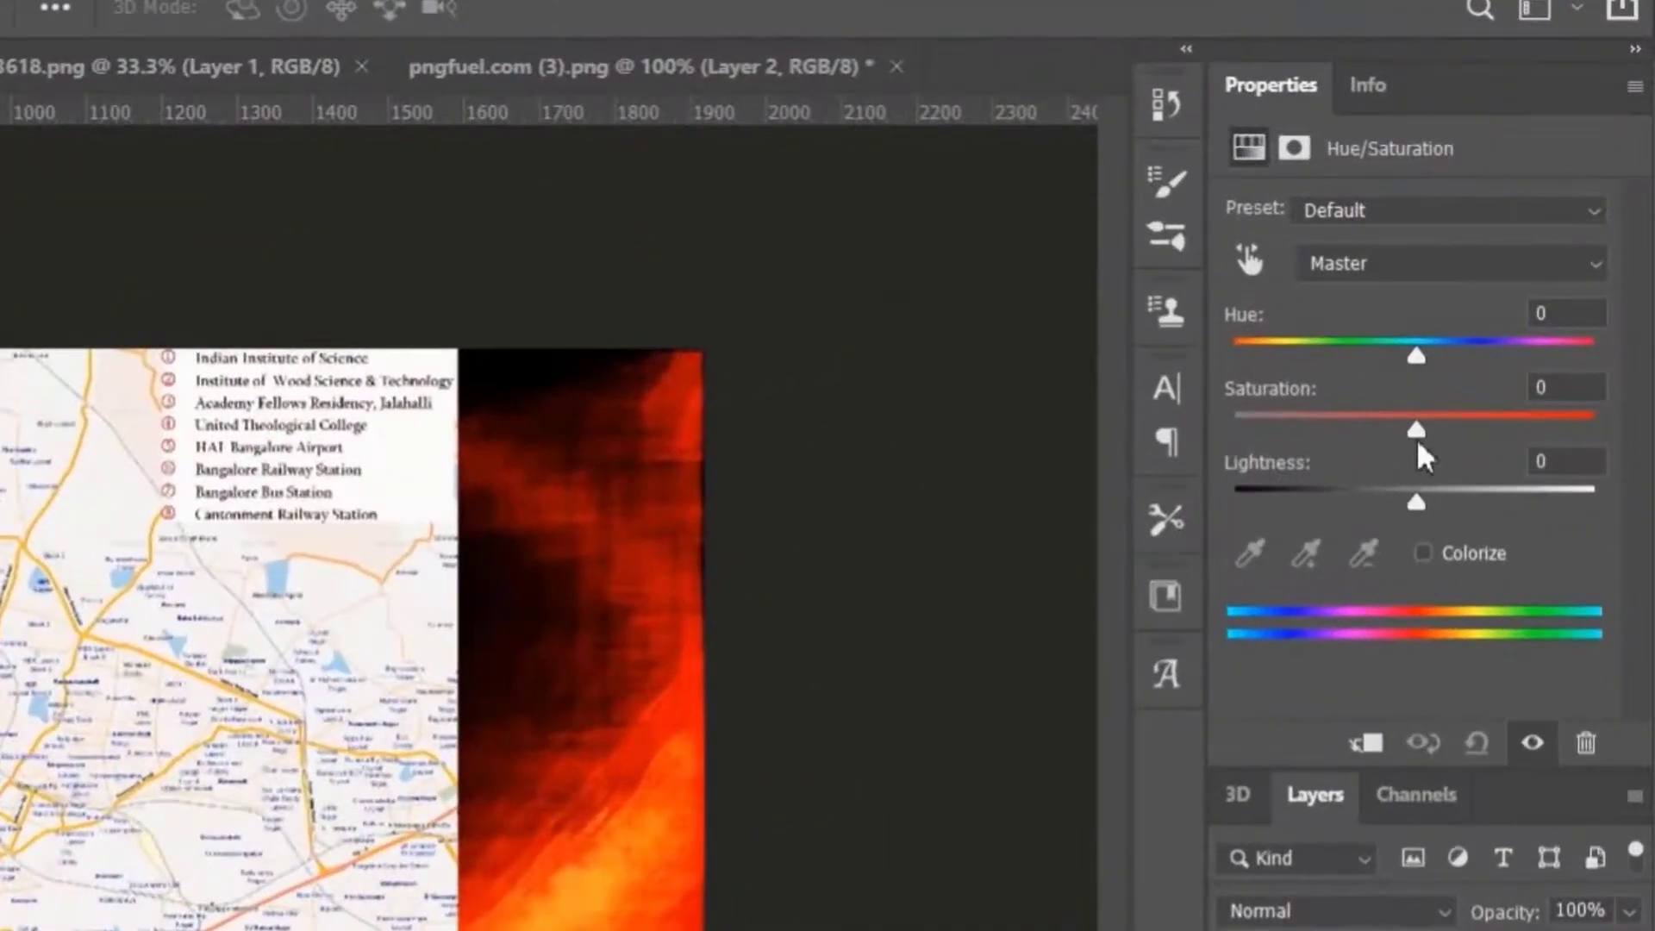
drag(1472, 106, 1115, 111)
click(1370, 744)
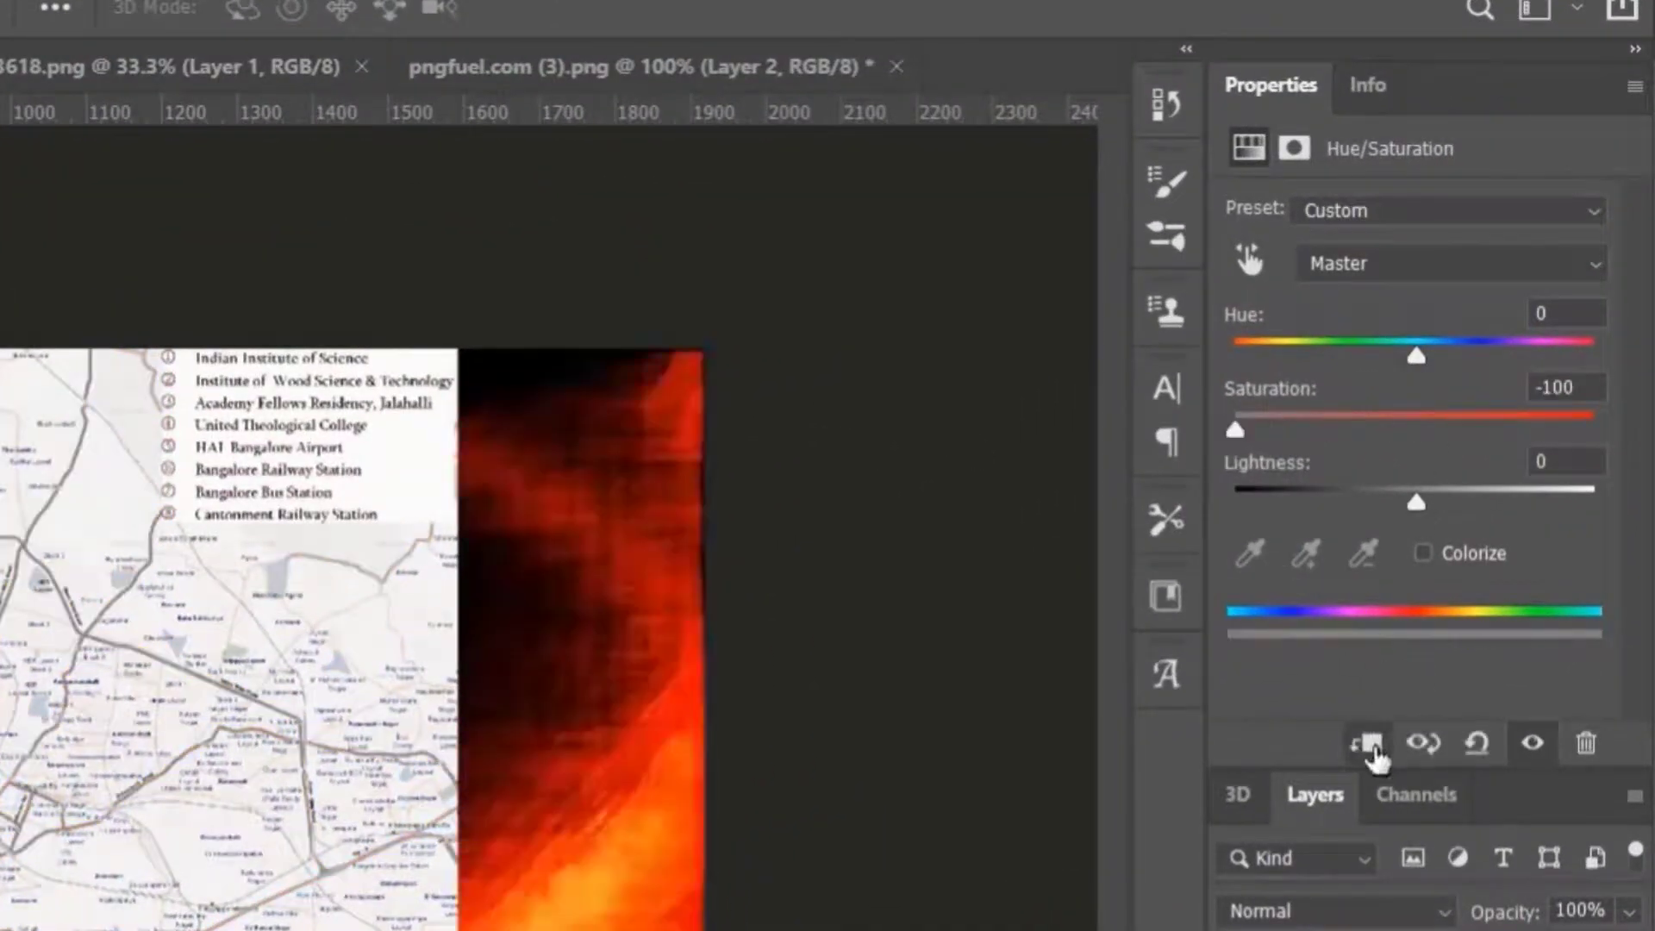
mouse_move(1431, 493)
mouse_down()
mouse_move(1385, 510)
mouse_move(1404, 506)
mouse_up()
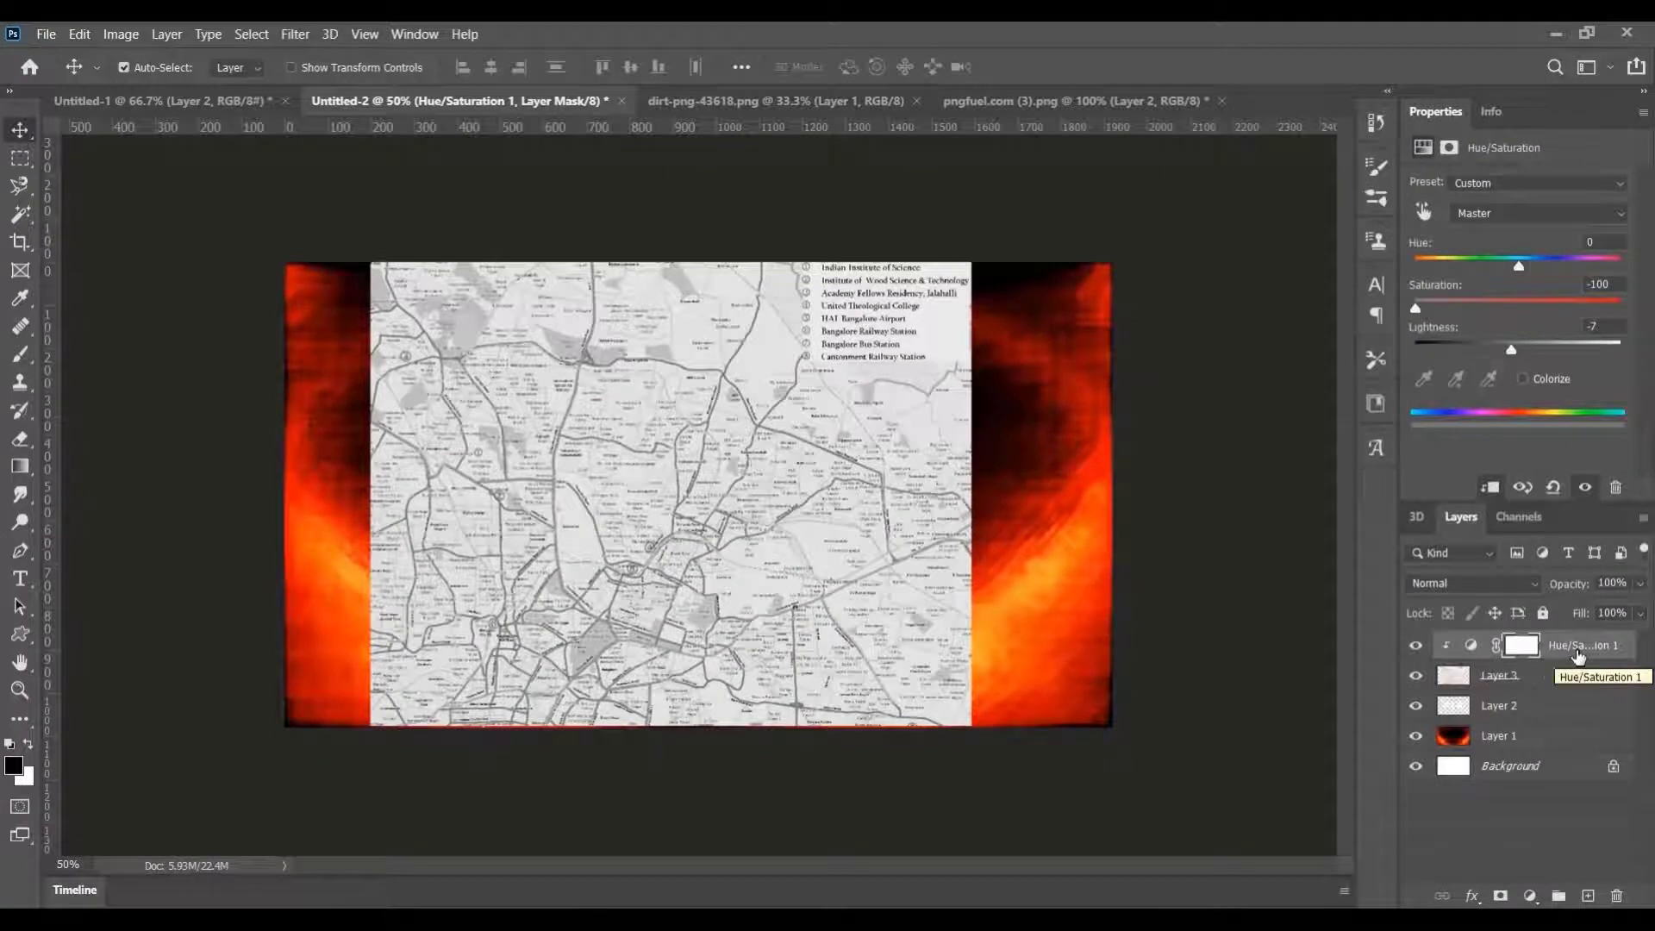
Add a clipped Curves adjustment that darkens the map, with a curve point at input 116 and output 76
click(1529, 896)
click(1533, 619)
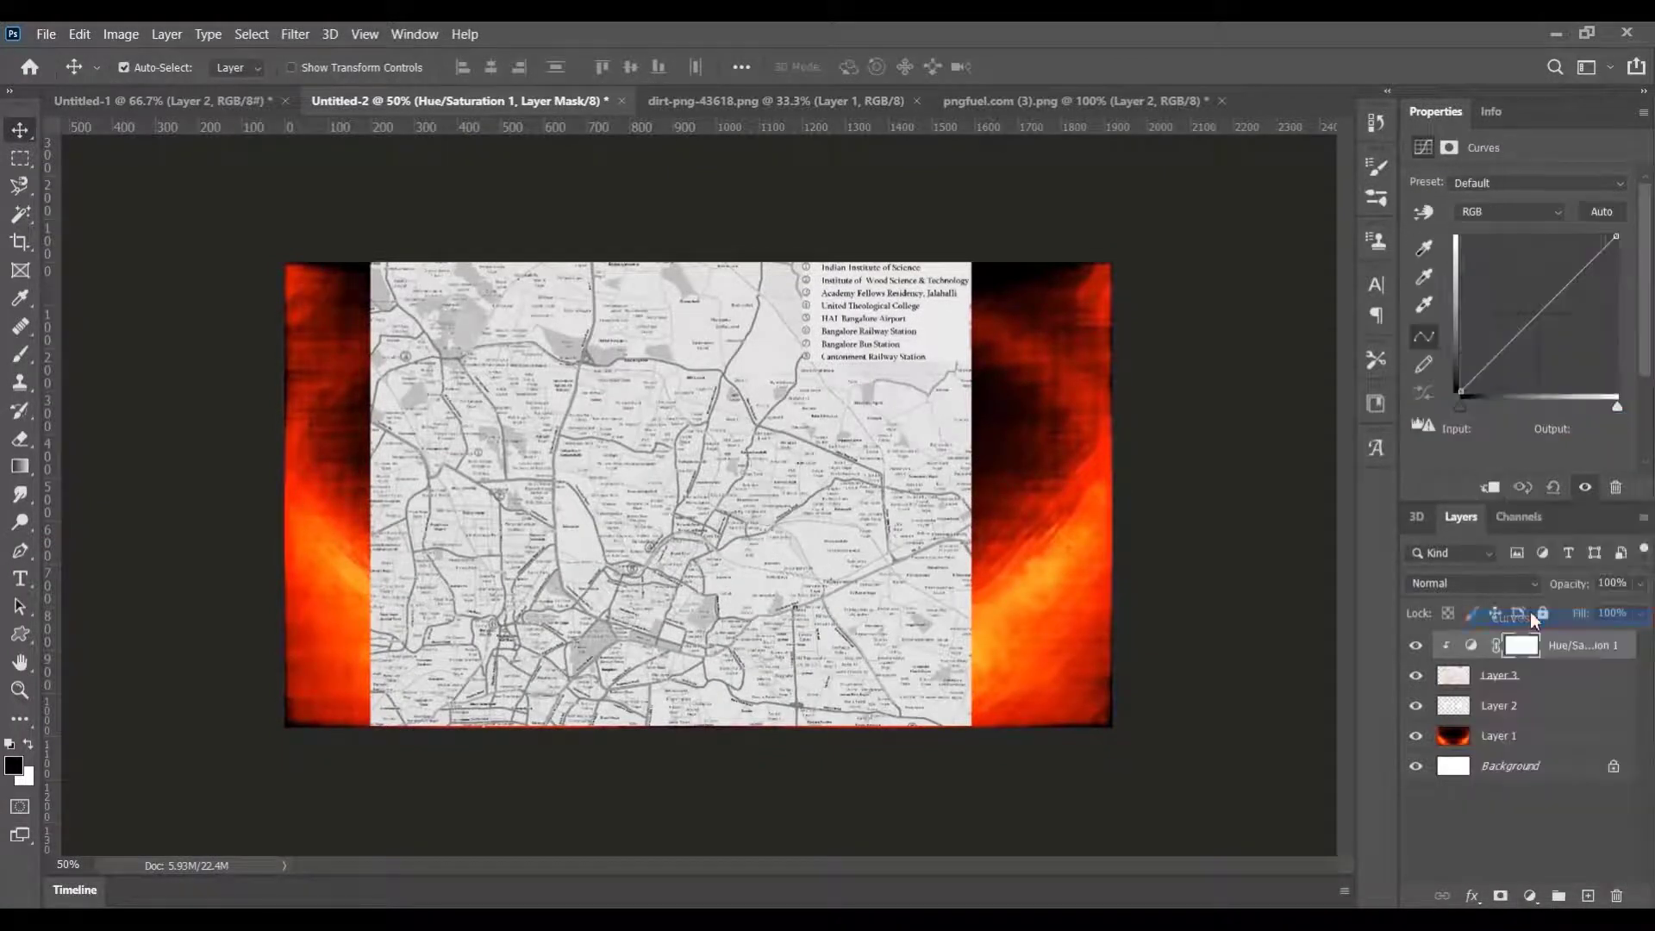
drag(1511, 343, 1532, 345)
click(1490, 488)
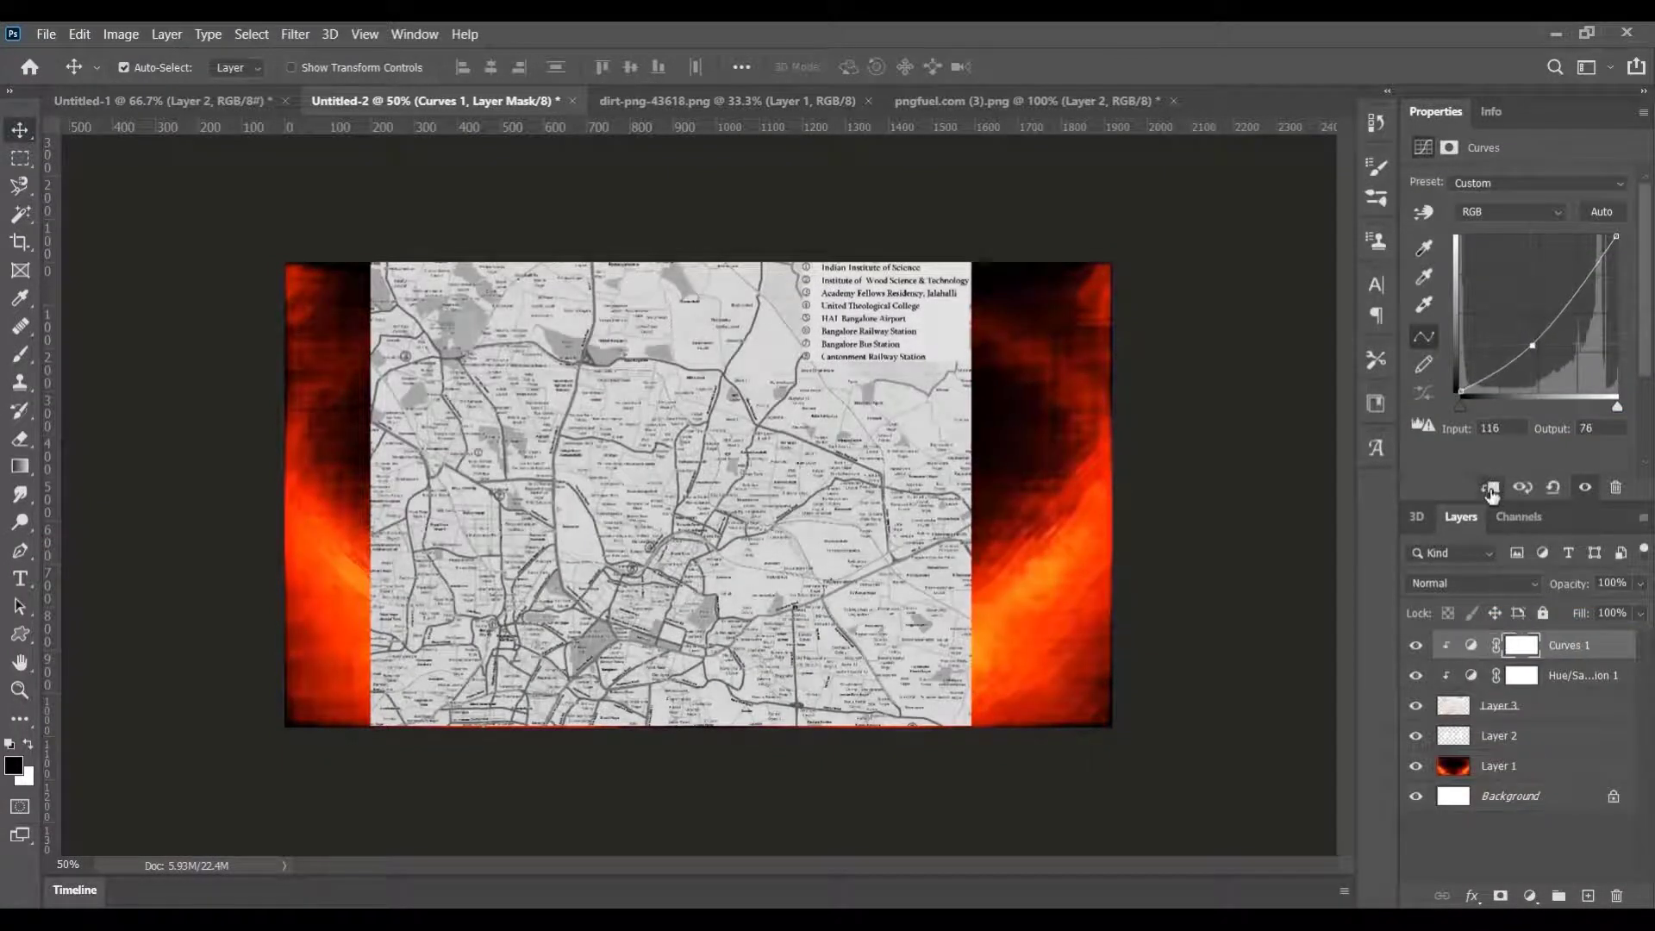
Merge the map layer with its two adjustments and clip the result to the FIR letters
key(ctrl+e)
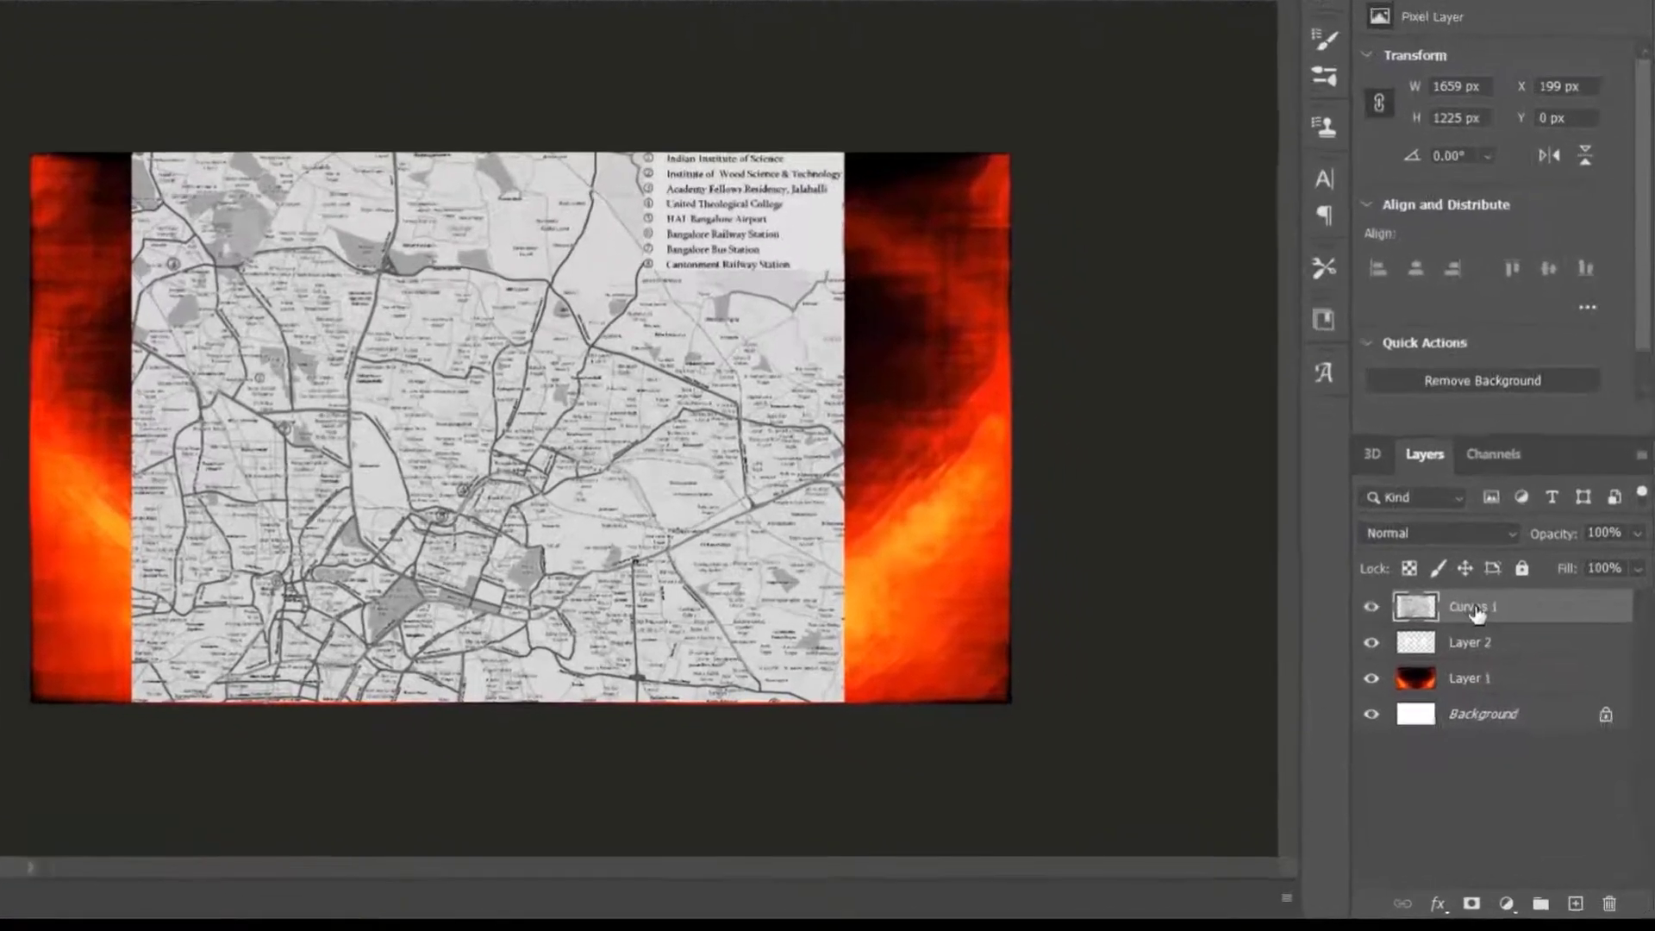
right_click(1437, 649)
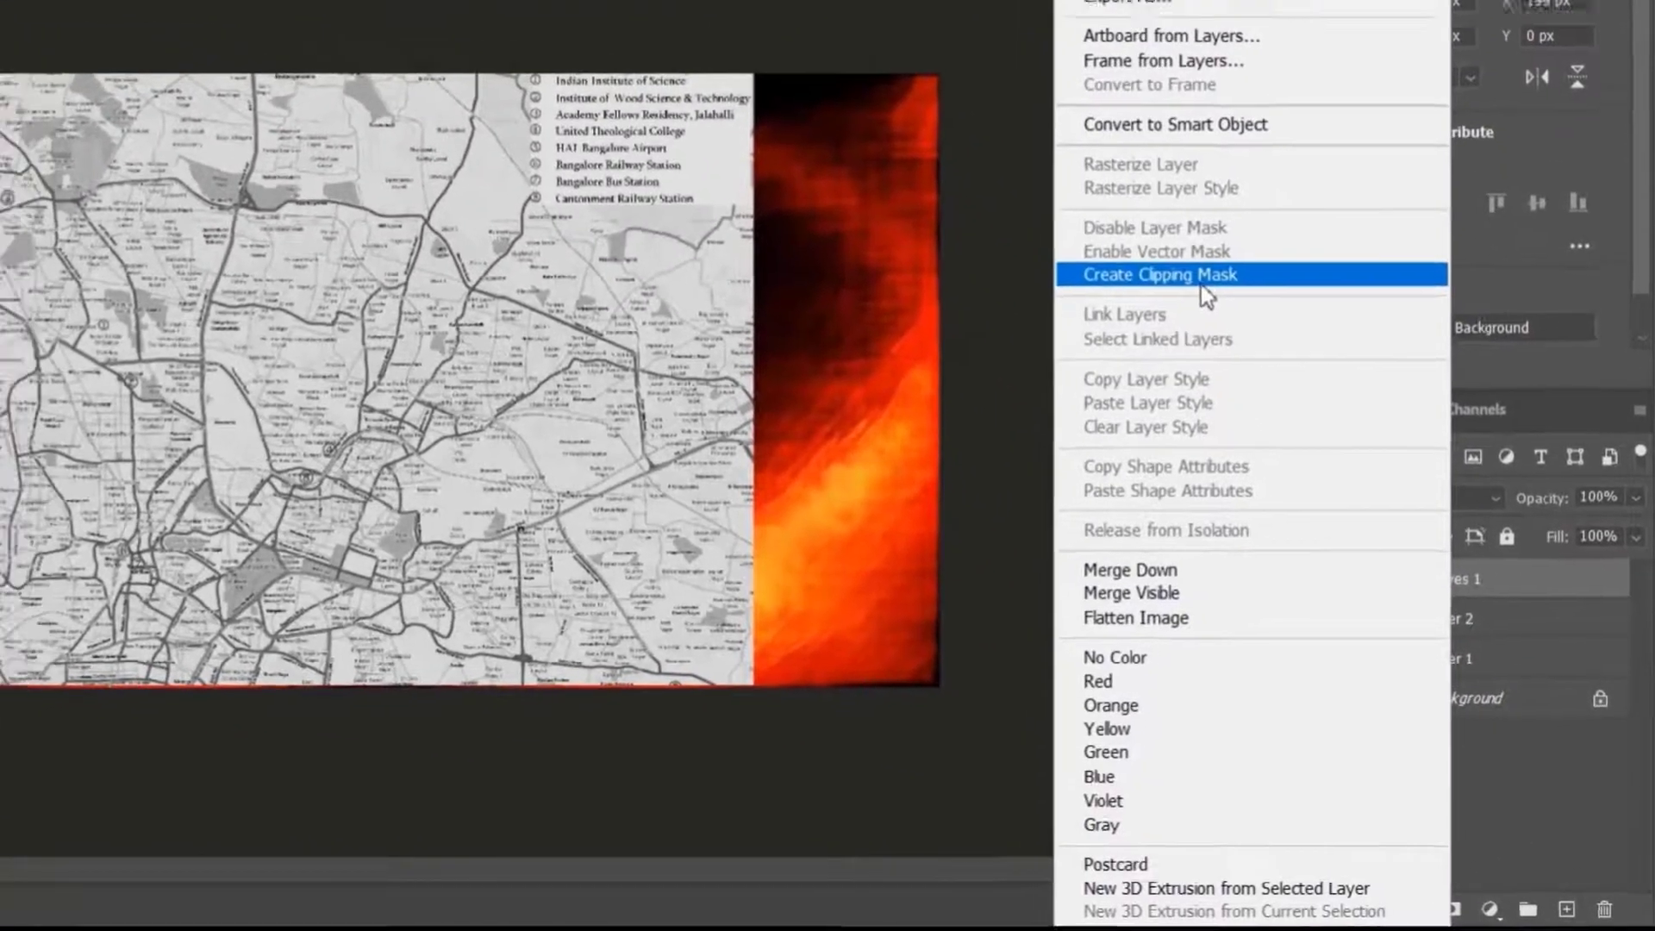
click(1201, 284)
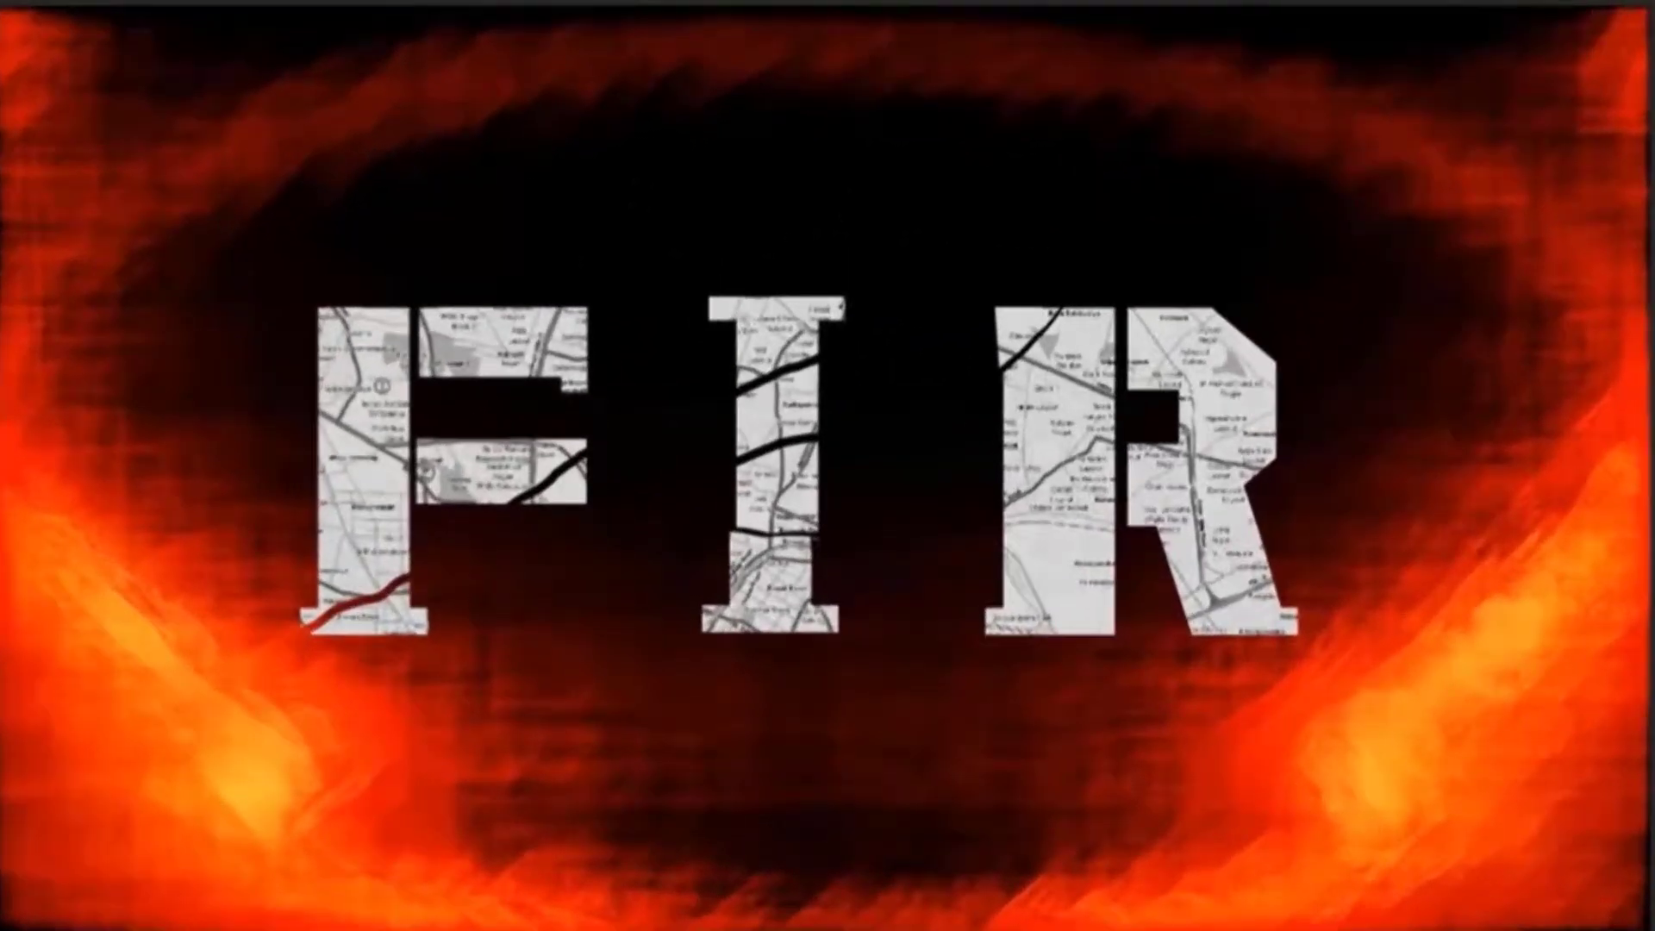
Scale the clipped map to 1382 by 1020 px and position it to cover all three letters
key(ctrl+t)
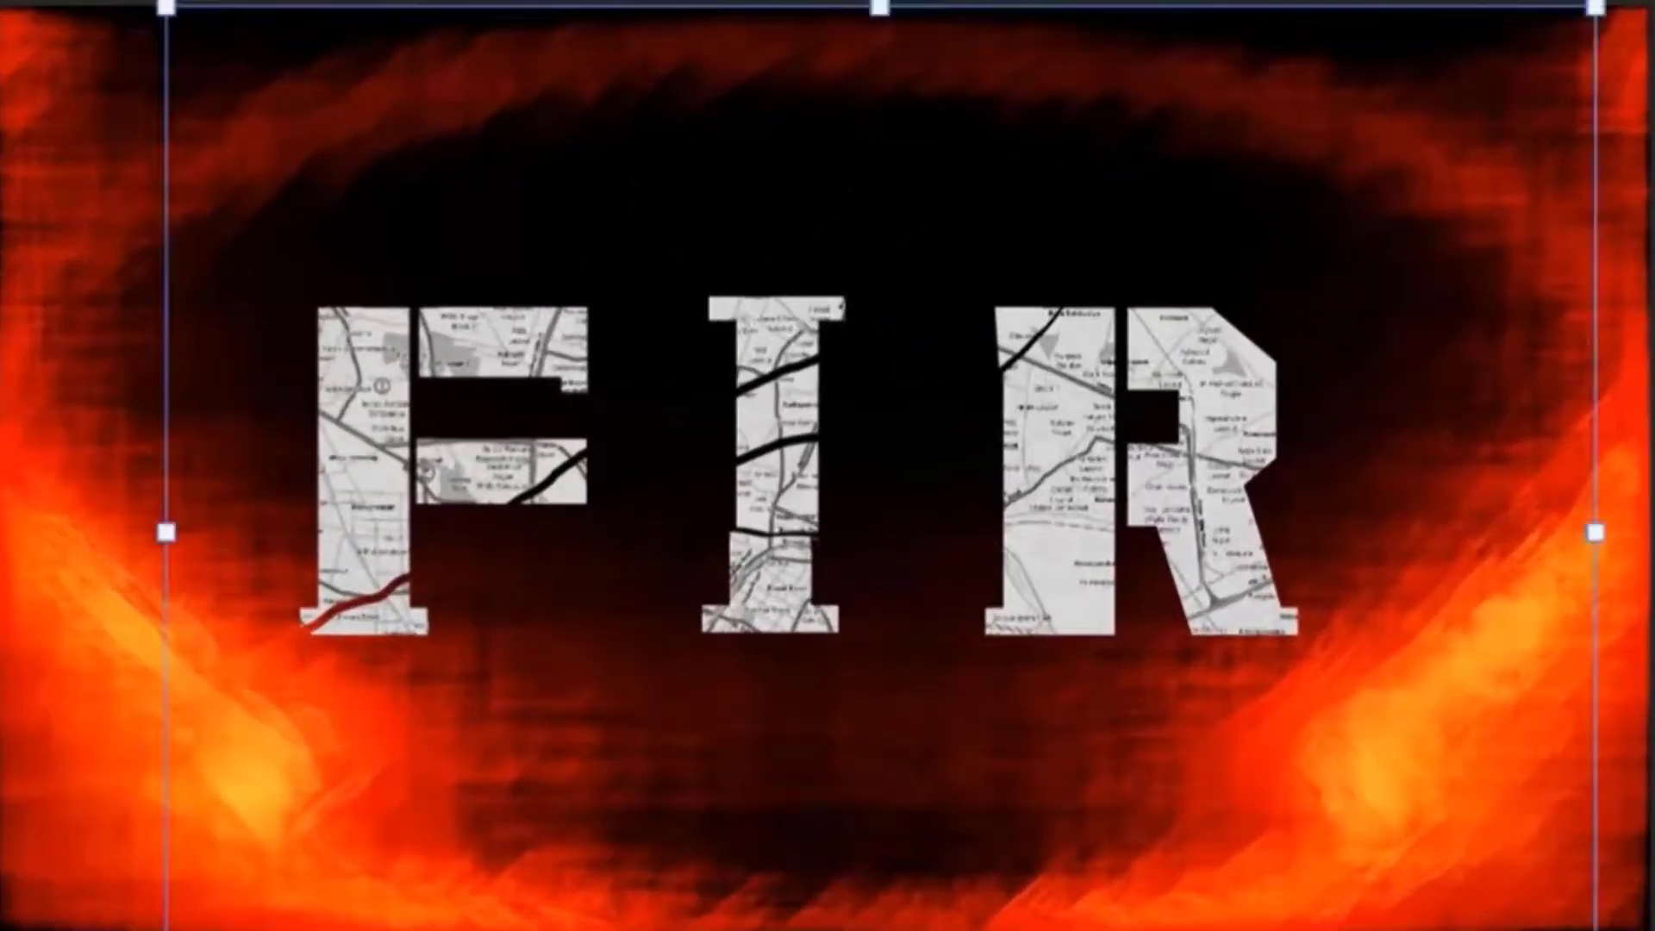
drag(1596, 9, 1200, 288)
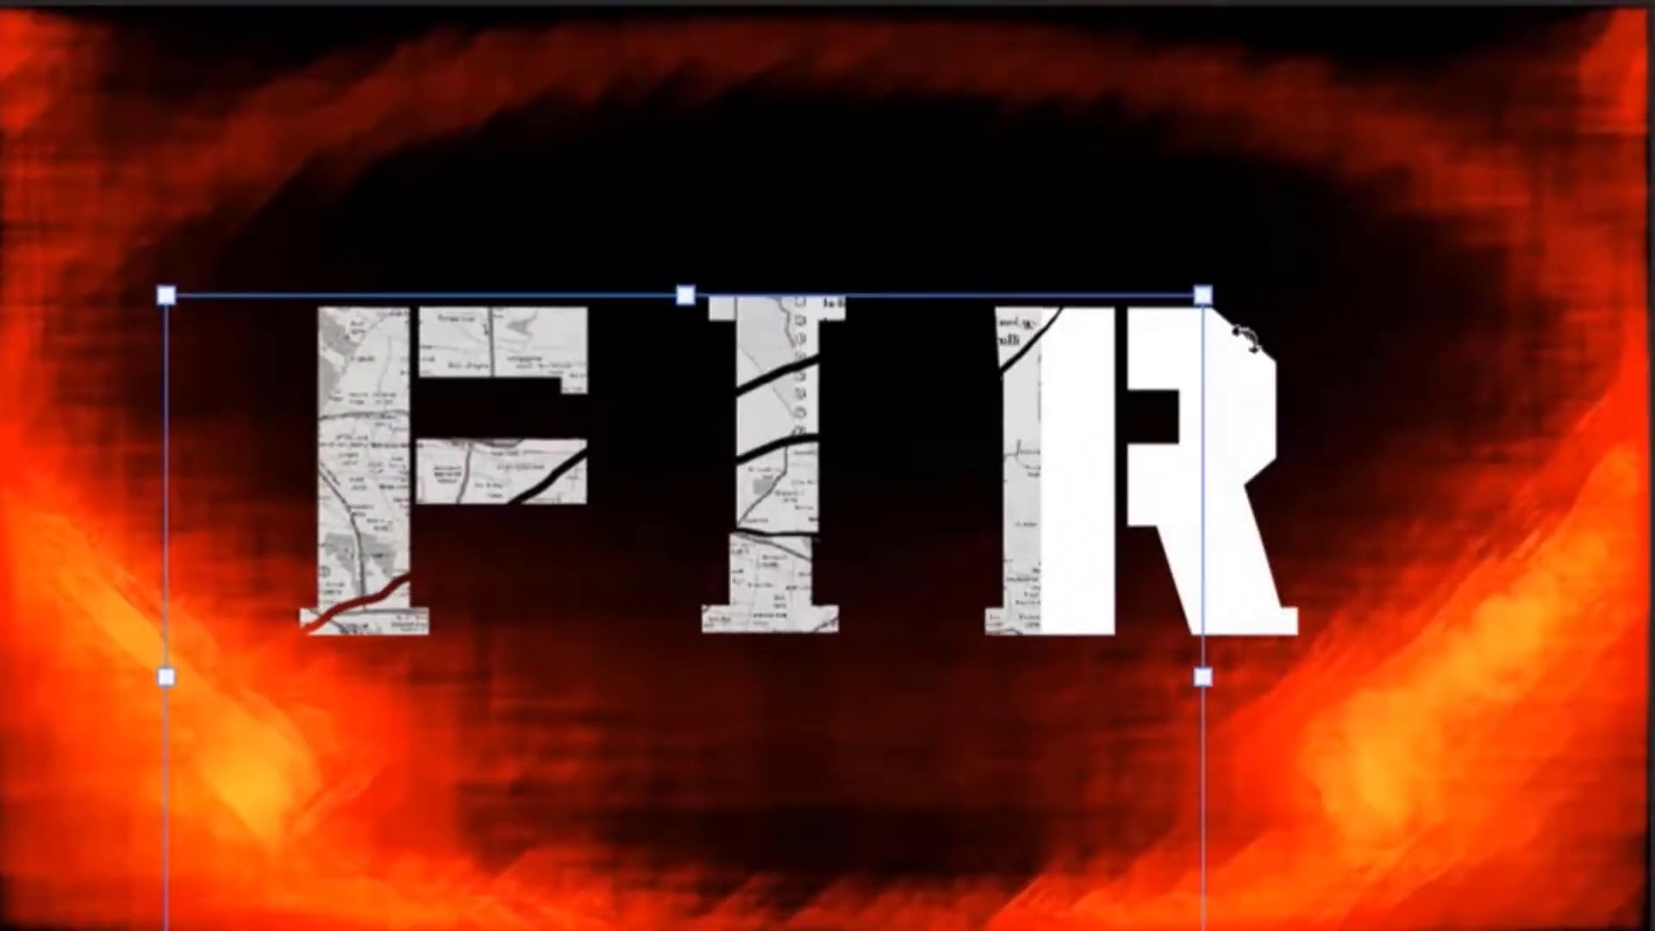
drag(965, 578, 1093, 473)
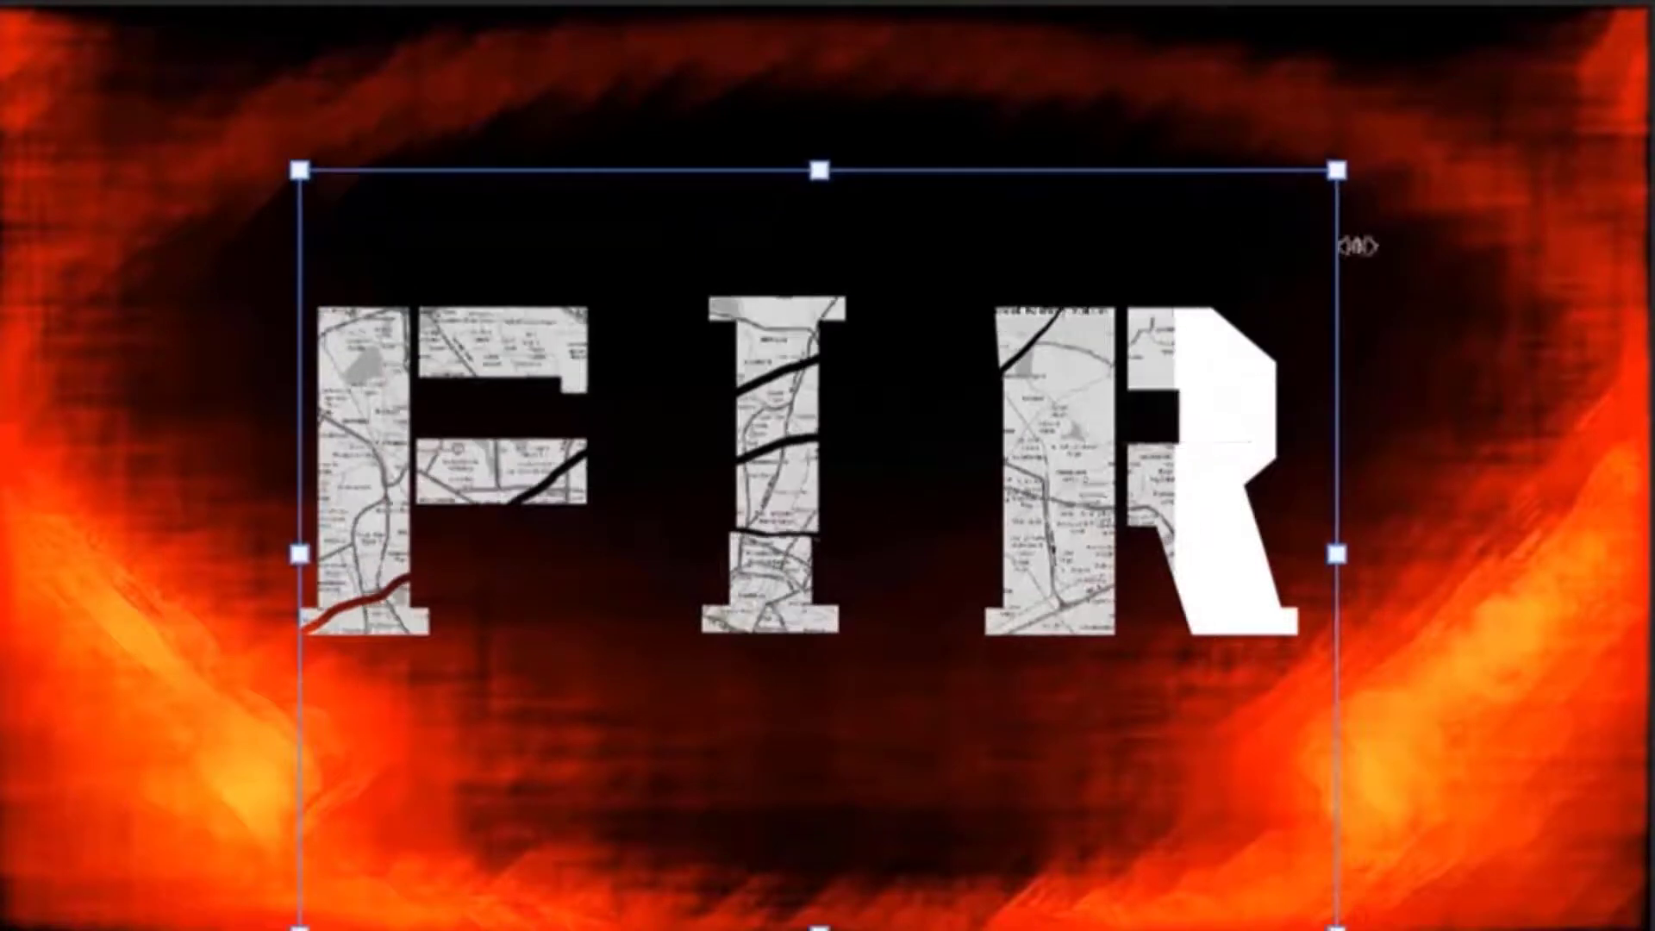
drag(1341, 167, 1510, 75)
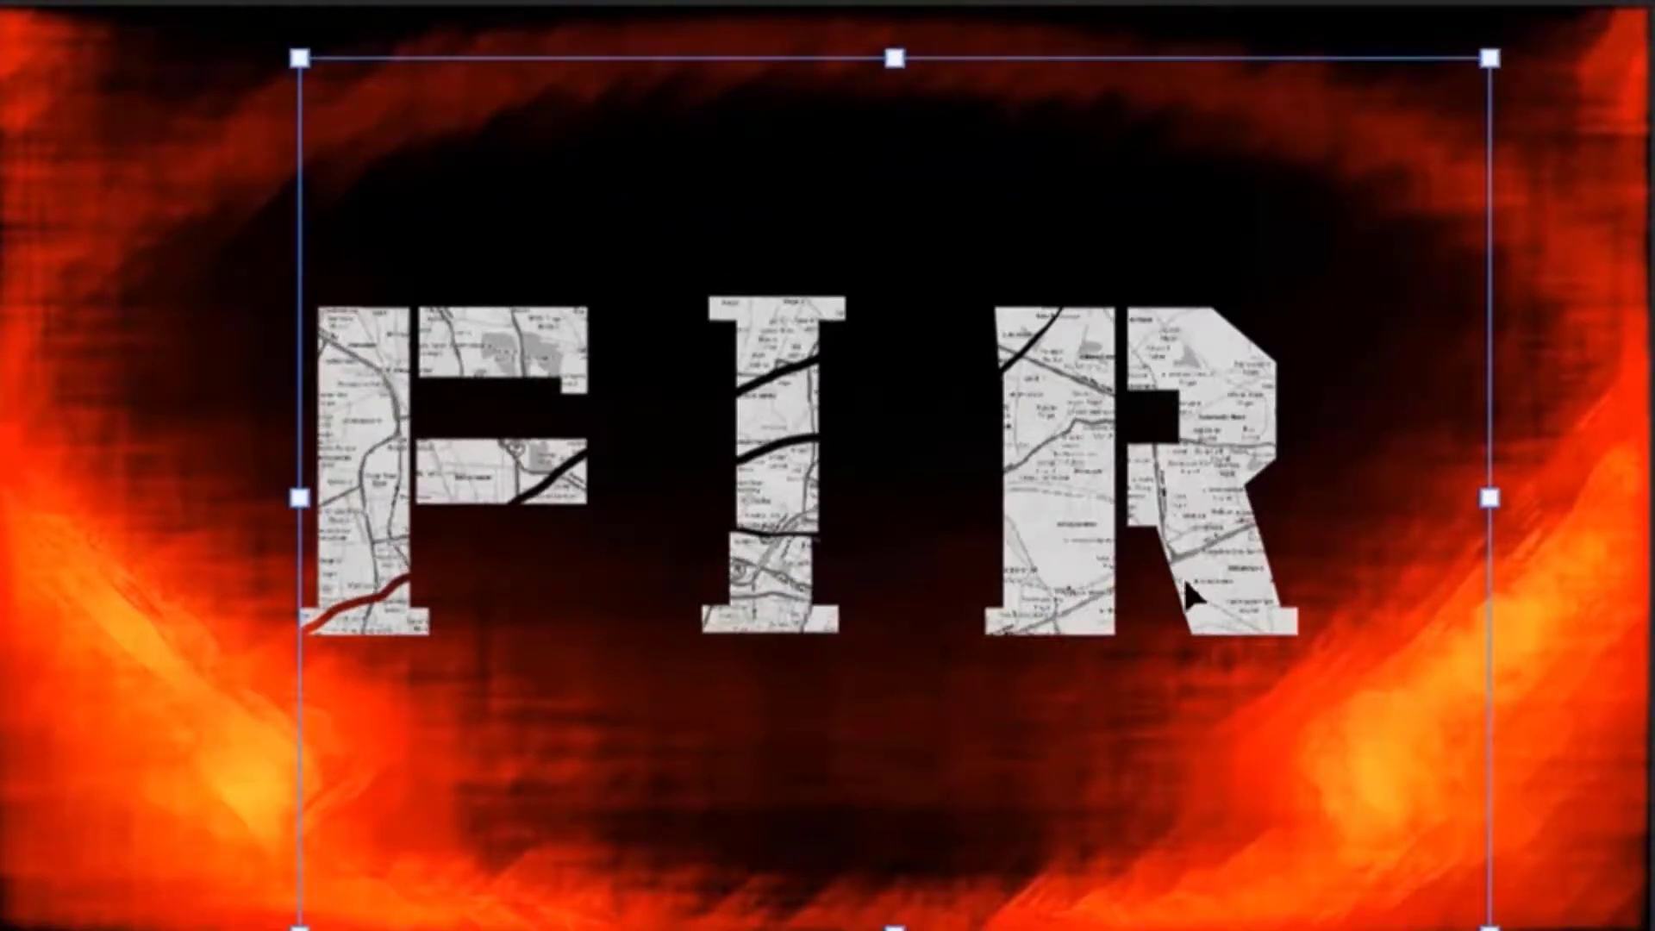
key(Return)
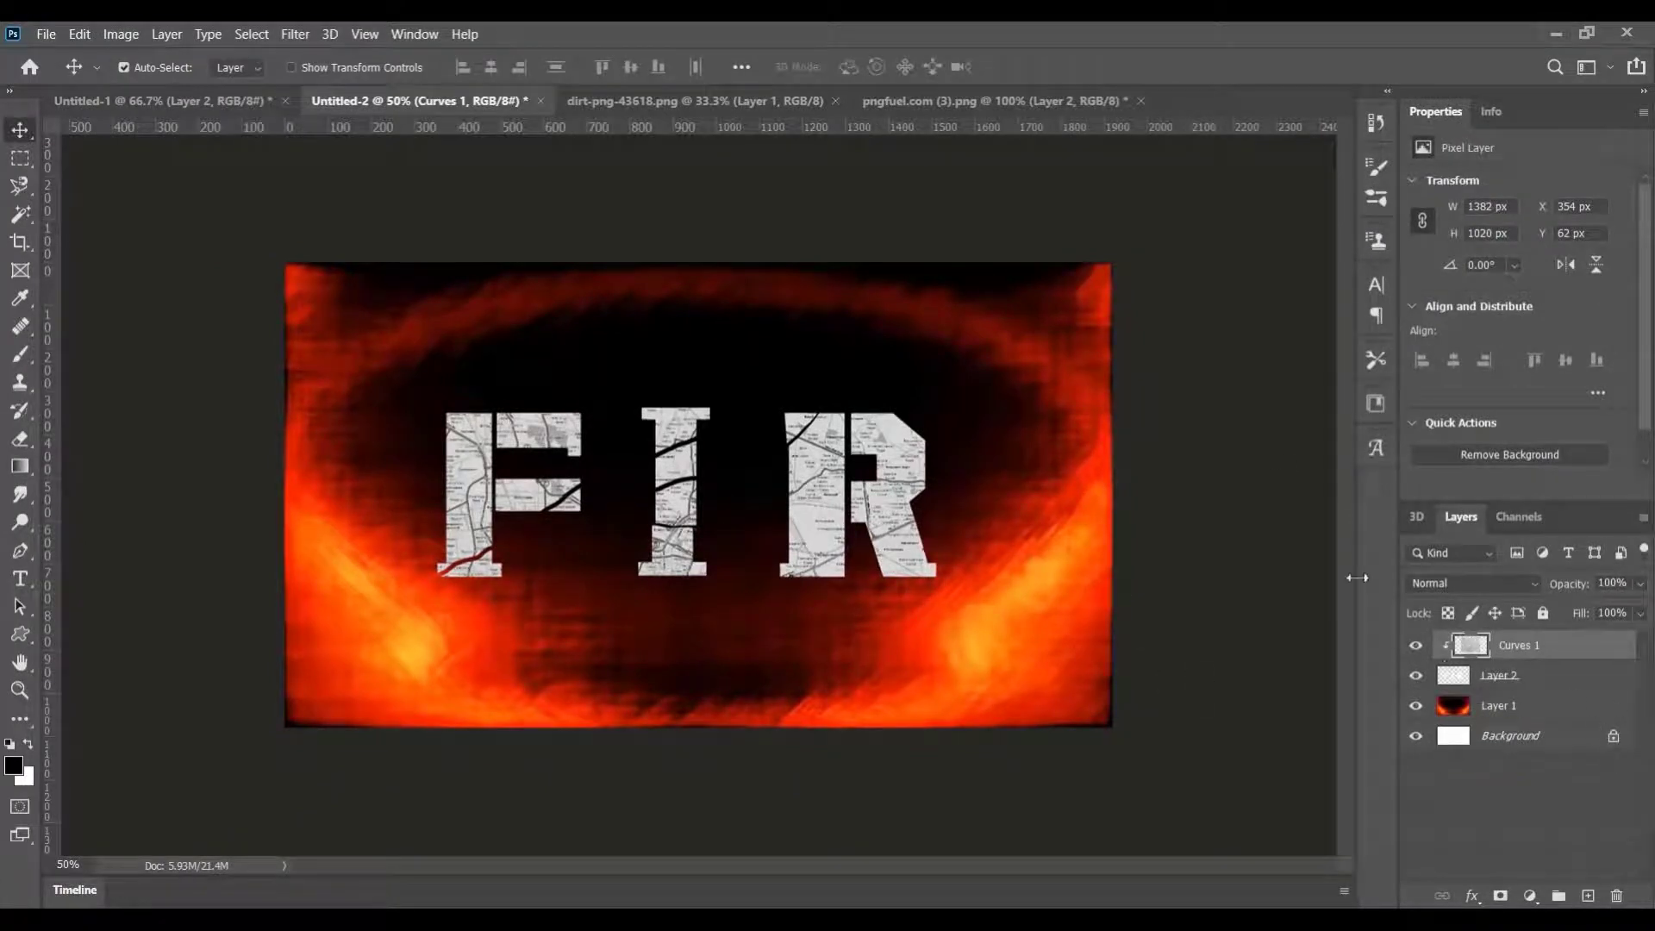
Delete the map layer from pngfuel.com (3).png and bring its dirt splatter layer into the Untitled-2 design
click(1002, 98)
key(Delete)
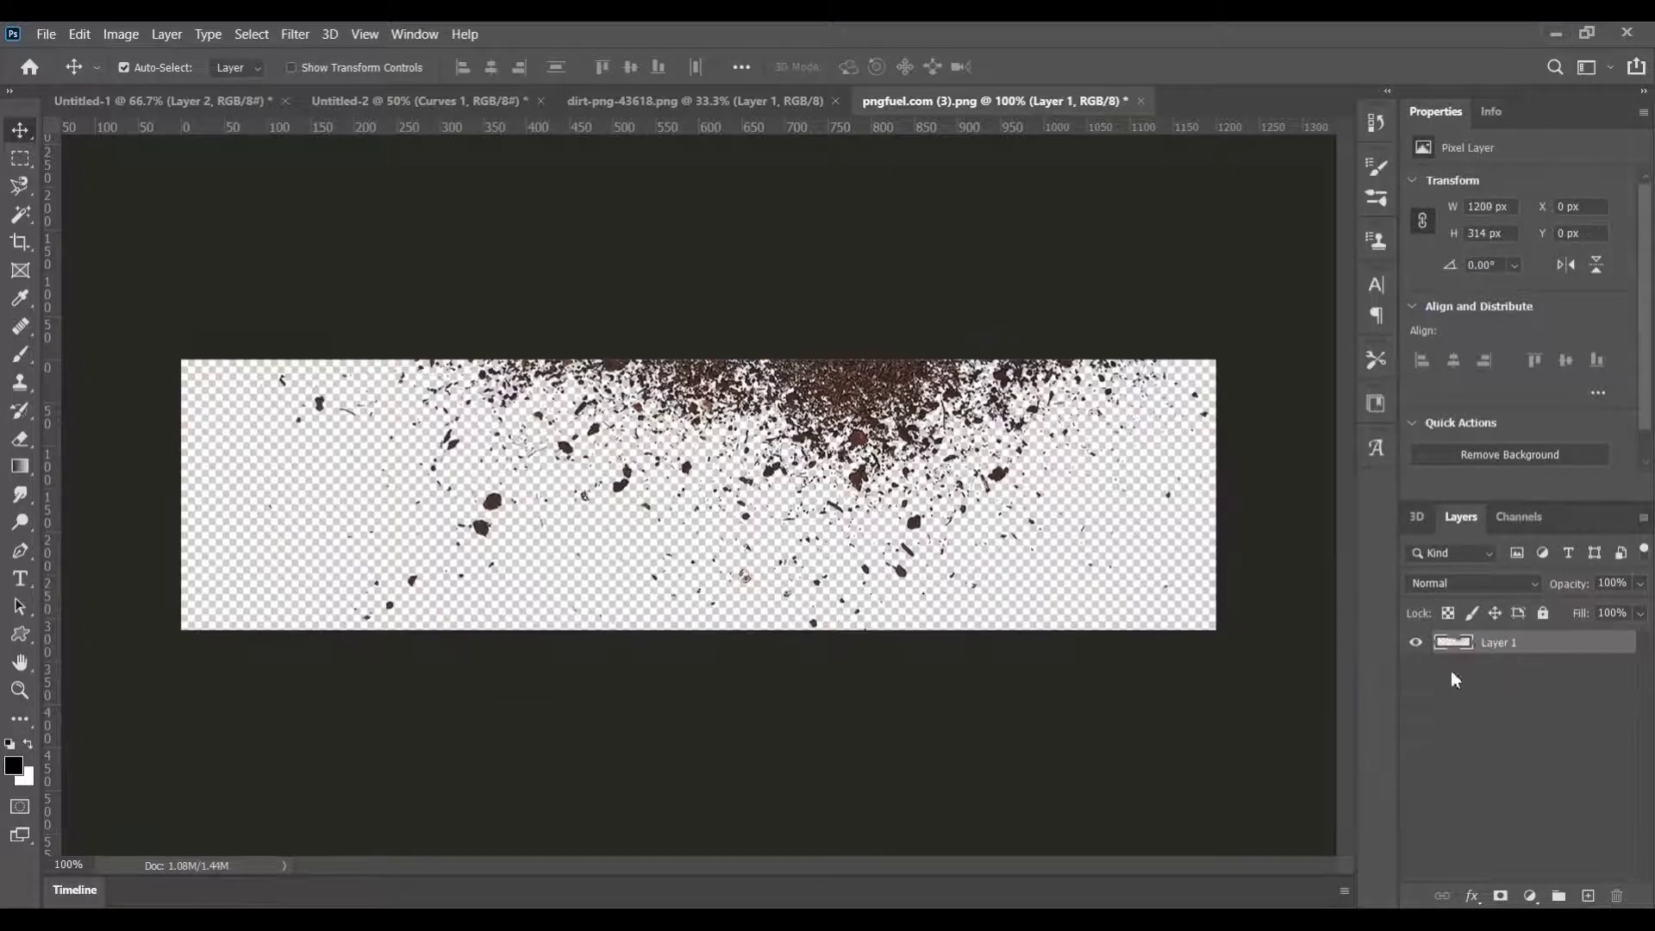
drag(866, 396, 388, 392)
Rotate the splatter upright, fit it along the left edge of the F and clip it to the letters
key(ctrl+t)
drag(624, 441, 406, 168)
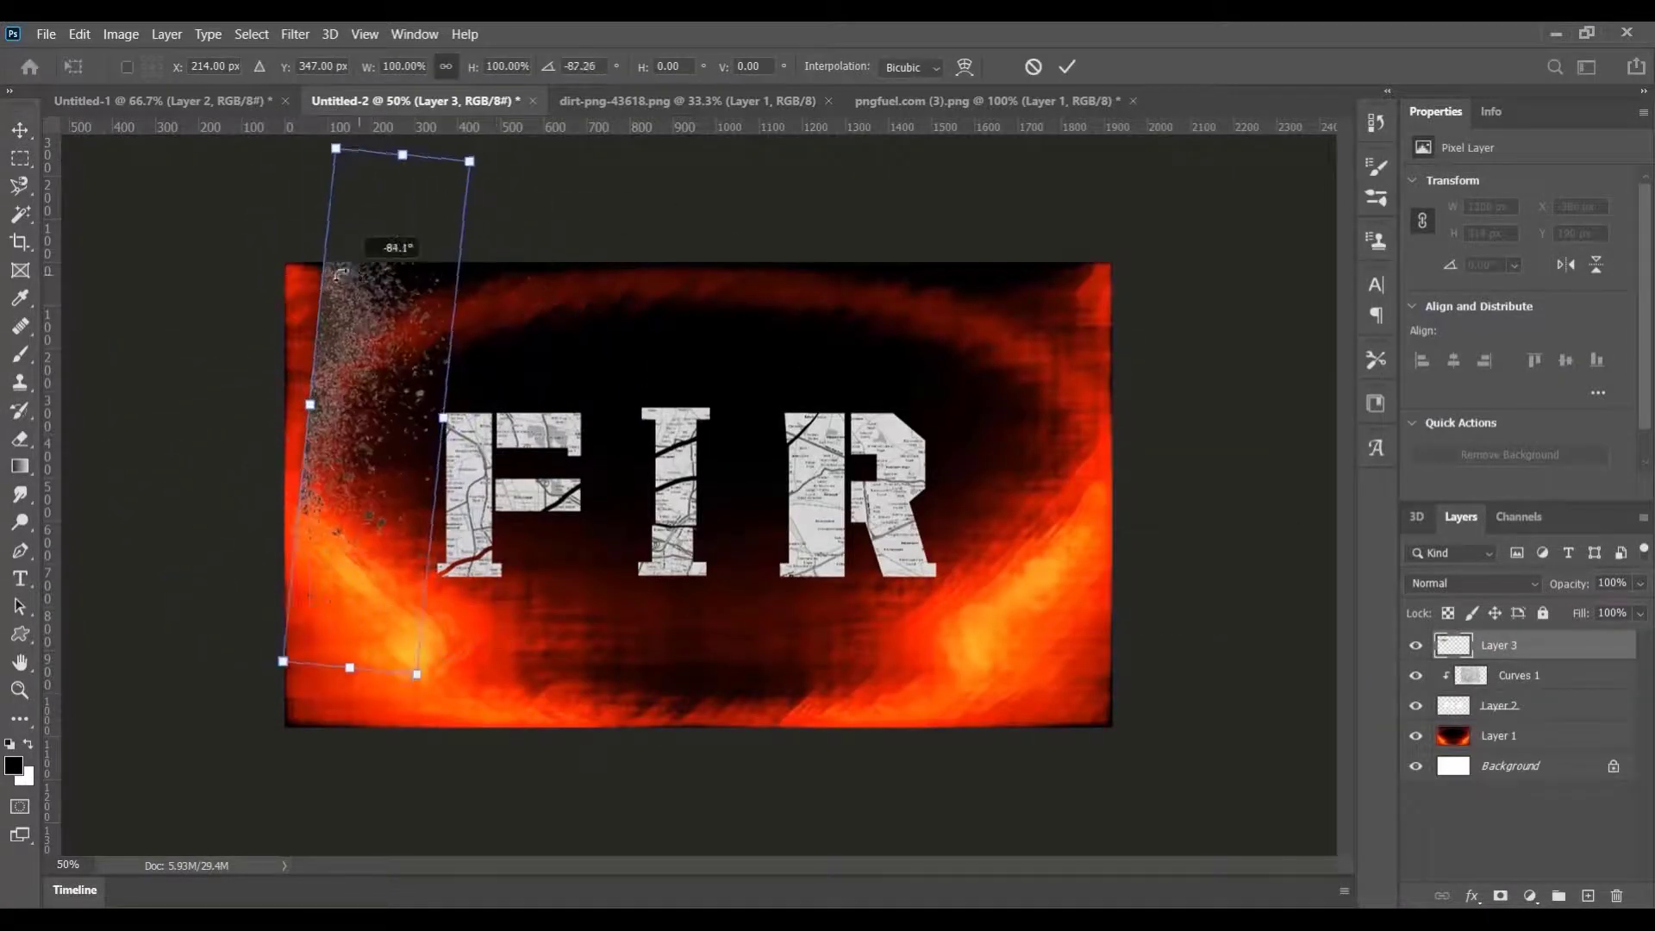
drag(329, 222, 422, 336)
drag(403, 261, 456, 469)
drag(476, 579, 463, 483)
key(Return)
right_click(1482, 646)
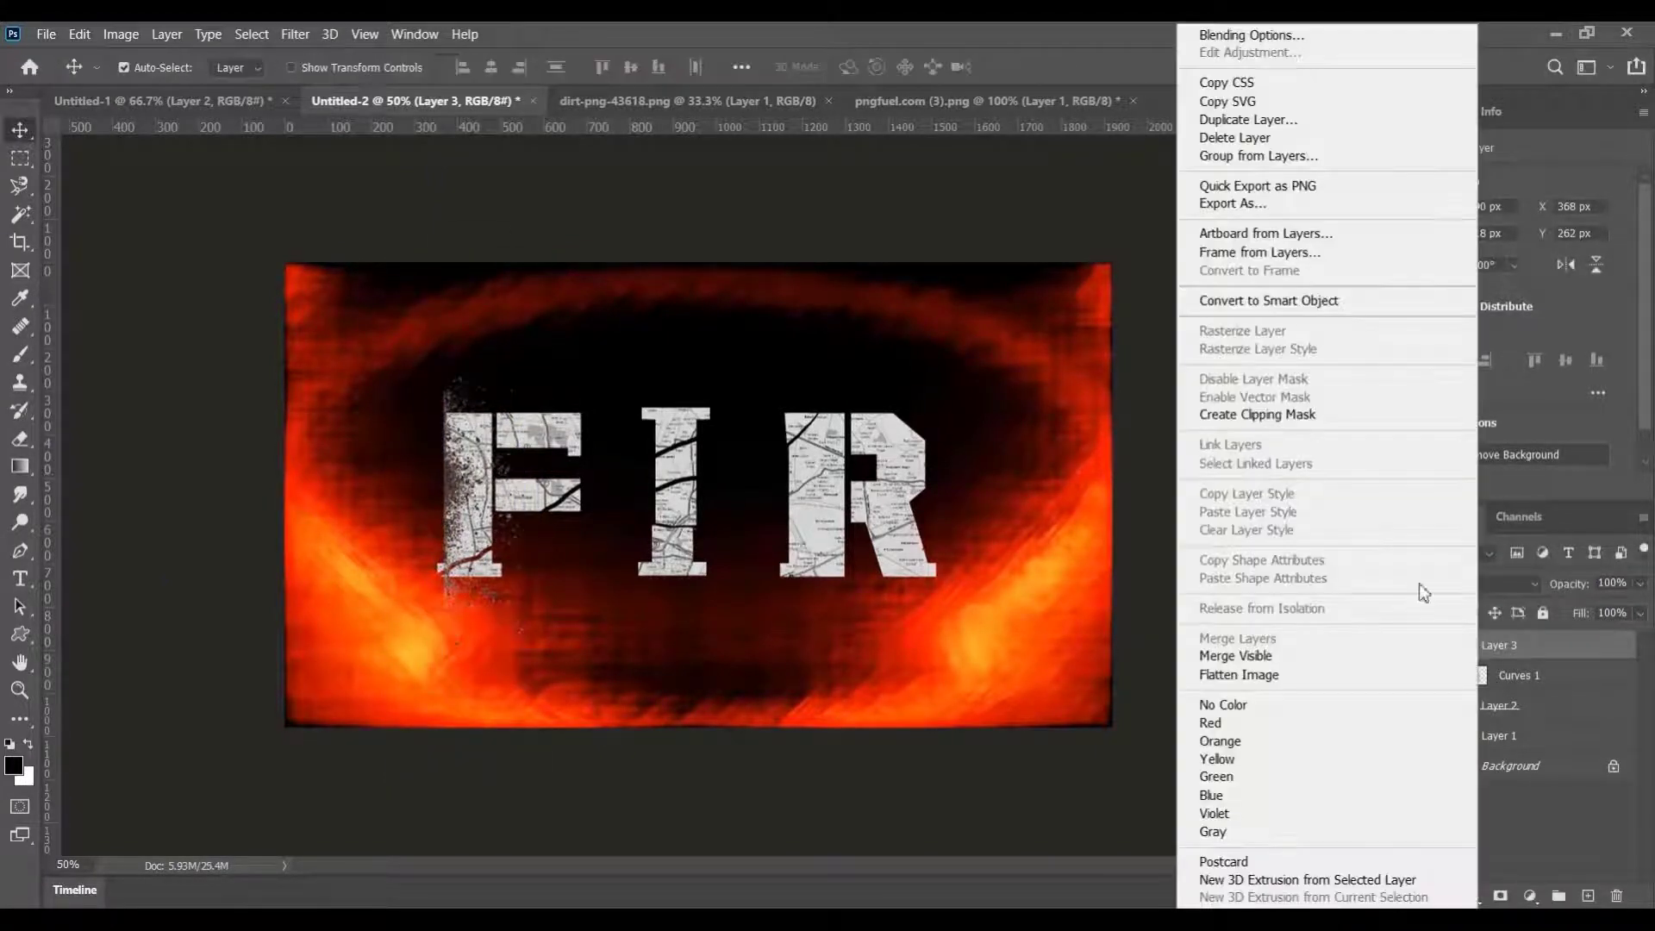
click(1357, 416)
Fully desaturate the splatter on the F and lower its lightness with Hue/Saturation
key(ctrl+u)
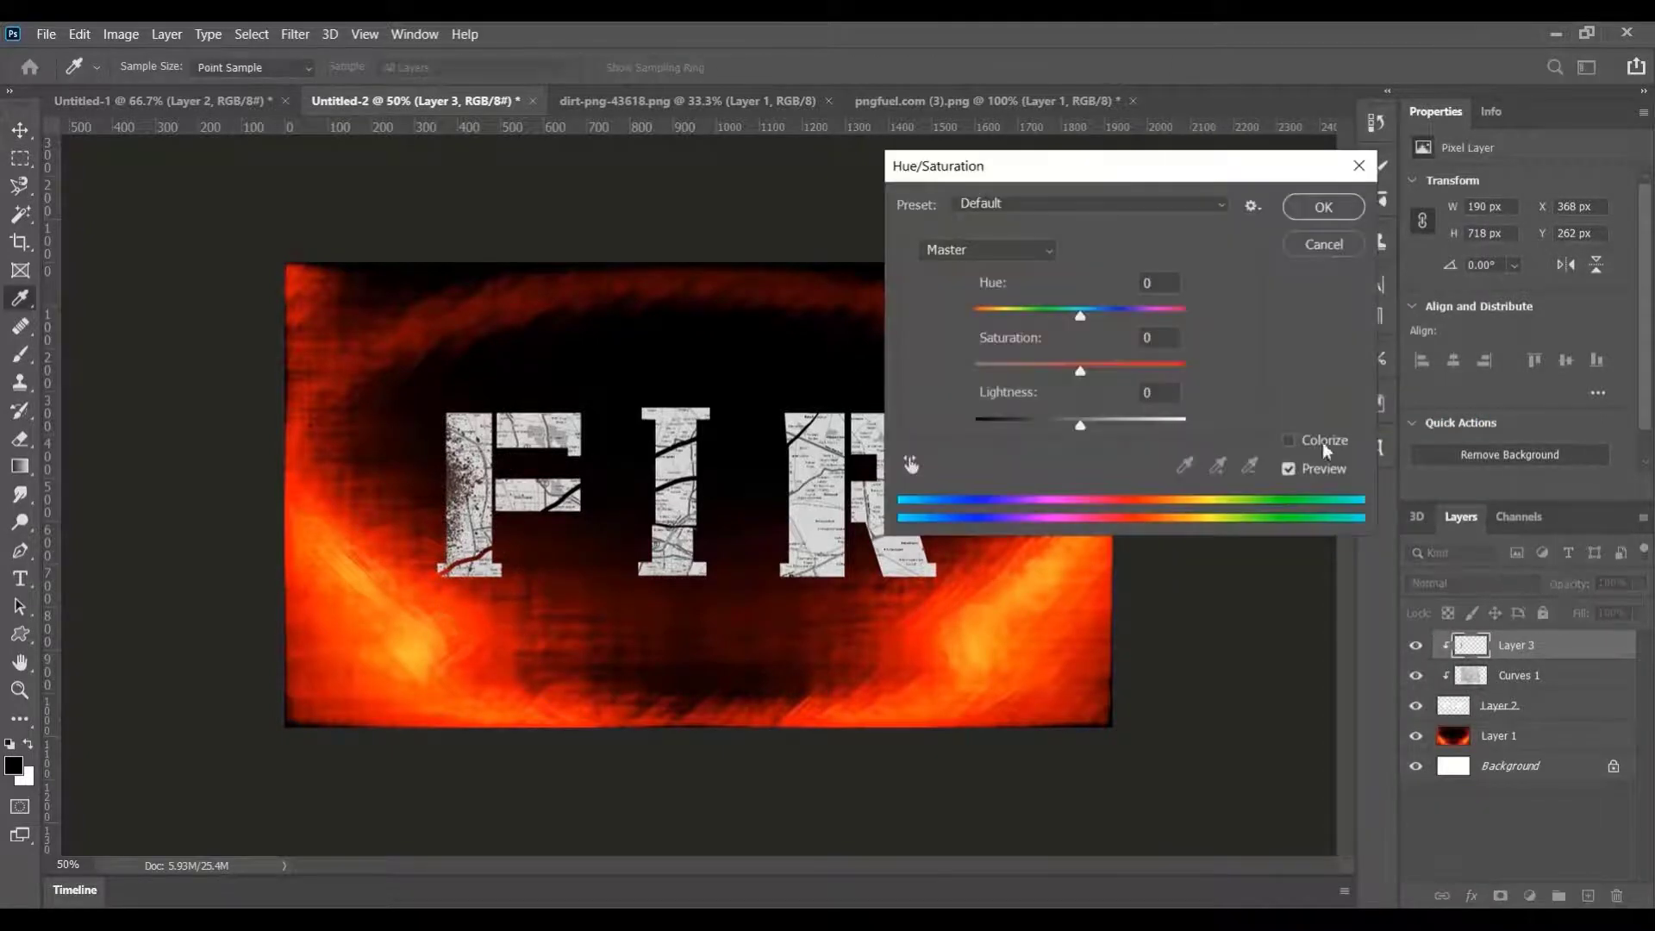
drag(1080, 371, 949, 367)
drag(1080, 423, 1054, 422)
click(1336, 208)
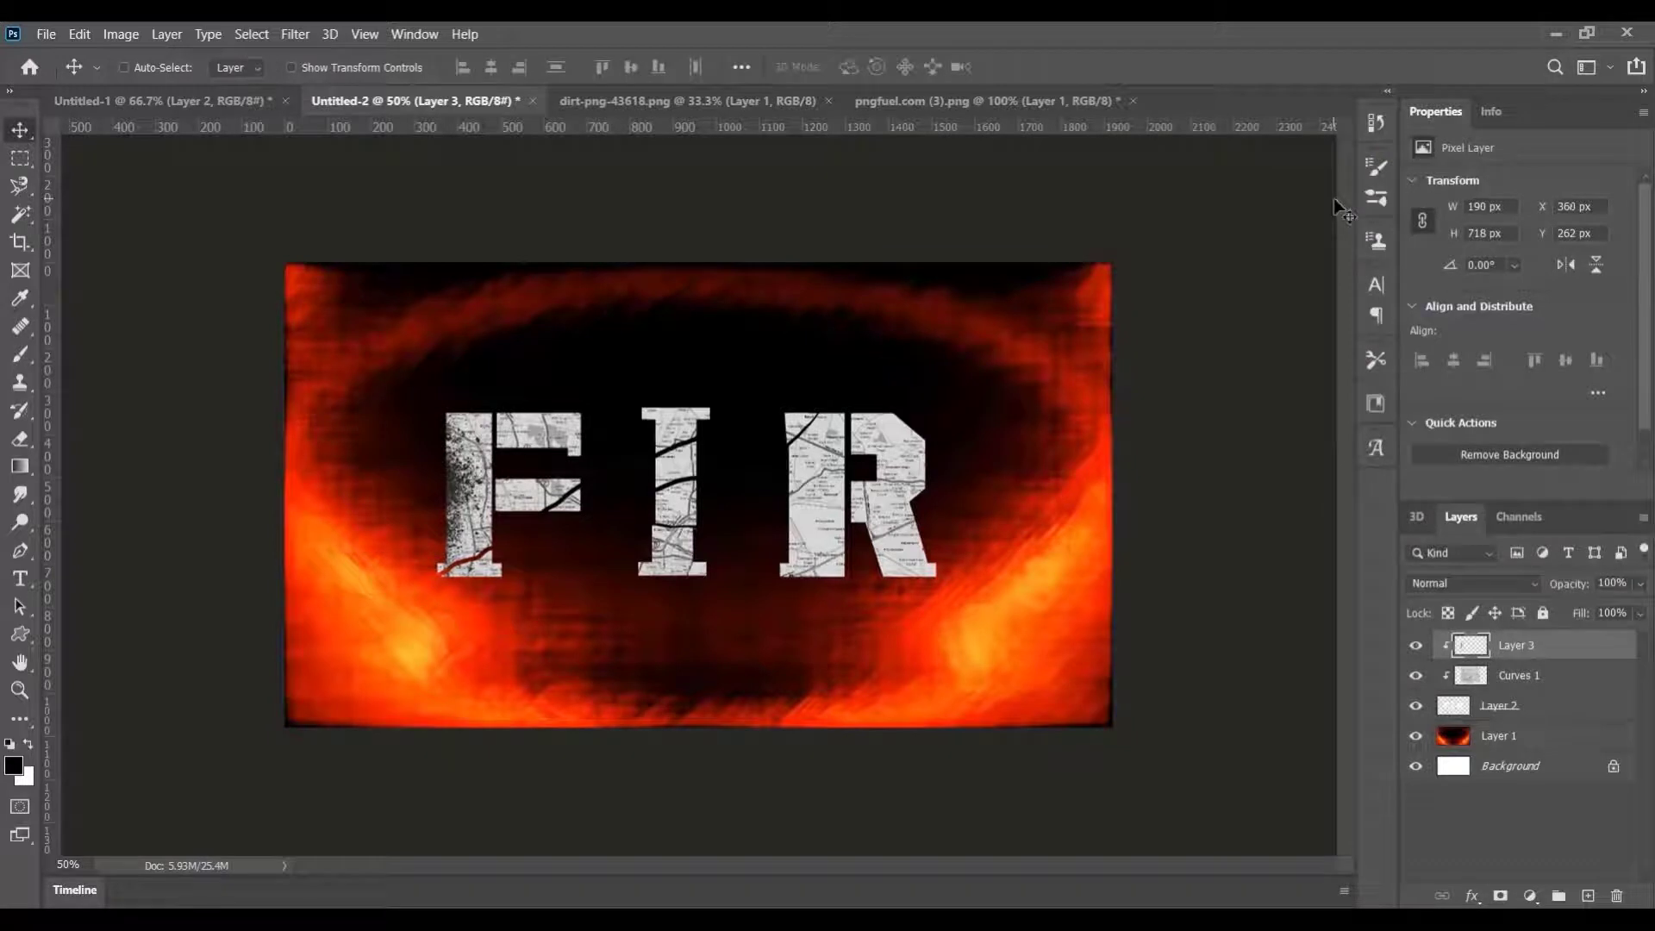
Duplicate the splatter, rotate it to -90.18° and stretch it to 131.49% height along the bases of the I and R, clipped to the letters
key(ctrl+j)
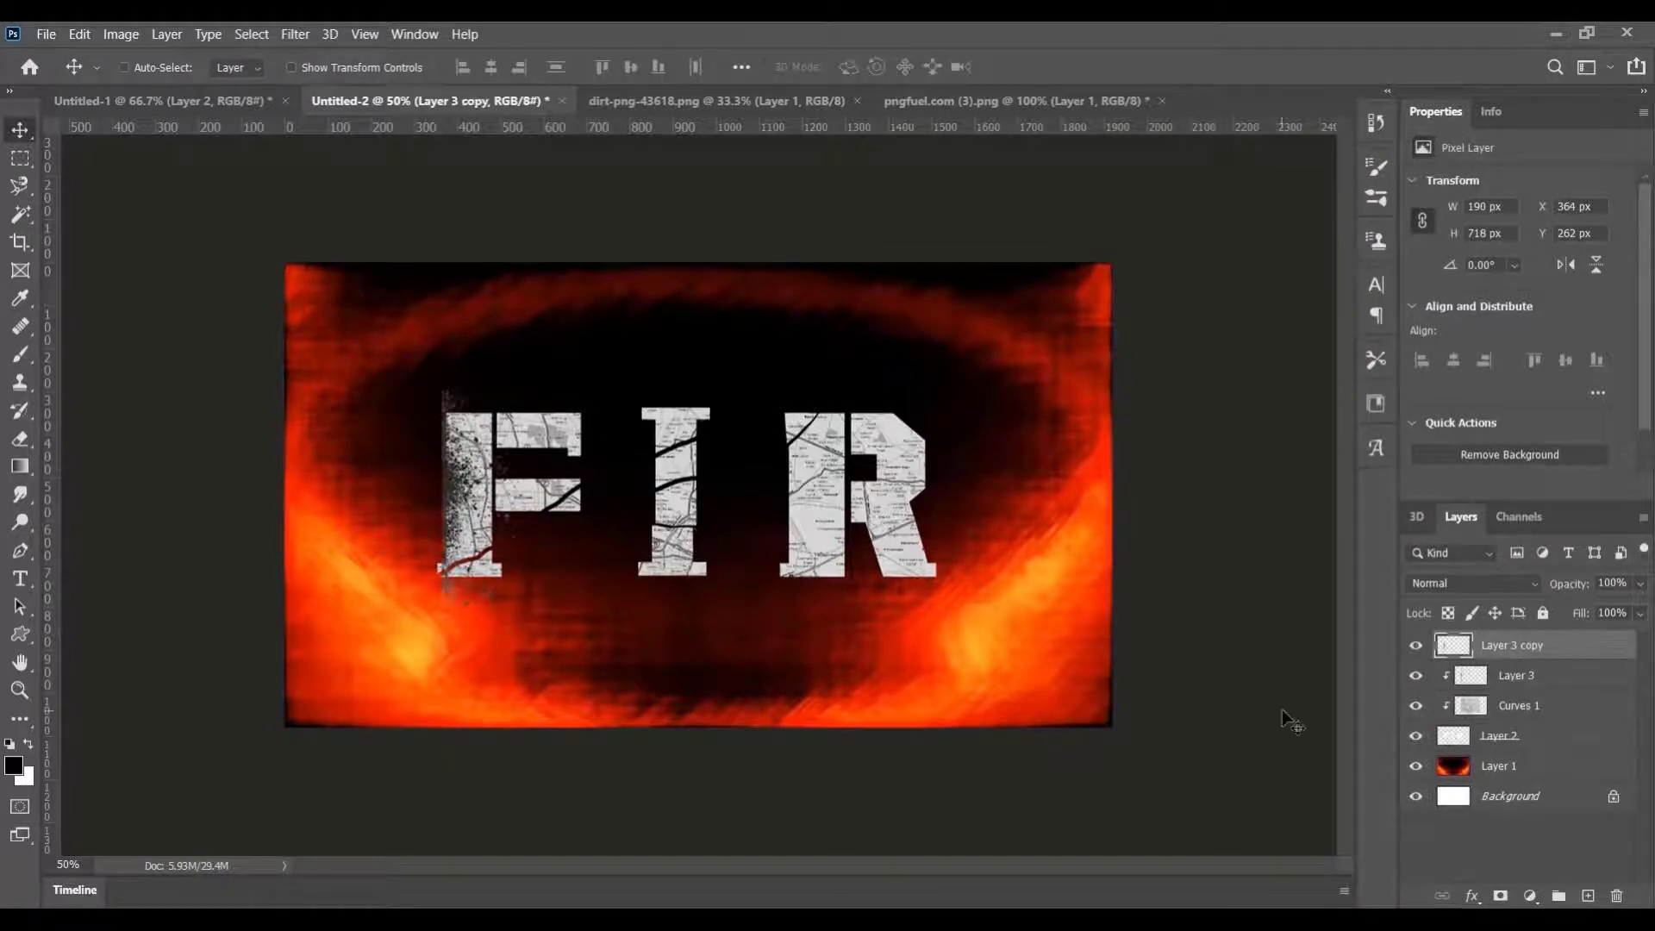
key(ctrl+t)
drag(500, 632, 816, 672)
drag(988, 665, 894, 379)
drag(953, 584, 883, 548)
right_click(851, 569)
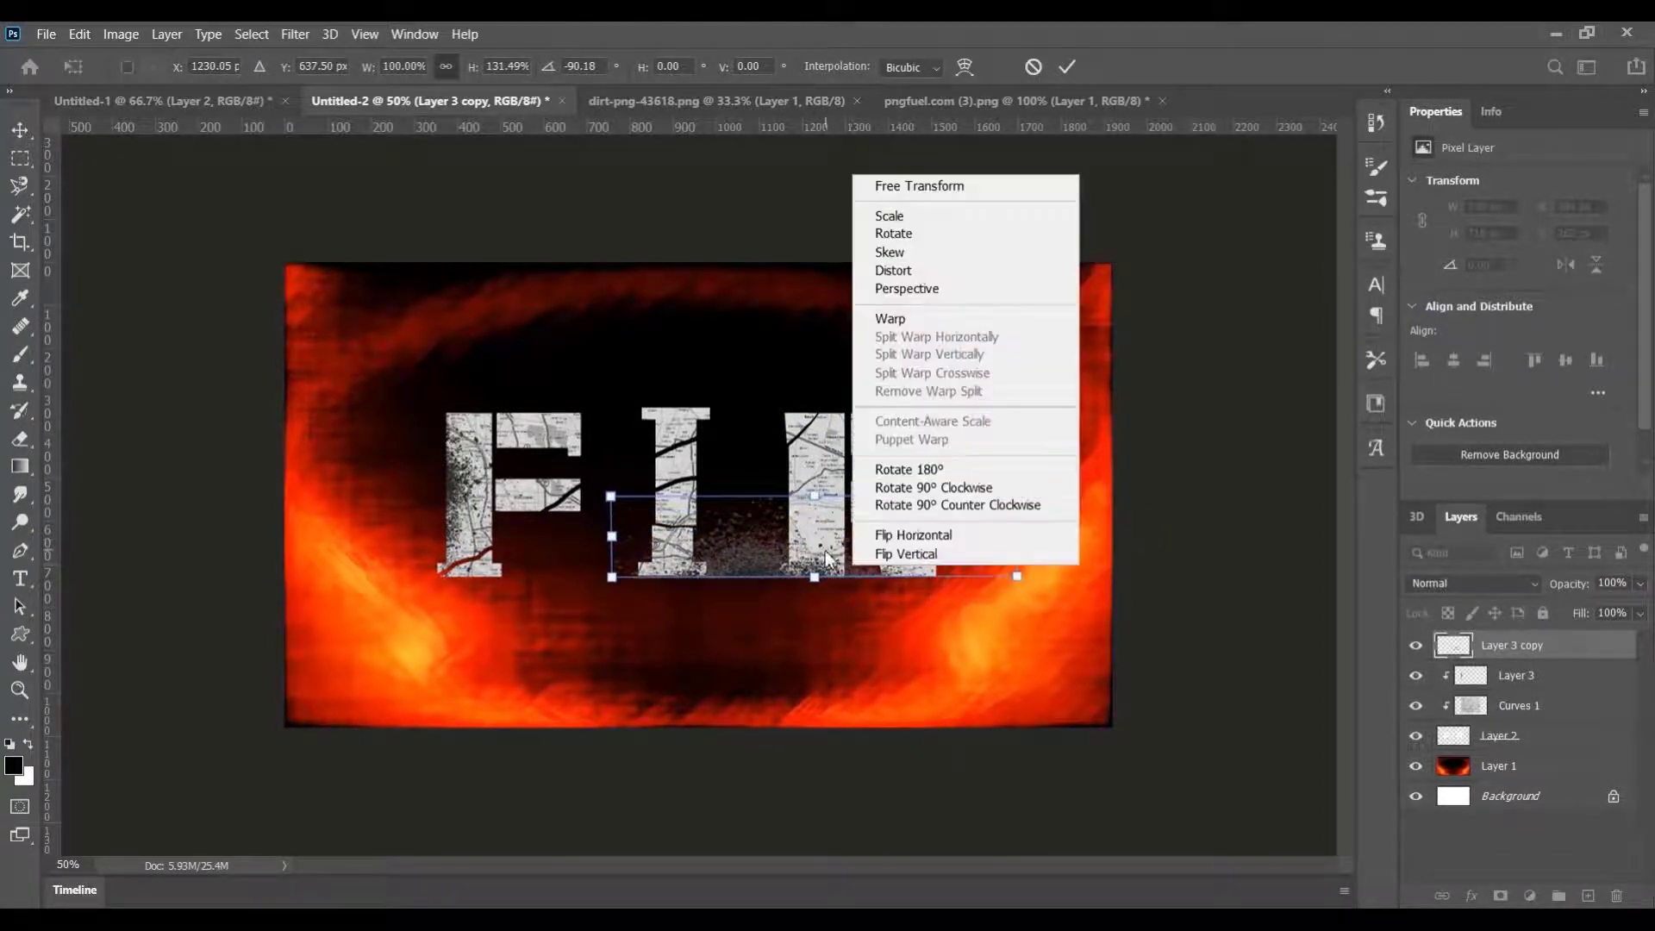
click(824, 552)
key(Return)
right_click(1556, 655)
click(1368, 417)
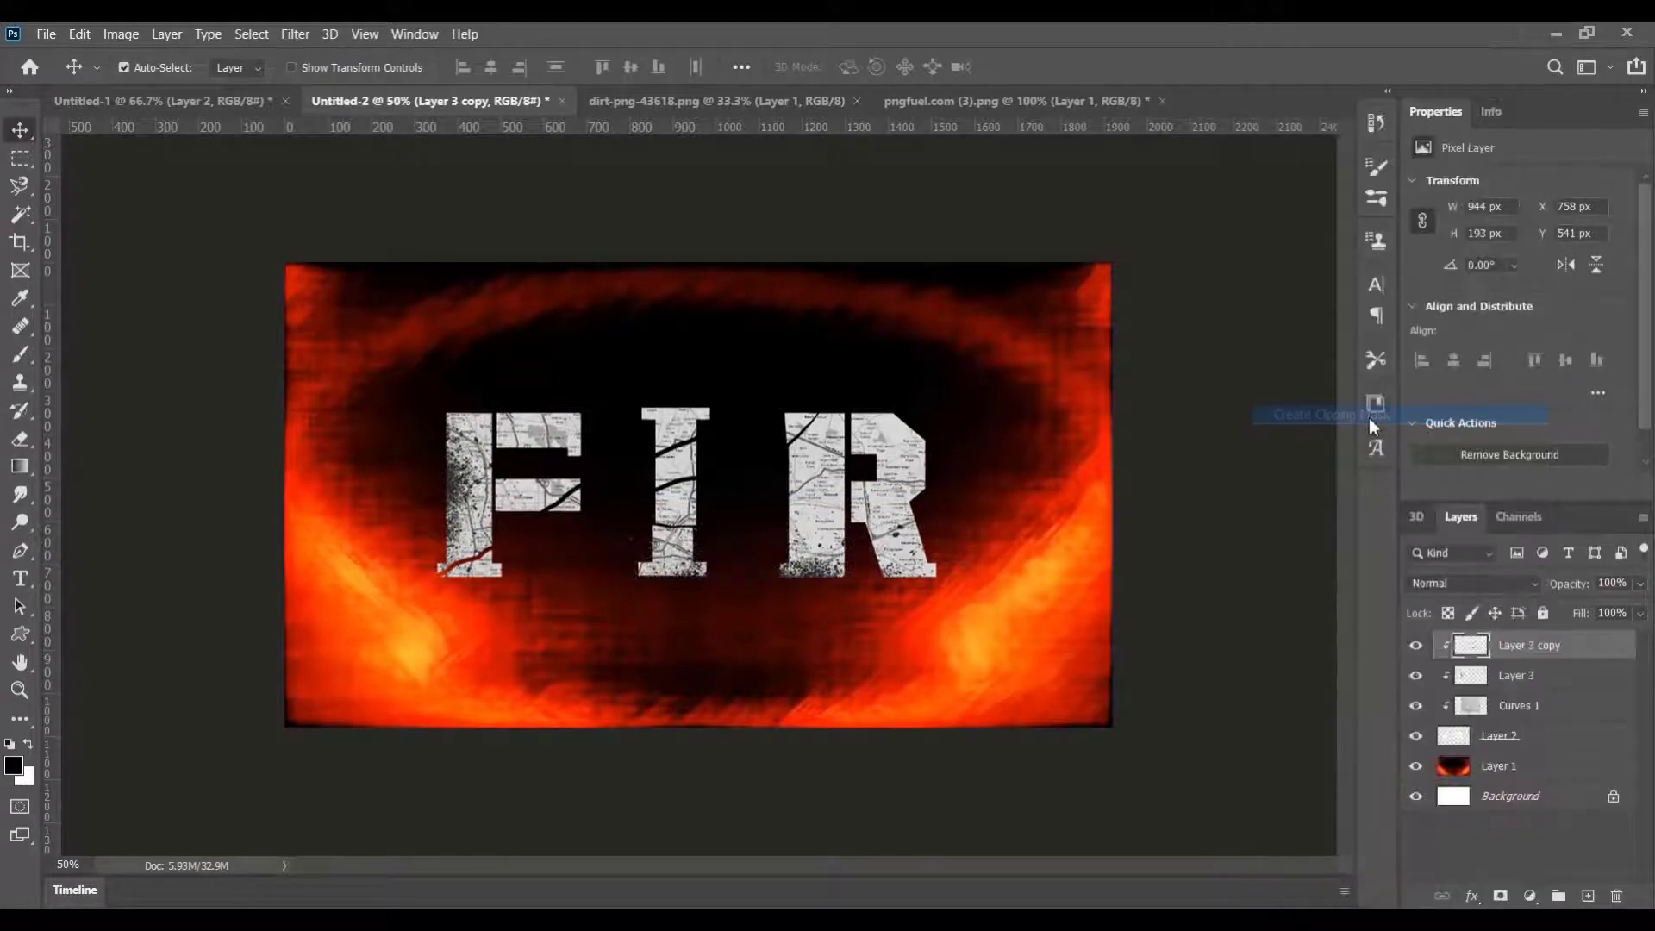
Bring the dirt texture from dirt-png-43618.png into the design, scale it to 737 by 659 px over the F and I, and clip it to the letters
click(808, 100)
drag(637, 392, 618, 431)
key(ctrl+t)
drag(954, 722, 446, 270)
drag(325, 238, 625, 559)
key(Return)
right_click(1524, 655)
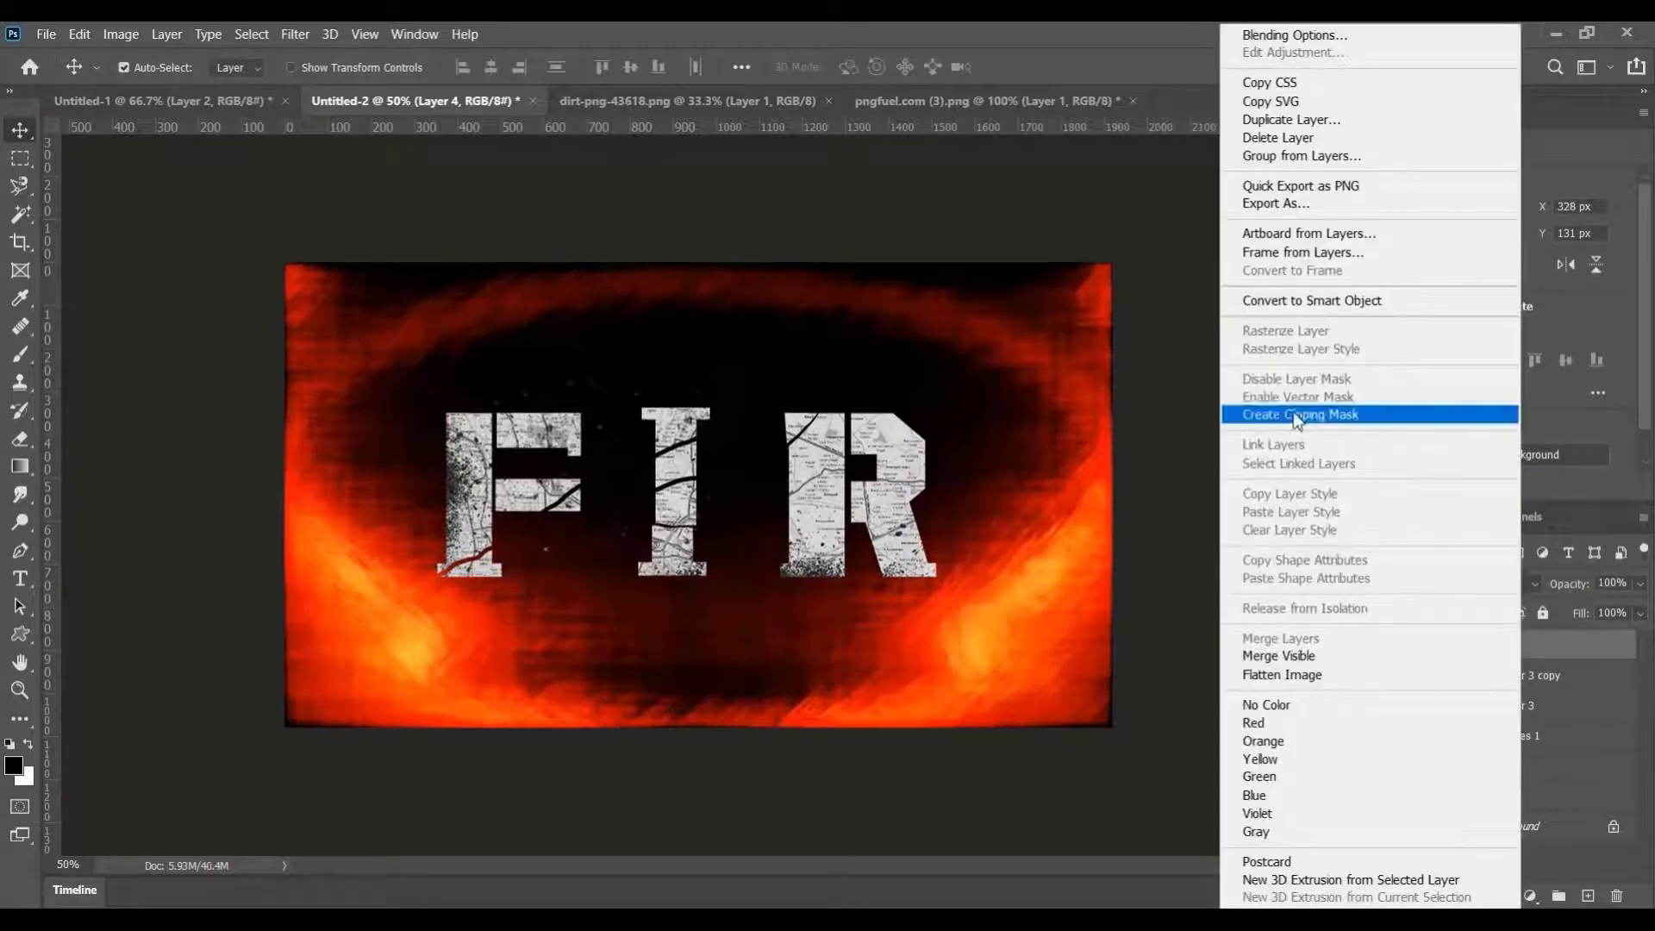
click(1295, 416)
Duplicate the dirt texture twice over the R, merge the two copies and clip them to the letters
key(ctrl+j)
drag(661, 465, 921, 472)
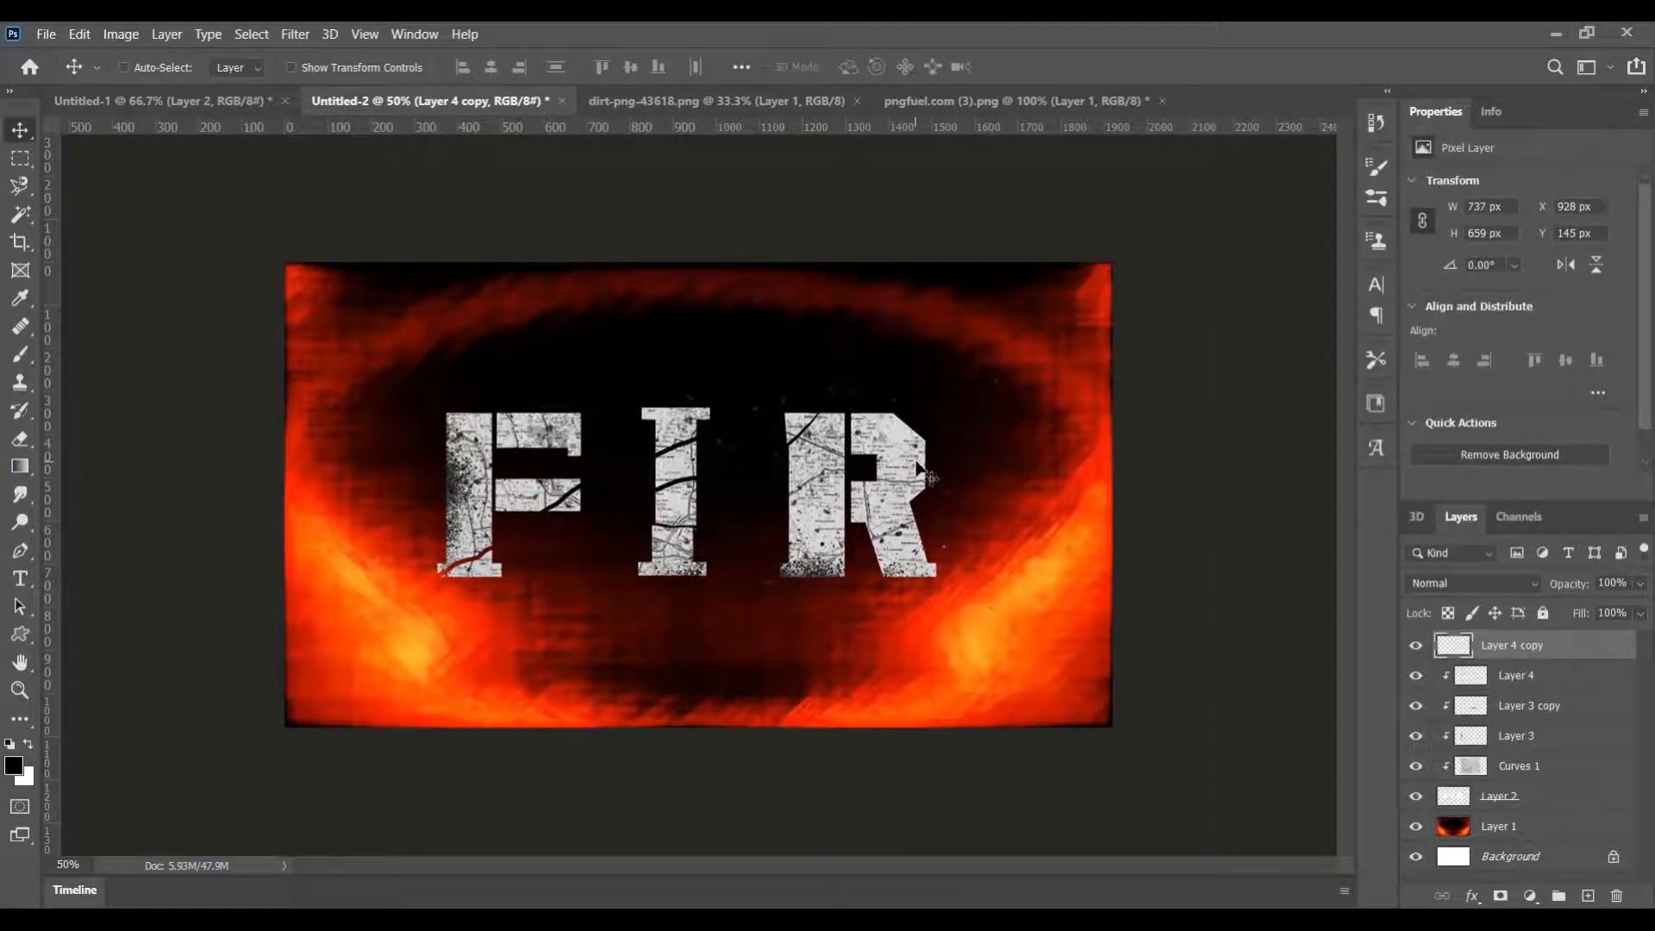
key(ctrl+j)
ctrl+click(1525, 686)
key(ctrl+e)
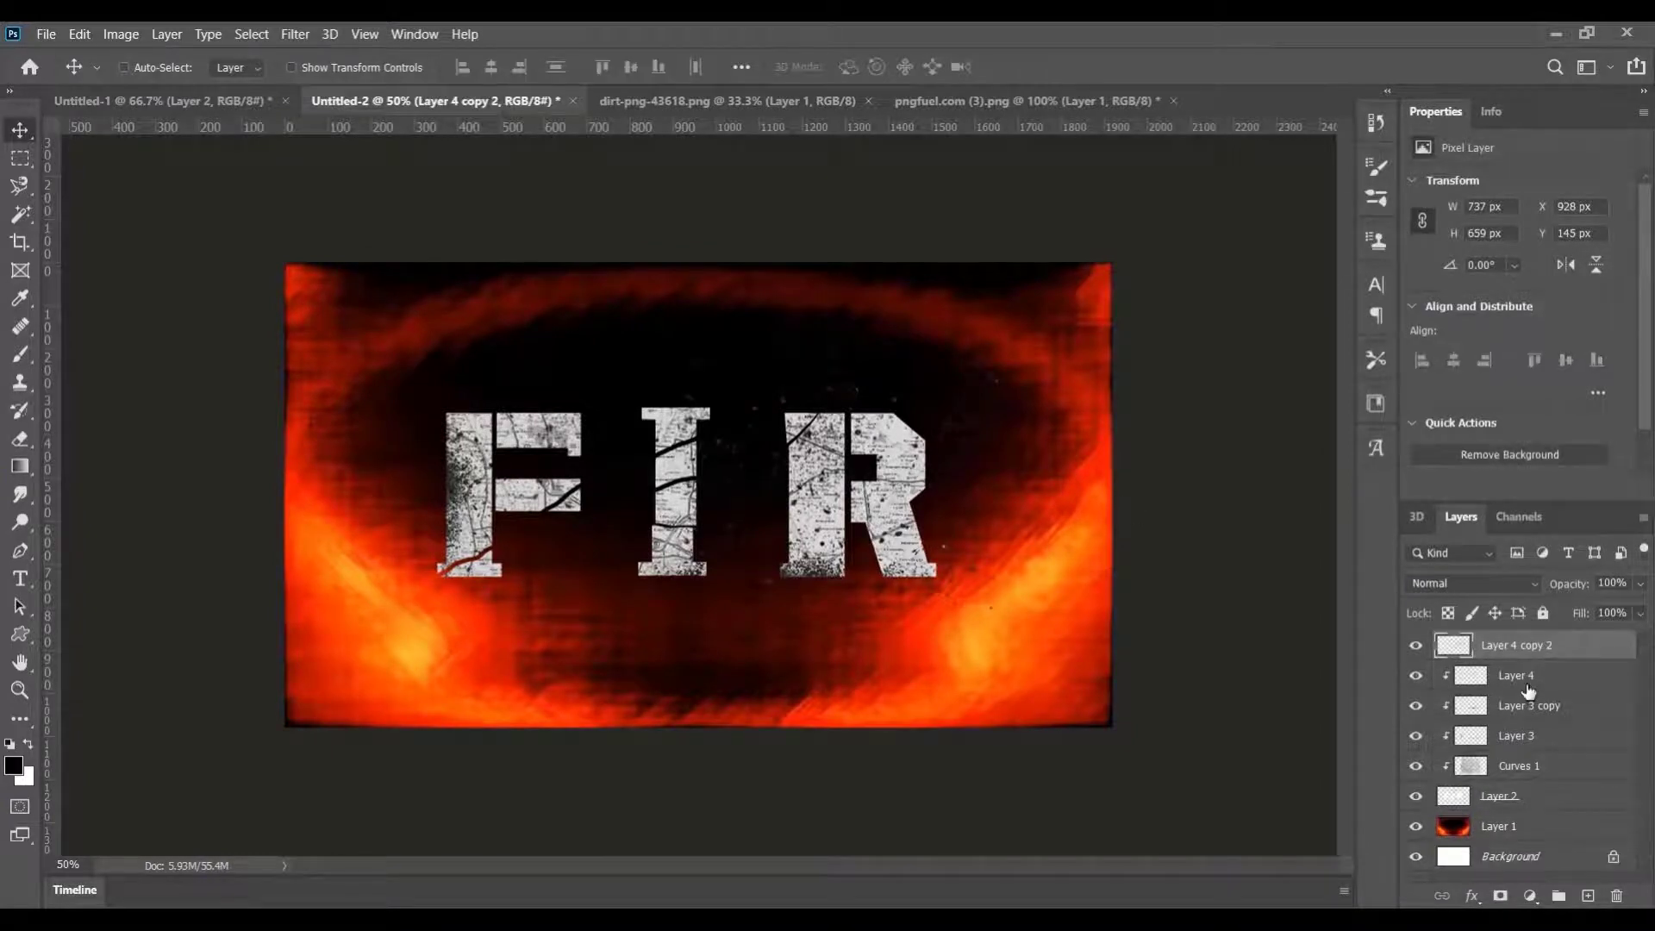
right_click(1552, 657)
click(1378, 416)
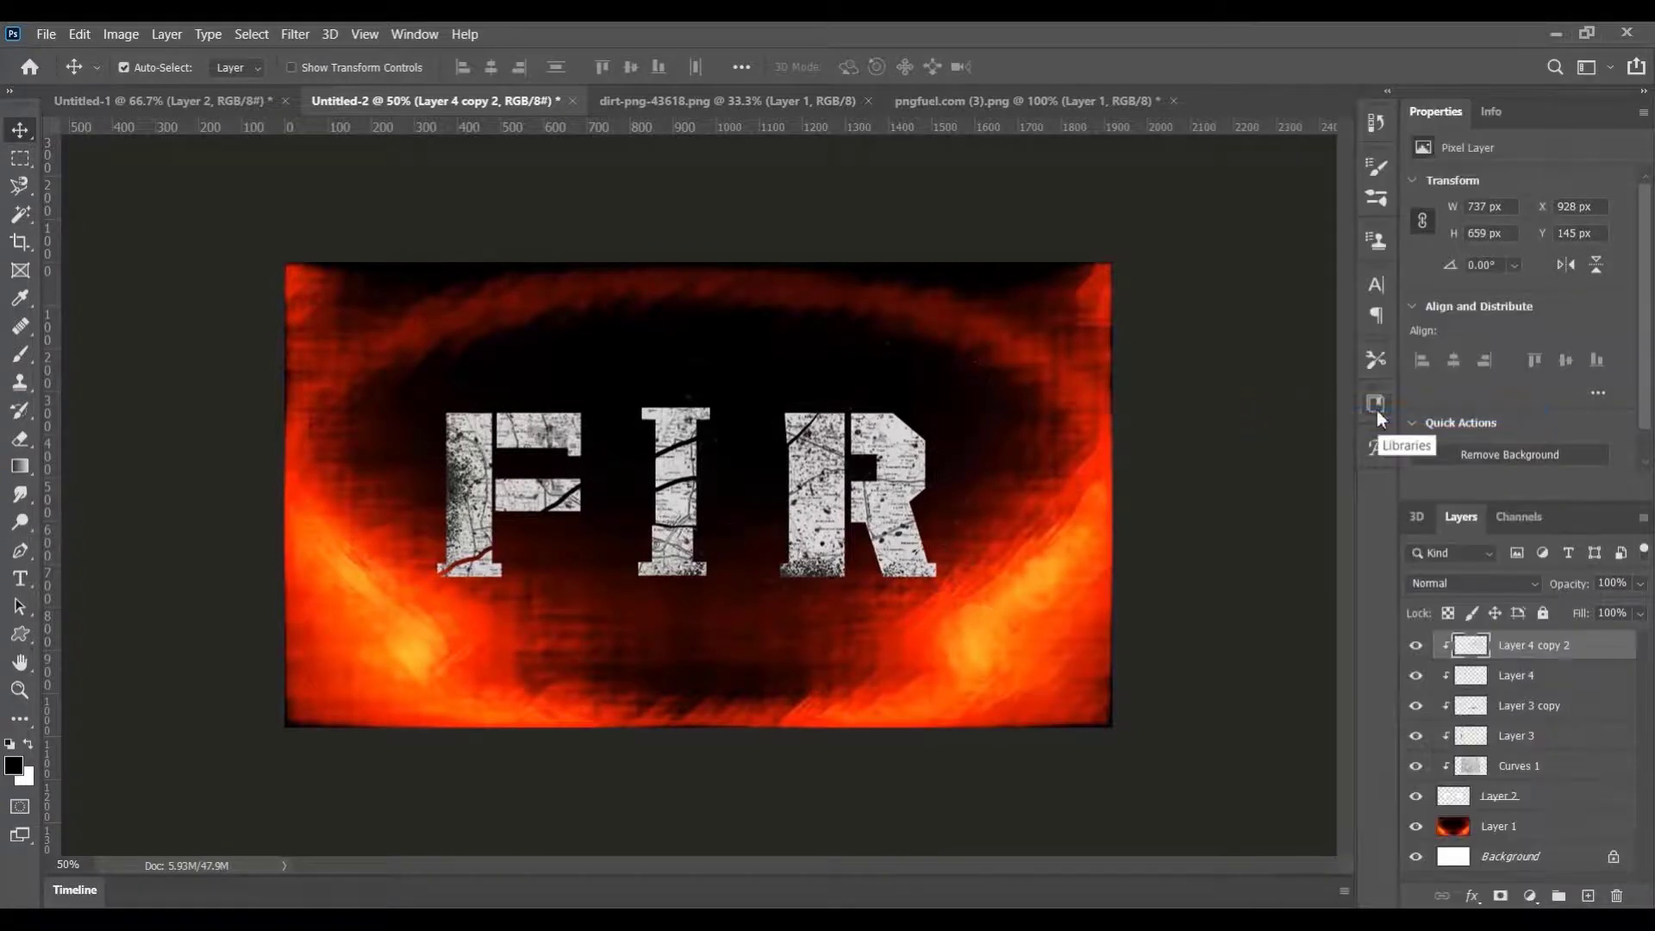
Group Layer 2 with all the texture layers clipped to it and duplicate the group
shift+click(1514, 810)
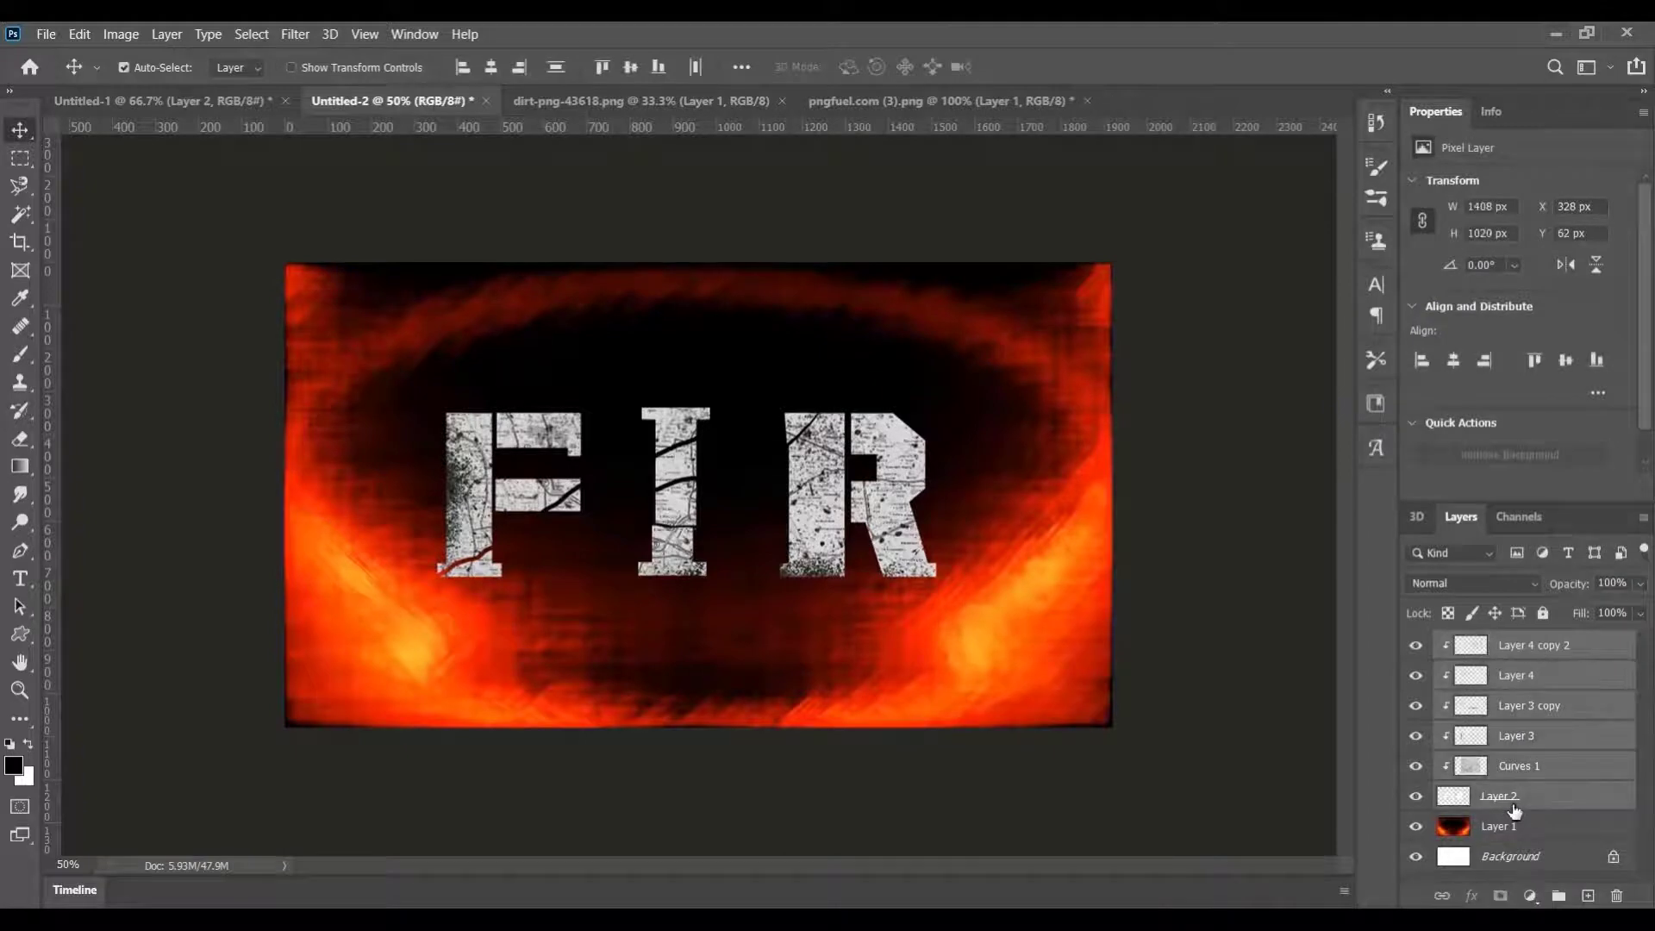
click(1560, 896)
key(ctrl+j)
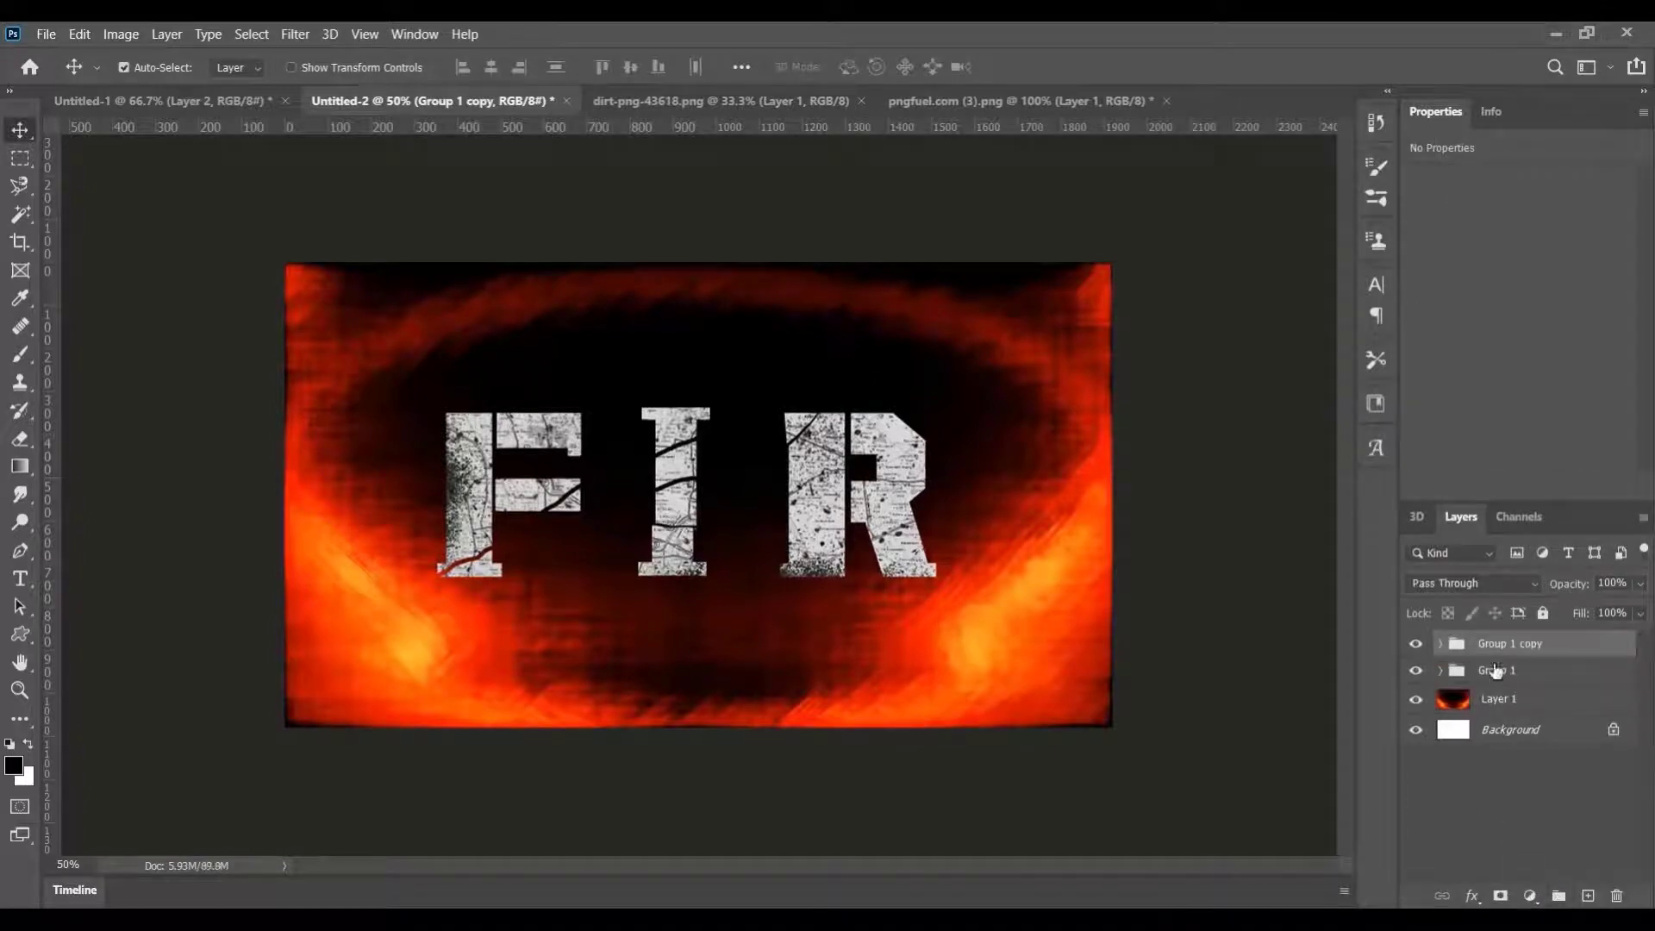
Convert the duplicated Group 1 copy to a smart object and open the Camera Raw Filter for it
right_click(1514, 647)
click(1584, 387)
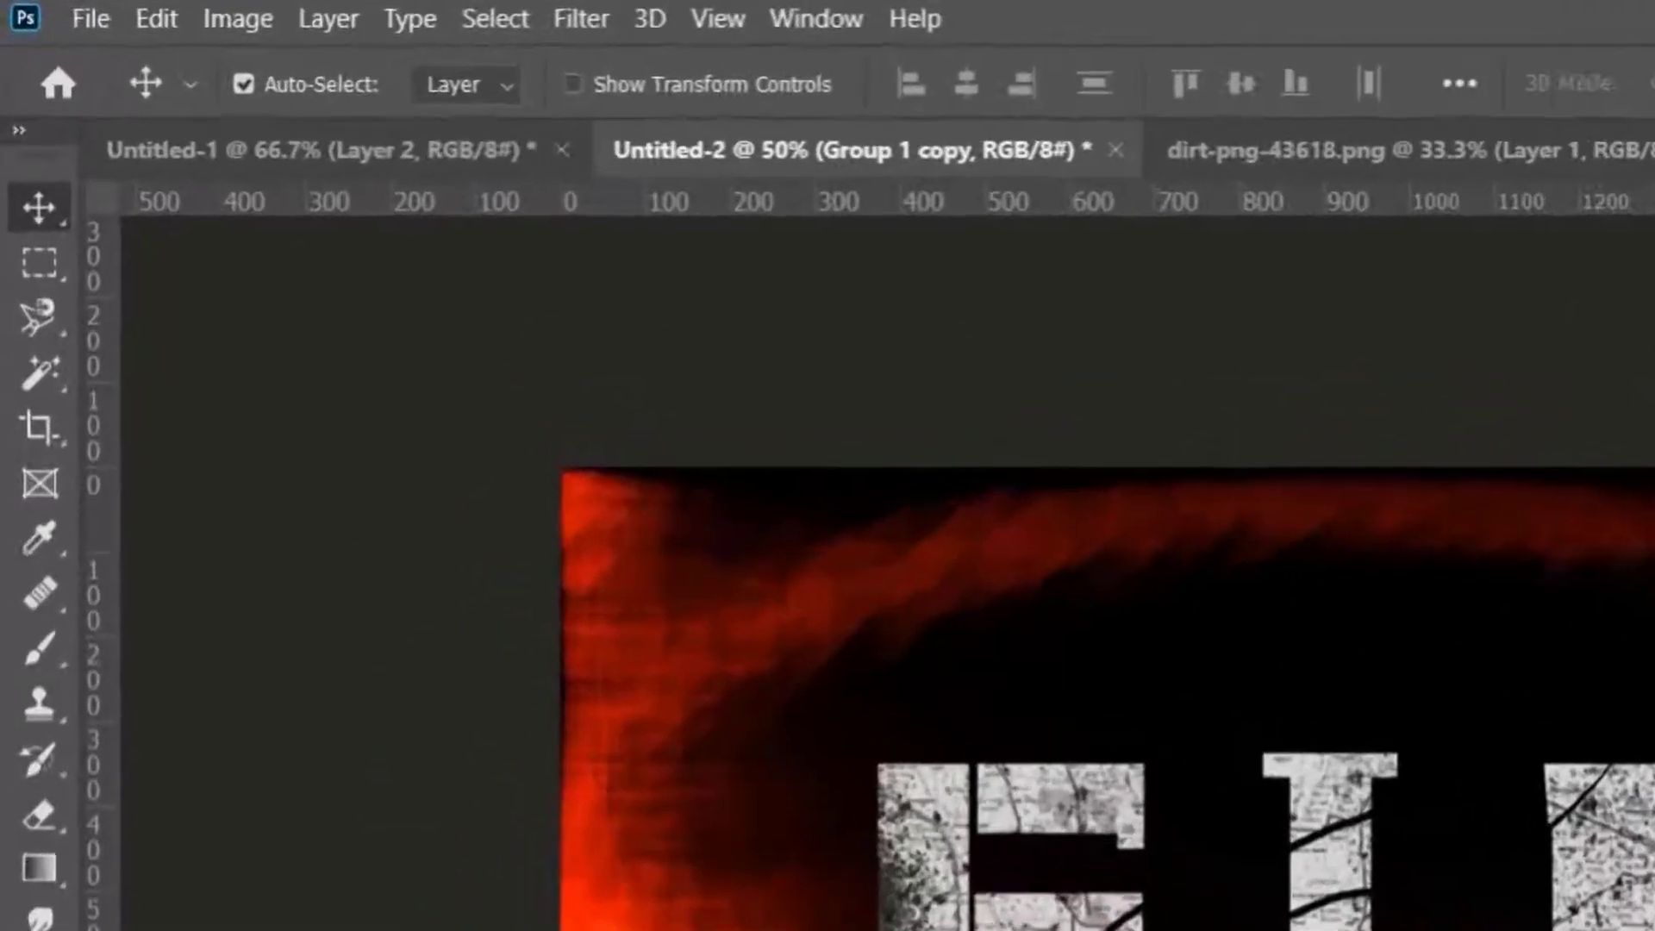
click(340, 31)
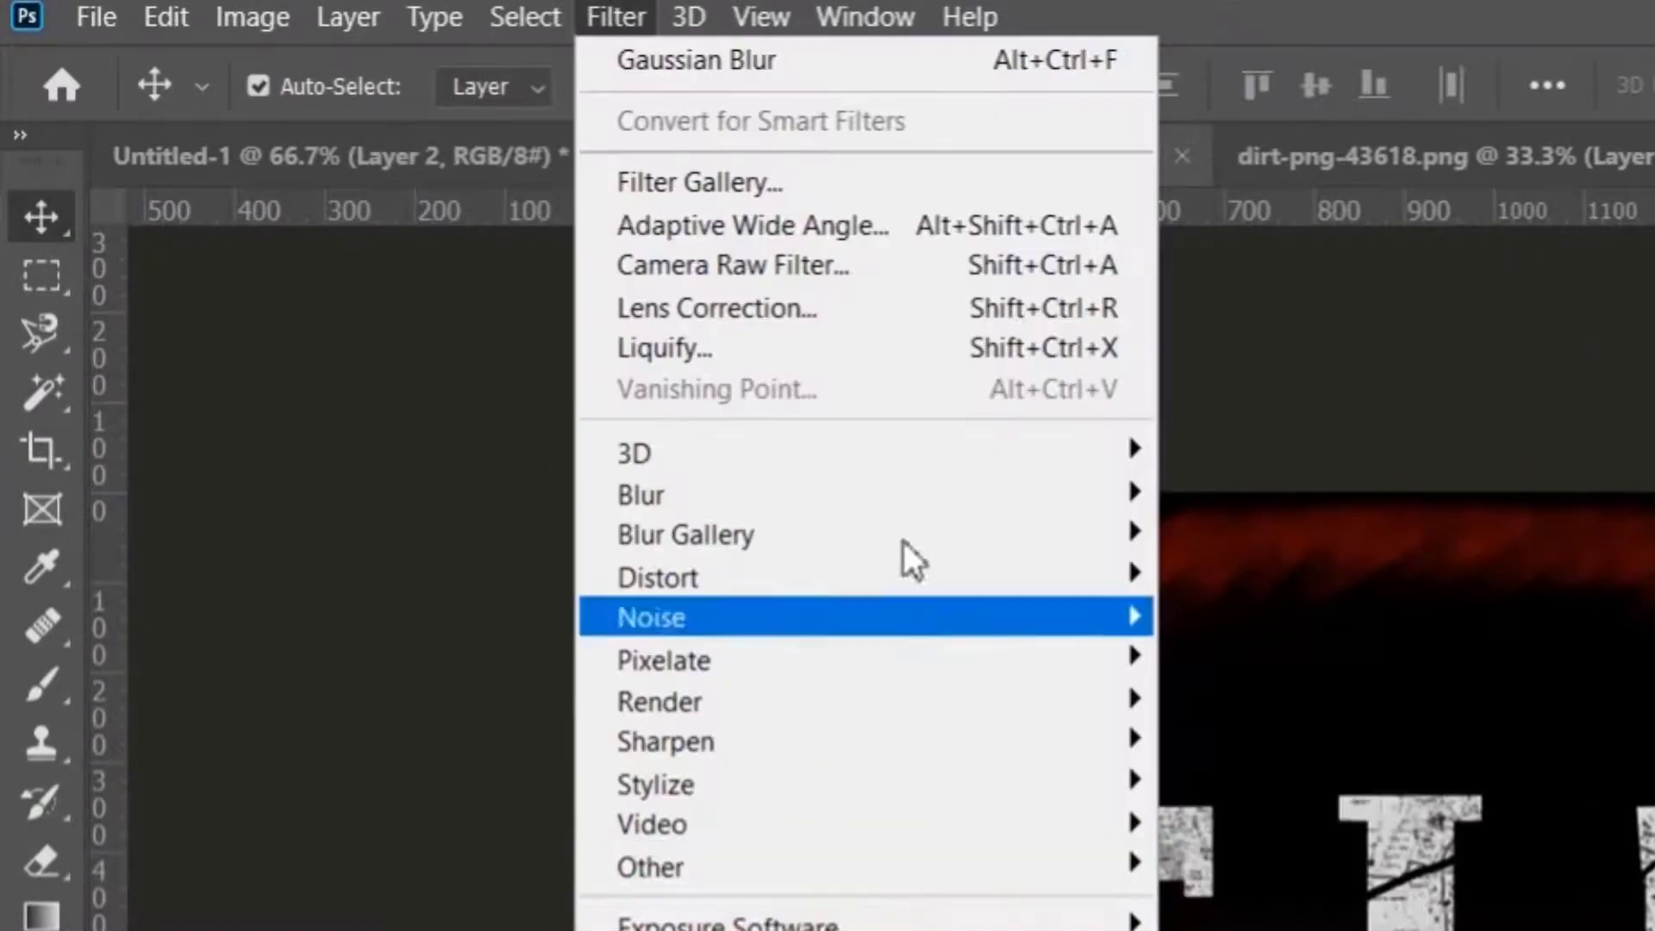
click(965, 249)
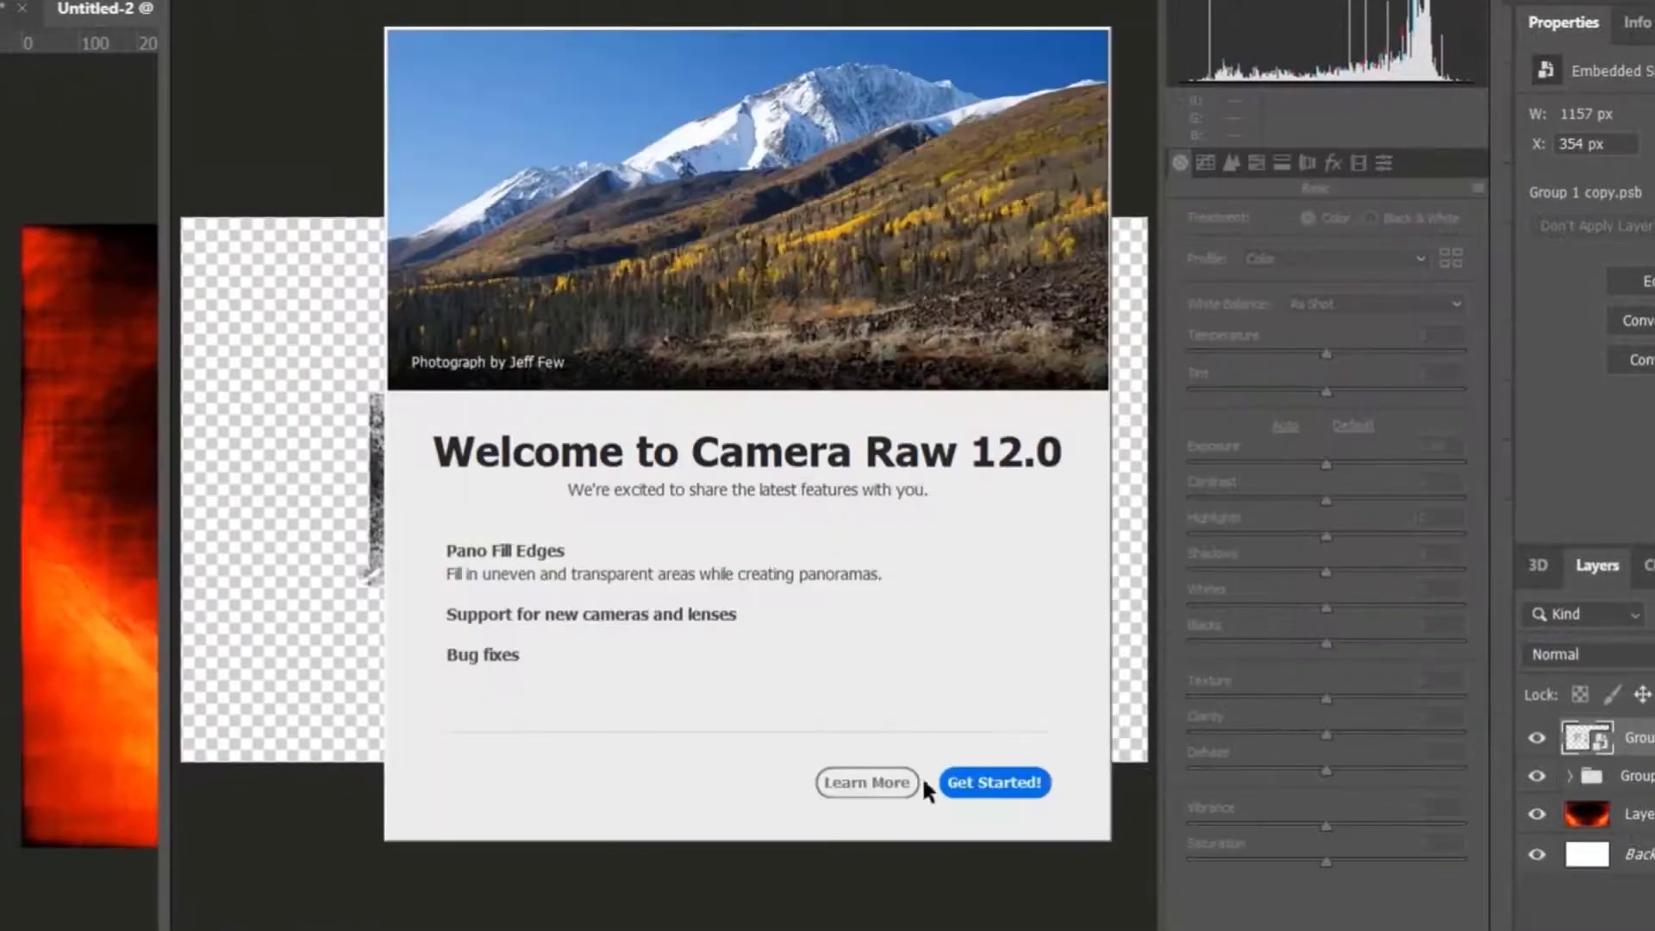
click(991, 757)
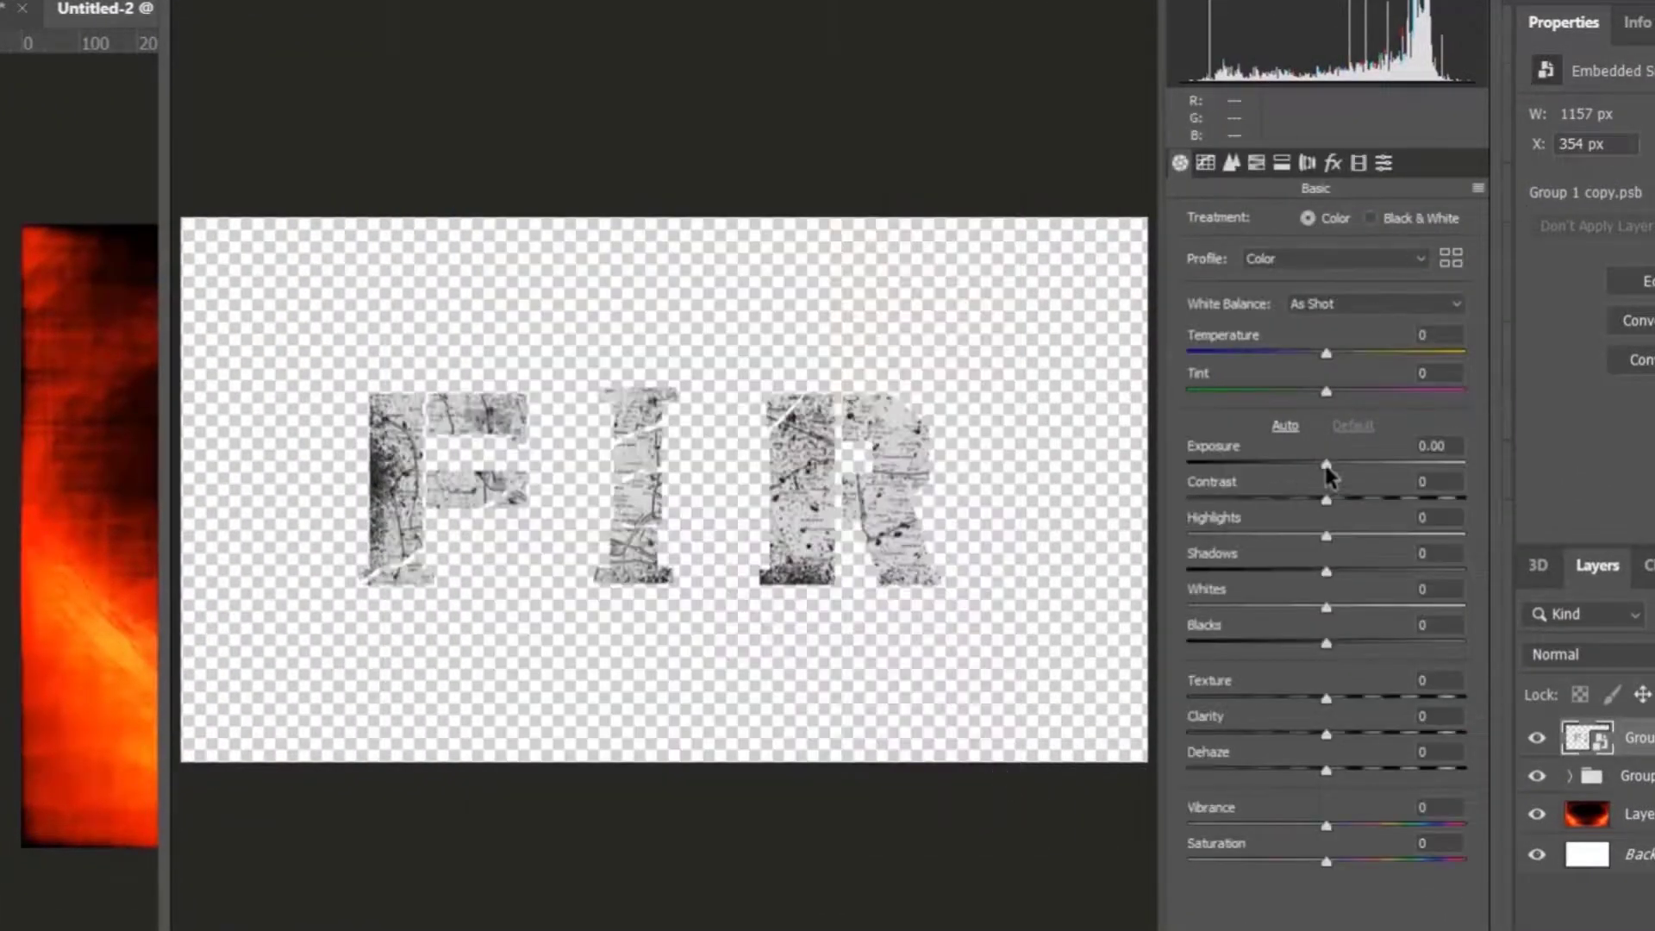
Apply Camera Raw to the letters with Exposure -0.20, Texture +48, Clarity +15, Dehaze +33, Blacks -19 and slightly raised Contrast
mouse_move(1327, 466)
mouse_down()
mouse_move(1296, 468)
mouse_move(1318, 466)
mouse_up()
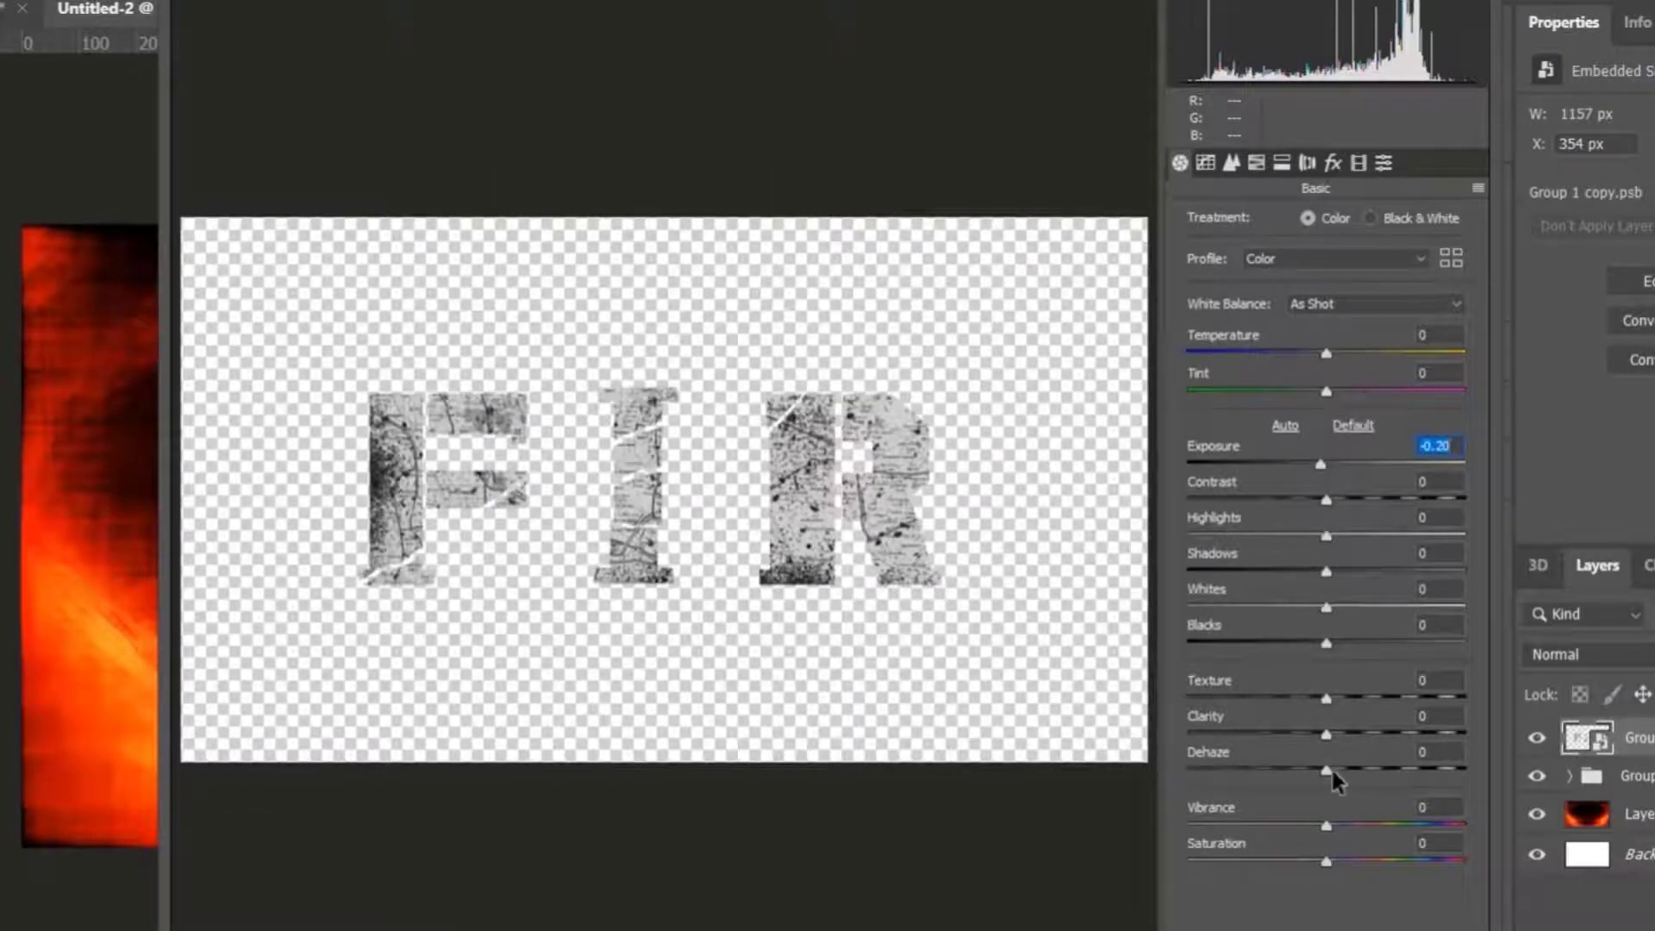
drag(1327, 770, 1390, 699)
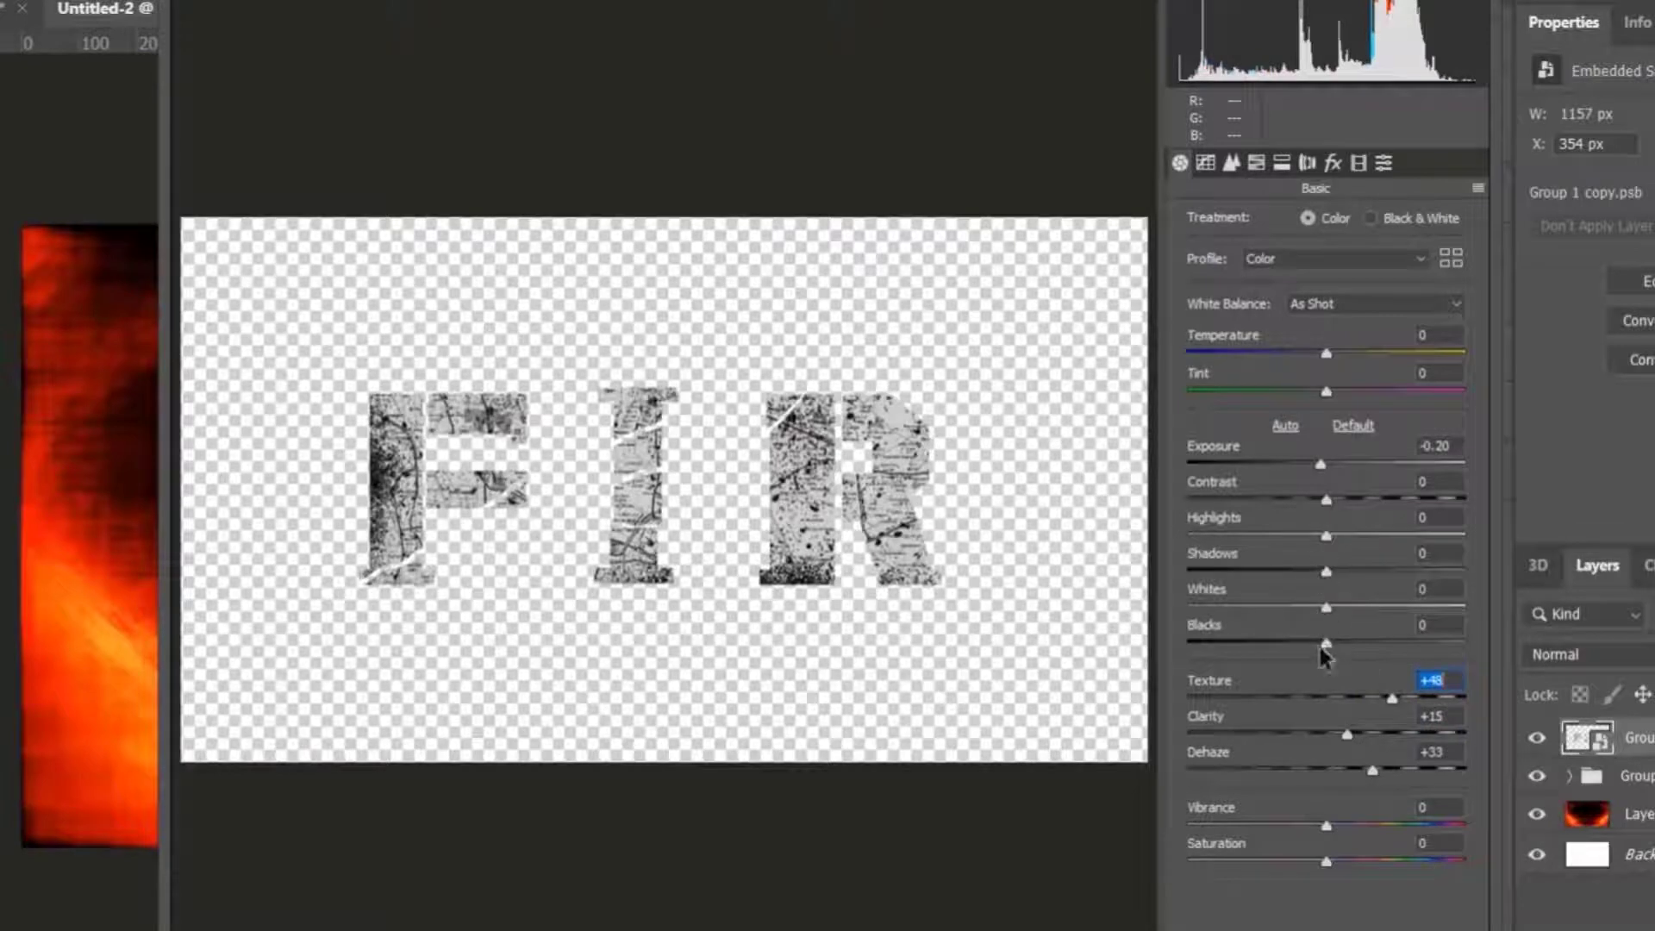
drag(1325, 644, 1300, 644)
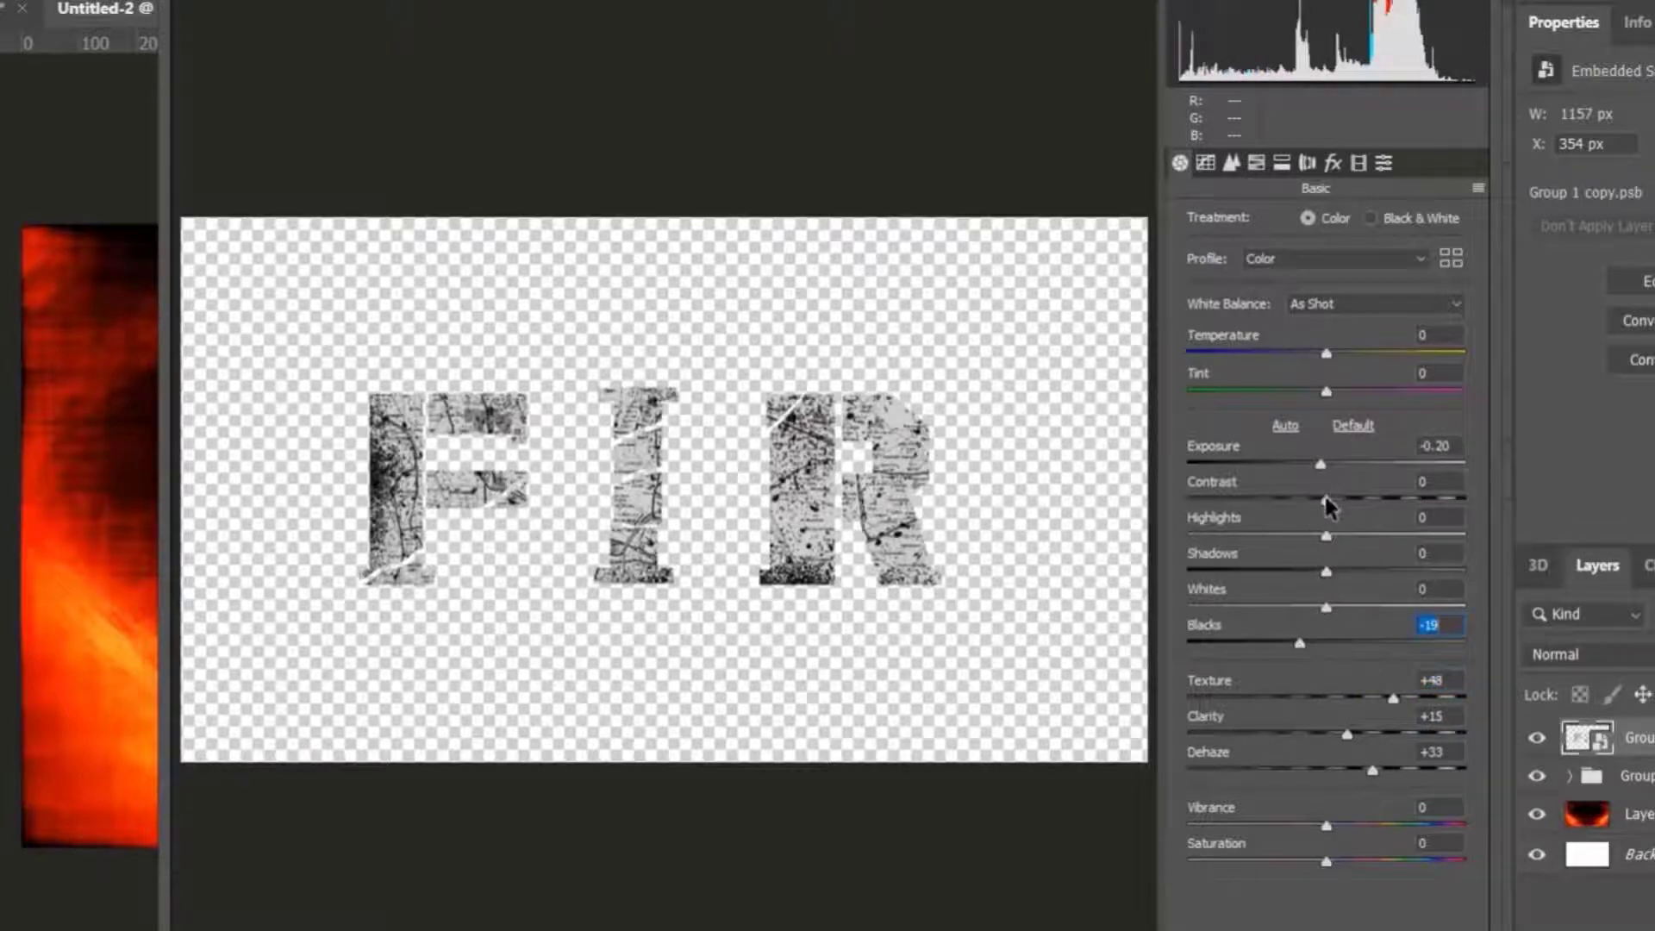
mouse_move(1326, 500)
mouse_down()
mouse_move(1315, 527)
mouse_move(1277, 528)
mouse_move(1334, 511)
mouse_up()
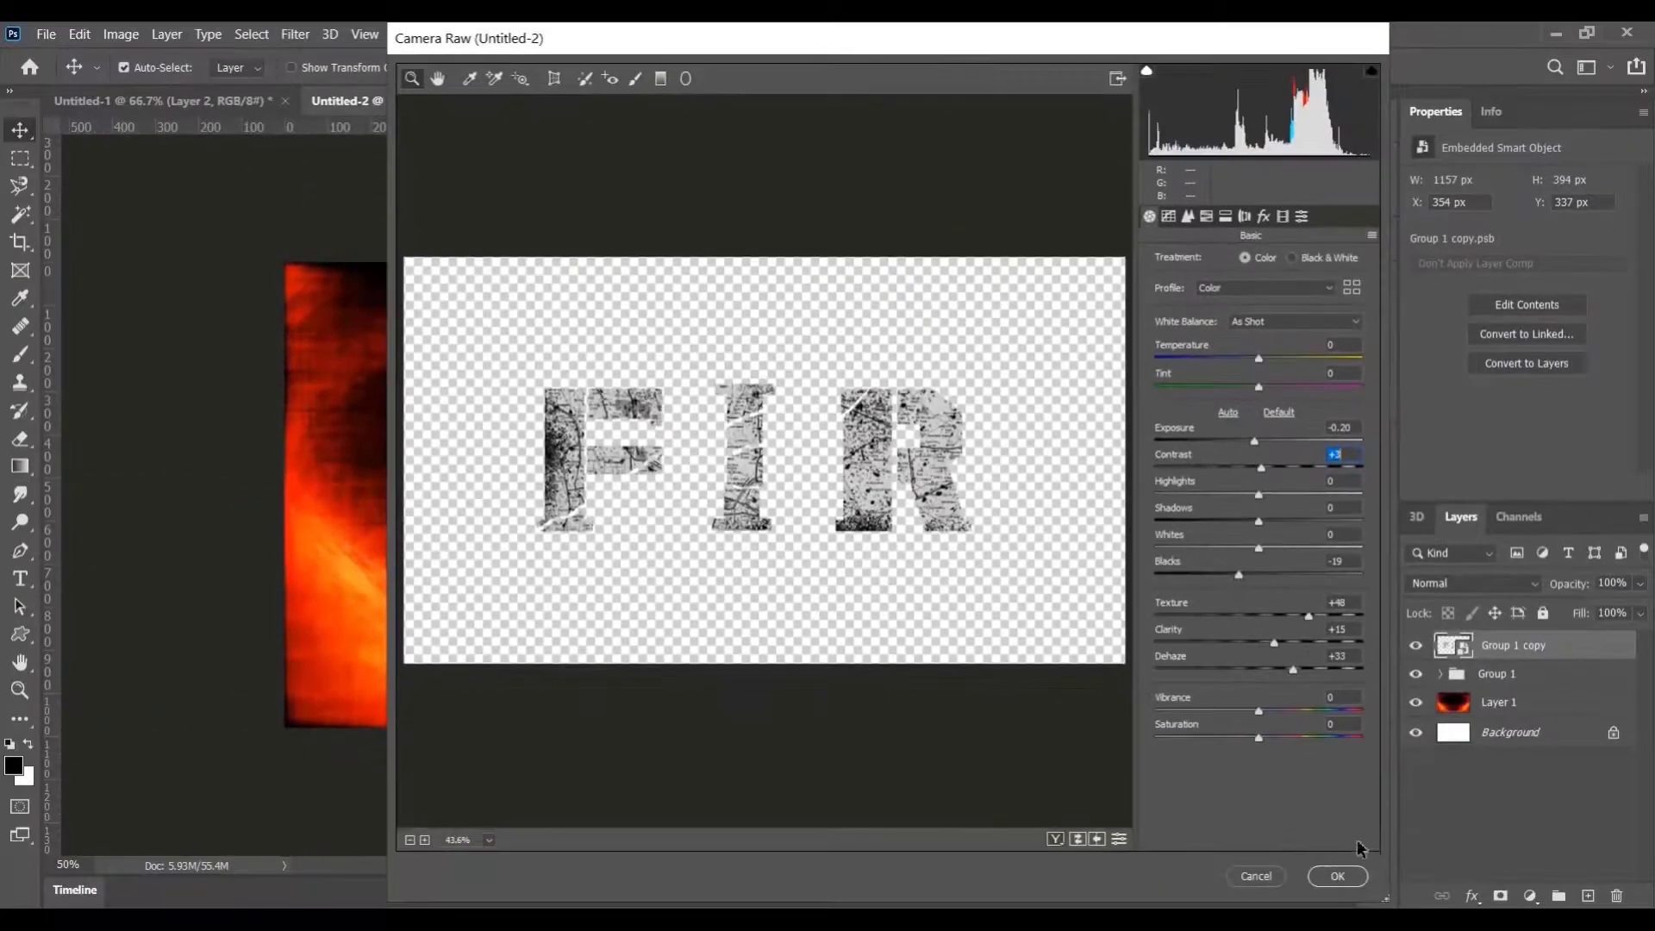
click(1339, 879)
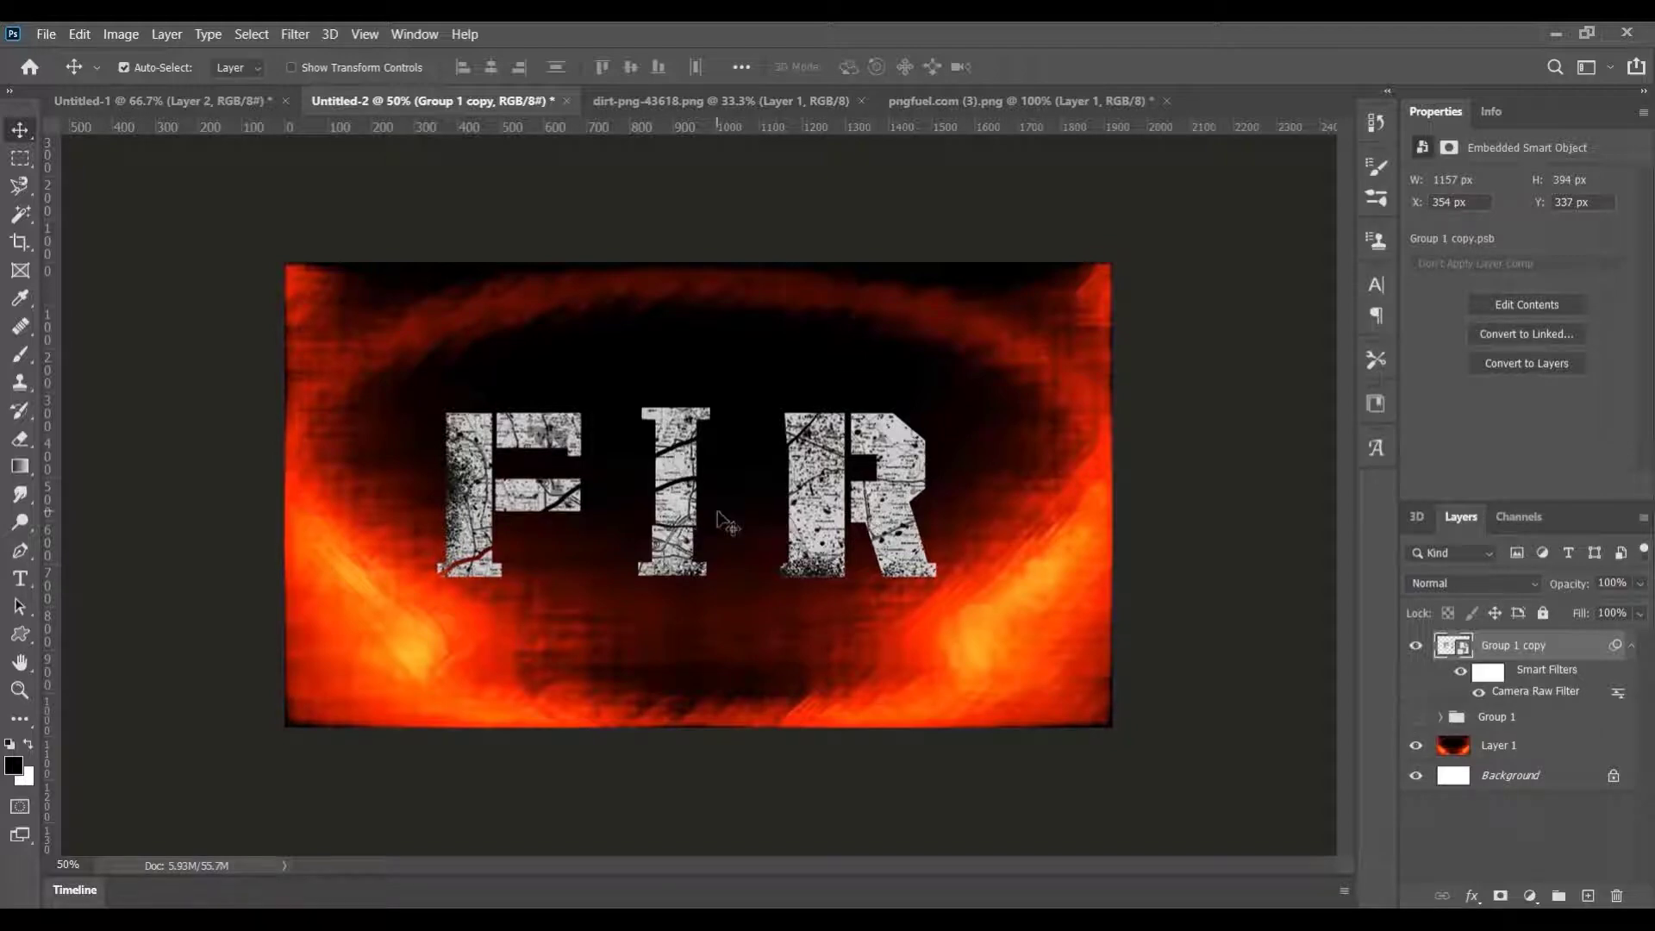
Add a Brightness/Contrast adjustment layer with Brightness 117 above Group 1 copy and clip it to the letters
key(ctrl+plus)
key(ctrl+plus)
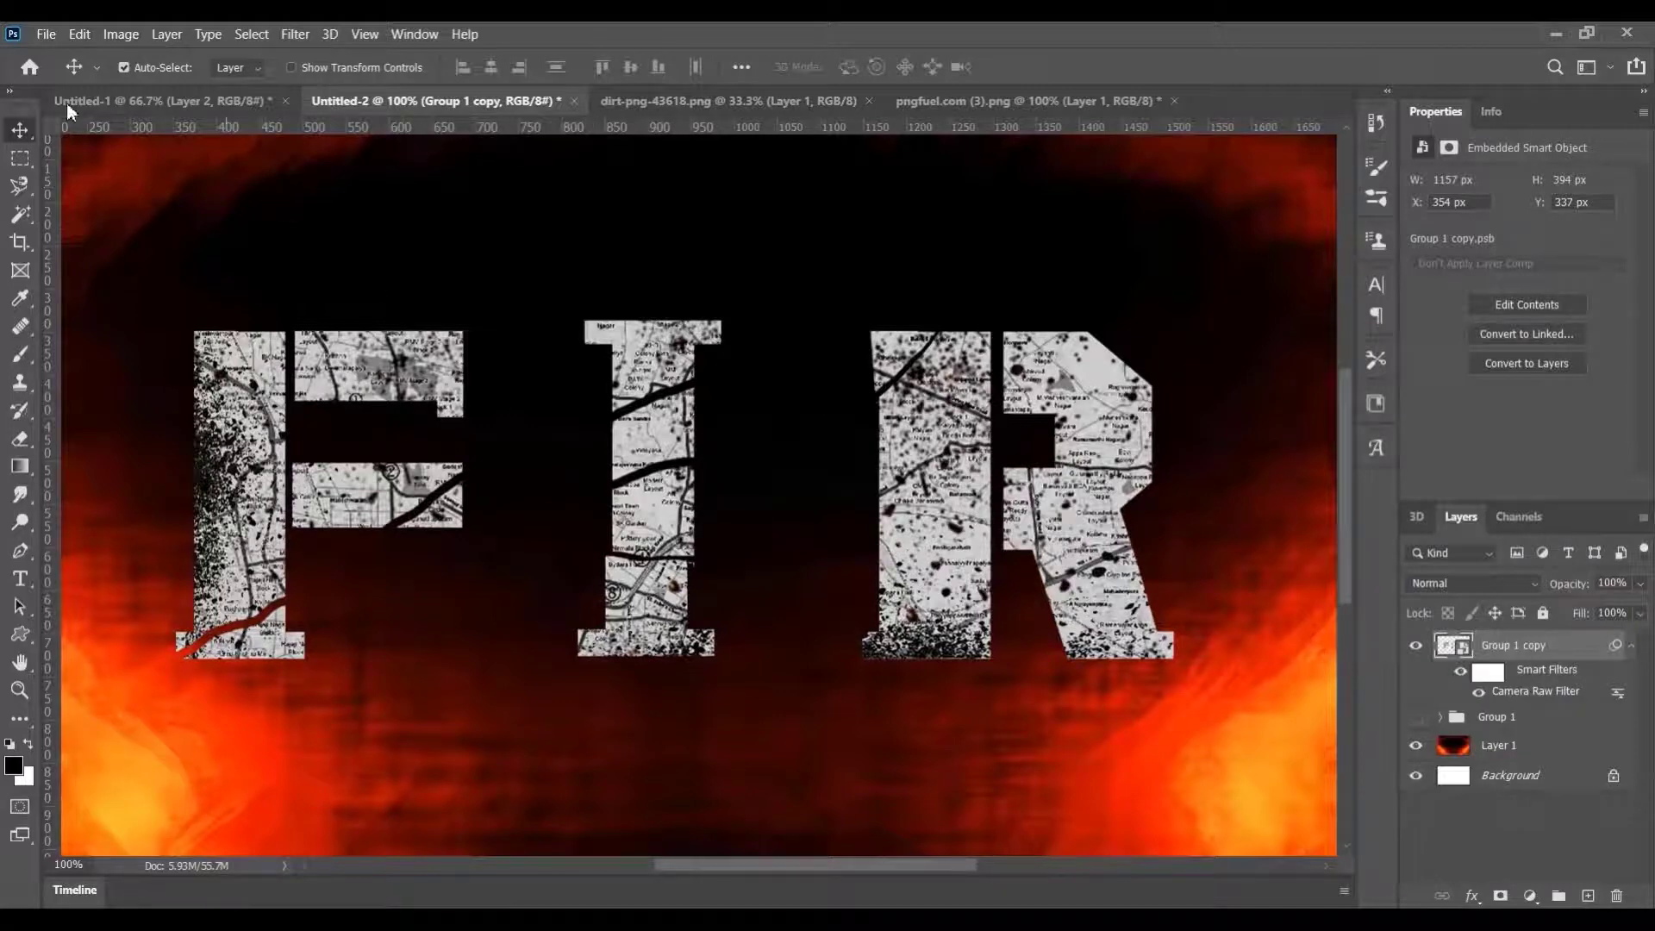
click(21, 156)
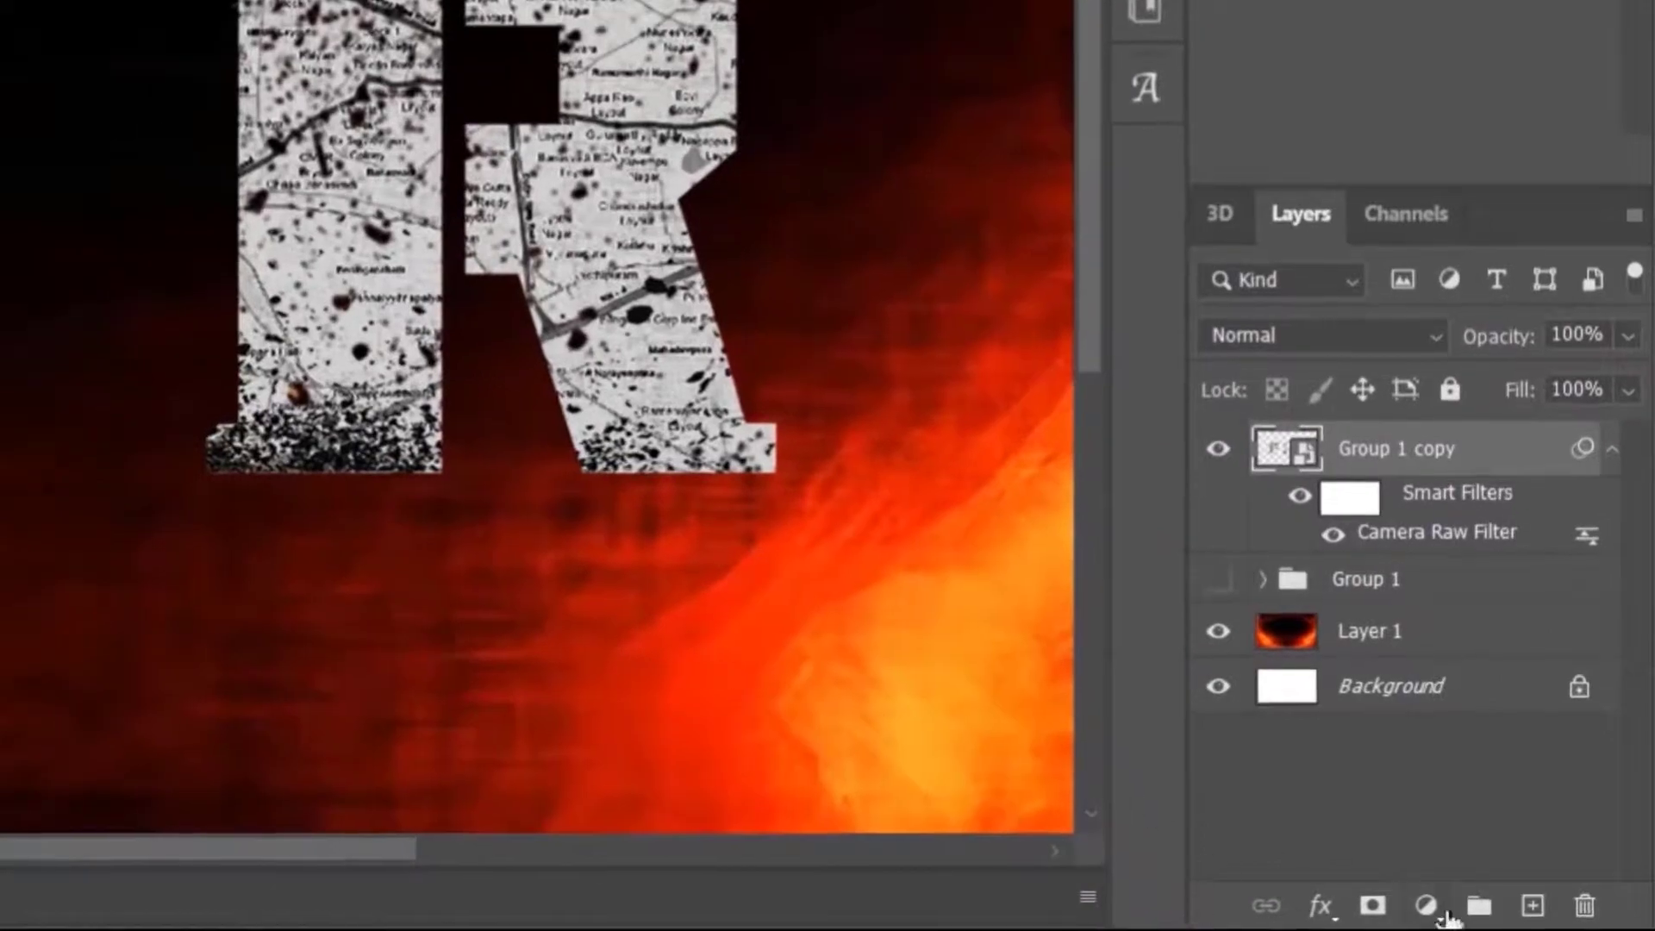
click(1532, 897)
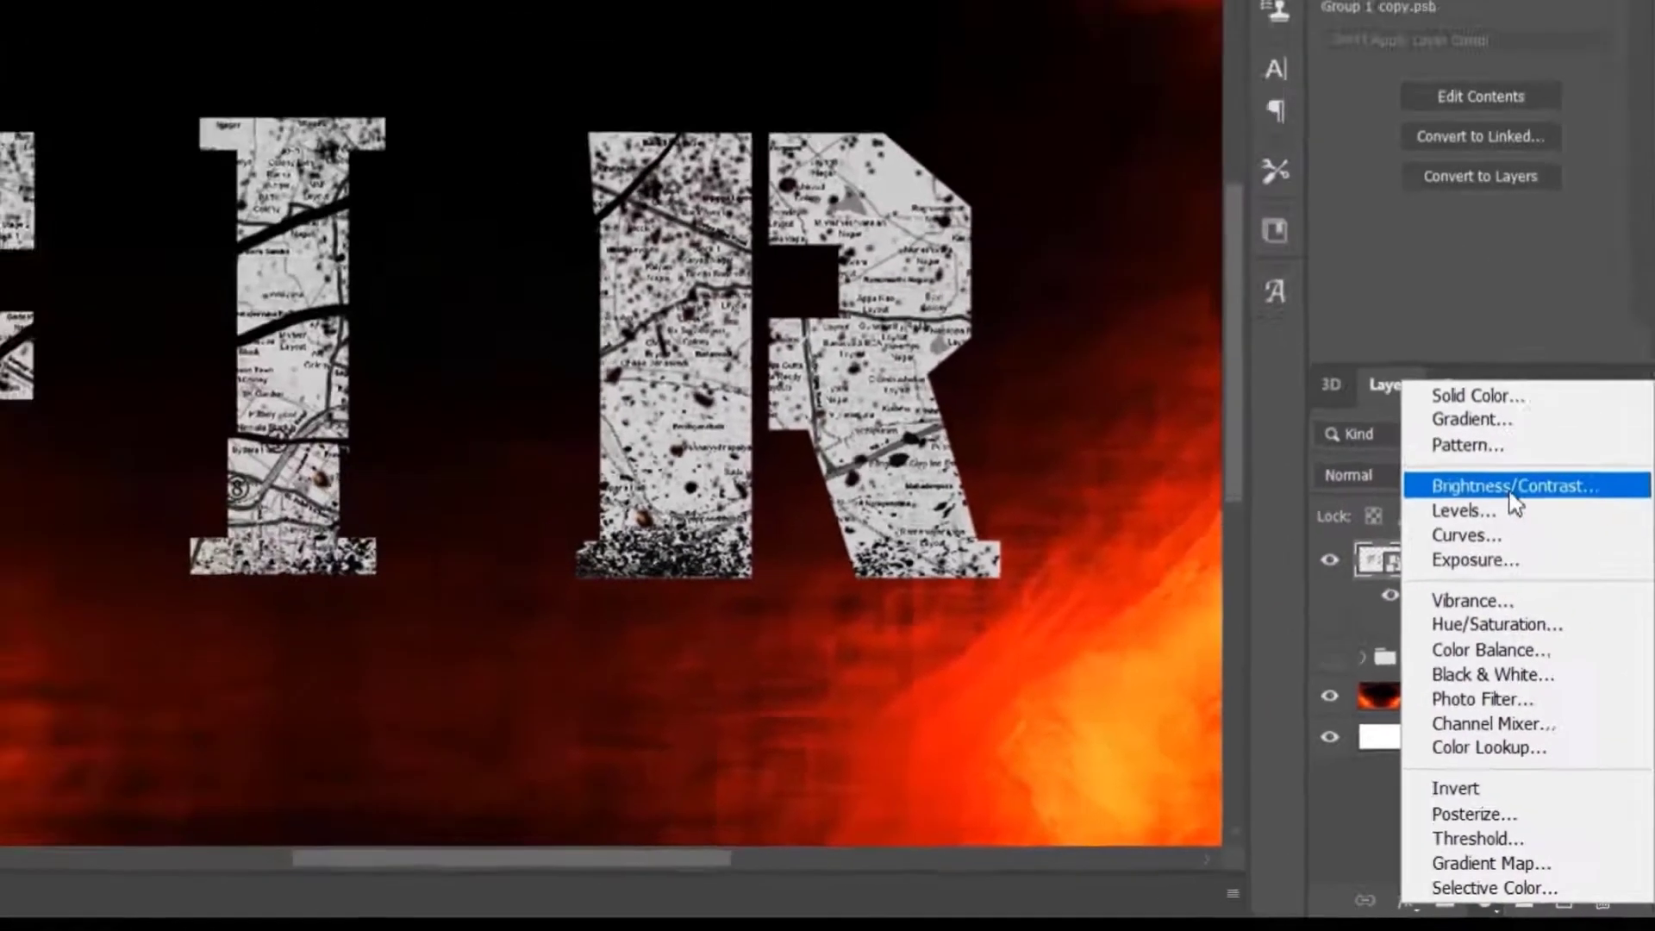
click(1431, 349)
drag(1519, 243, 1598, 248)
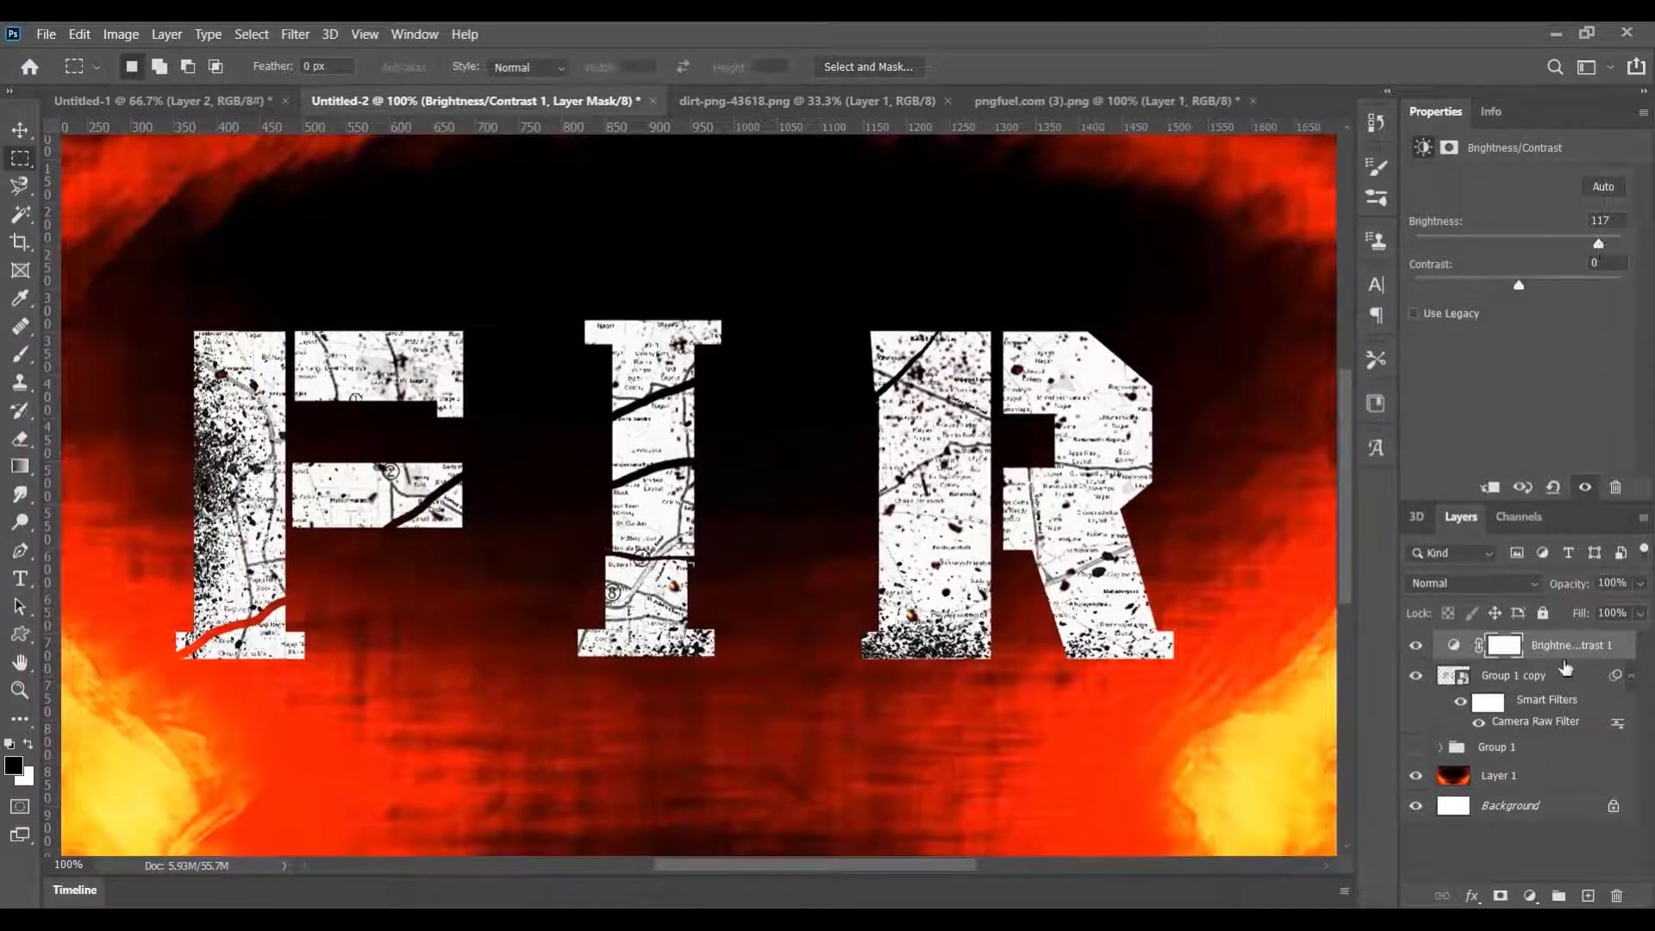
right_click(1565, 660)
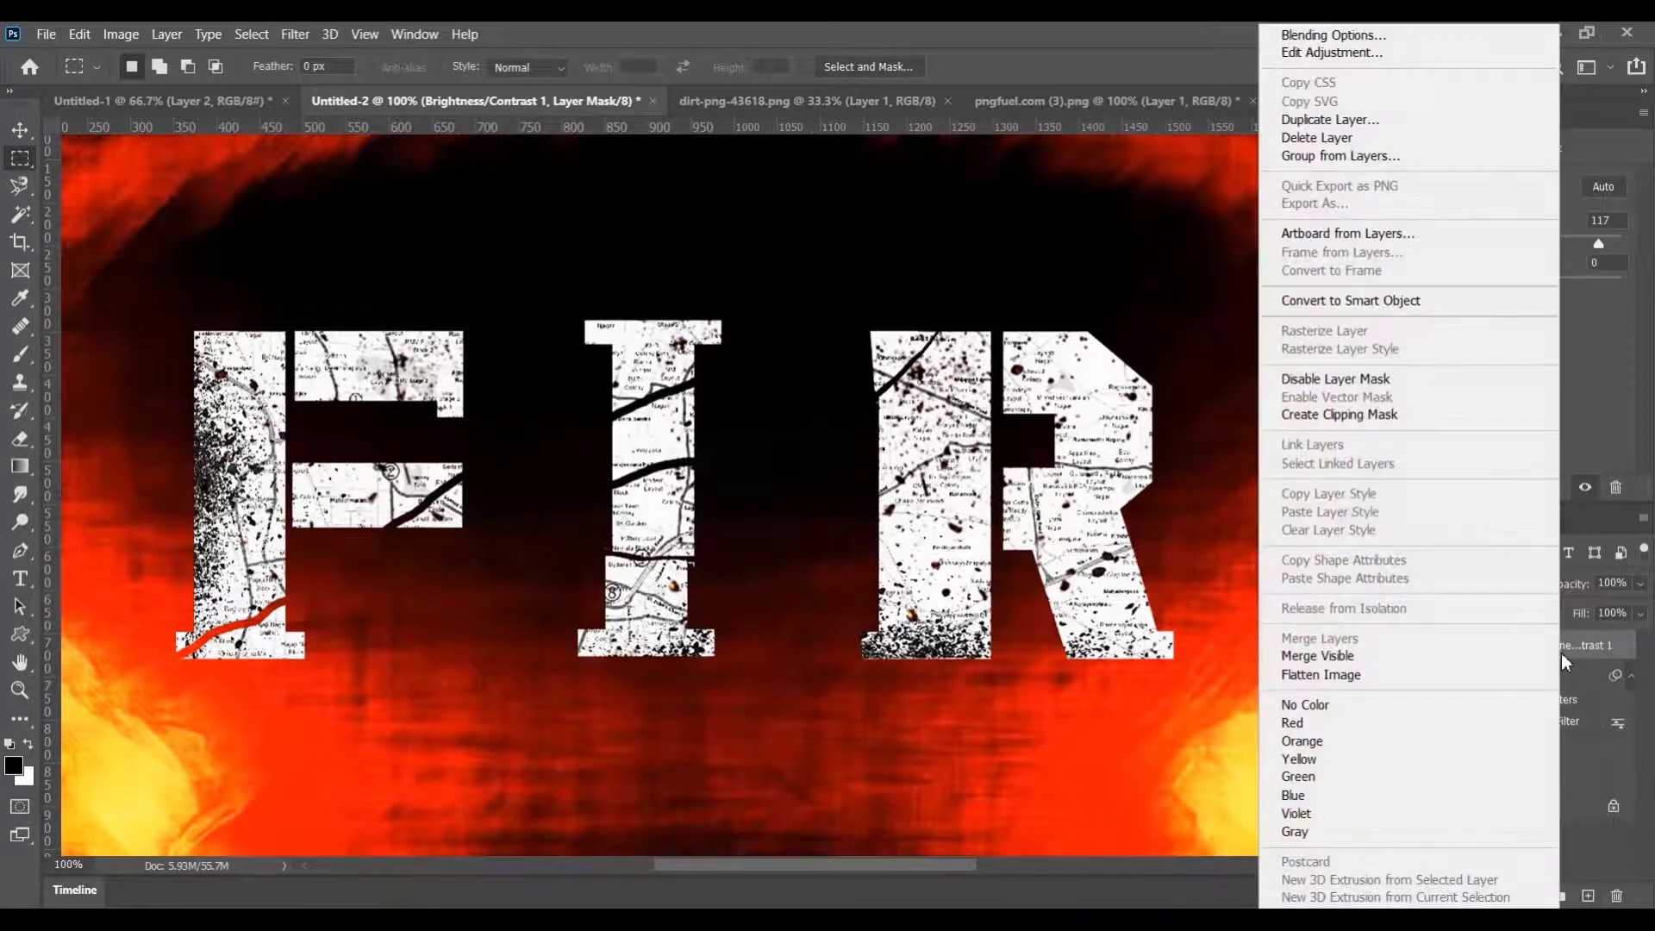
click(1336, 414)
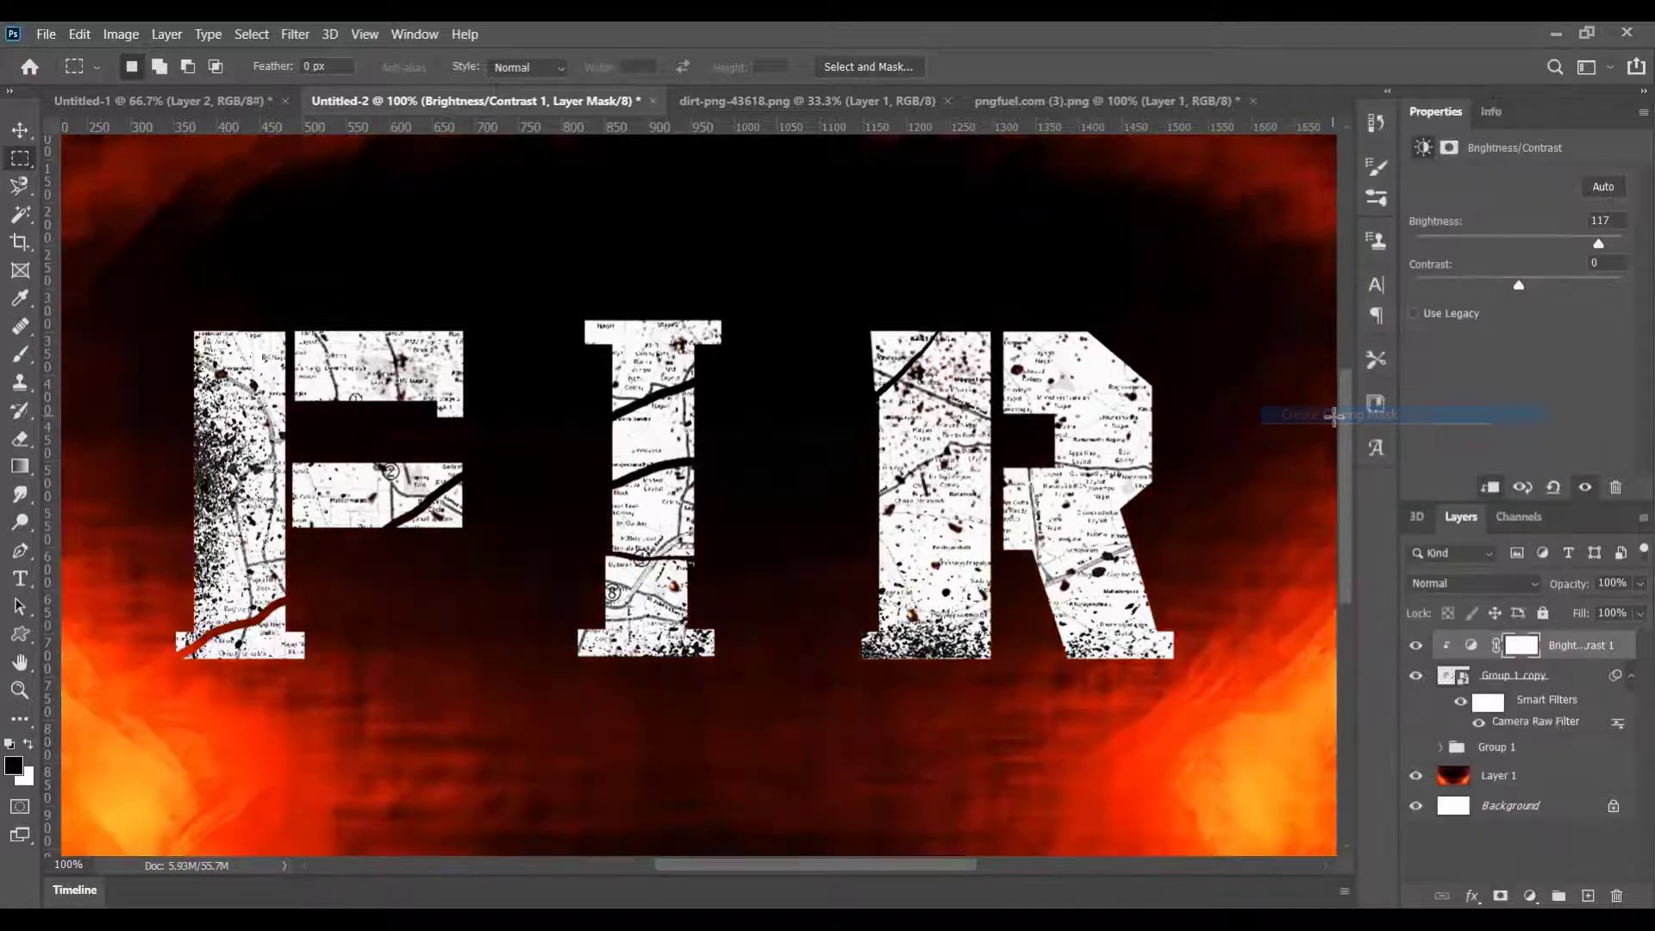
Narrow the three cracks across the I by brushing along their edges on Layer 2 with a small brush
click(15, 441)
click(19, 355)
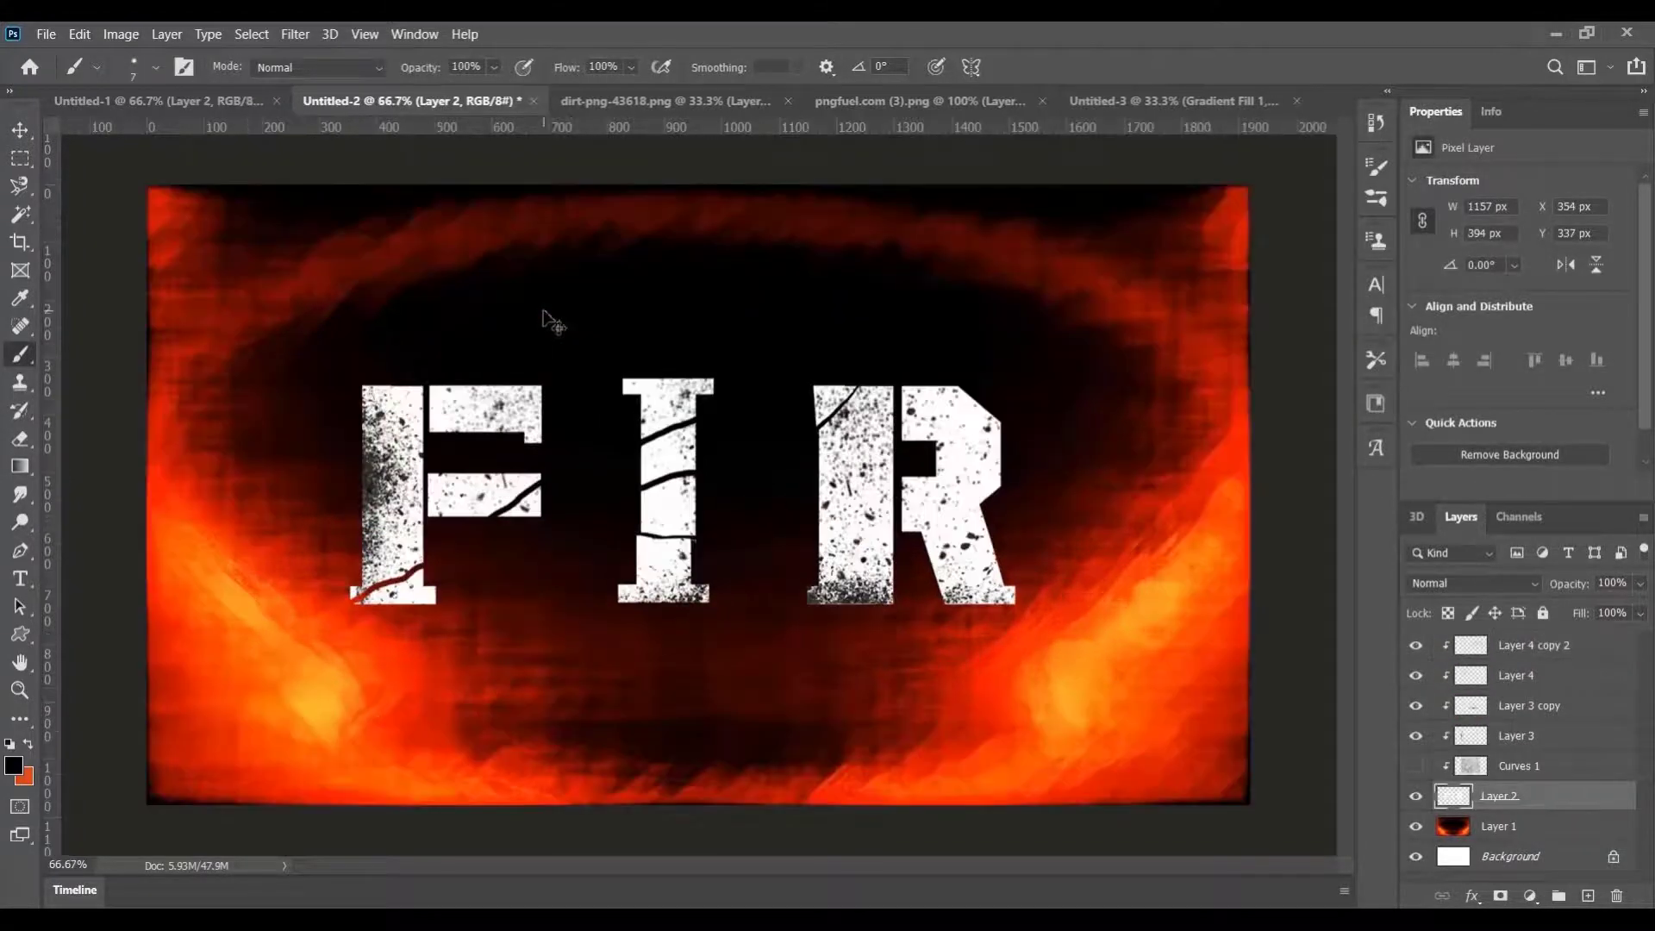
scroll(630, 412, up, 3)
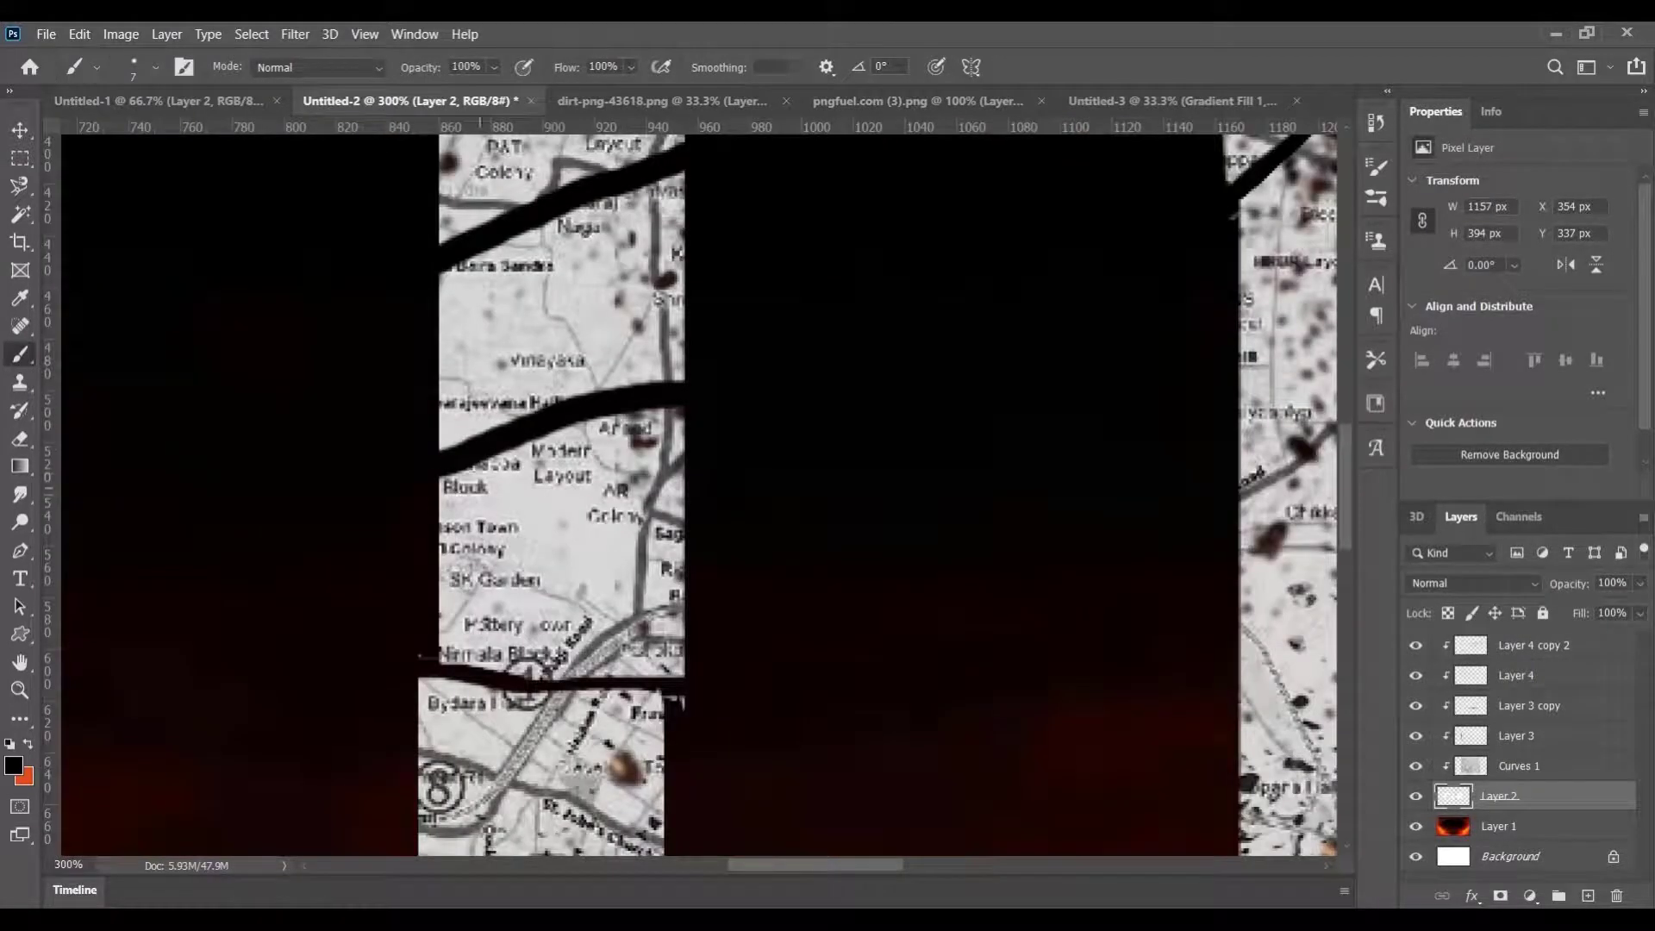
mouse_move(441, 472)
mouse_down()
mouse_move(566, 416)
mouse_move(694, 395)
mouse_up()
drag(435, 243, 681, 142)
key(x)
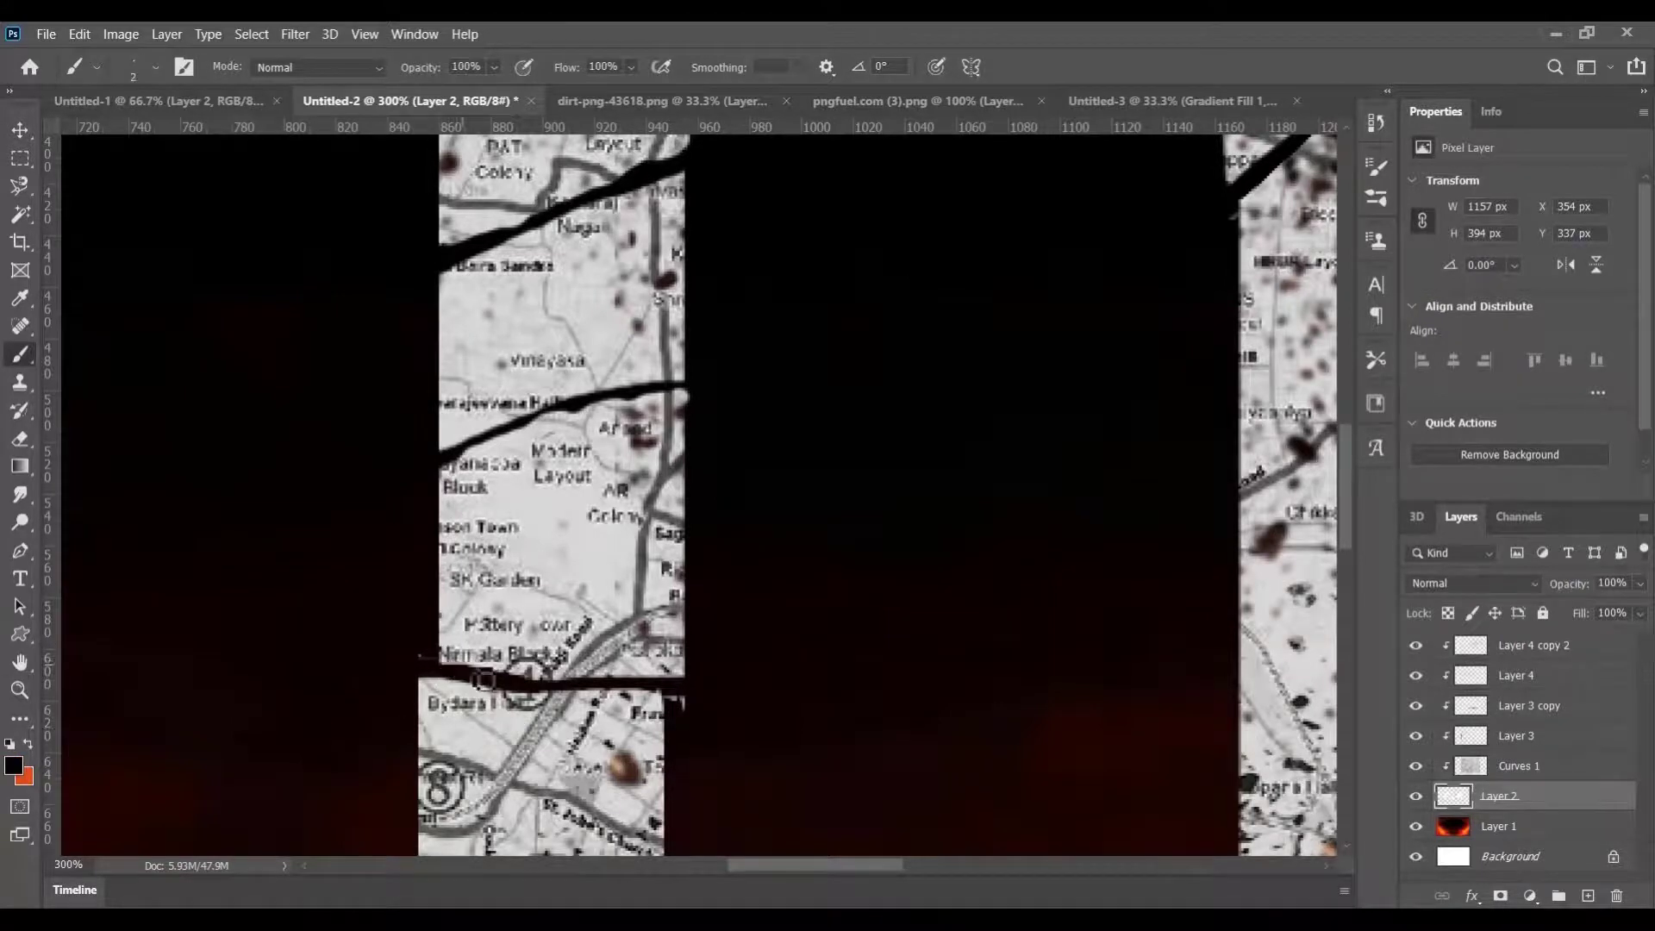
drag(484, 681, 690, 685)
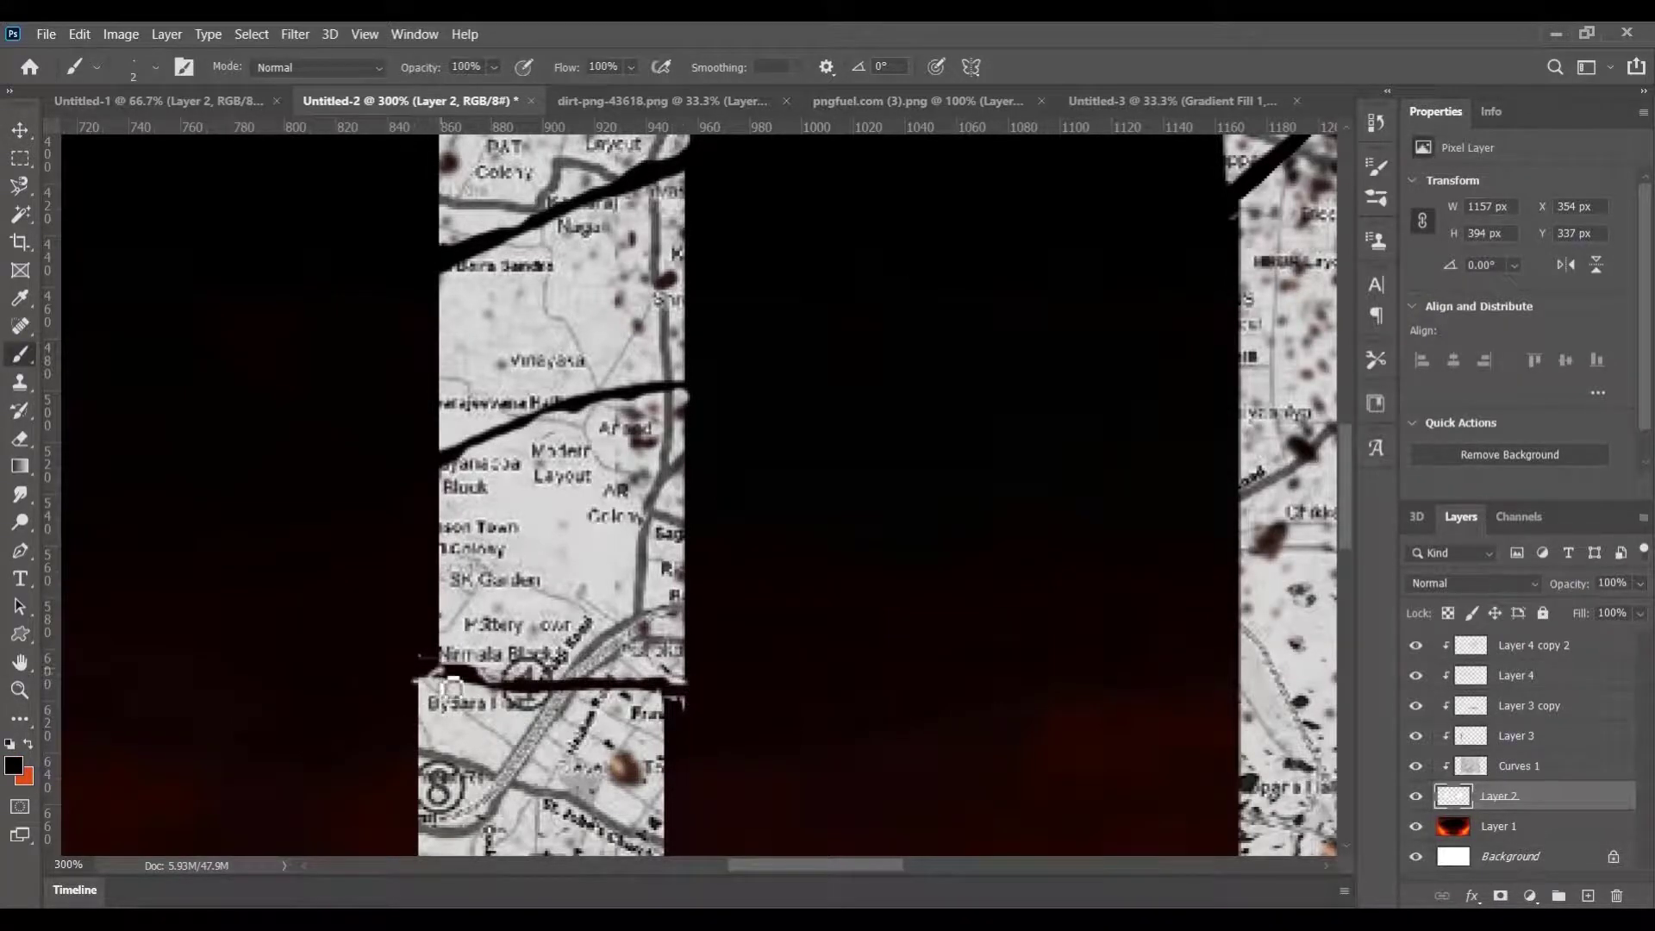
Narrow the diagonal crack at the base of the F by brushing along its lower edge on Layer 2
key(ctrl+minus)
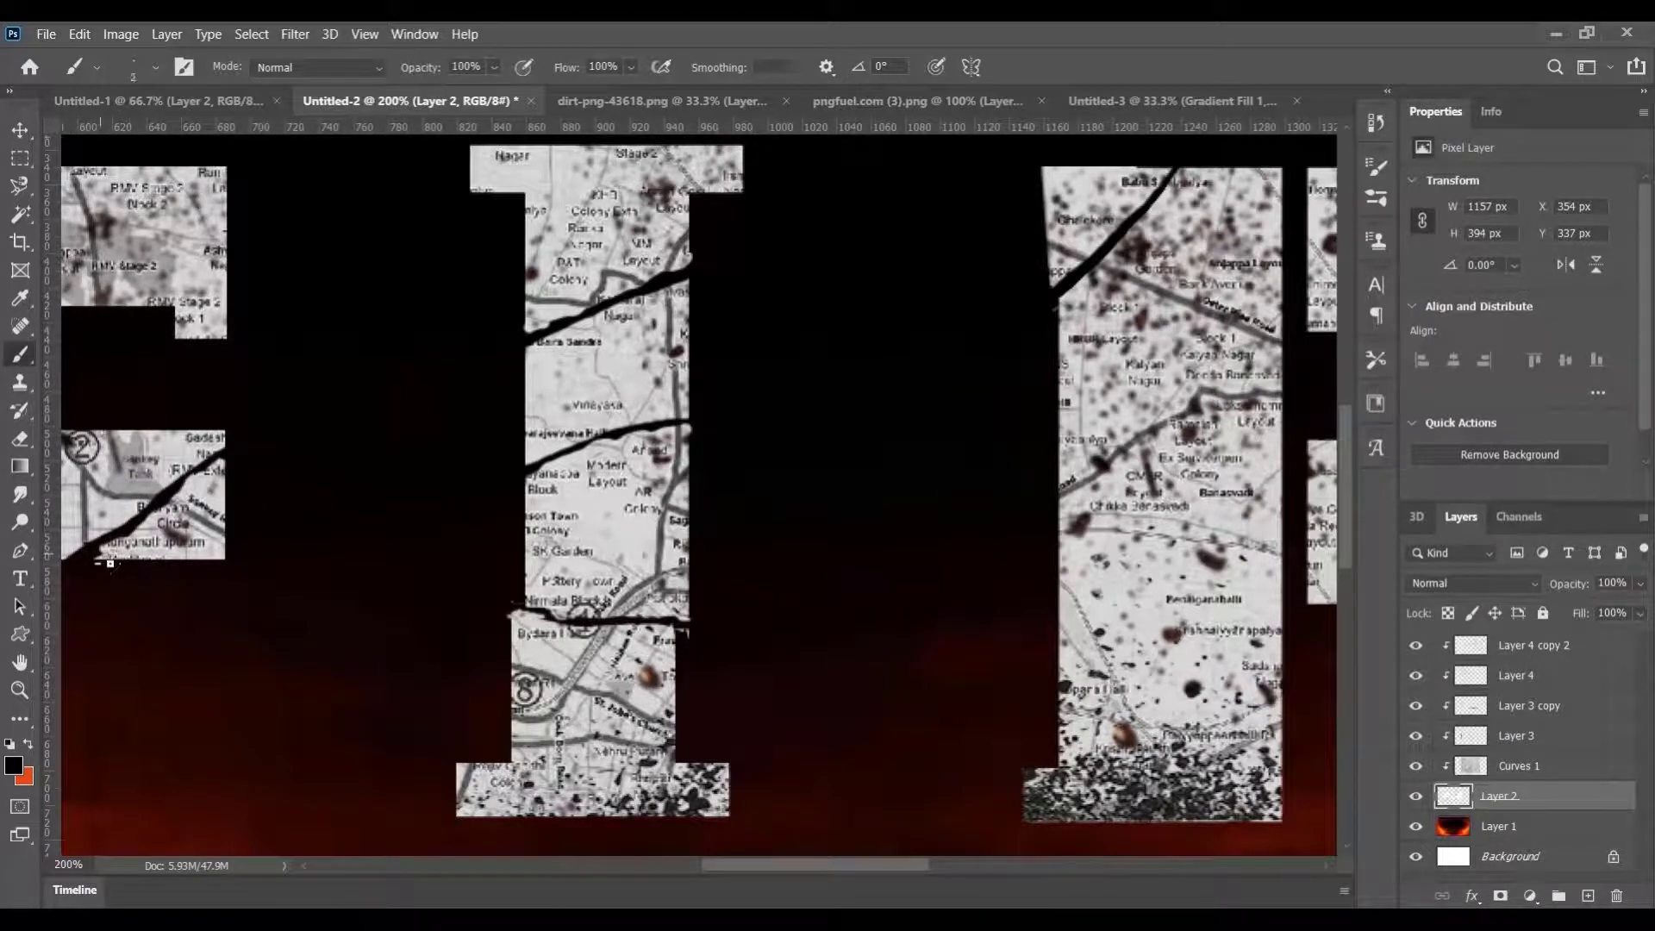
scroll(336, 580, left, 5)
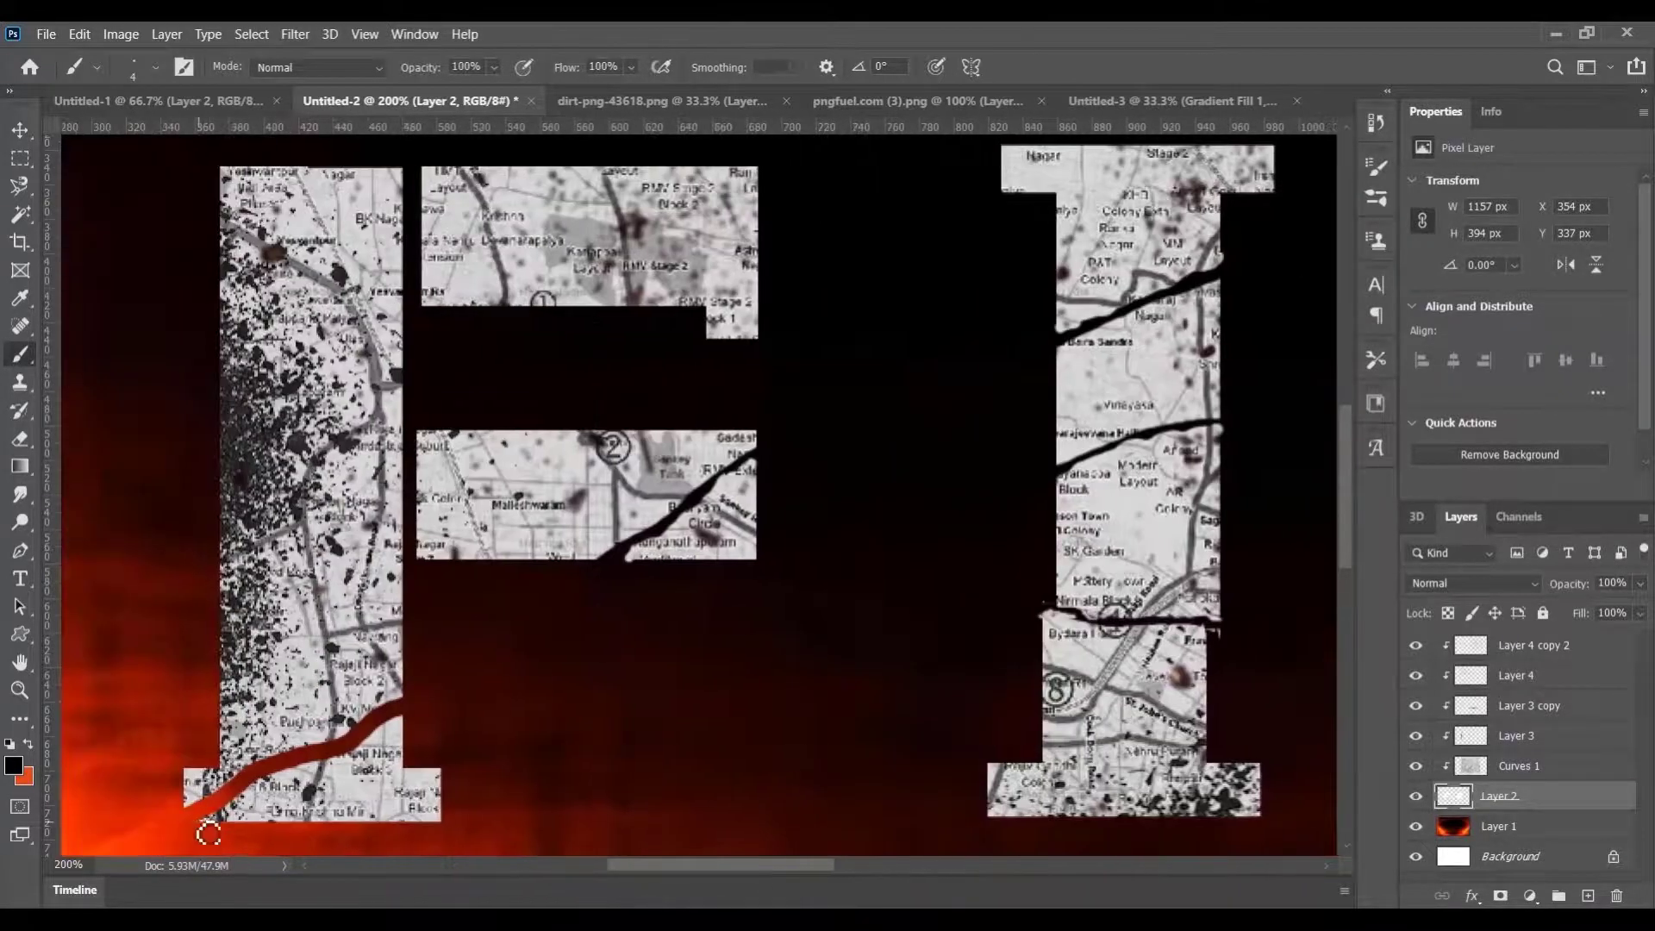
drag(231, 787, 347, 755)
drag(390, 735, 362, 746)
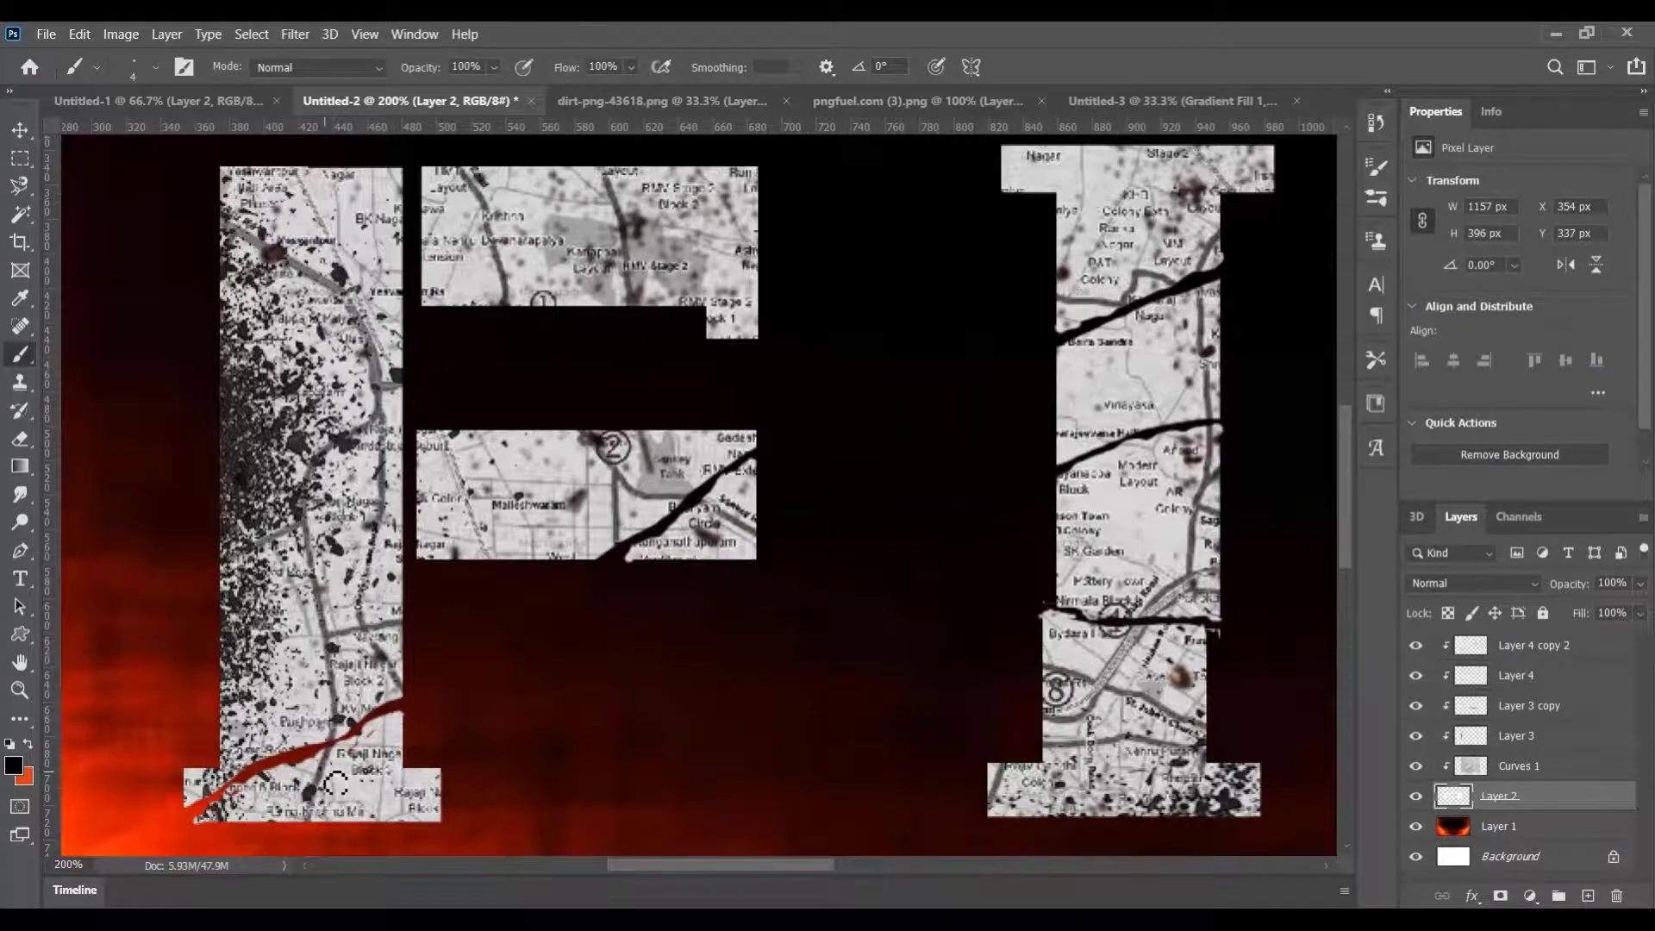
Narrow the crack at the top of the R's stem with the brush and erase stray paint beside the I's cracks
key(ctrl+minus)
key(ctrl+minus)
key(ctrl+plus)
key(ctrl+plus)
drag(1065, 297, 1173, 172)
key(e)
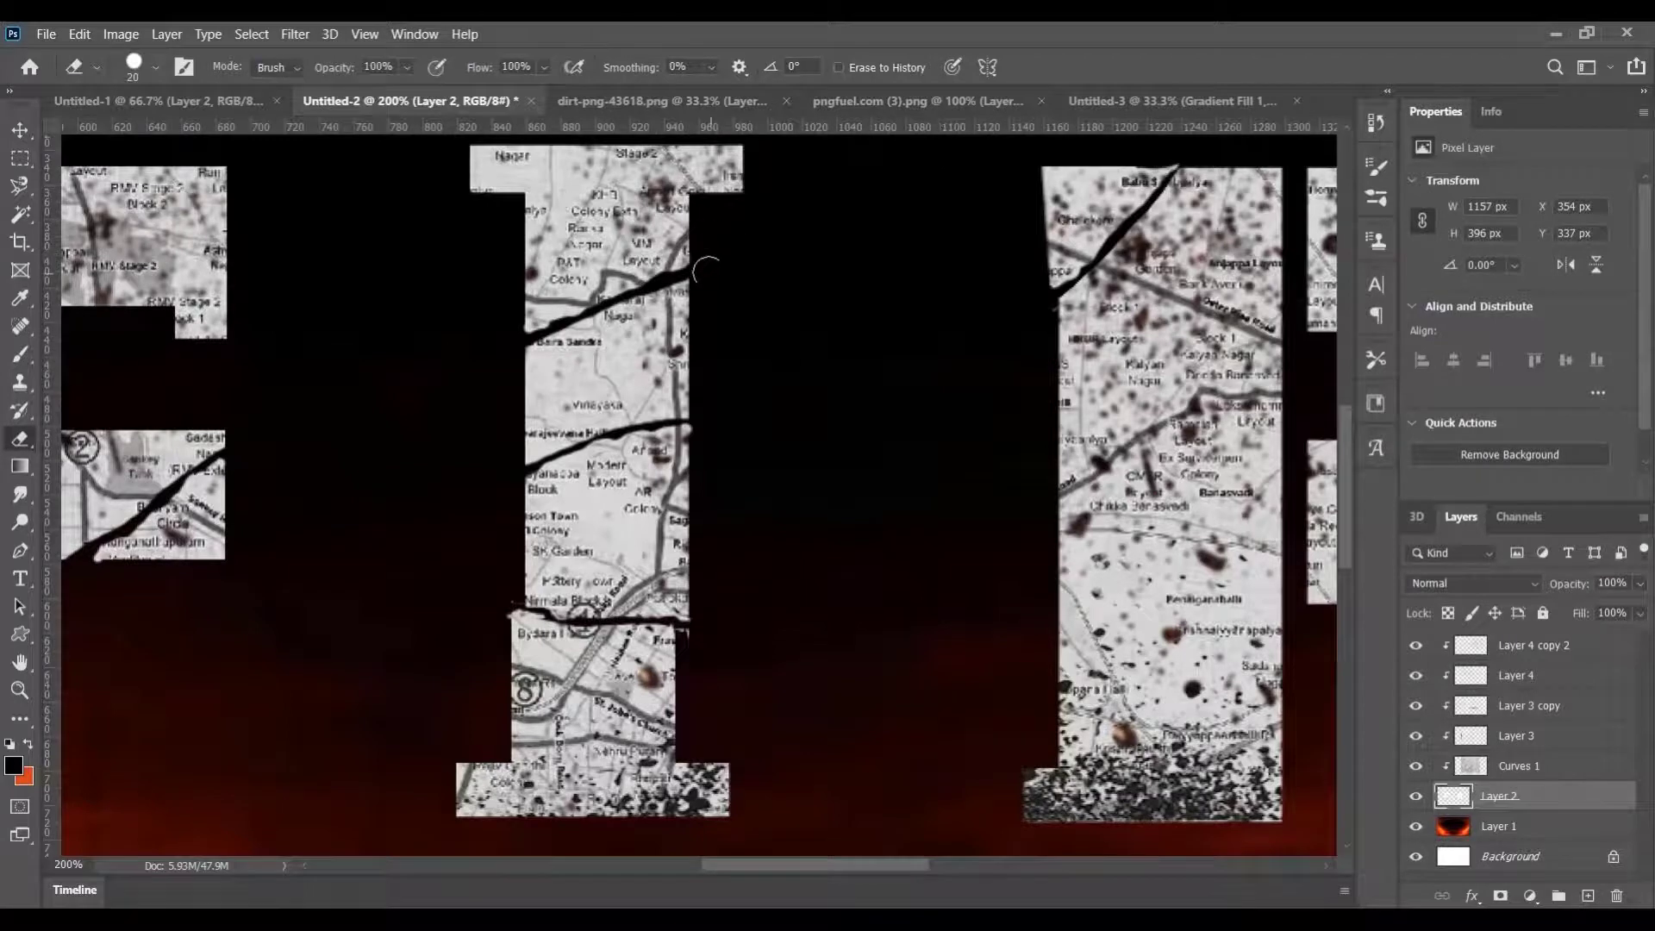
Examine the thinned cracks in the FIR letters against the fiery background, both up close and in the whole design
key(ctrl+minus)
key(ctrl+minus)
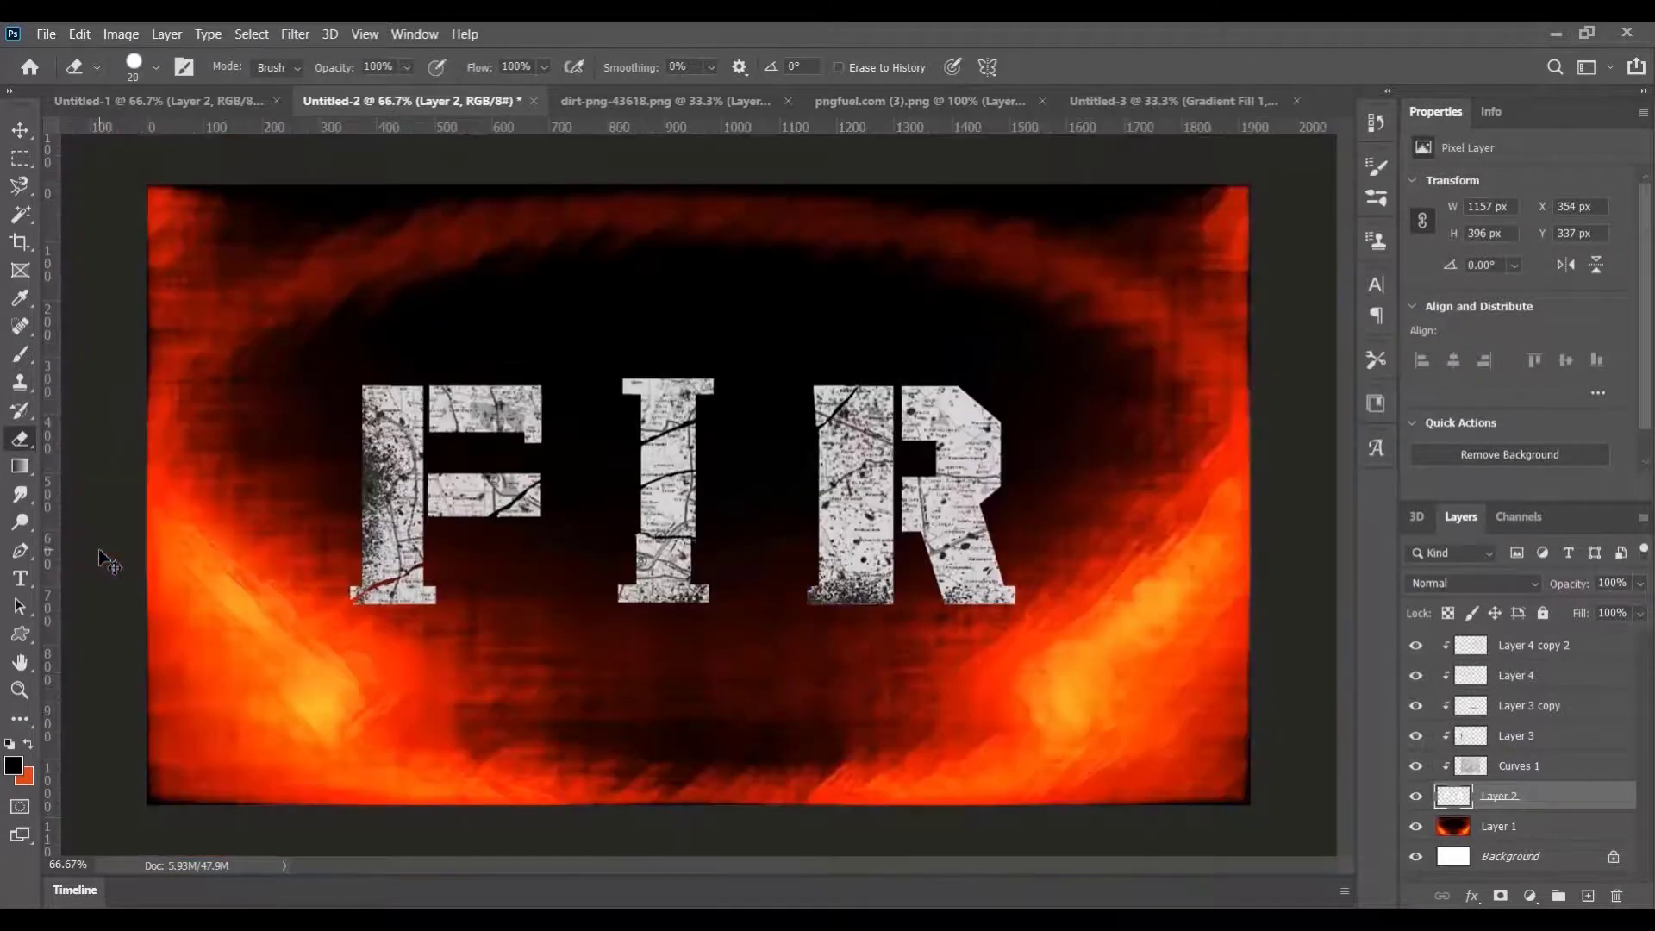
key(ctrl+plus)
key(ctrl+minus)
key(ctrl+minus)
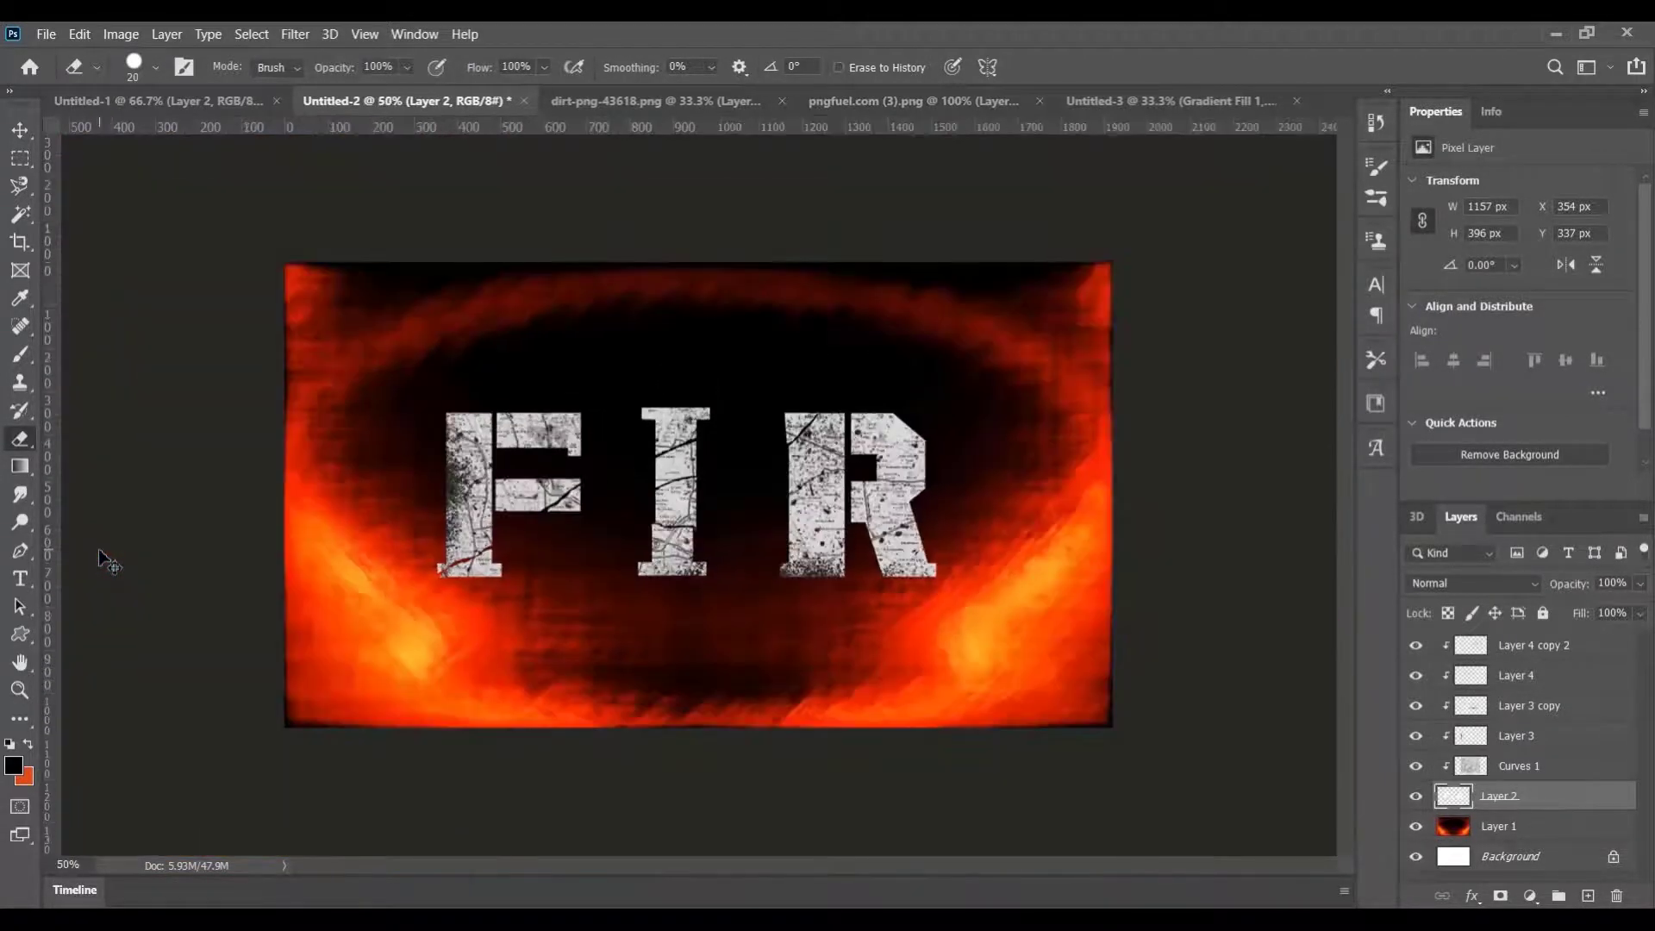
key(ctrl+plus)
key(ctrl+plus)
key(ctrl+plus)
key(ctrl+minus)
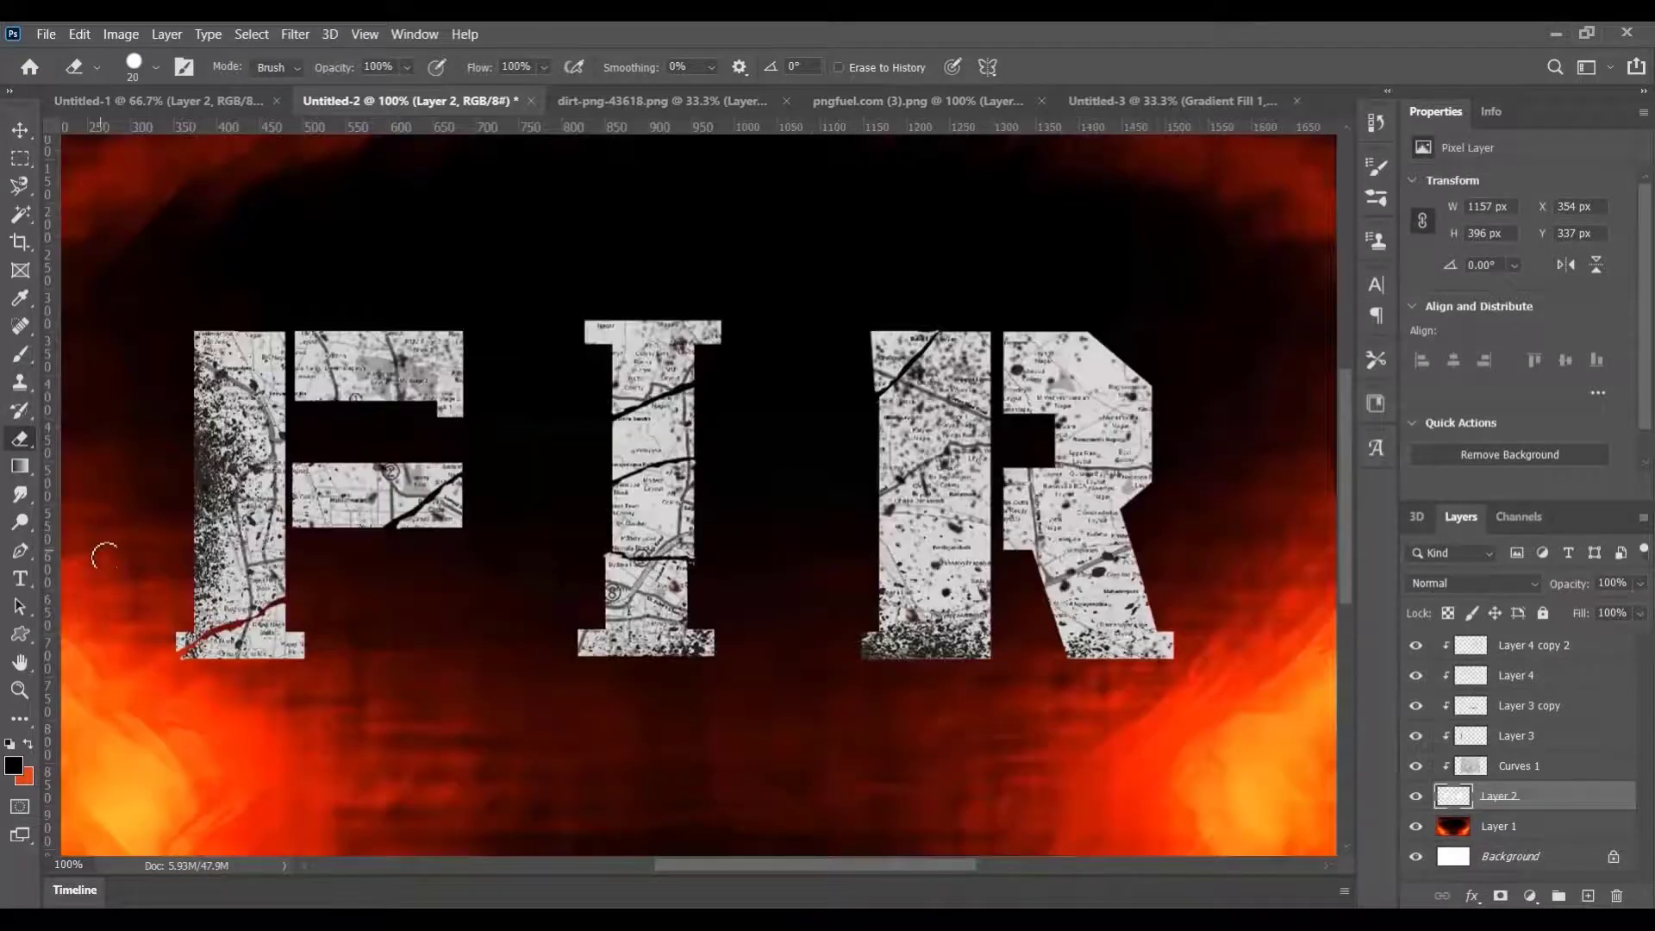